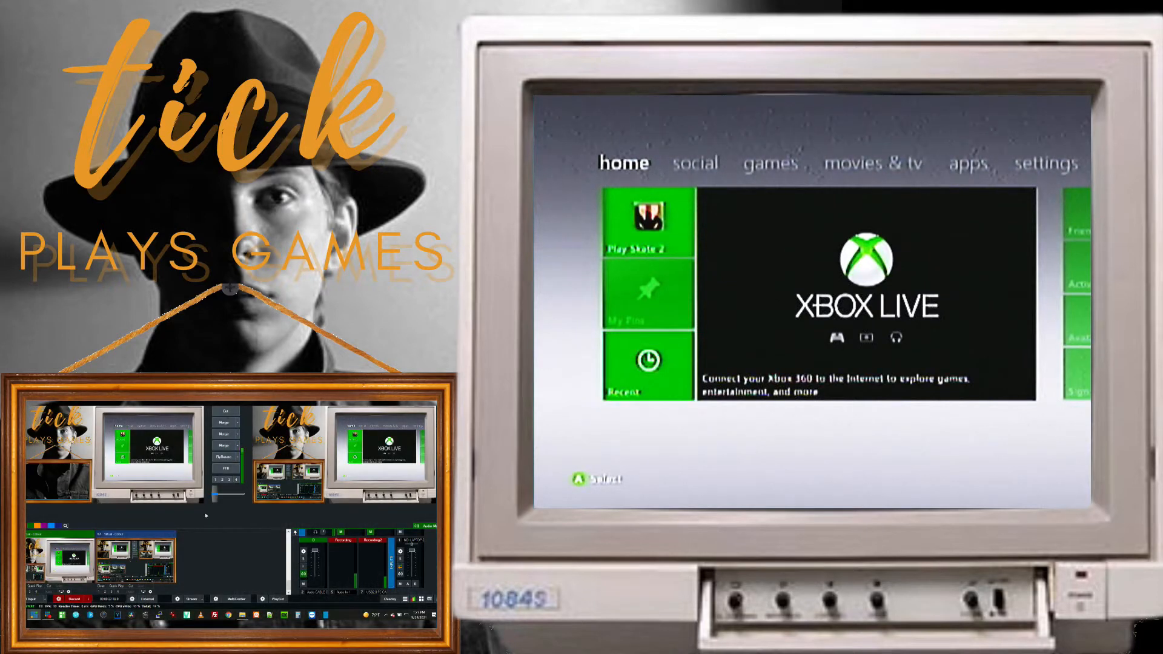
Send the virtual input with the enlarged desktop capture to the program output using a Merge transition.
left_click(152, 570)
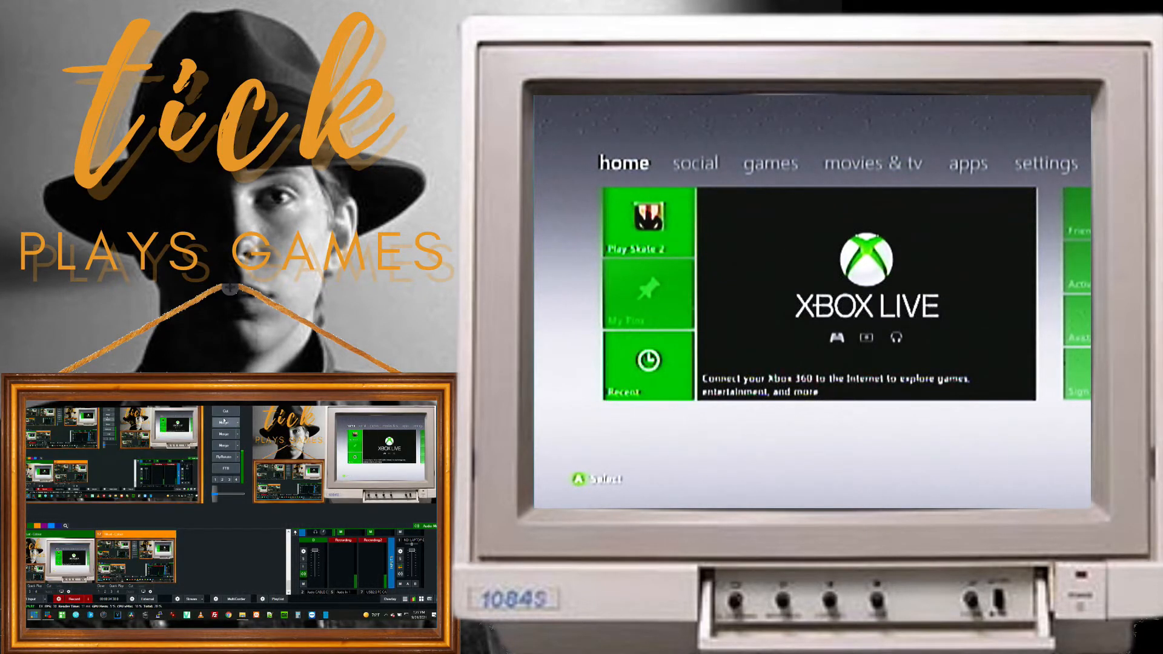
left_click(555, 95)
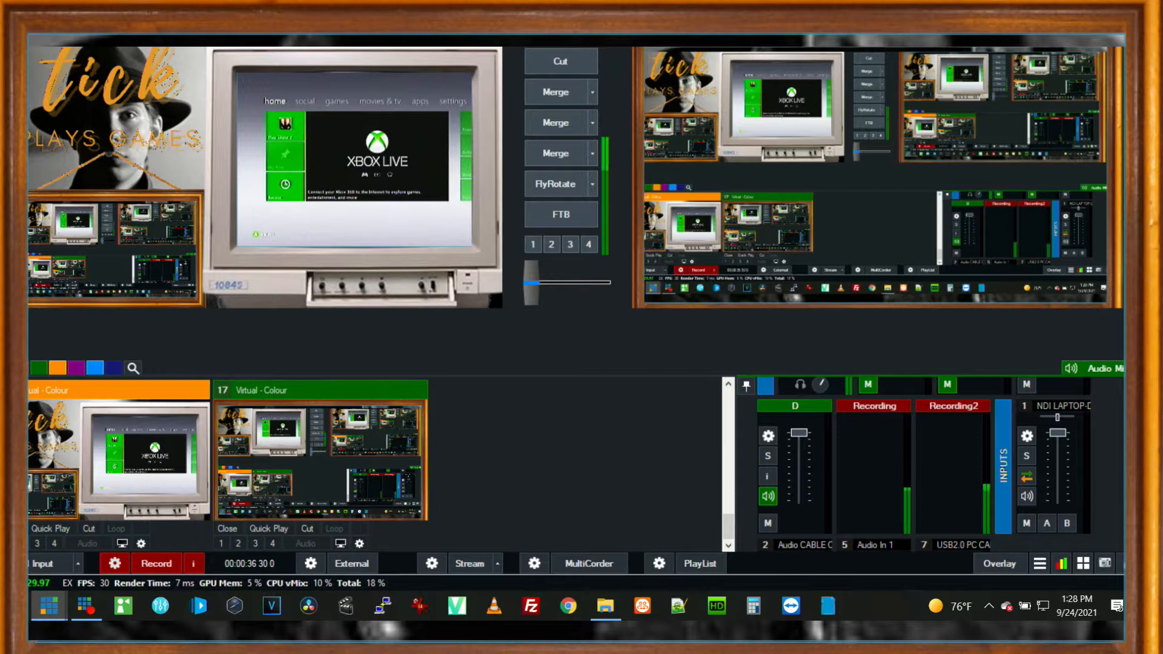
Open the plugin list in the audio settings of Audio In 1 and show the SPAN analyzer.
scroll(909, 460, "up", 3)
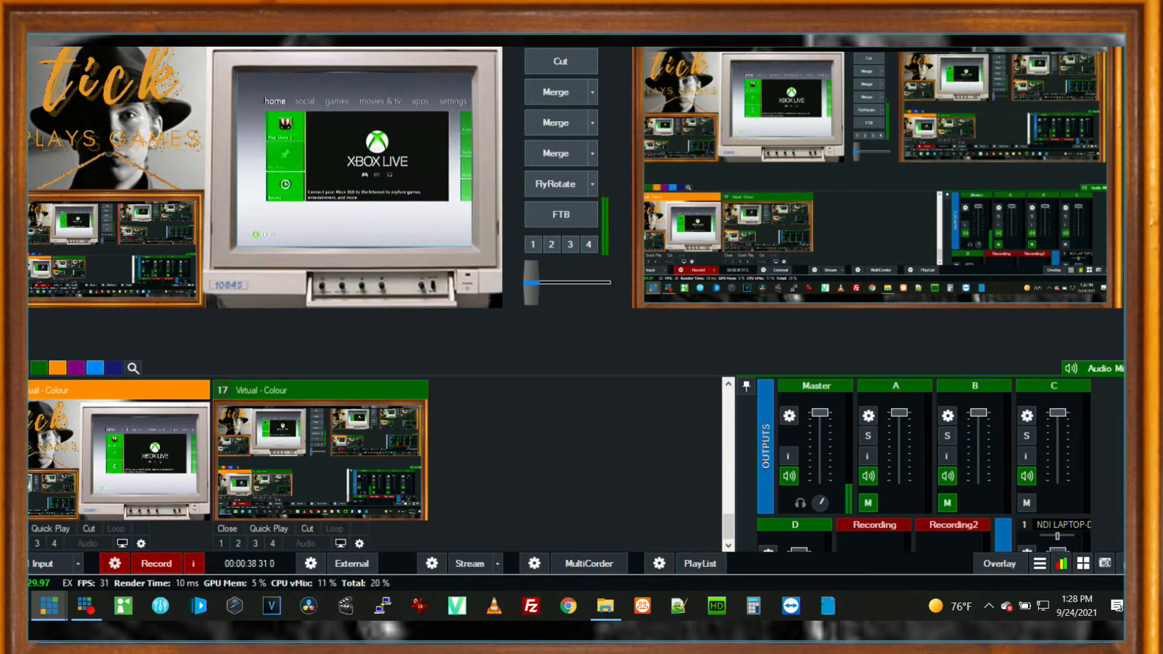
scroll(908, 461, "down", 3)
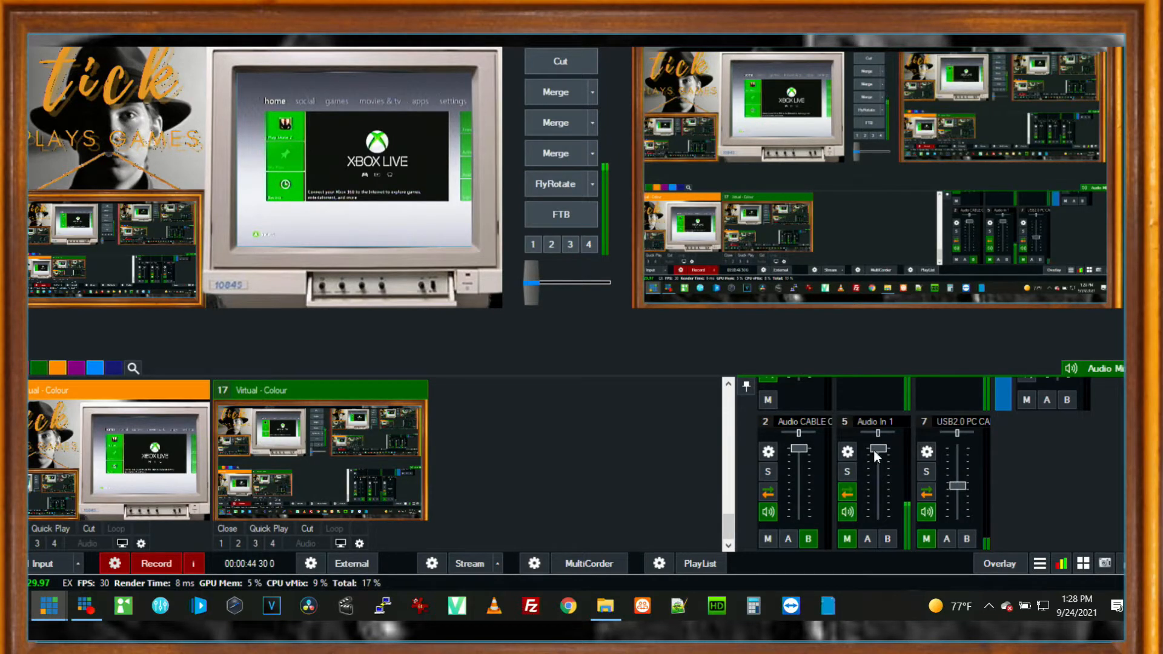
left_click(850, 455)
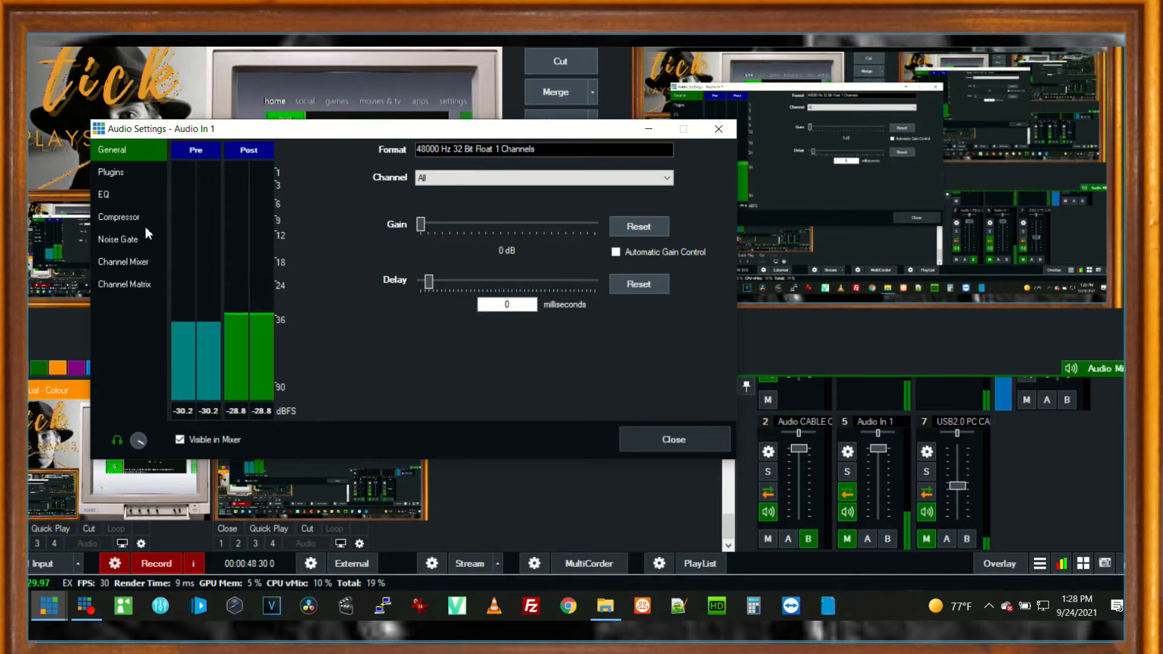
left_click(110, 174)
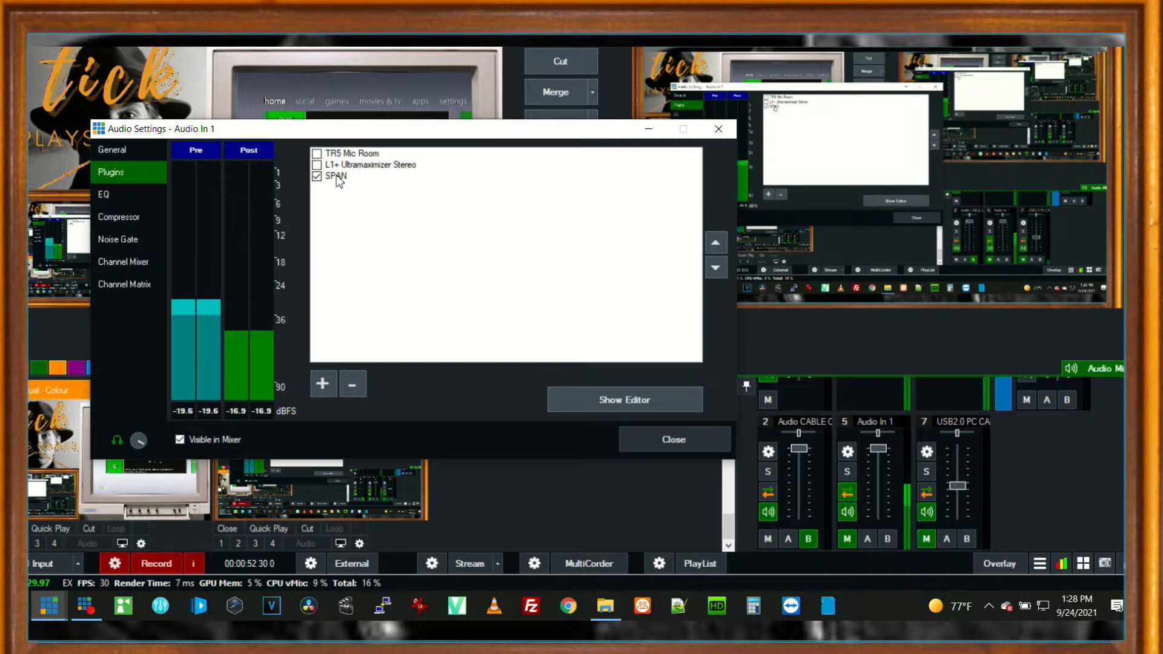
double_click(337, 176)
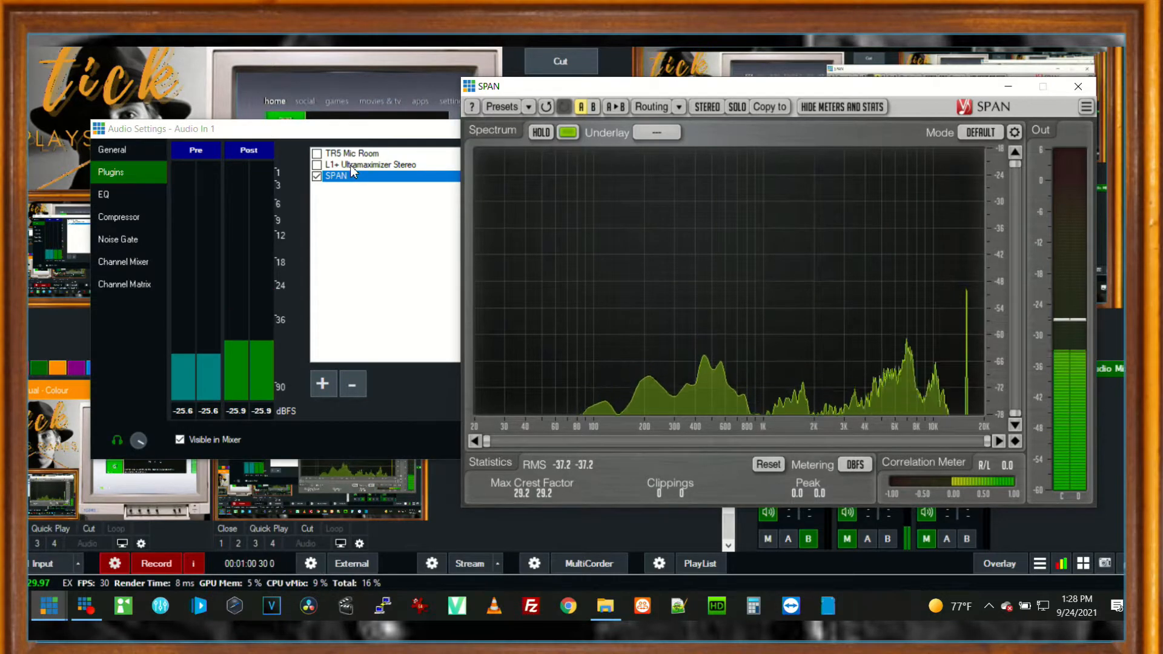
Enable the L1+ Ultramaximizer Stereo plugin on Audio In 1 and show the SPAN spectrum again.
left_click(351, 166)
left_click(316, 165)
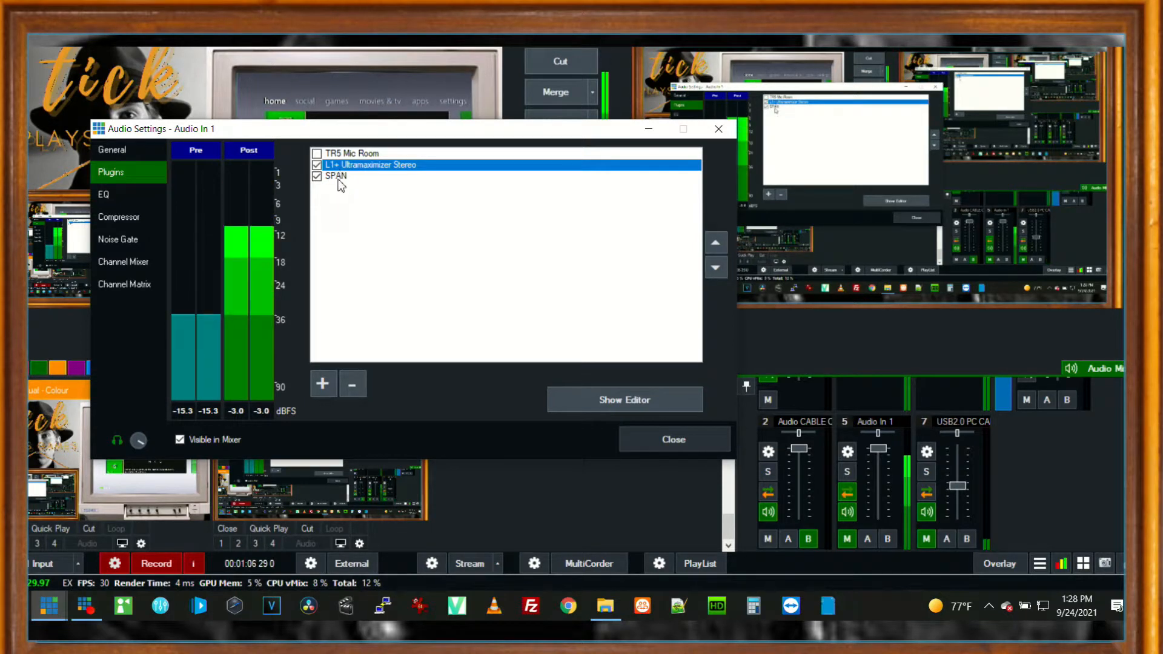
double_click(338, 180)
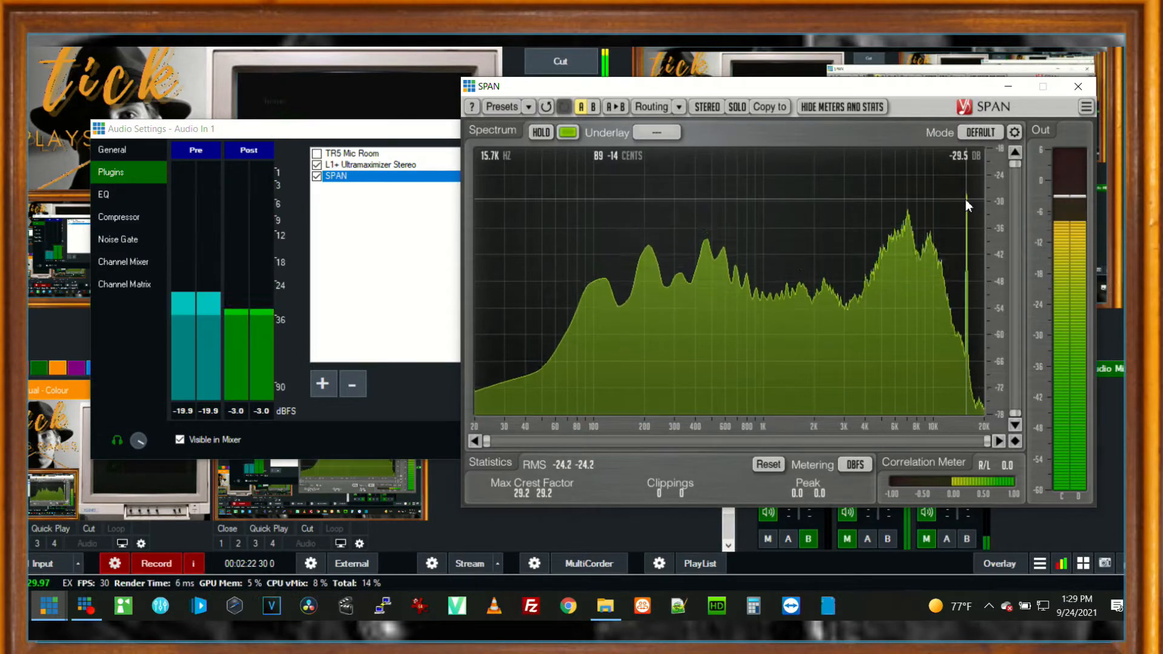
Start adding a plugin to Audio In 1 with WaveShell1-VST3 10.0_x64 as the driver.
left_click(391, 255)
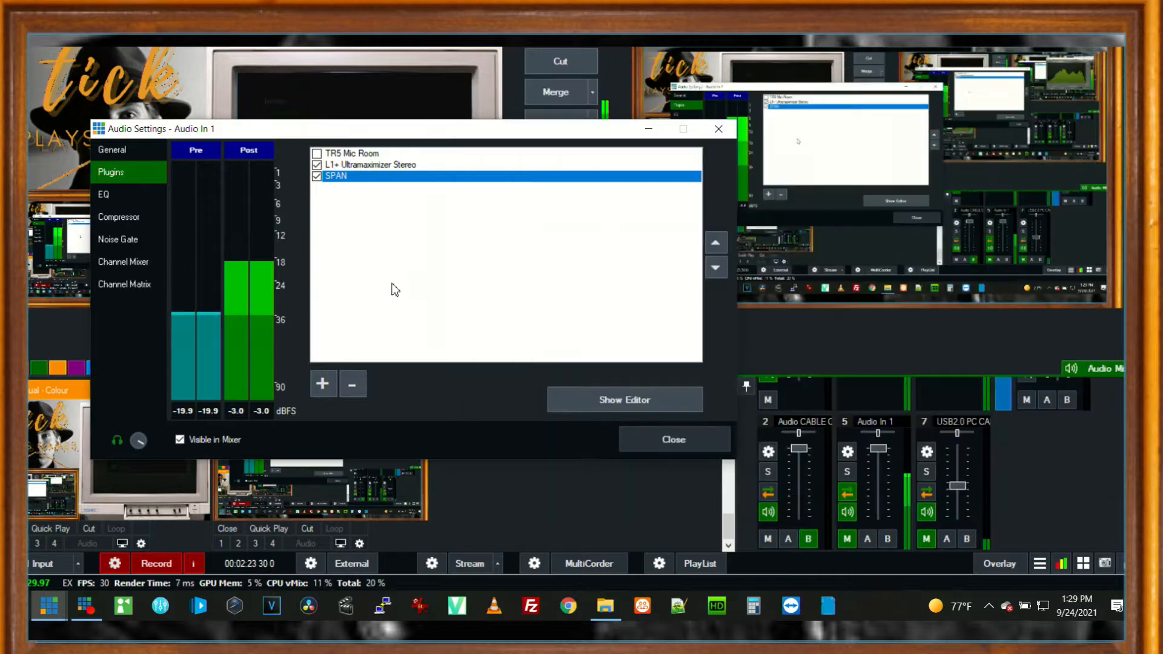
left_click(325, 384)
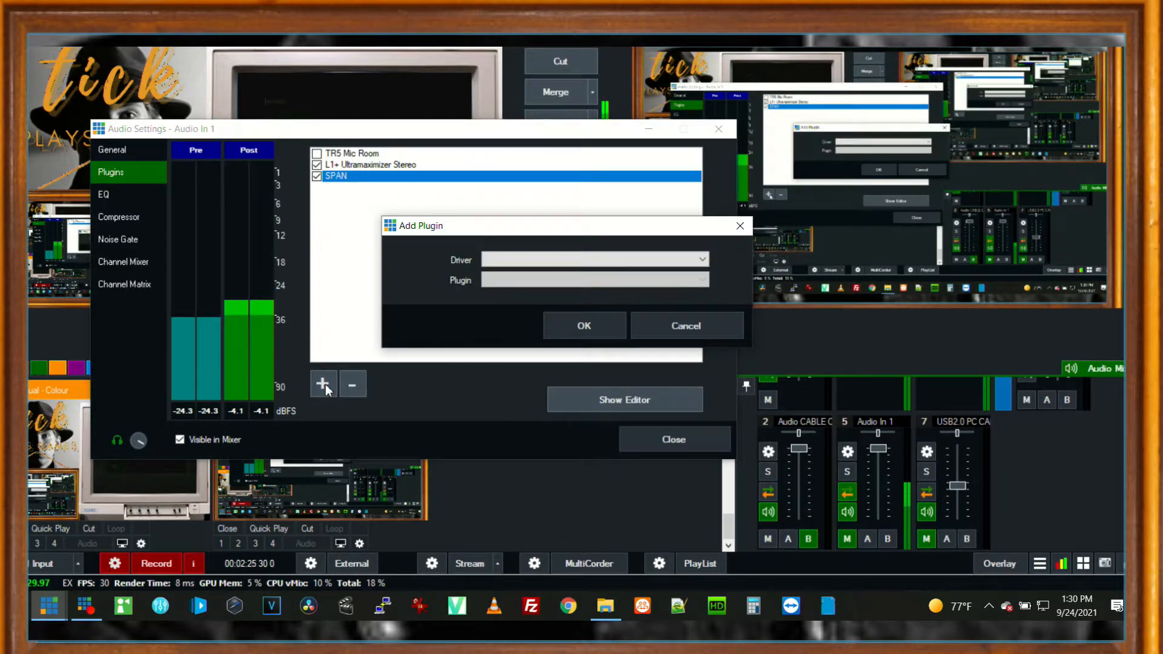
left_click(534, 260)
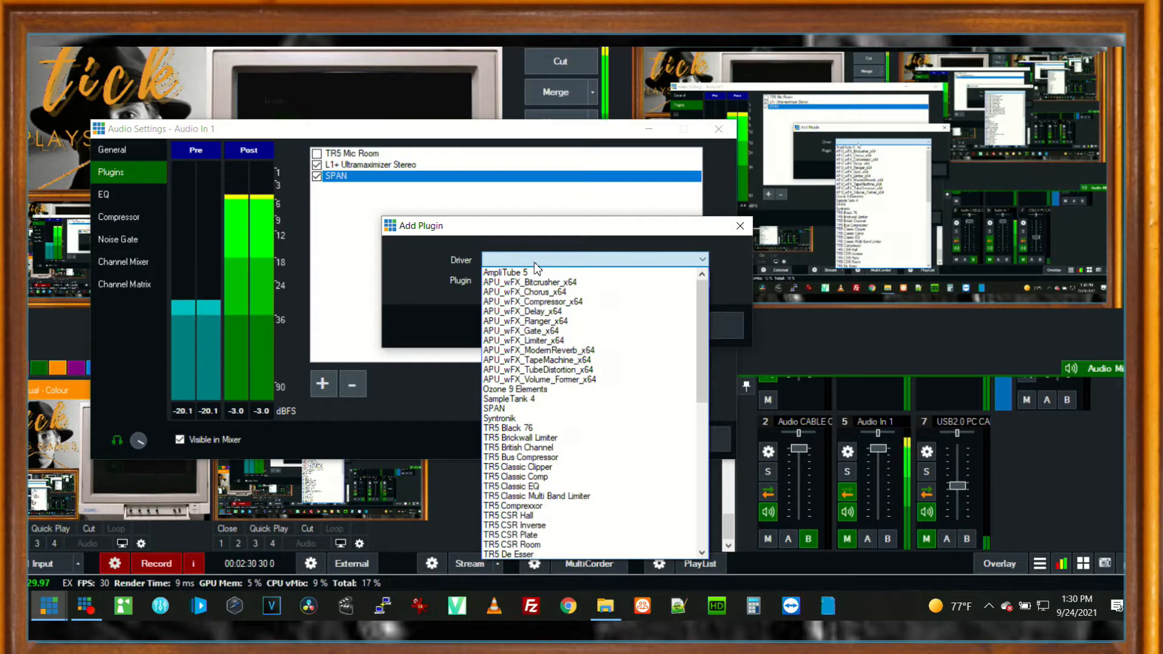
scroll(529, 400, "down", 12)
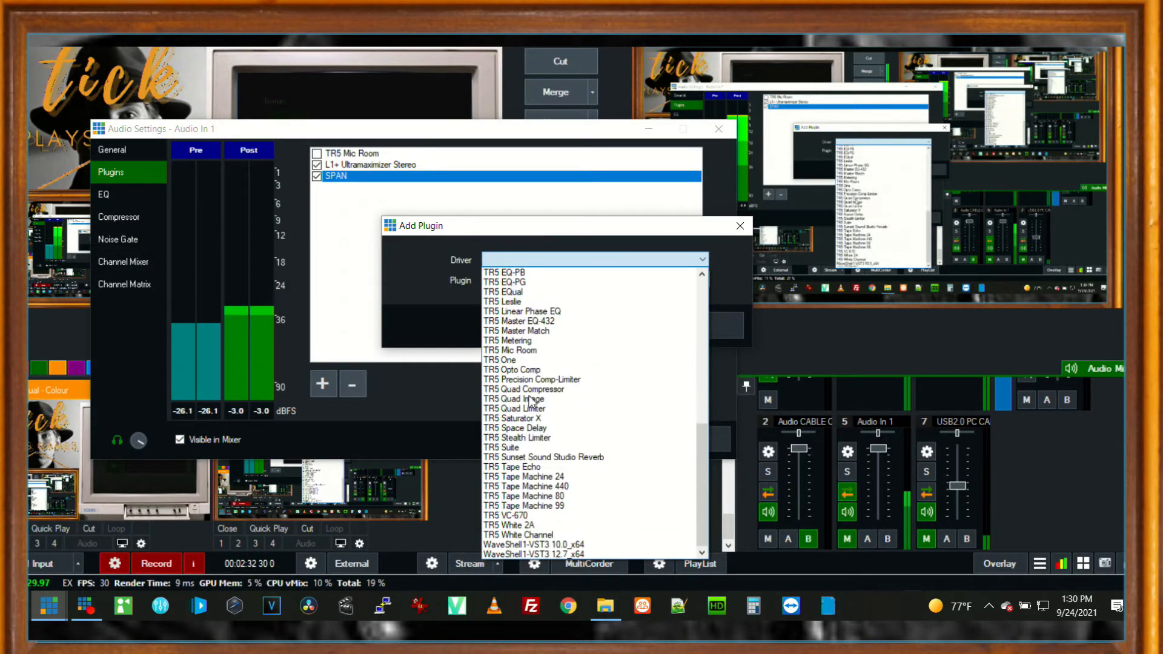
left_click(542, 545)
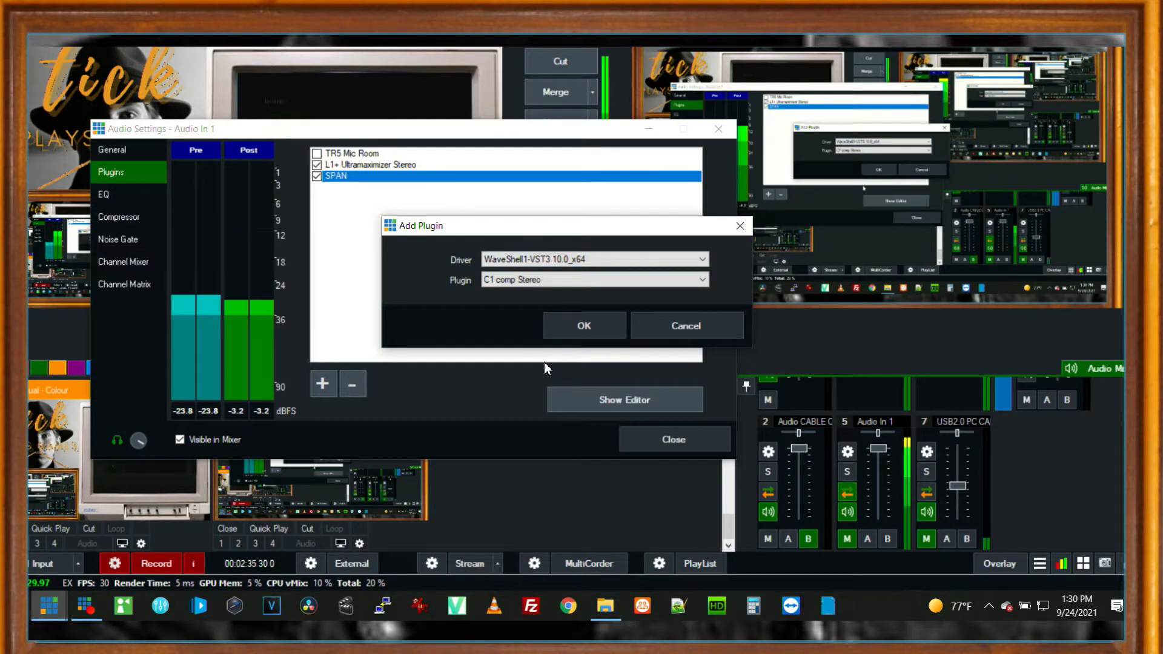
left_click(539, 260)
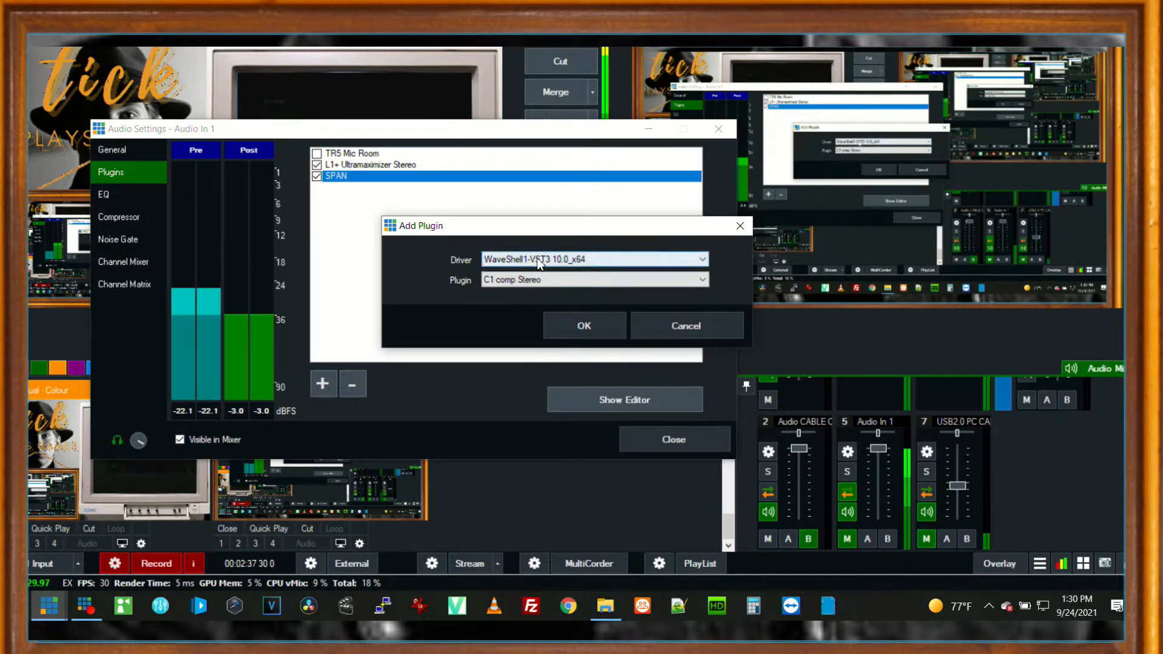
scroll(558, 397, "up", 10)
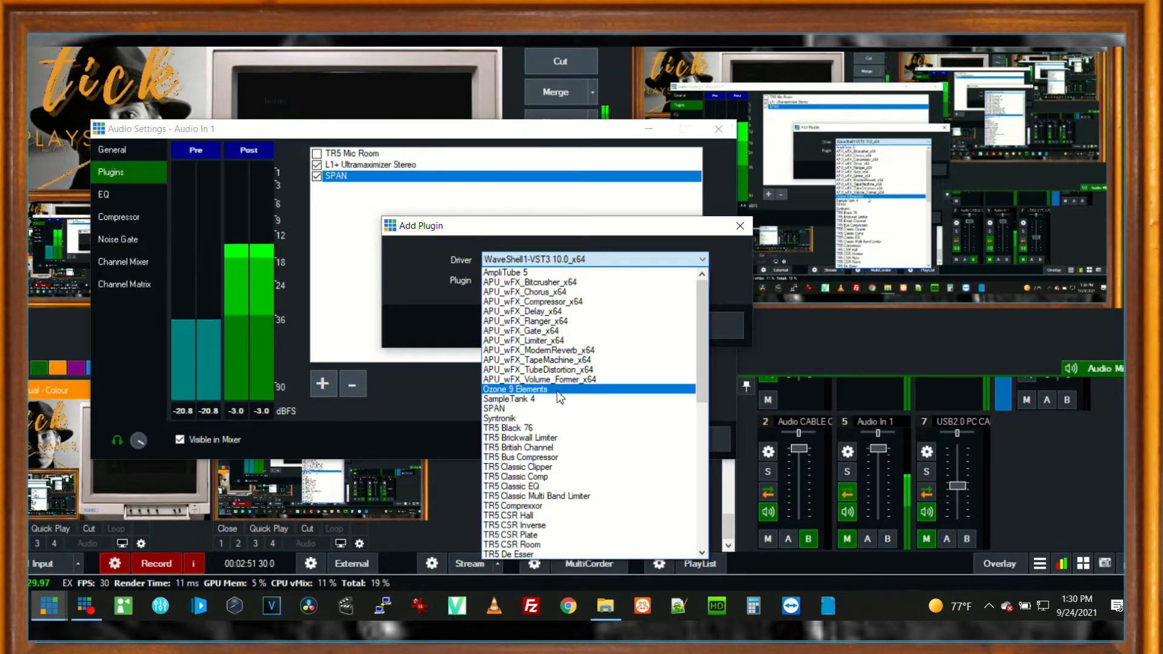
scroll(559, 396, "down", 10)
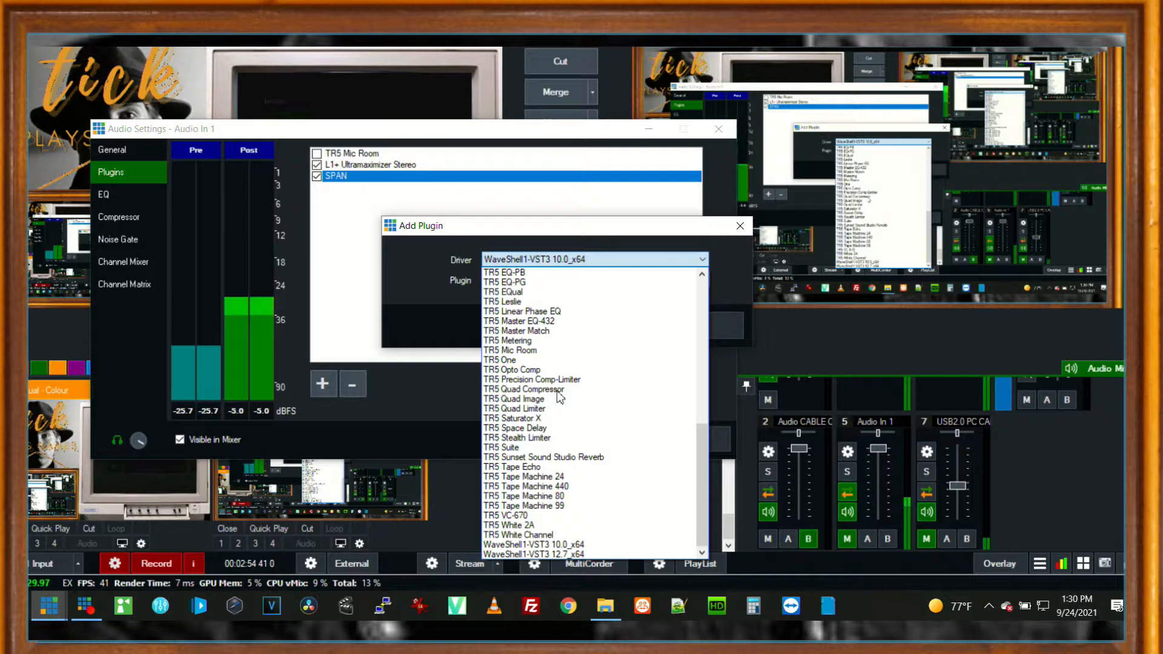
left_click(576, 543)
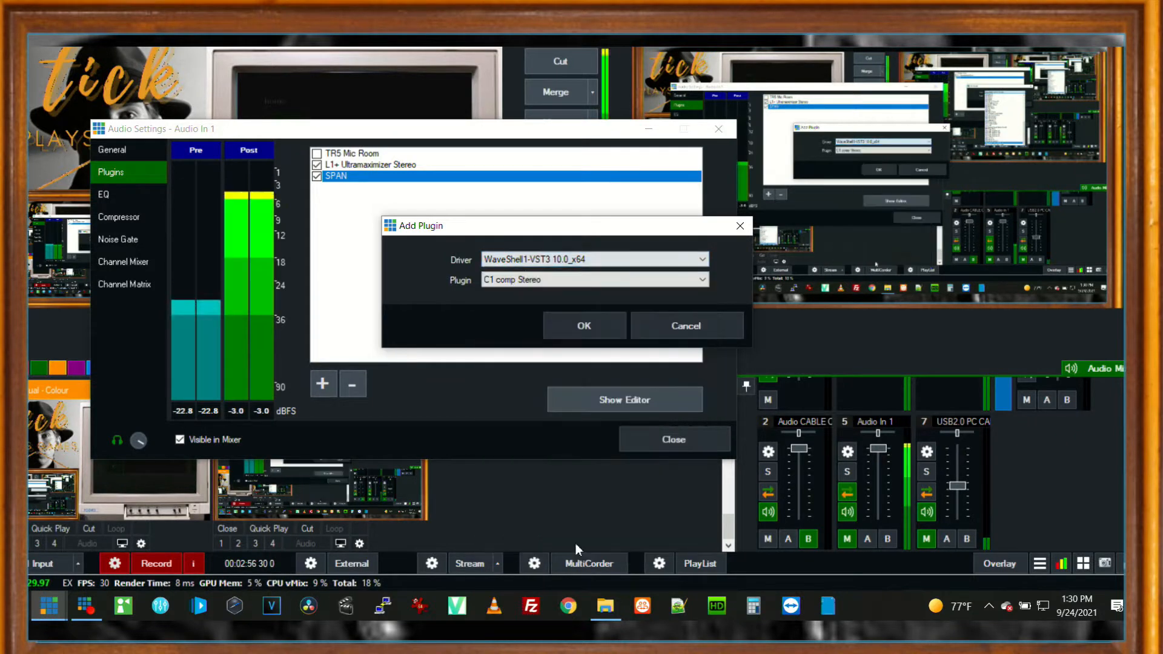
Add the Q1 Stereo equalizer as the plugin and close its editor.
left_click(549, 282)
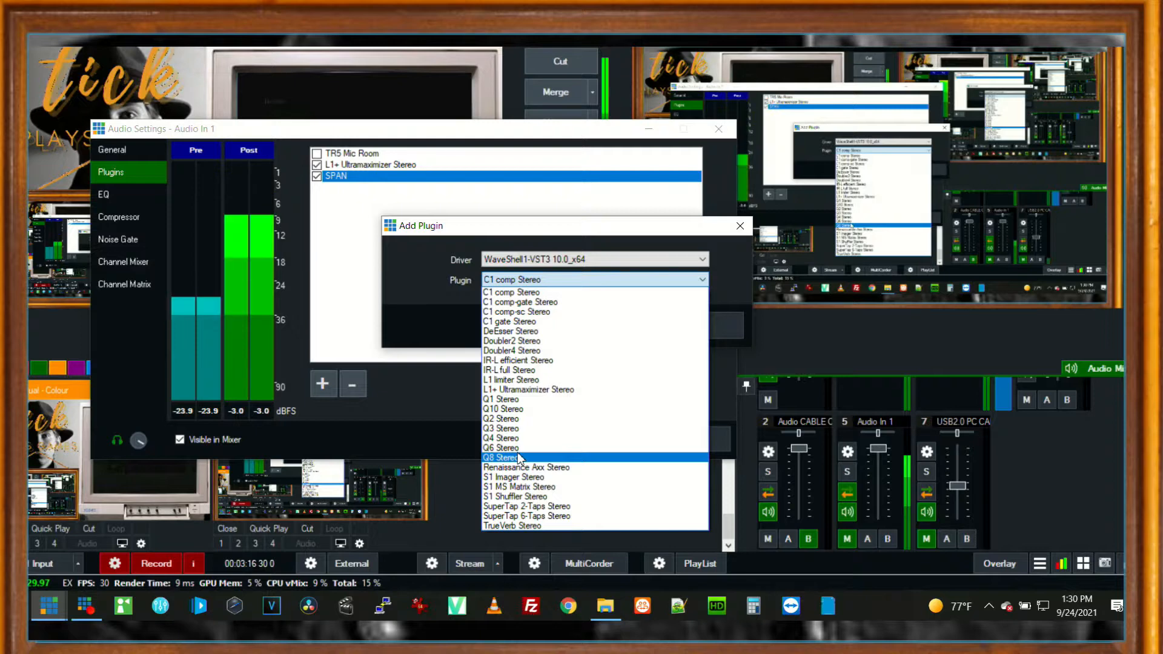
left_click(506, 399)
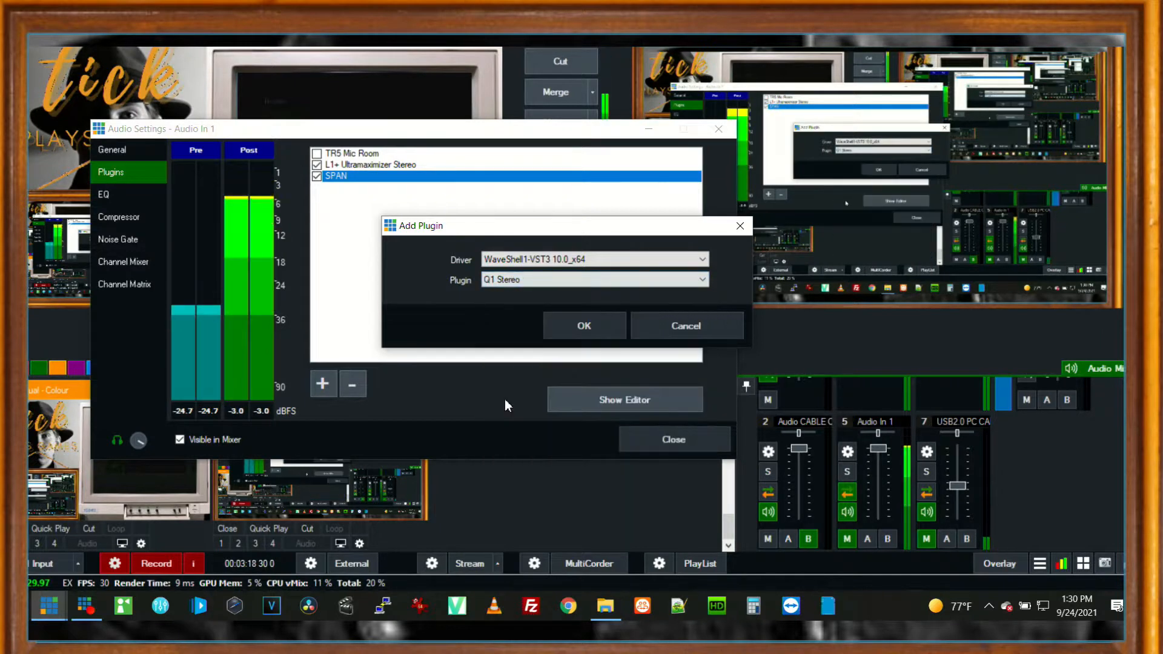
left_click(574, 326)
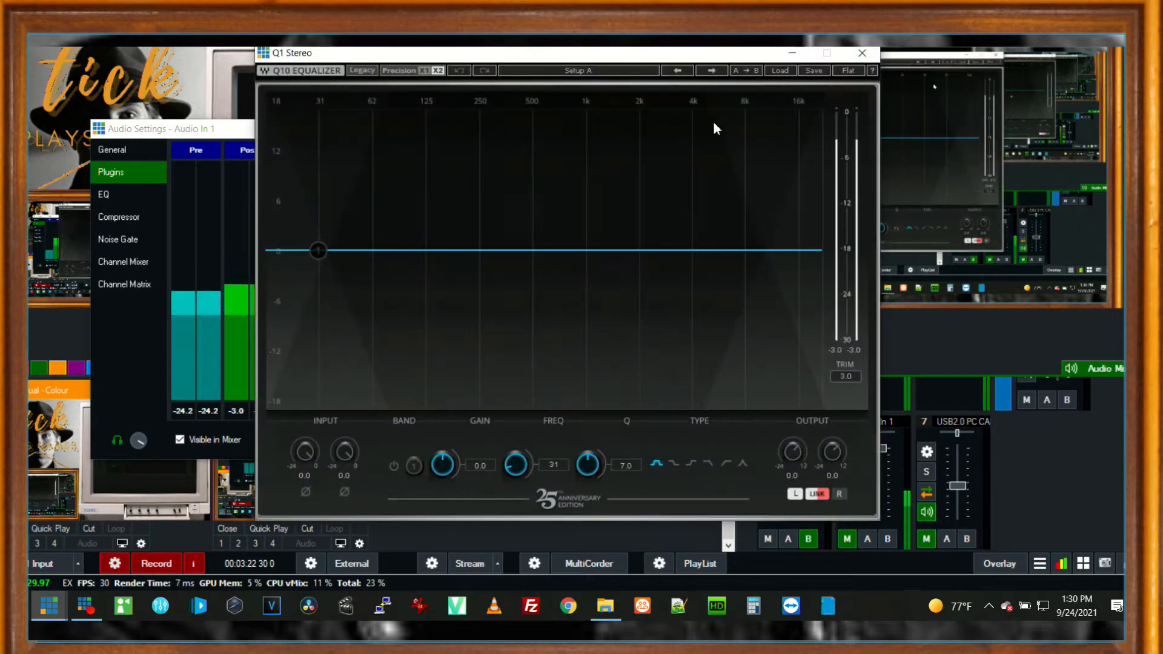
left_click_drag(736, 60, 875, 75)
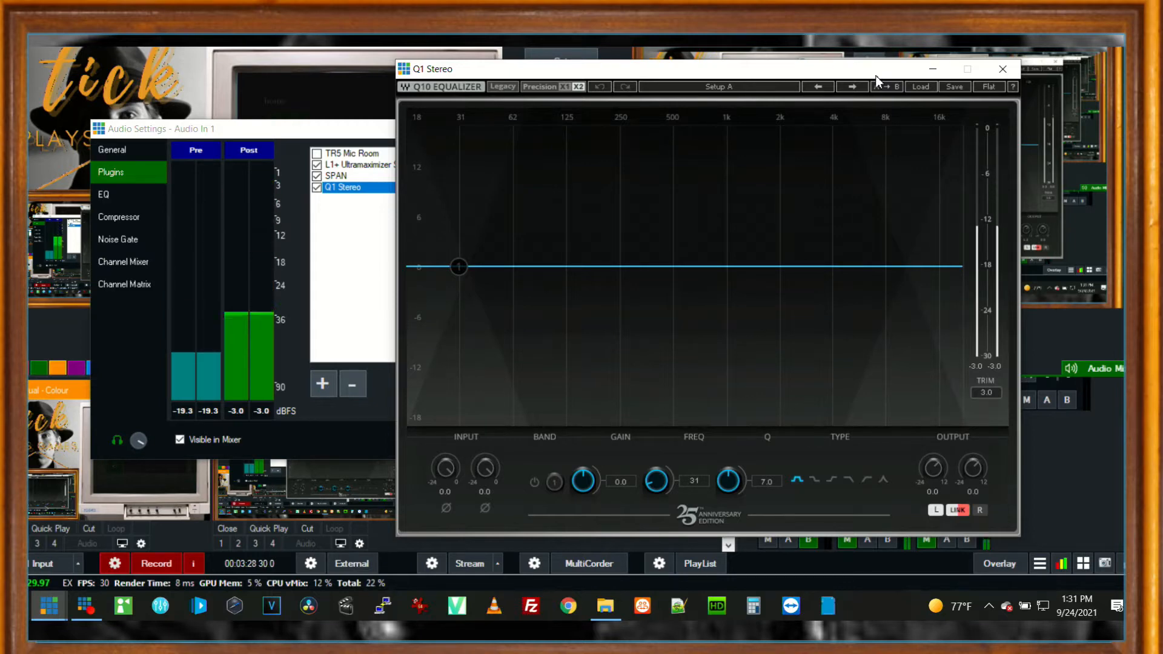
left_click(1002, 69)
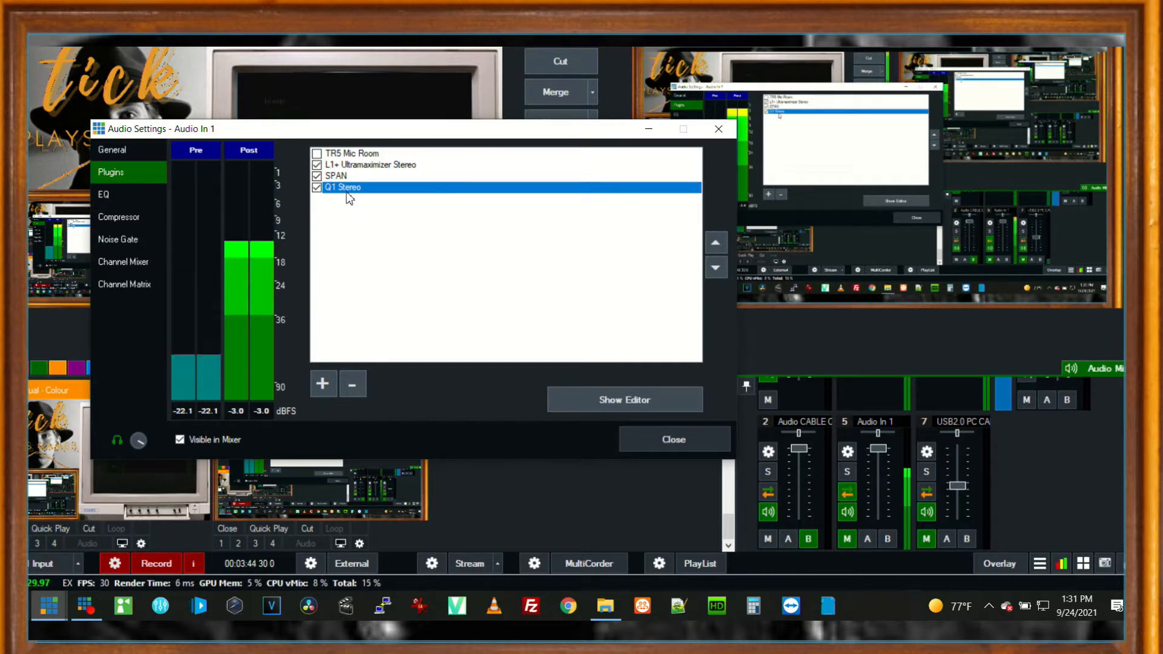
Move Q1 Stereo to the top of the plugin chain, above TR5 Mic Room.
left_click(716, 243)
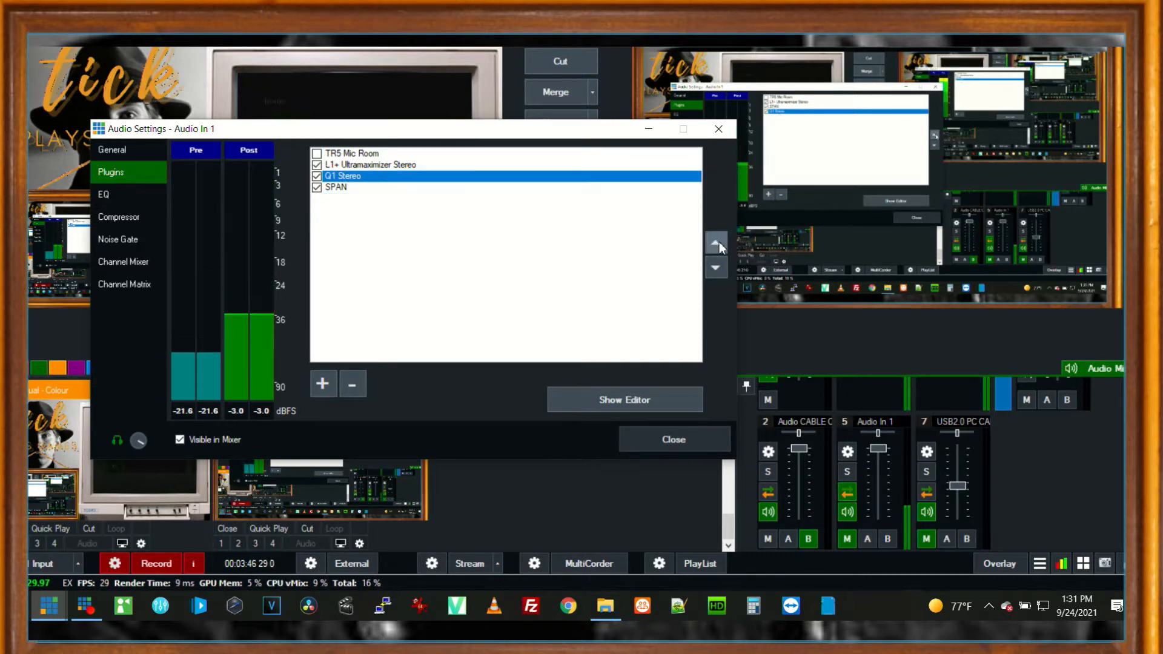
left_click(716, 243)
left_click(716, 243)
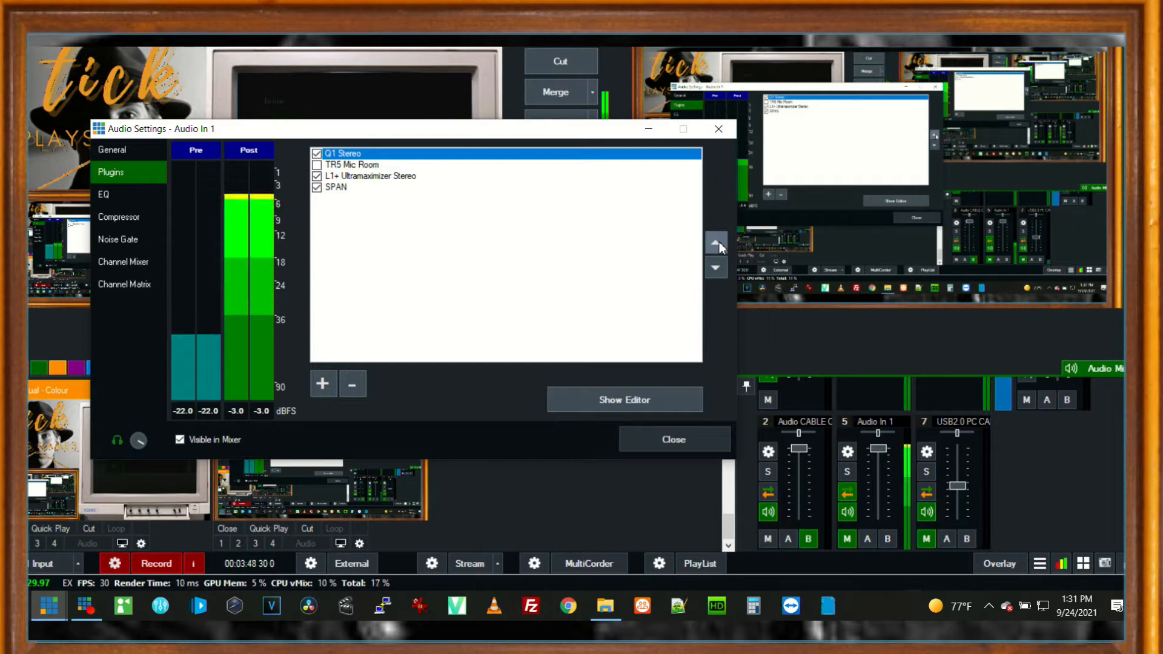
Bring back the Q1 Stereo editor and set band 1's frequency to 16000 Hz.
key("alt+Tab")
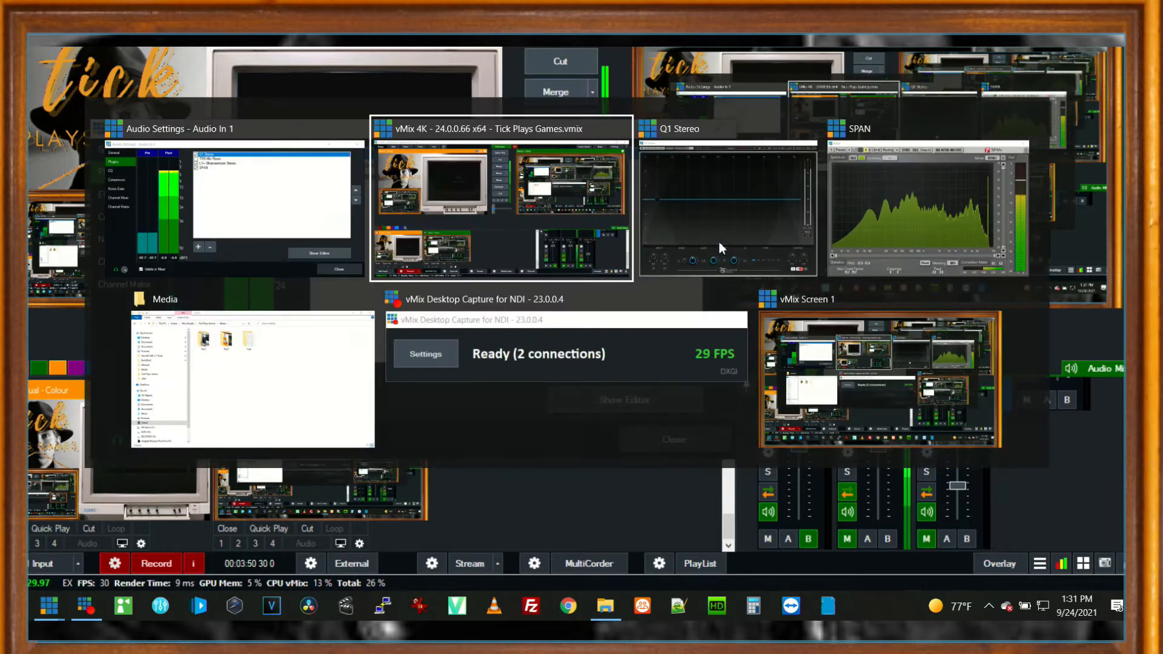
left_click(718, 242)
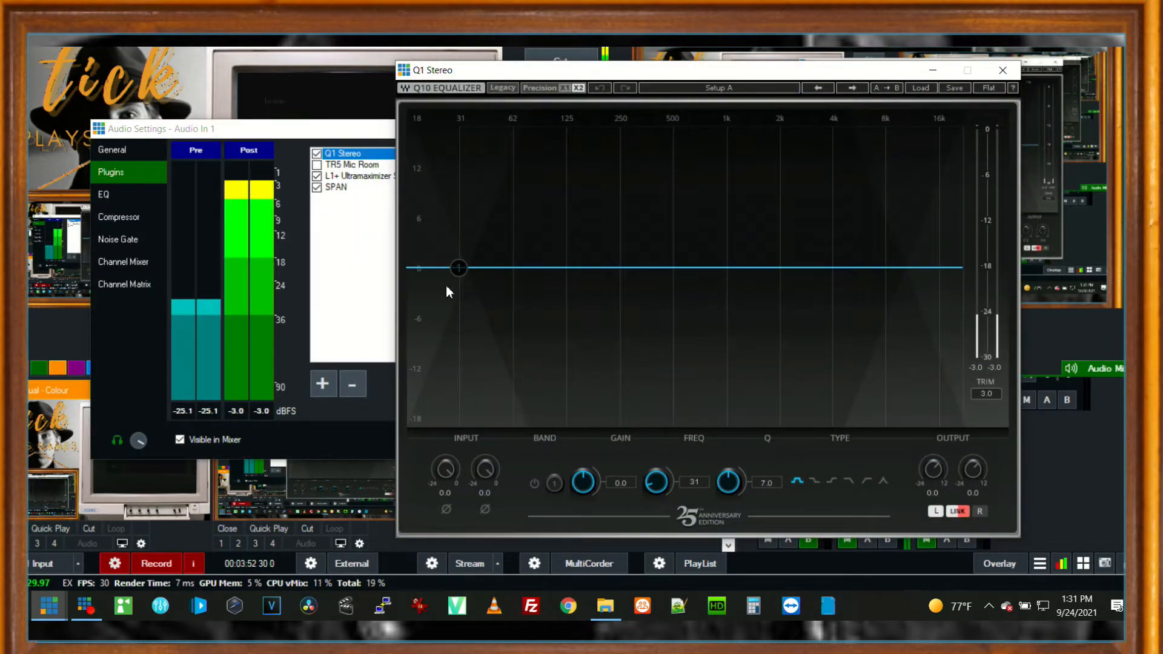
left_click_drag(460, 270, 942, 266)
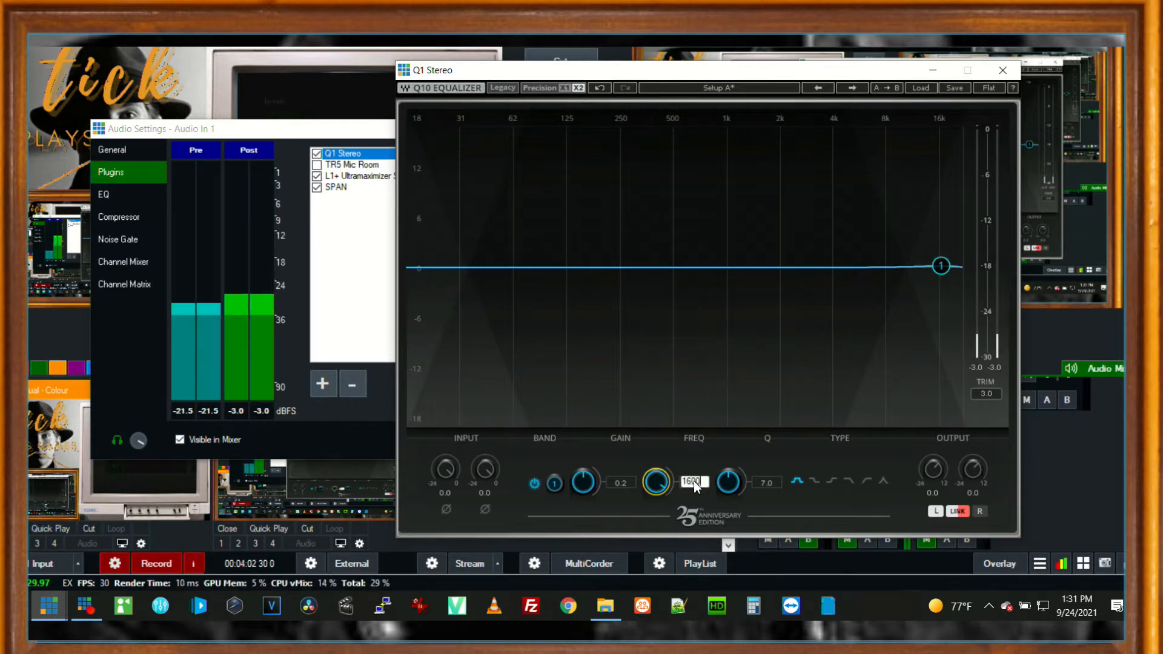
key("Return")
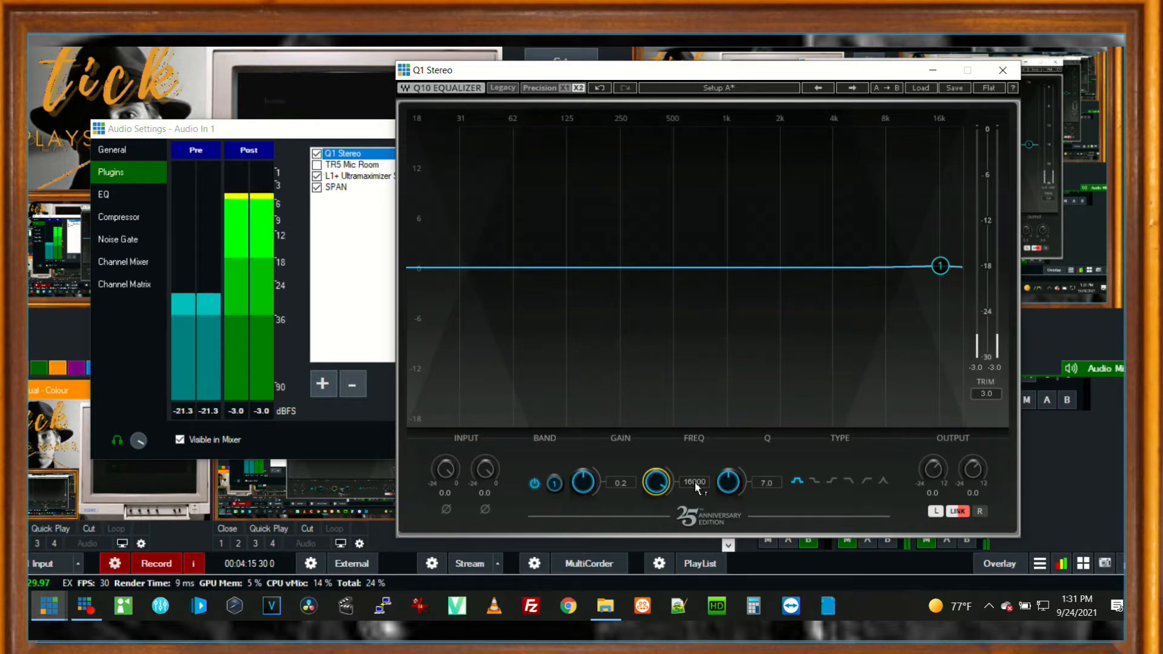
Shape band 1 into a narrow notch at 16000 Hz with gain -18.0 and Q 99.5.
left_click_drag(583, 481, 583, 570)
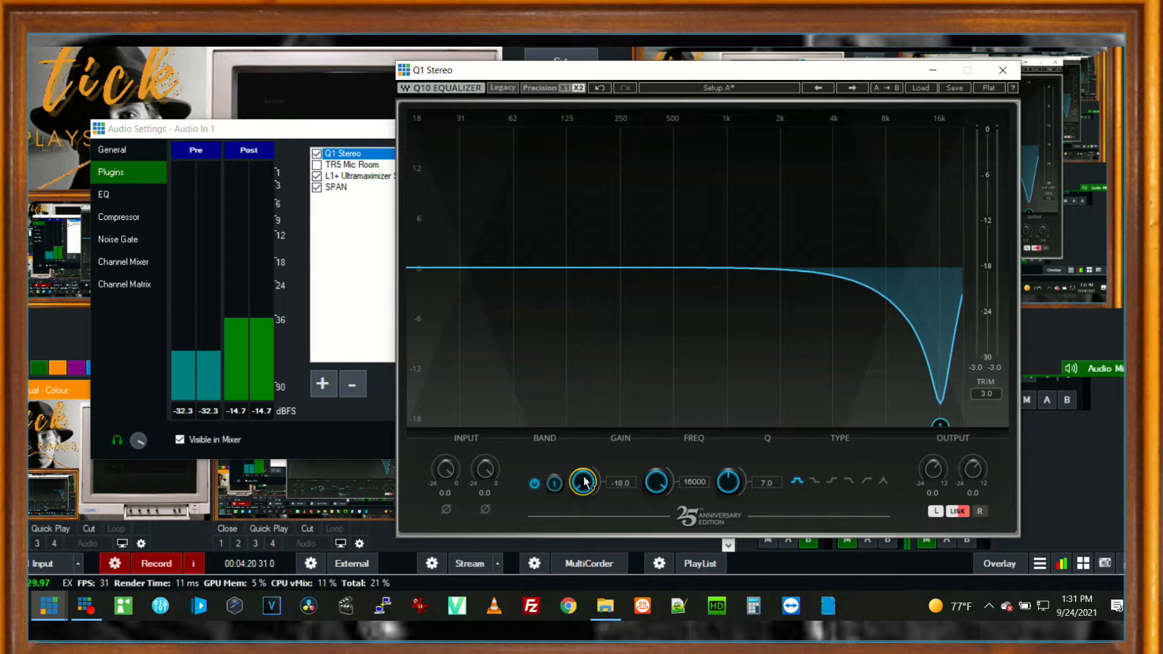
left_click_drag(663, 491, 707, 489)
left_click(689, 482)
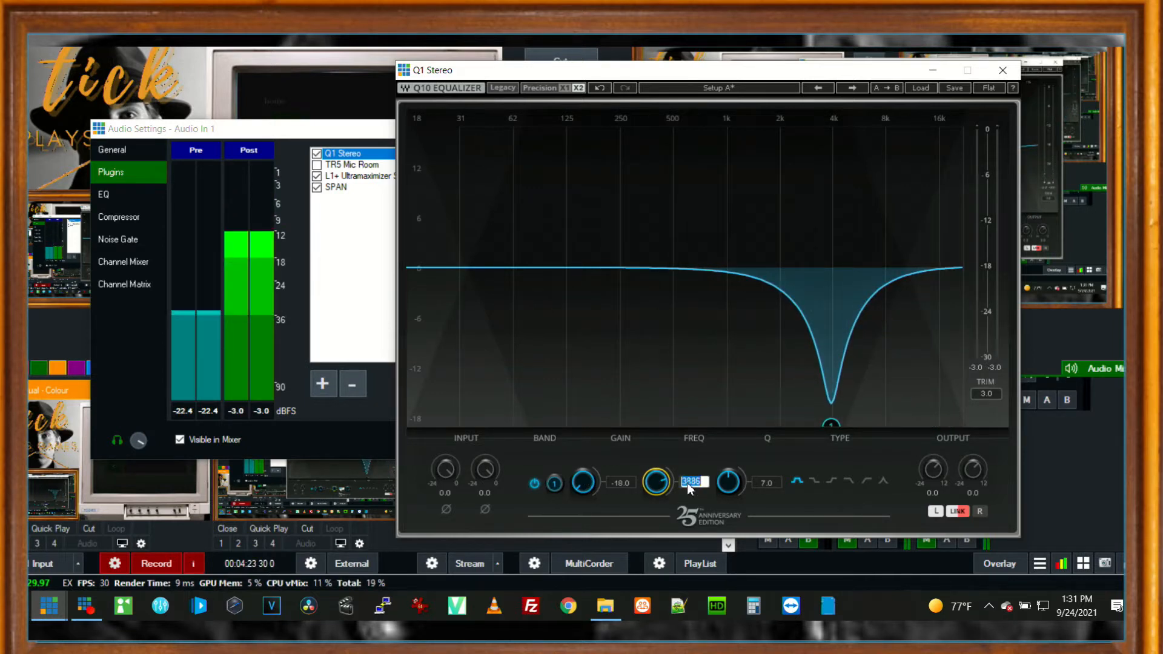
type("16000")
key("Return")
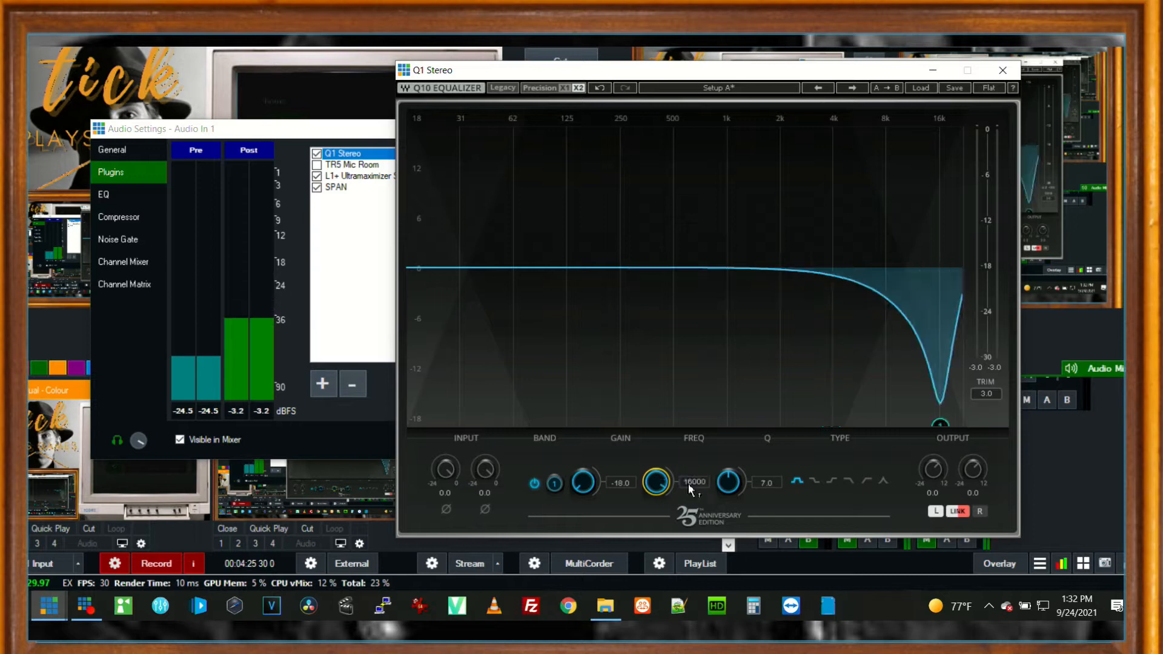
left_click_drag(728, 482, 728, 424)
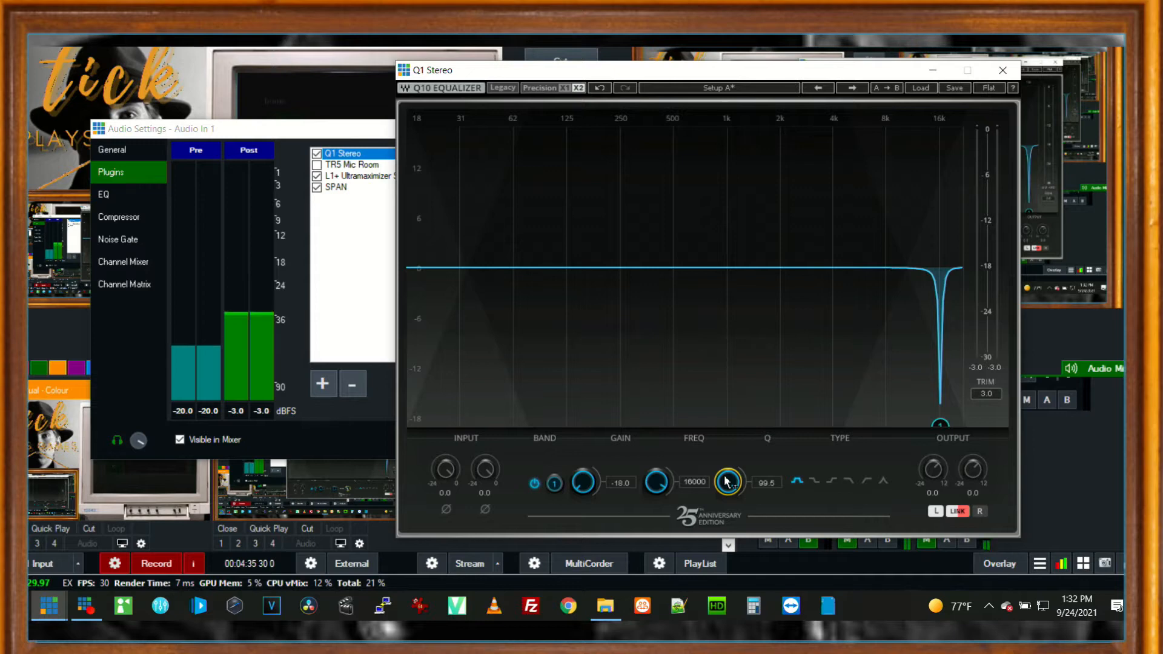
Bring the SPAN window to the front and place it beside the Q1 notch to compare the spectrum.
key("alt+Tab")
key("alt+Tab")
key("alt+Tab")
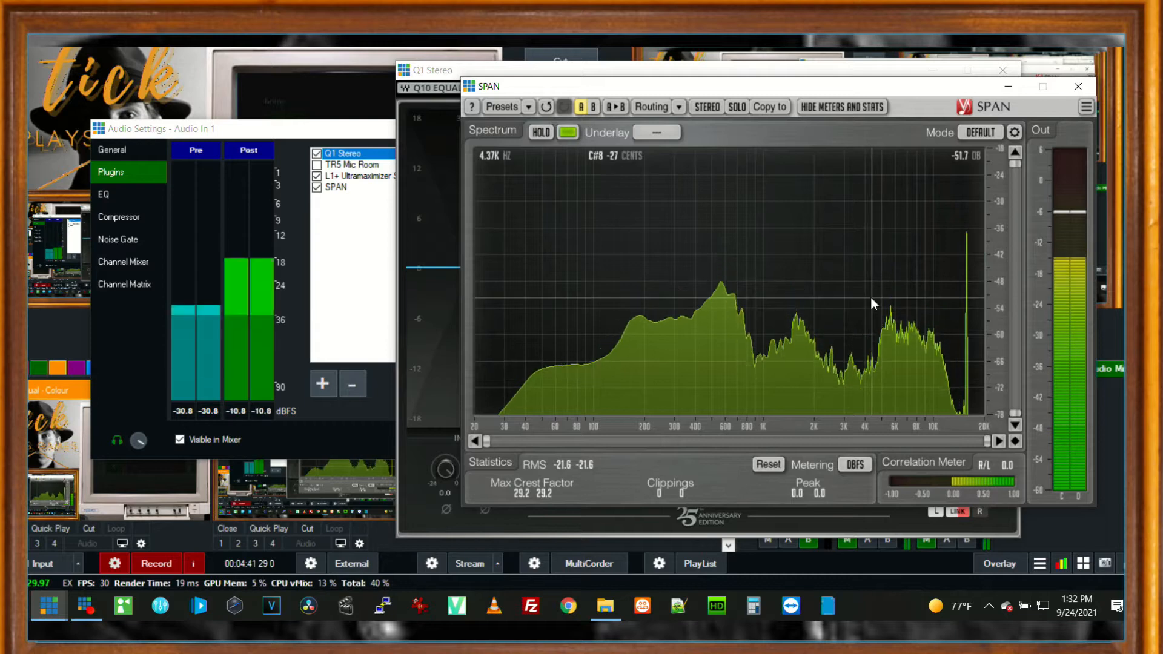
left_click_drag(881, 92, 495, 103)
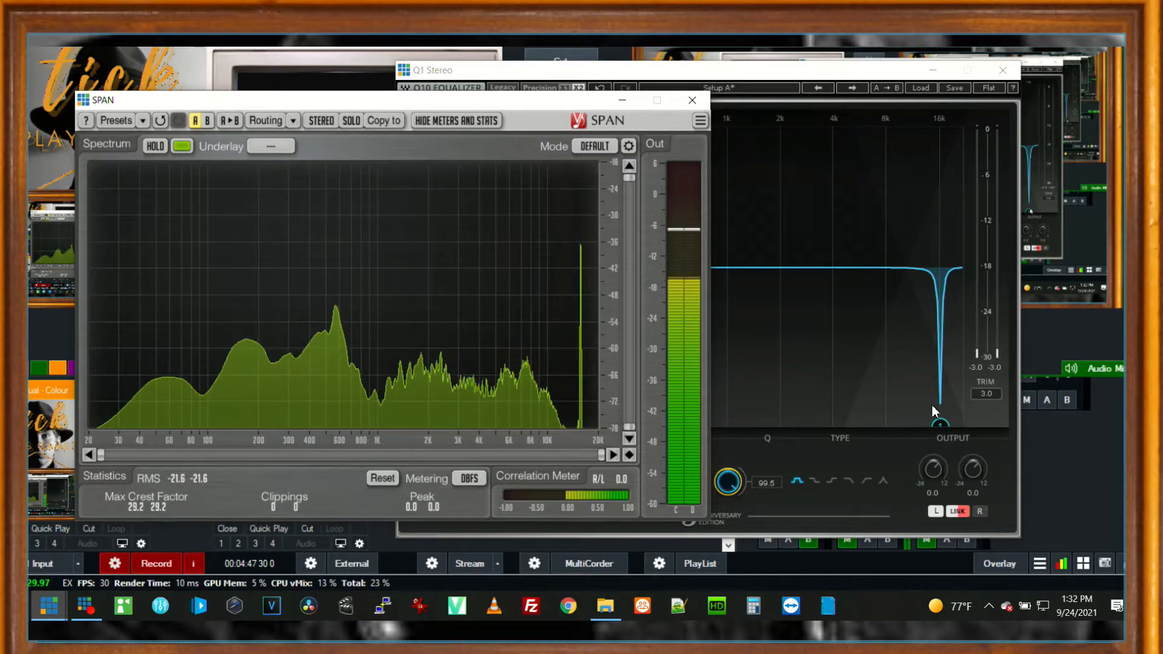
Arrange the Q1 Stereo and SPAN windows side by side, with the Q1 Stereo editor in front.
left_click_drag(798, 72, 936, 68)
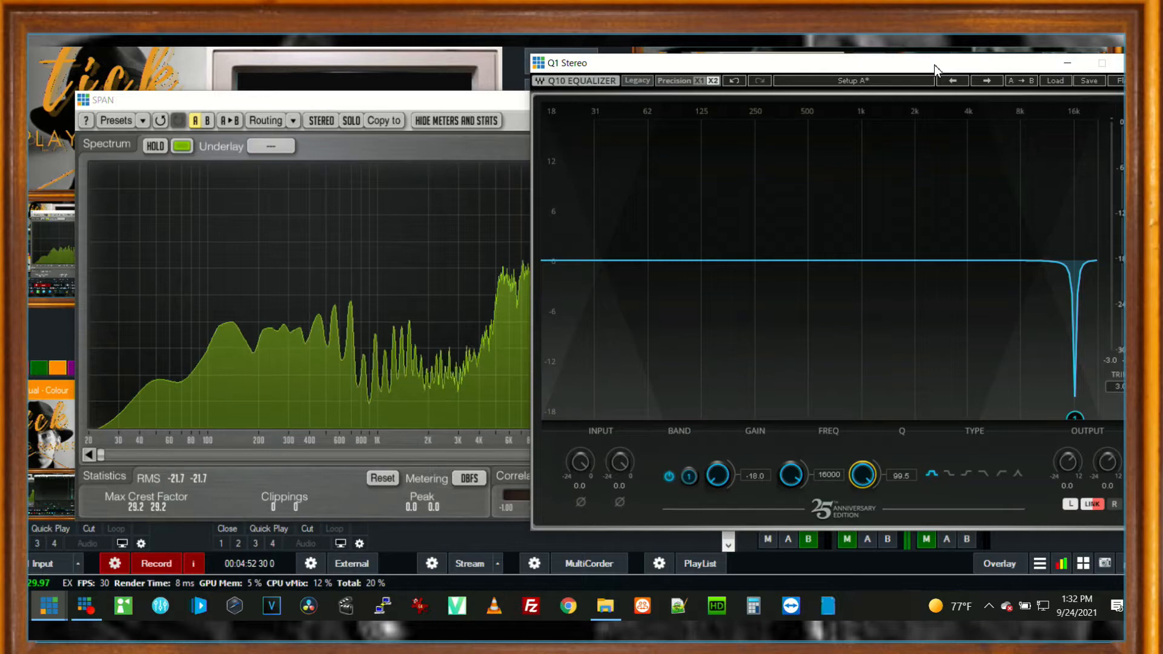
left_click(491, 108)
left_click_drag(492, 106, 427, 97)
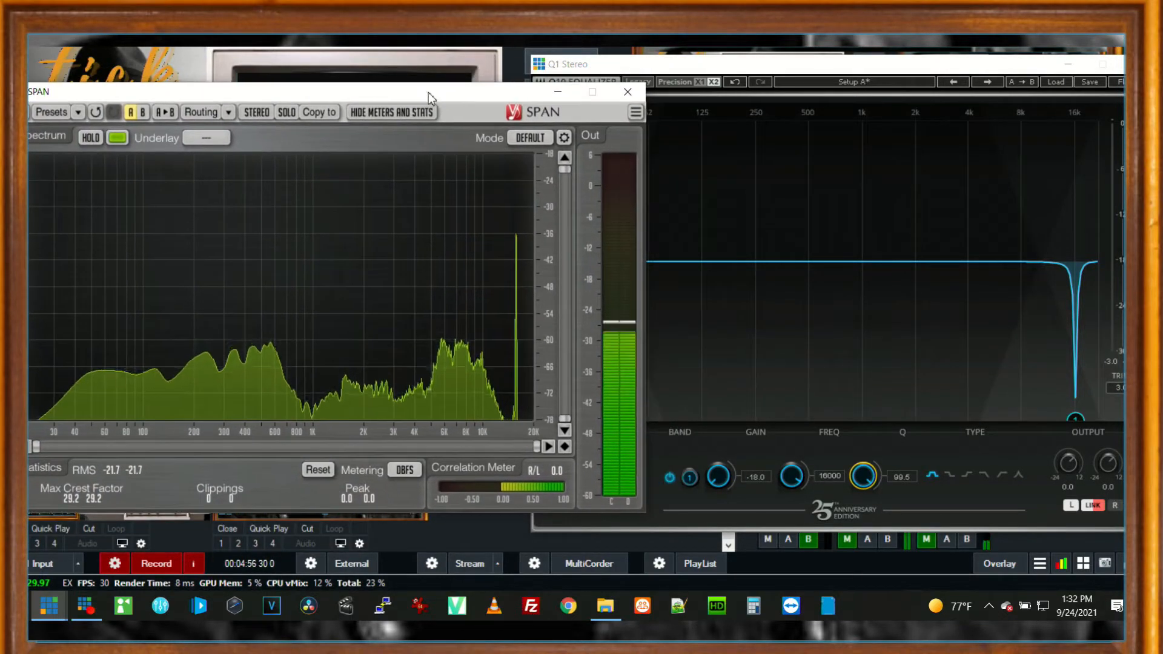
key("alt+Tab")
key("alt+Tab")
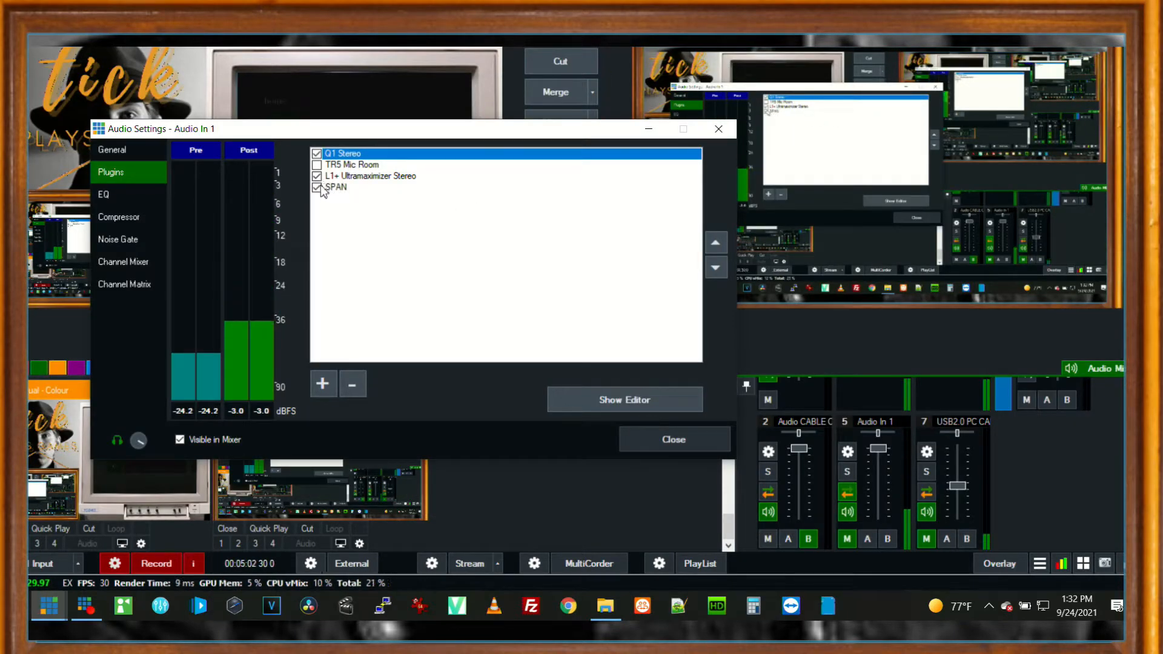
key("alt+Tab")
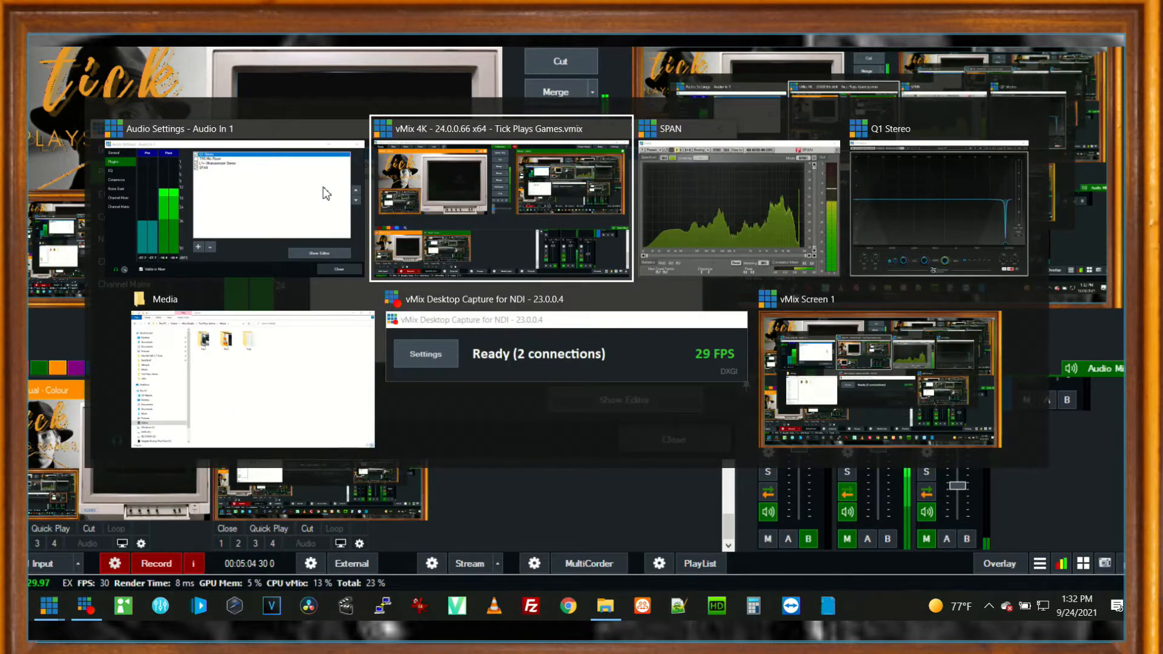
key("alt+Tab")
key("alt+Tab")
key("alt+Tab")
key("alt+Tab")
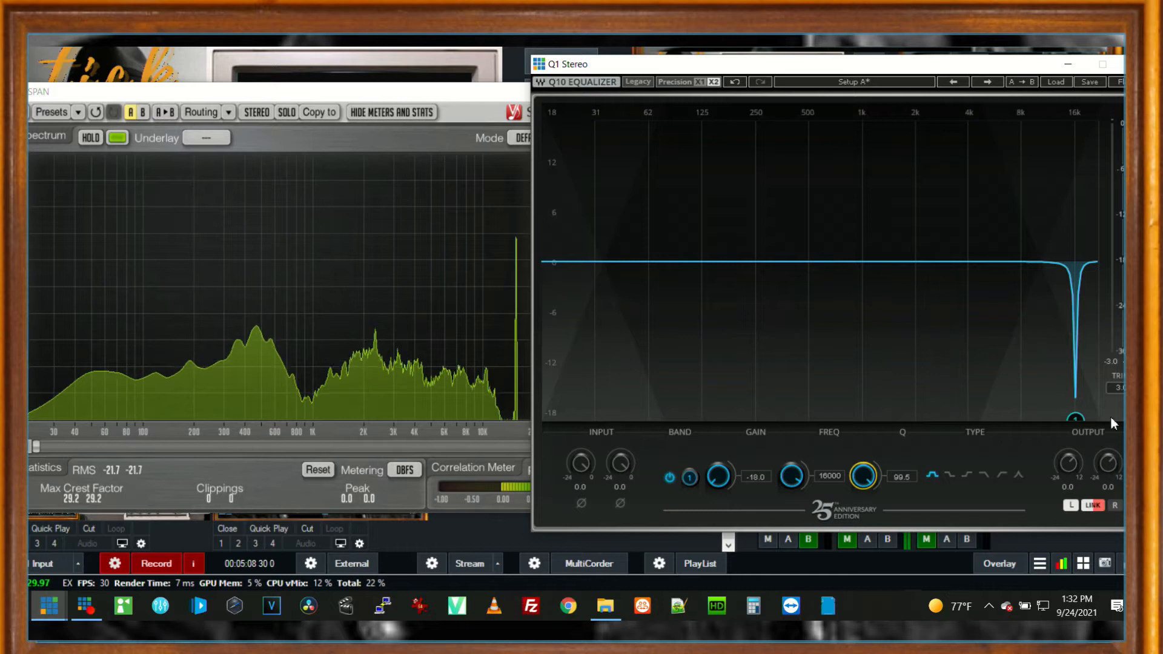
Fine-tune the Q1 Stereo notch against the SPAN spike to 15771 Hz with gain -17.8.
left_click_drag(1078, 422, 1074, 418)
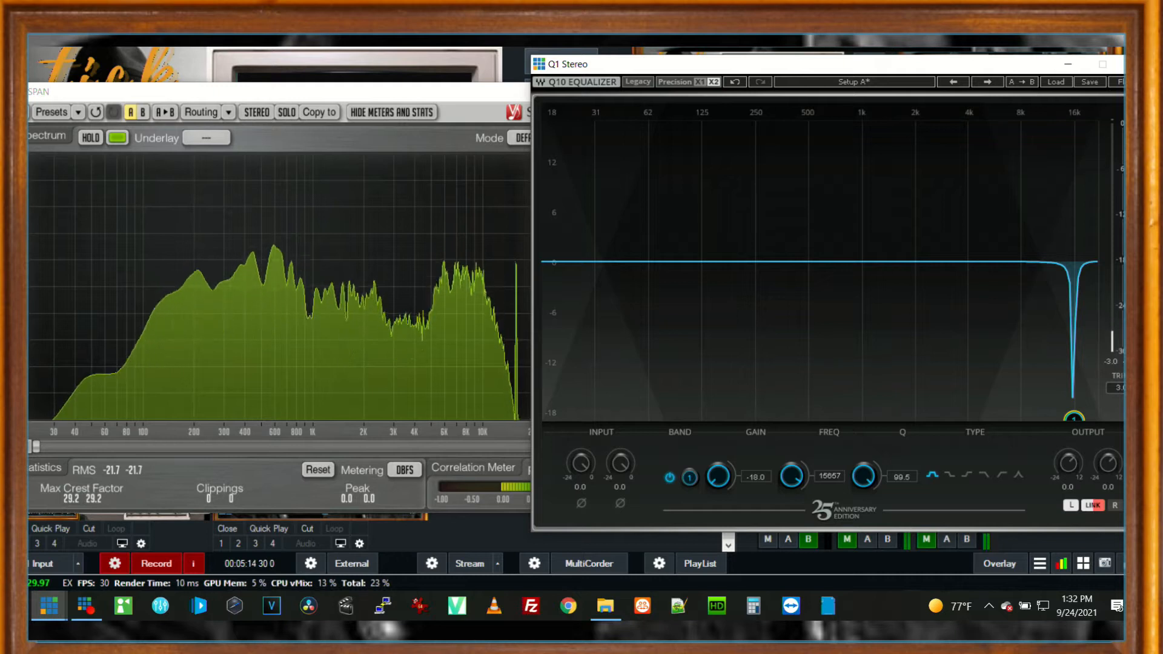
mouse_move(1075, 418)
left_mouse_down()
mouse_move(893, 417)
mouse_move(1071, 416)
left_mouse_up()
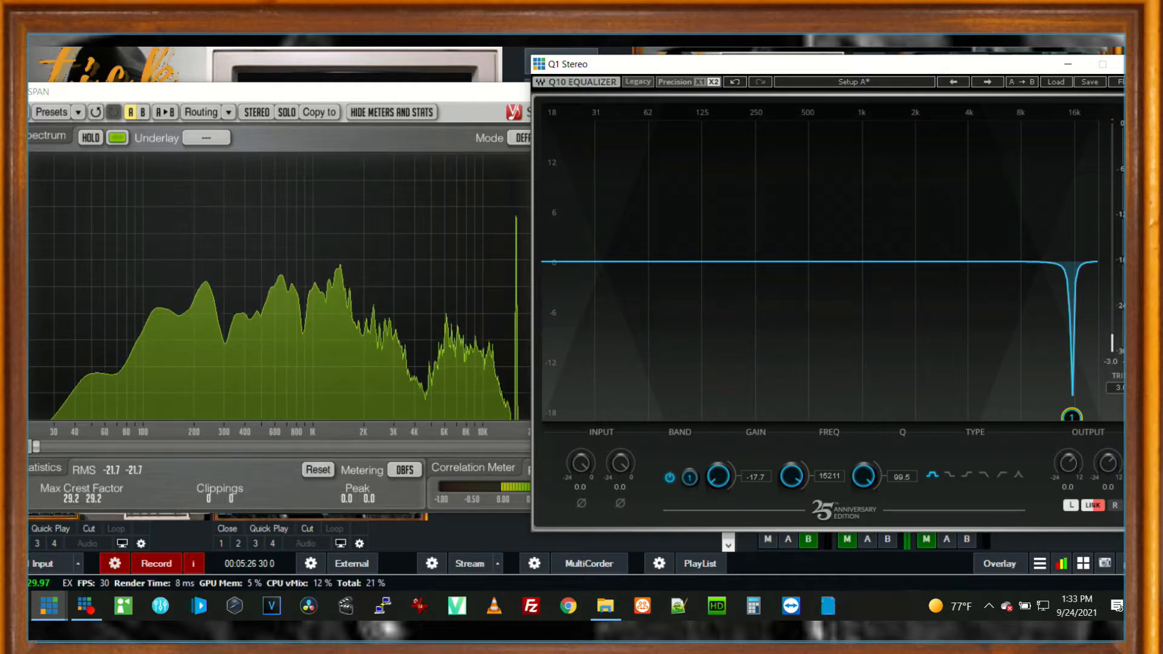
left_click_drag(1072, 417, 1073, 417)
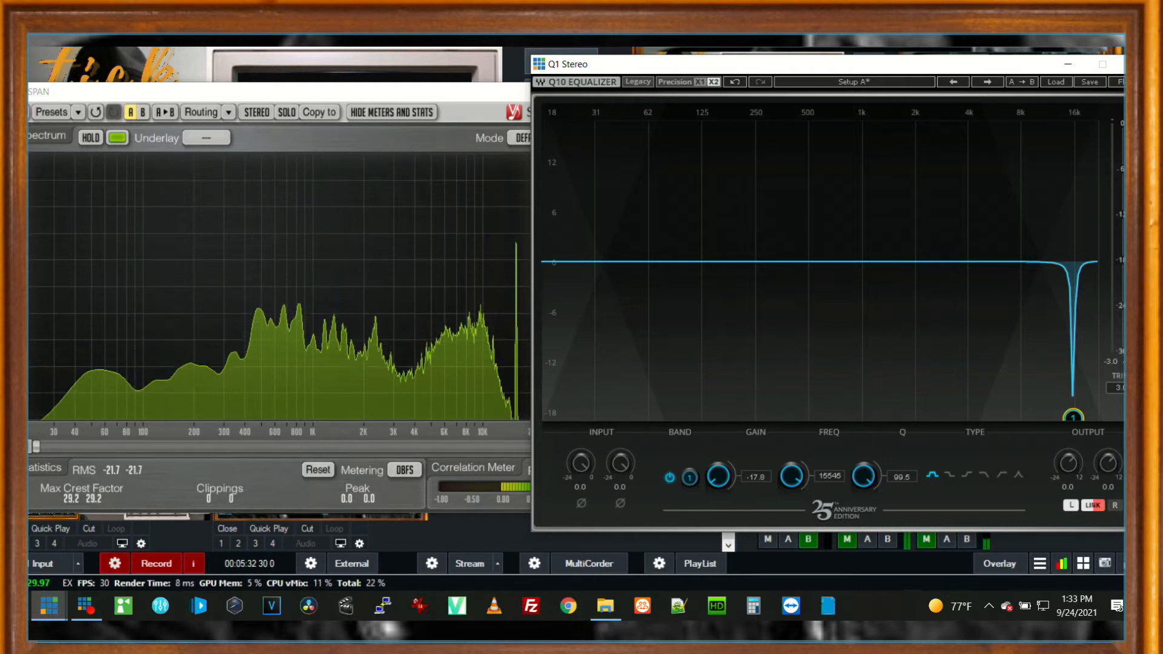
left_click_drag(1073, 416, 1074, 417)
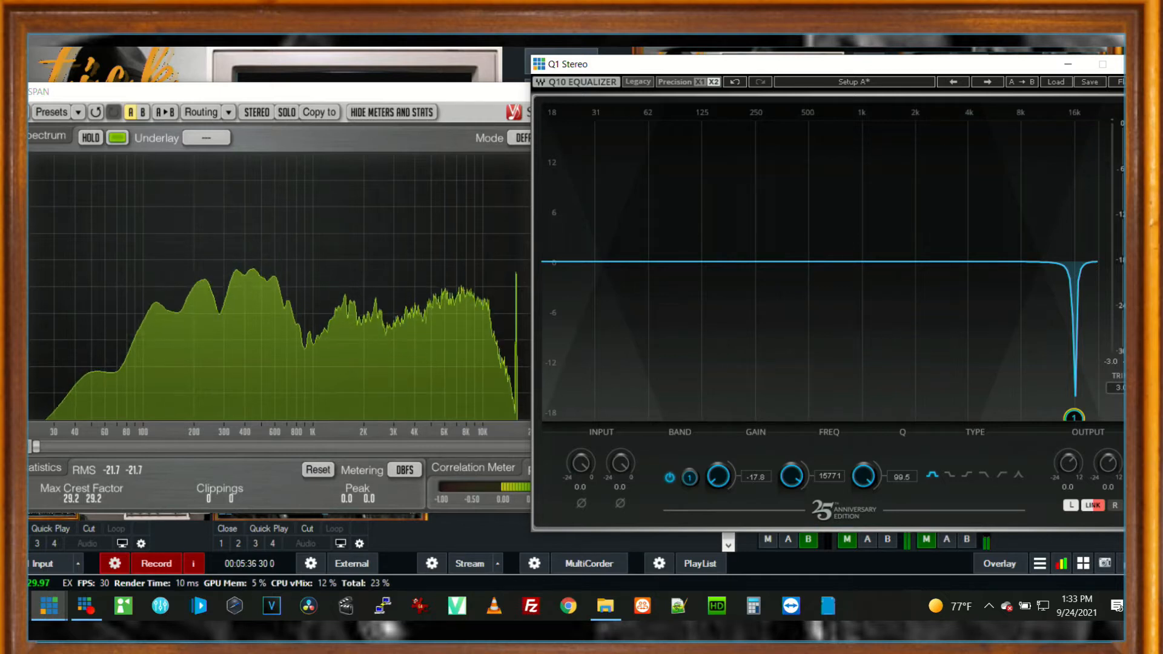
left_click_drag(1074, 417, 1074, 417)
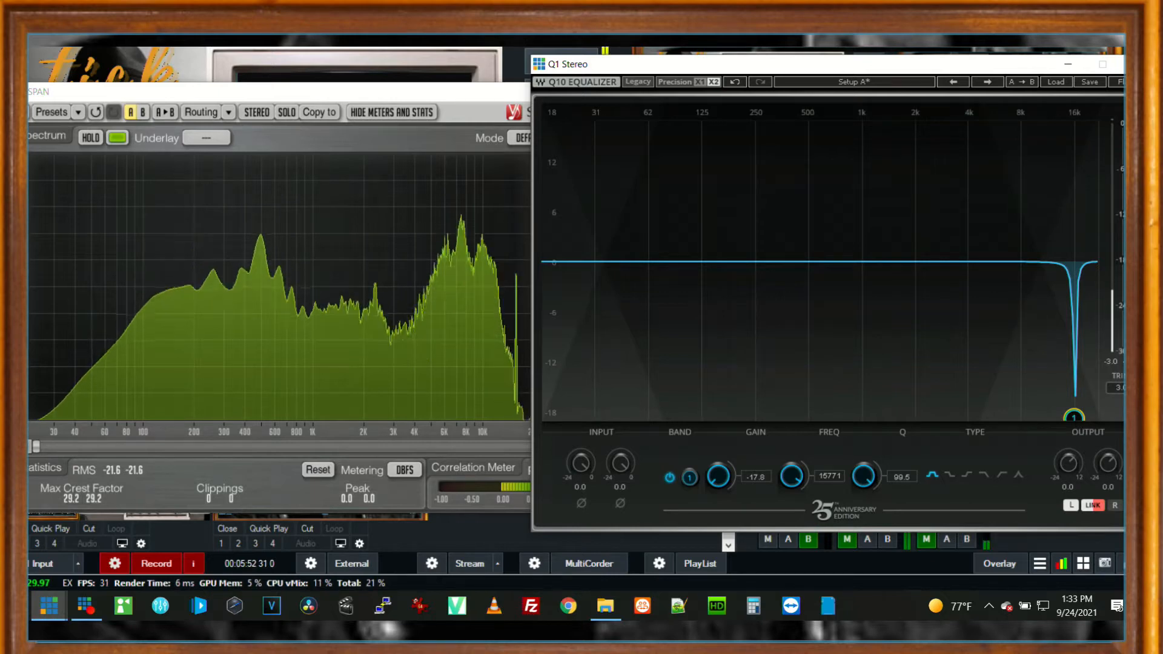
Put the open plugin editor away and add a second Q1 Stereo from the WaveShell1-VST3 10.0_x64 driver to Audio In 1.
left_click(1136, 64)
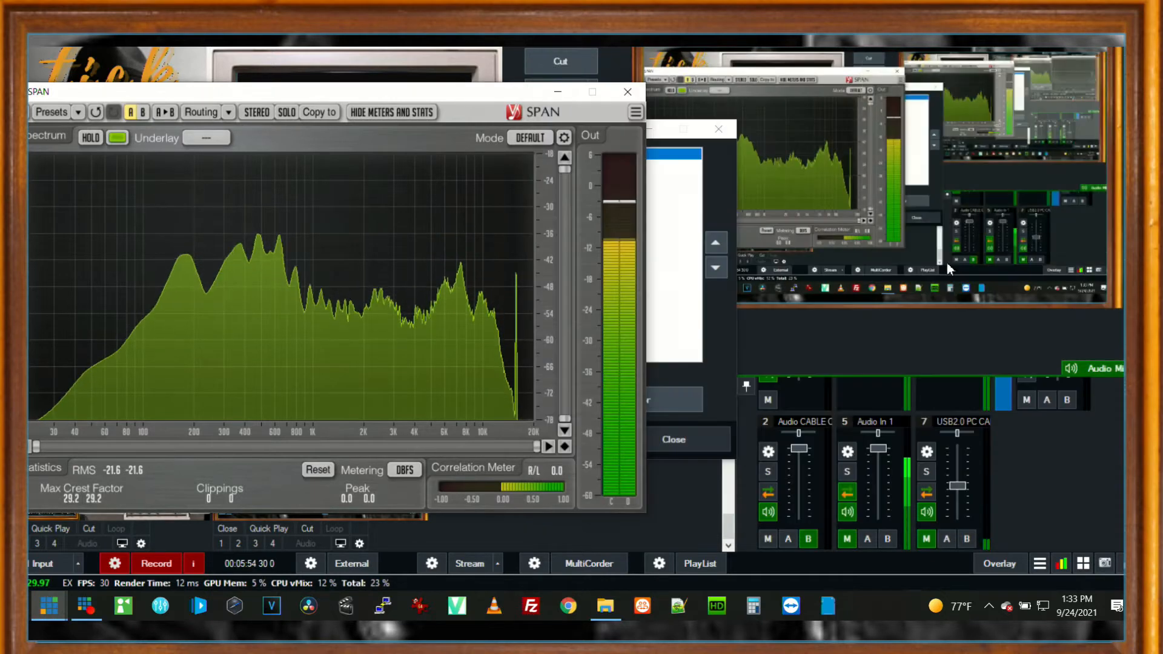
left_click(716, 332)
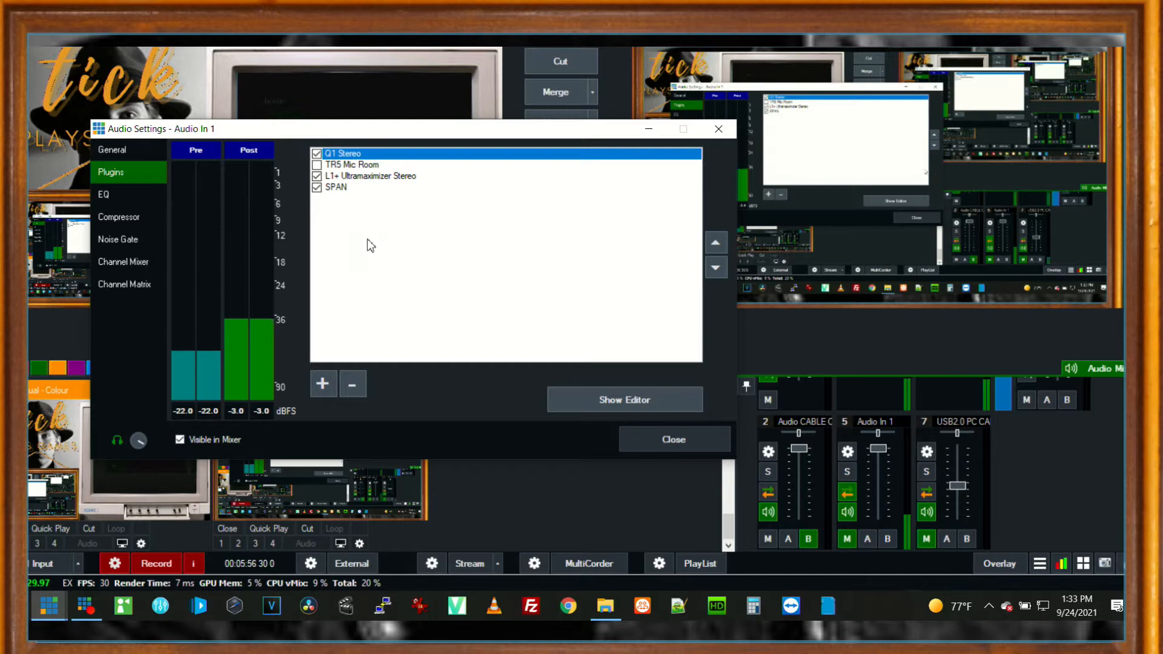
left_click(322, 385)
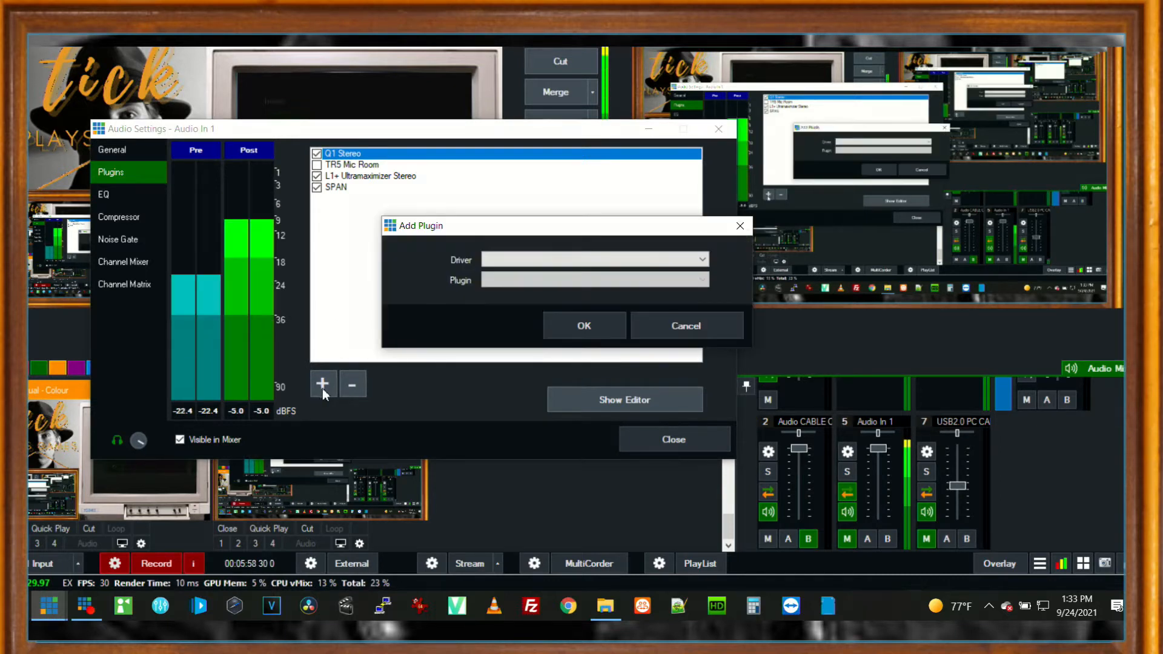
left_click(531, 261)
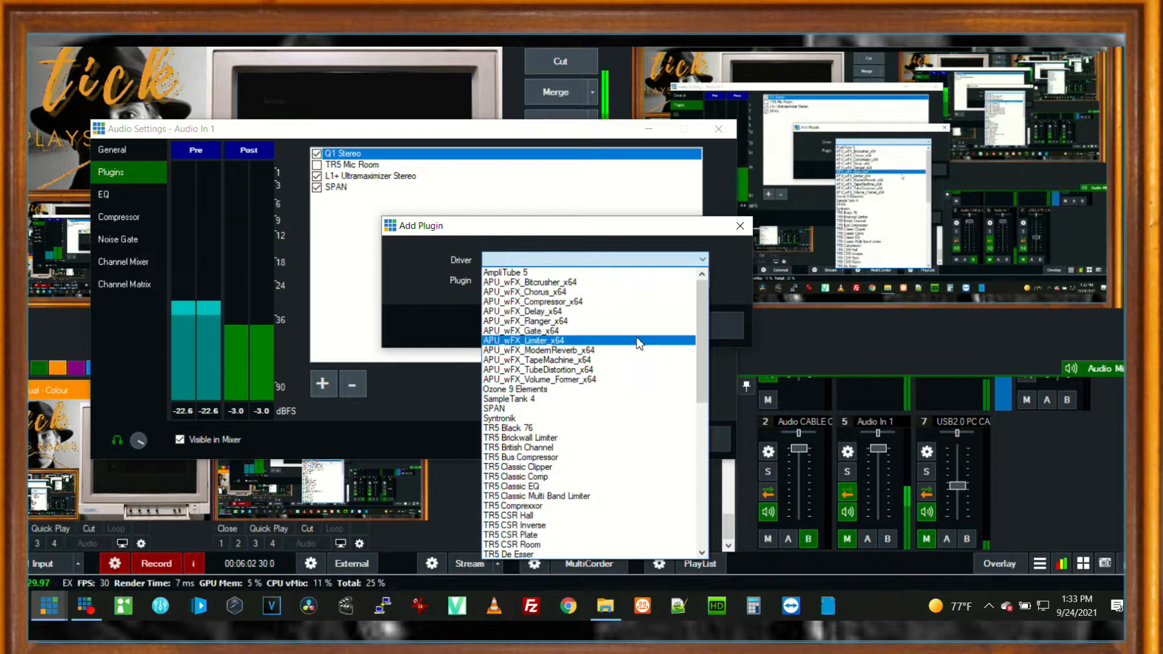
left_click_drag(701, 358, 707, 522)
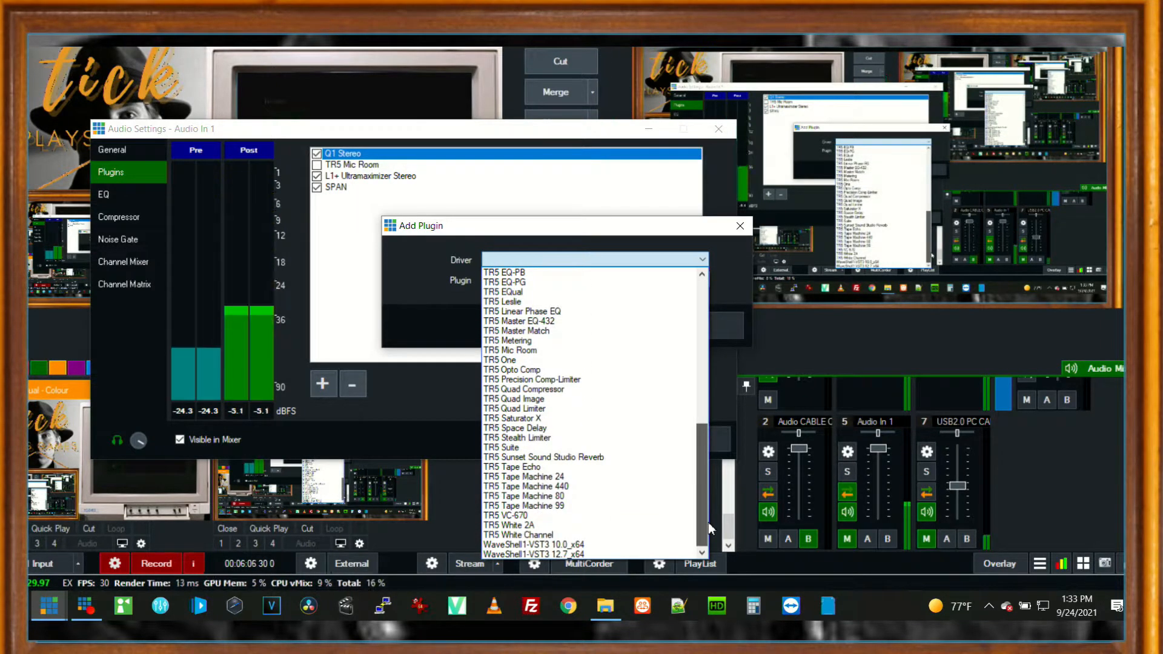
left_click(591, 544)
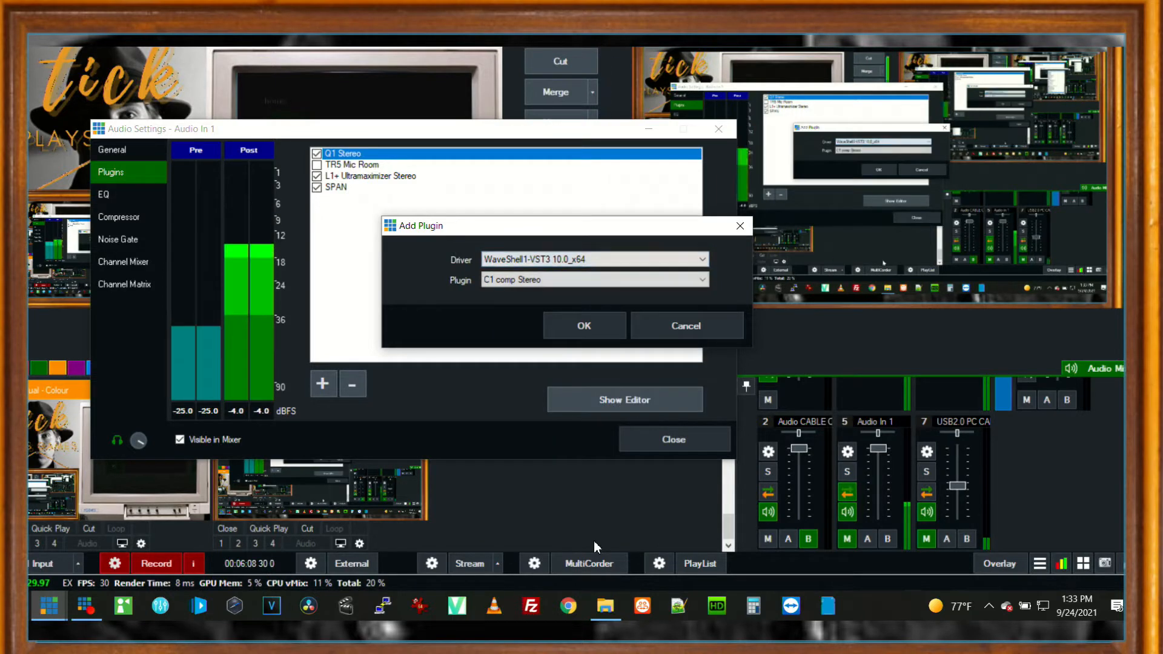
left_click(521, 280)
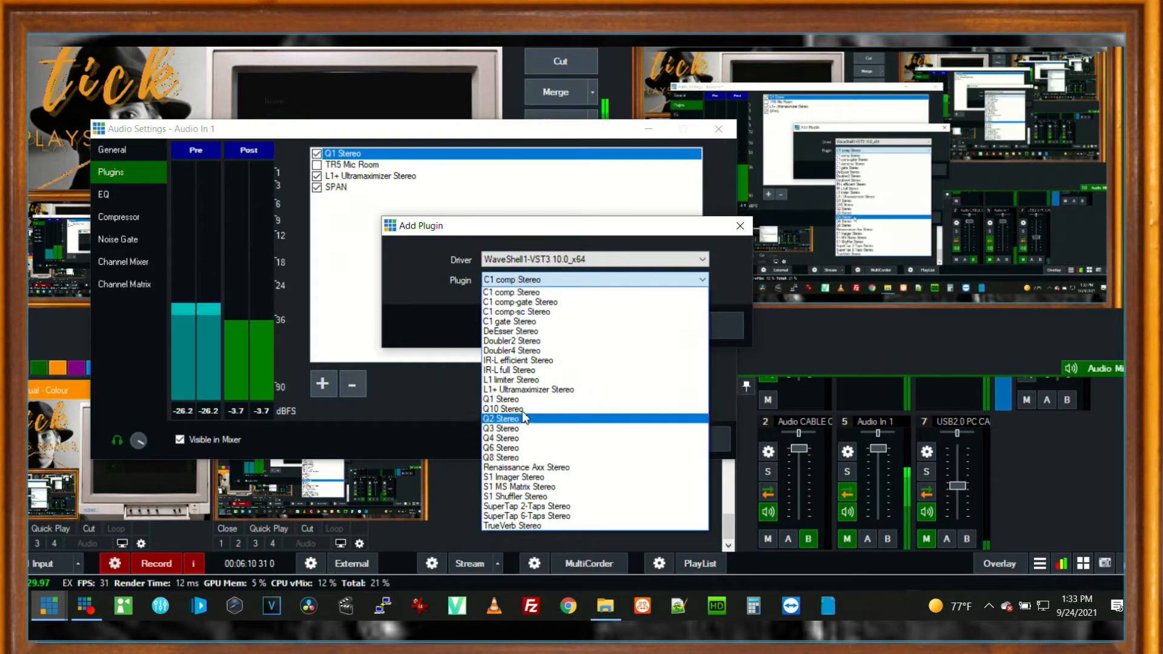
left_click(521, 401)
left_click(585, 327)
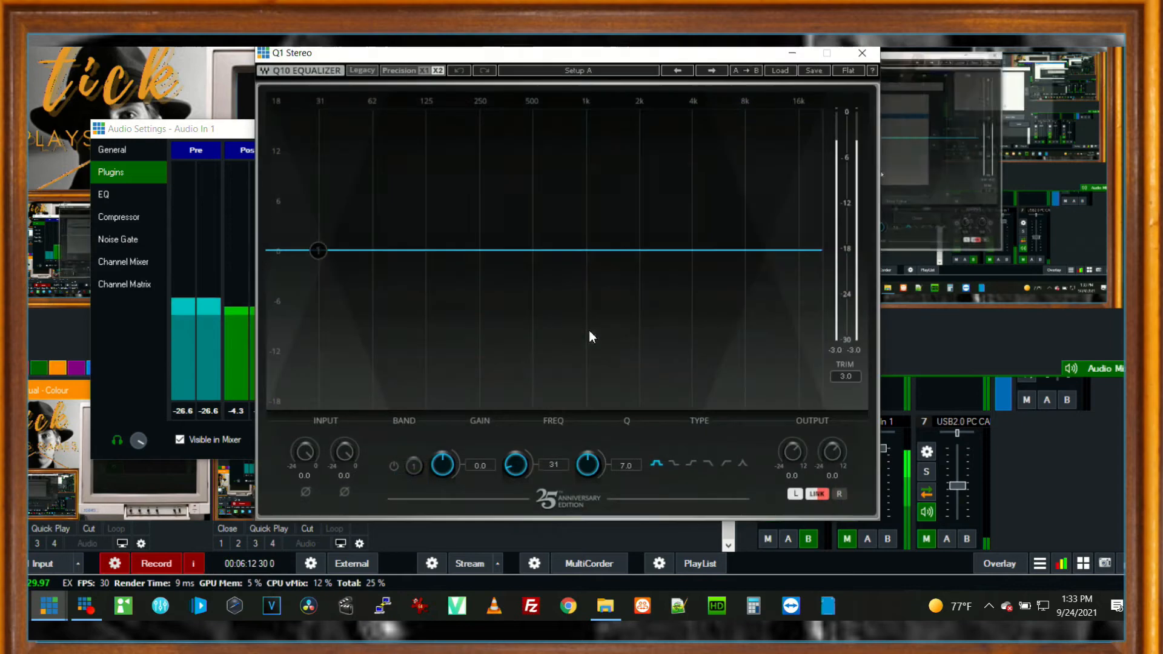
Minimise the new equalizer's editor and move the second Q1 Stereo directly below the first one in the plugin chain.
left_click(791, 54)
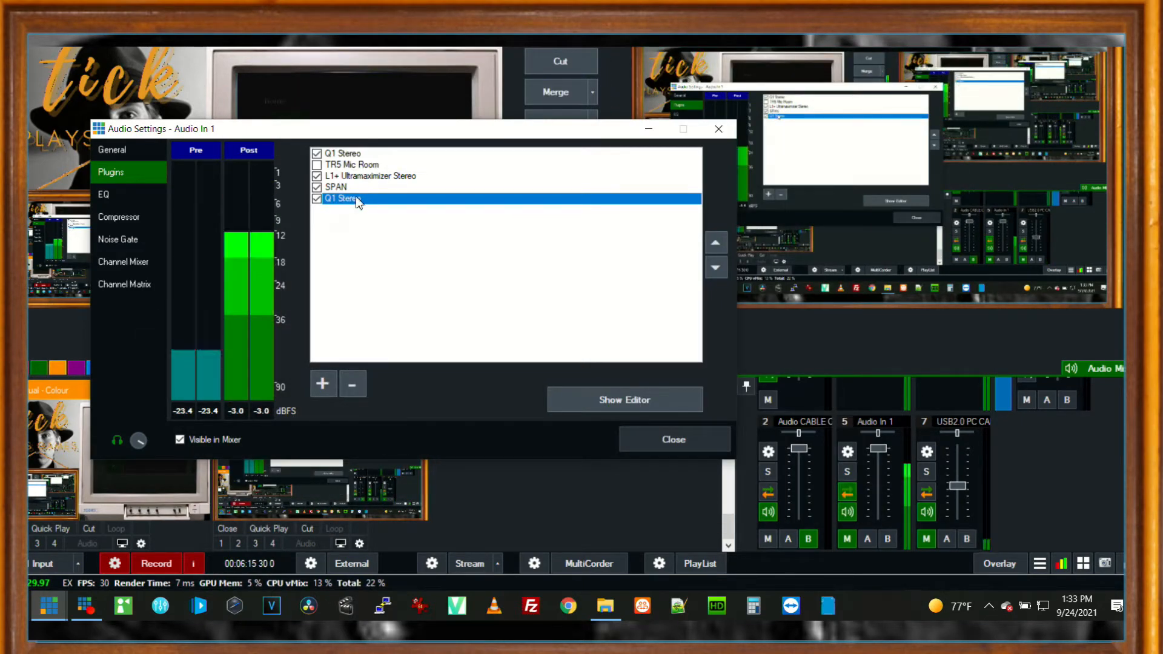
left_click(714, 242)
left_click(714, 242)
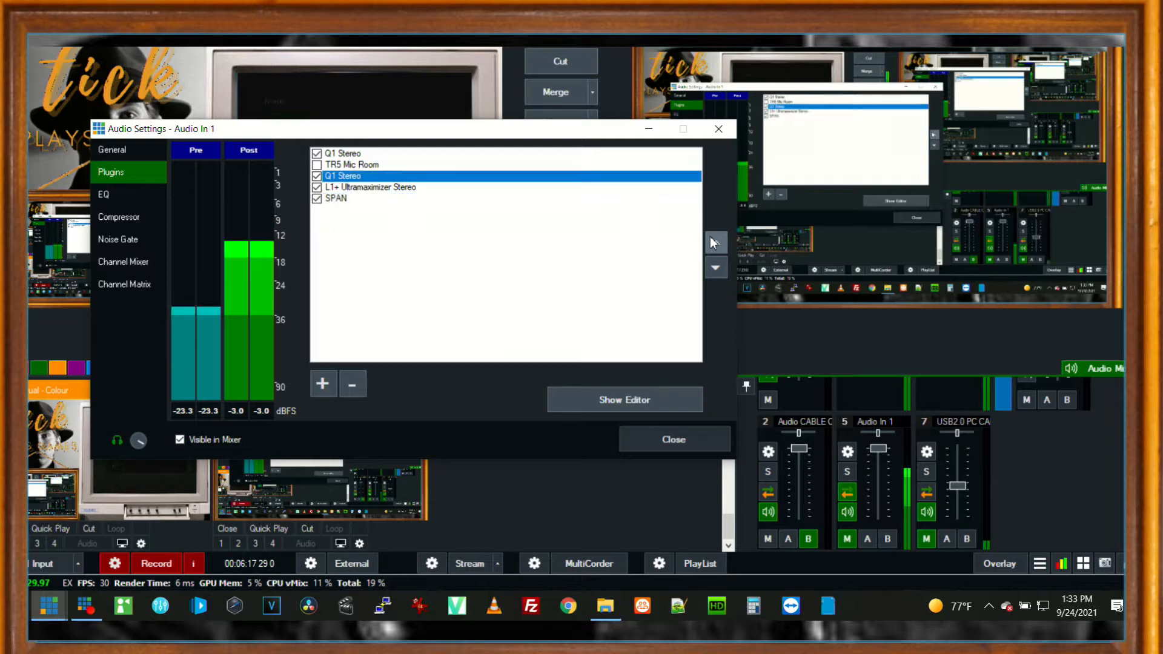
left_click(713, 242)
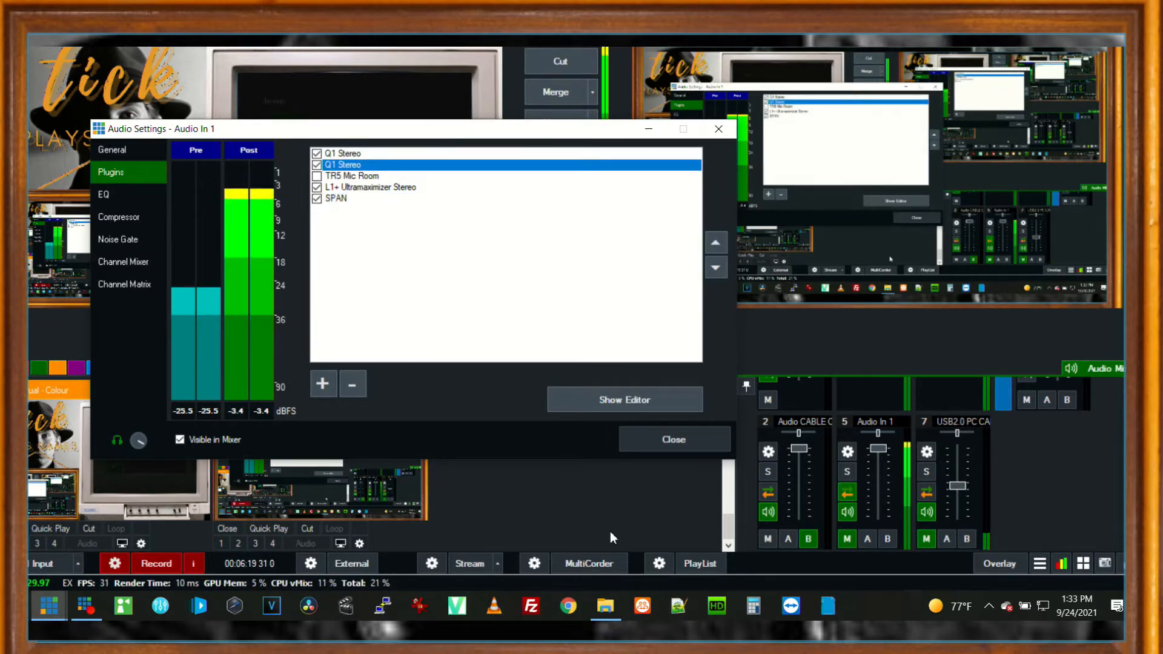
Bring the SPAN window and the second Q1 Stereo editor back in front of the audio settings.
key("alt+Tab")
key("alt+Tab")
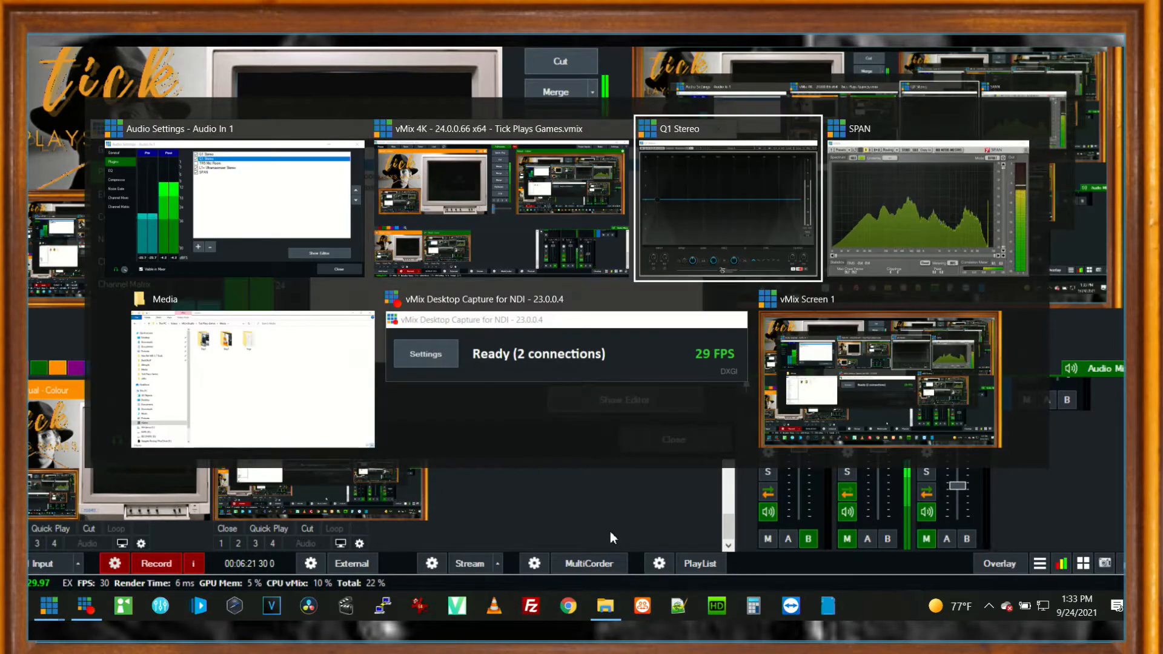
key("alt+Tab")
key("alt+Tab")
key("alt+Tab")
key("alt+Tab")
key("alt+Tab")
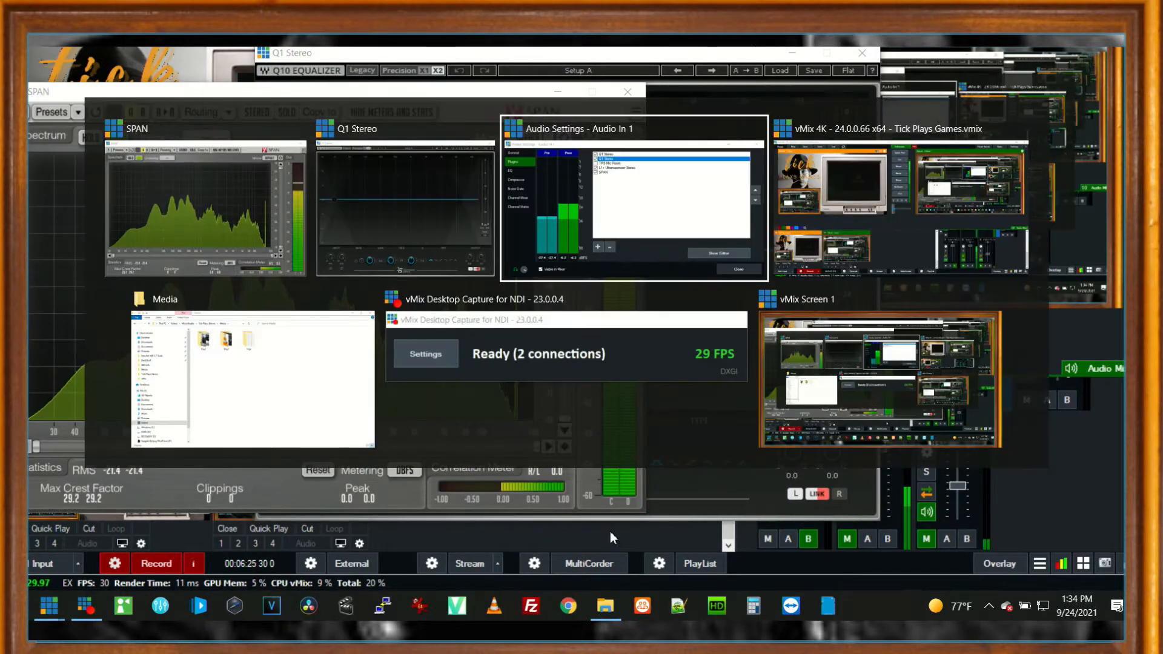
key("alt+Tab")
key("alt+Tab")
key("alt+Tab")
key("alt+Tab")
key("alt+Tab")
key("alt+Tab")
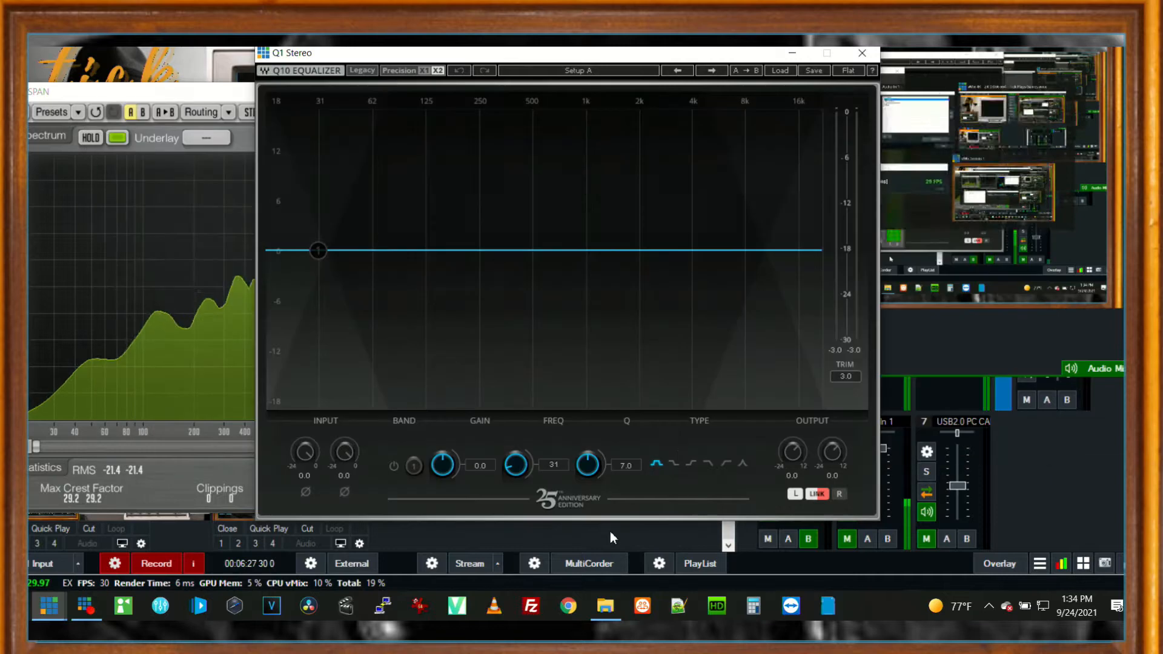
Place the second Q1 Stereo editor beside SPAN so that the band controls and the high-frequency spike are both in view.
left_click(634, 72)
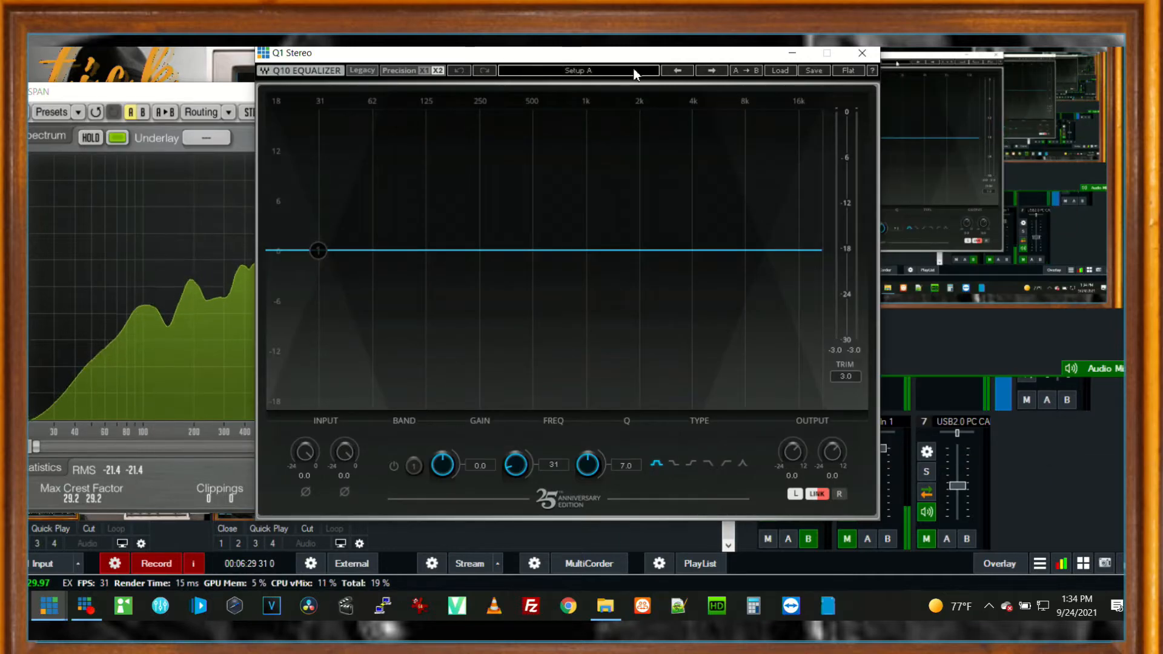
left_click_drag(559, 55, 832, 57)
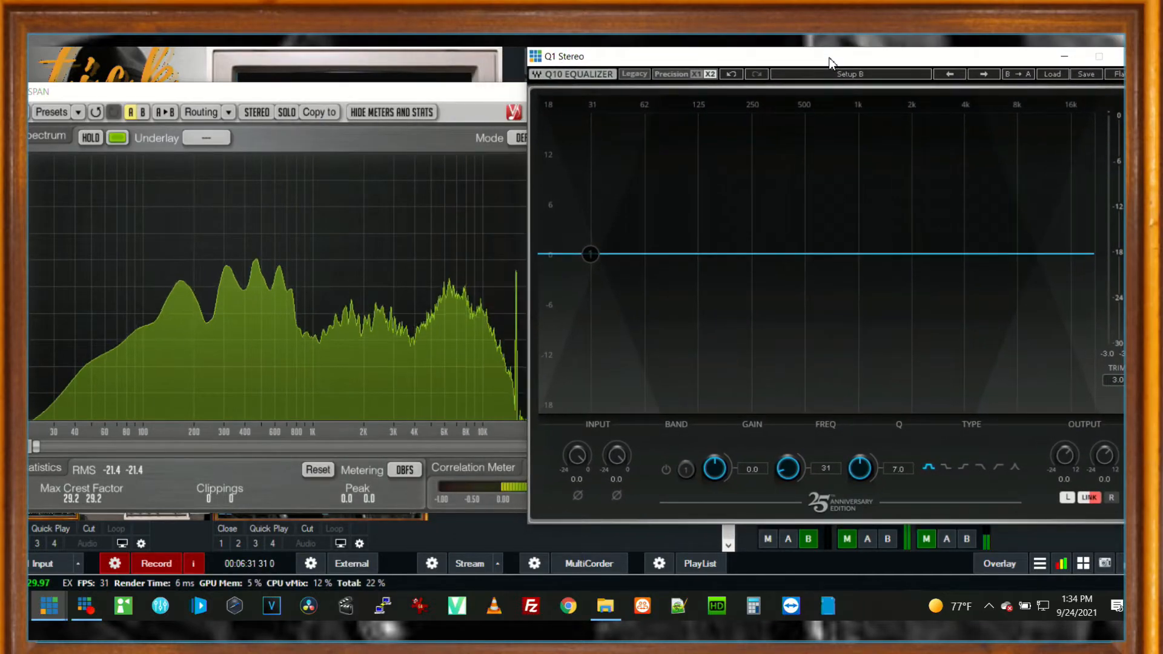
left_click_drag(428, 89, 369, 73)
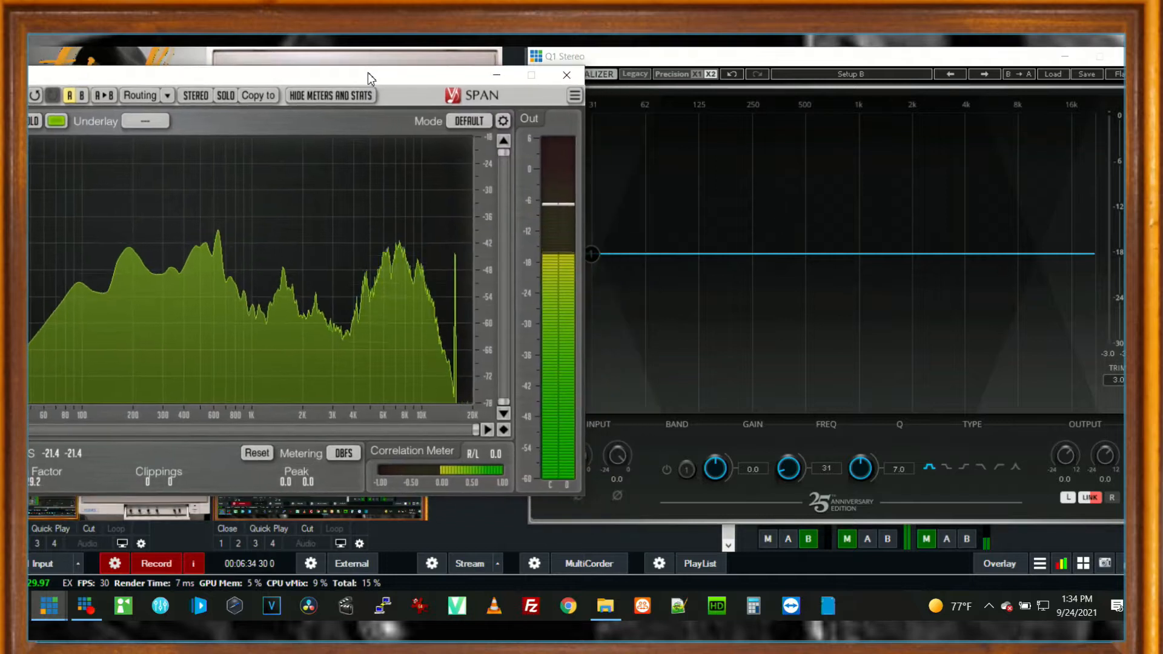
left_click(793, 59)
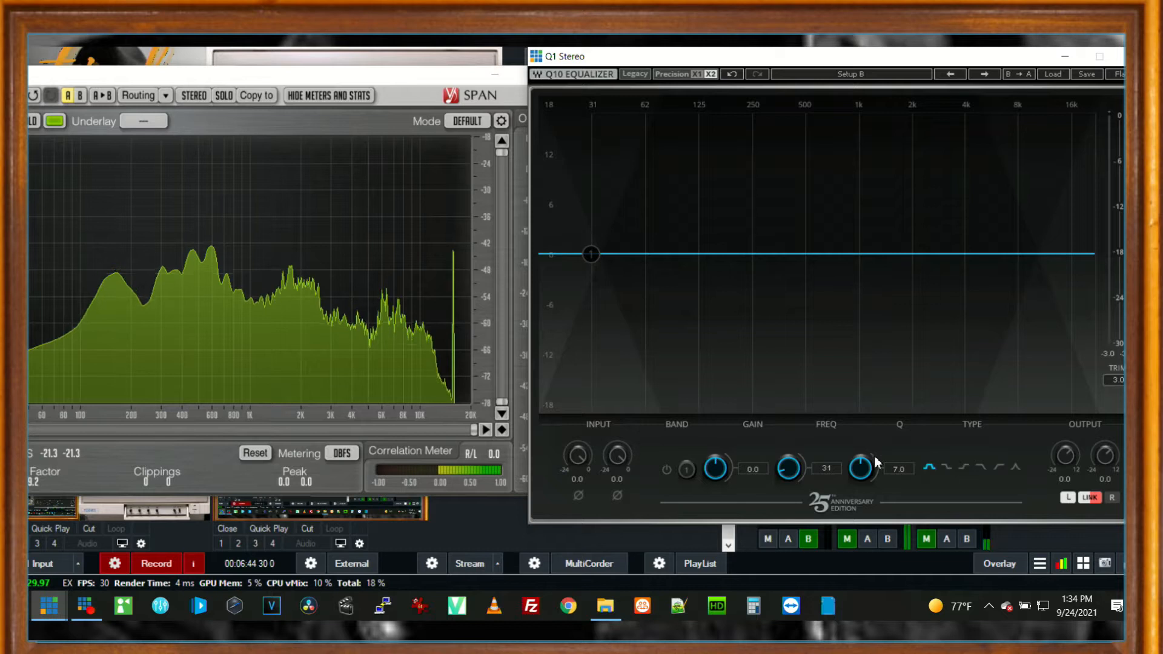
Enable band 1 of the second Q1 Stereo at 15771 Hz as a narrow notch with gain -18.0 and Q 71.2.
double_click(827, 467)
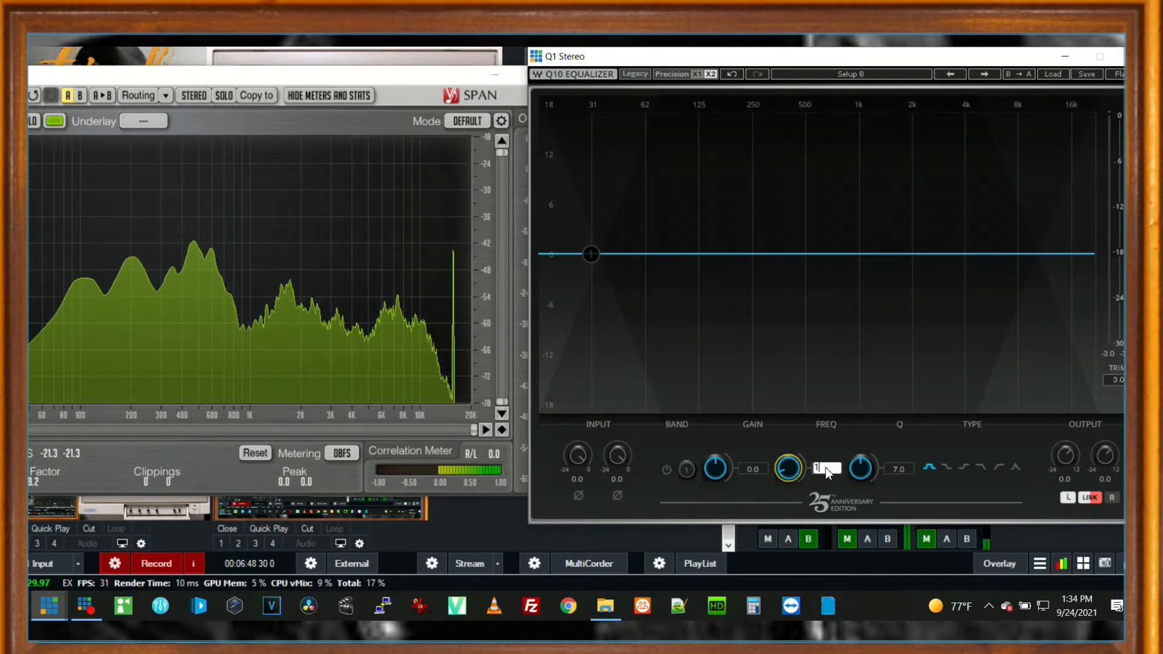
type("15771")
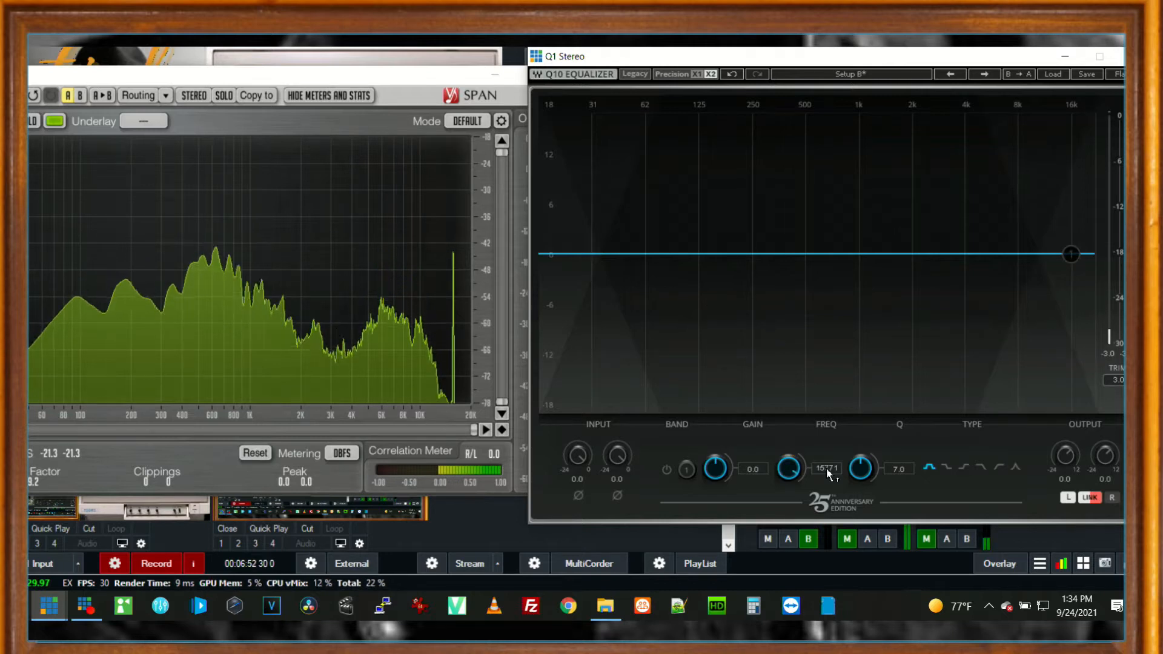
left_click(868, 470)
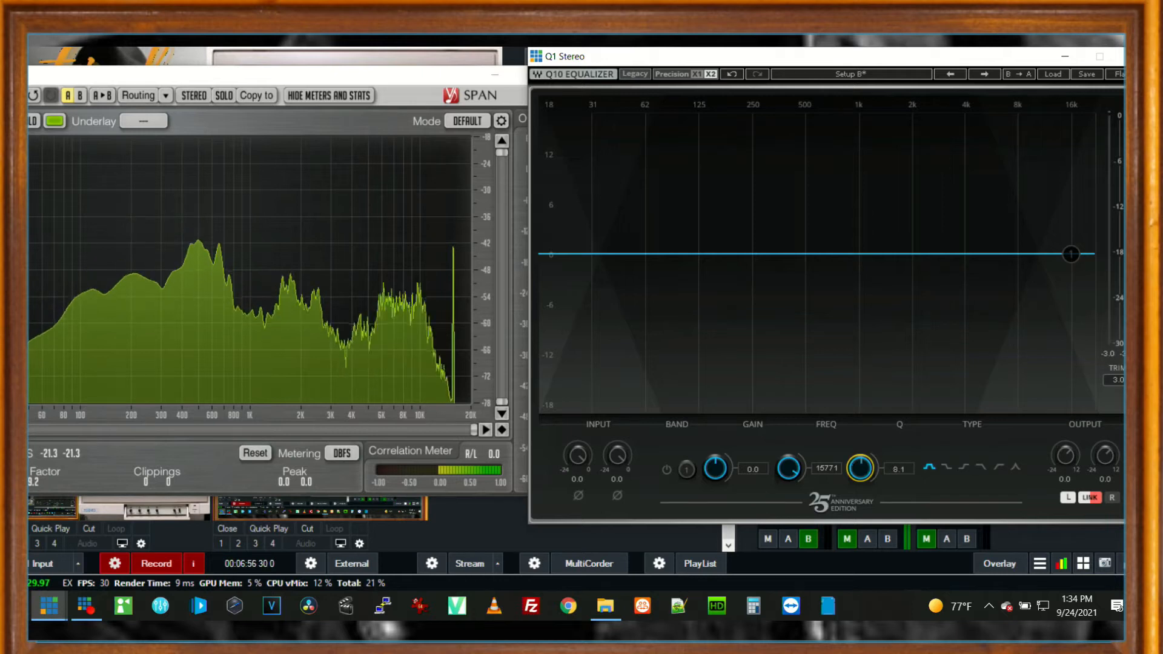
left_click_drag(860, 468, 861, 521)
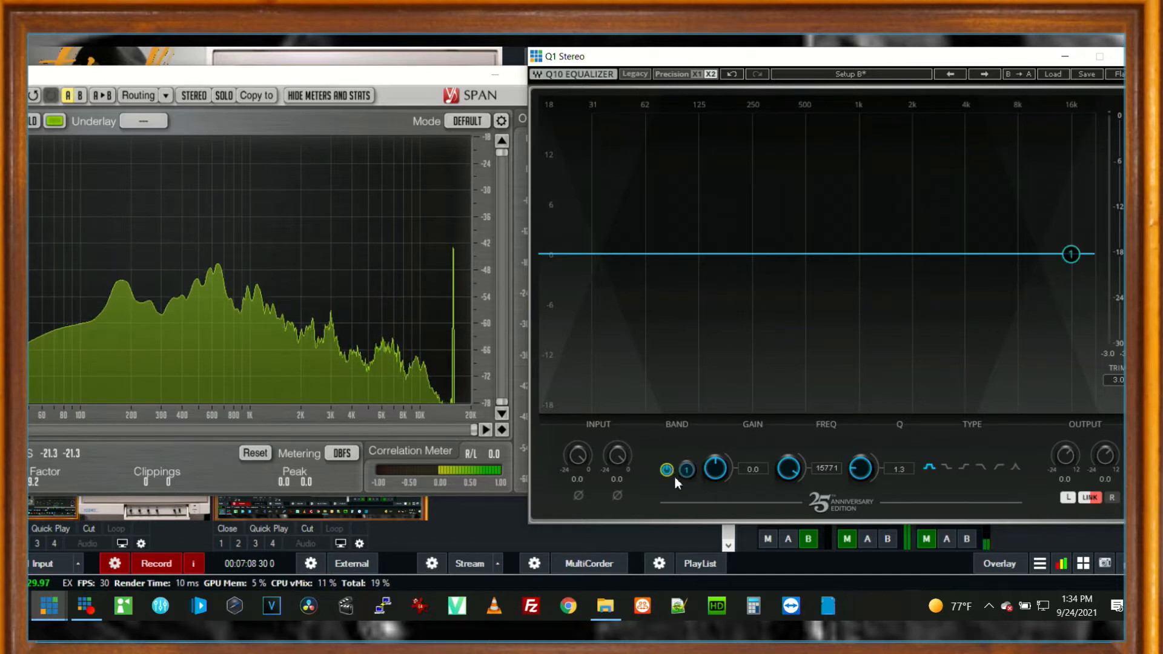
left_click_drag(713, 471, 713, 521)
left_click_drag(847, 470, 846, 418)
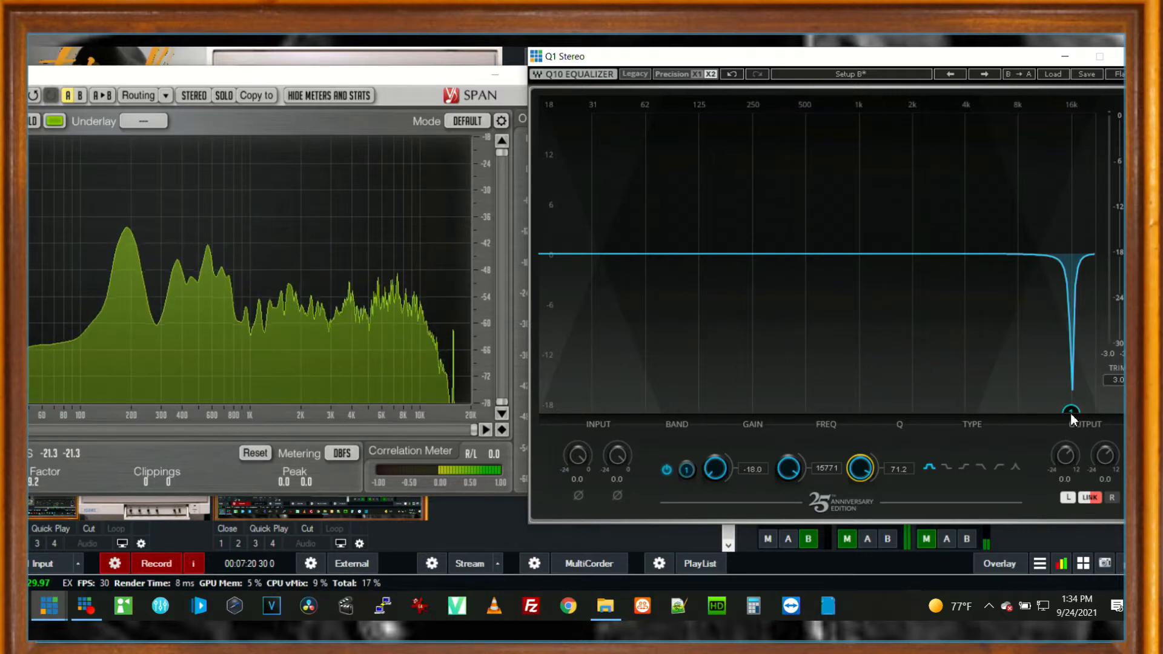
Sweep the second Q1 Stereo's notch frequency around the high-frequency spike while watching SPAN, ending at 15771 Hz.
left_click_drag(1077, 415, 1060, 415)
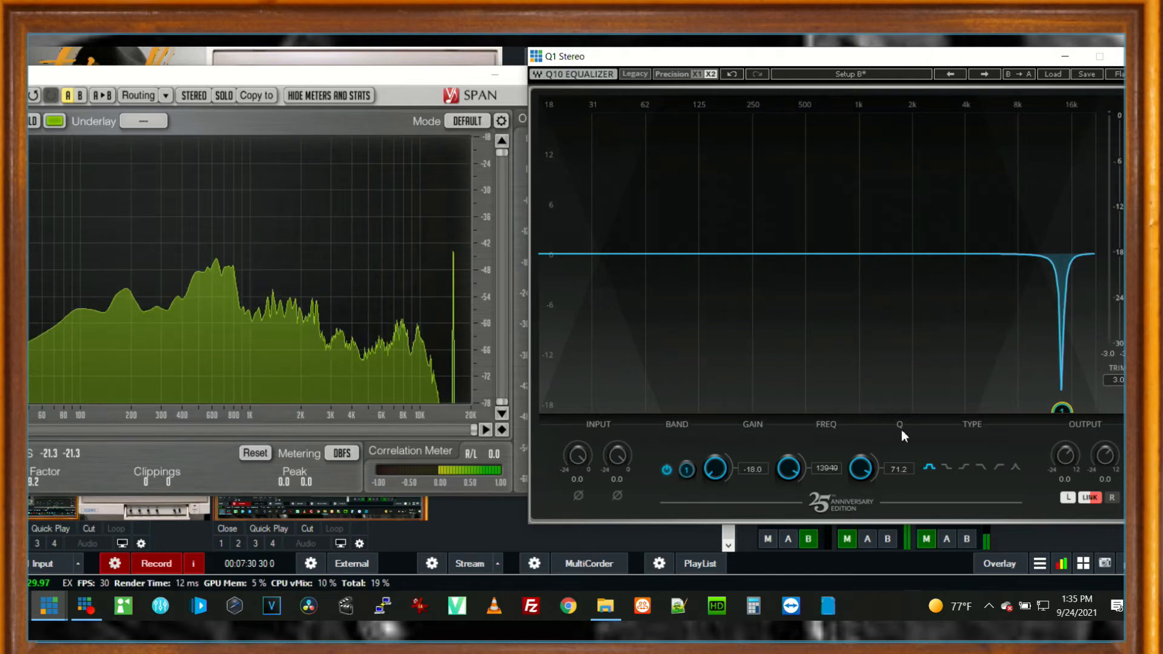
left_click_drag(790, 476, 790, 472)
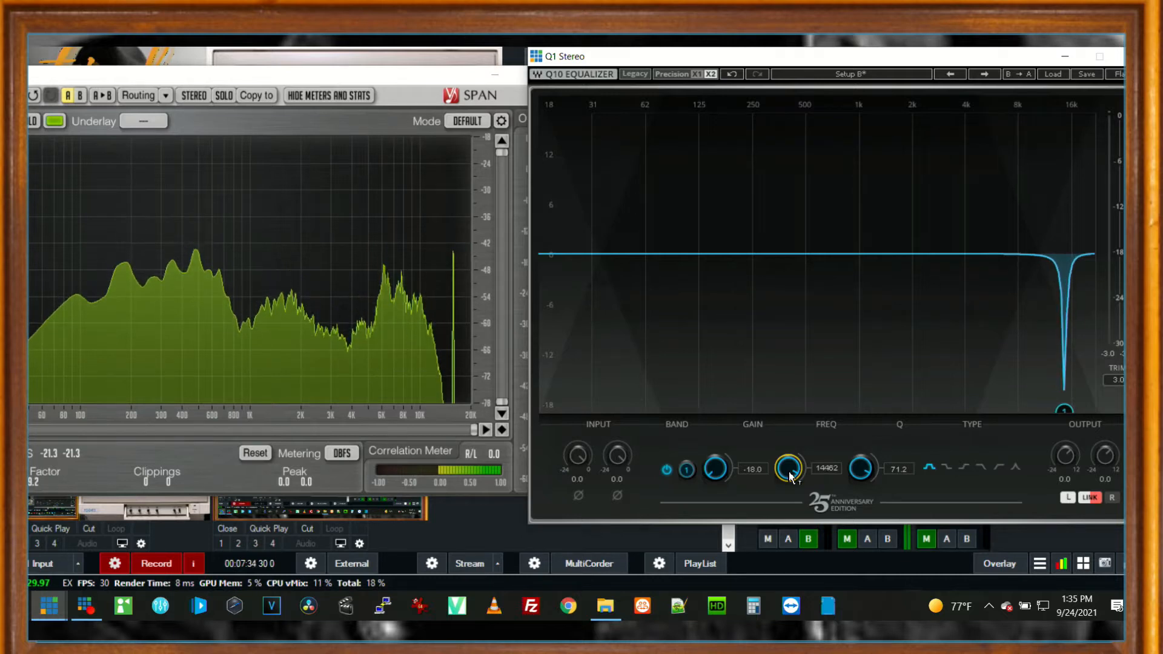
scroll(790, 476, "up", 5)
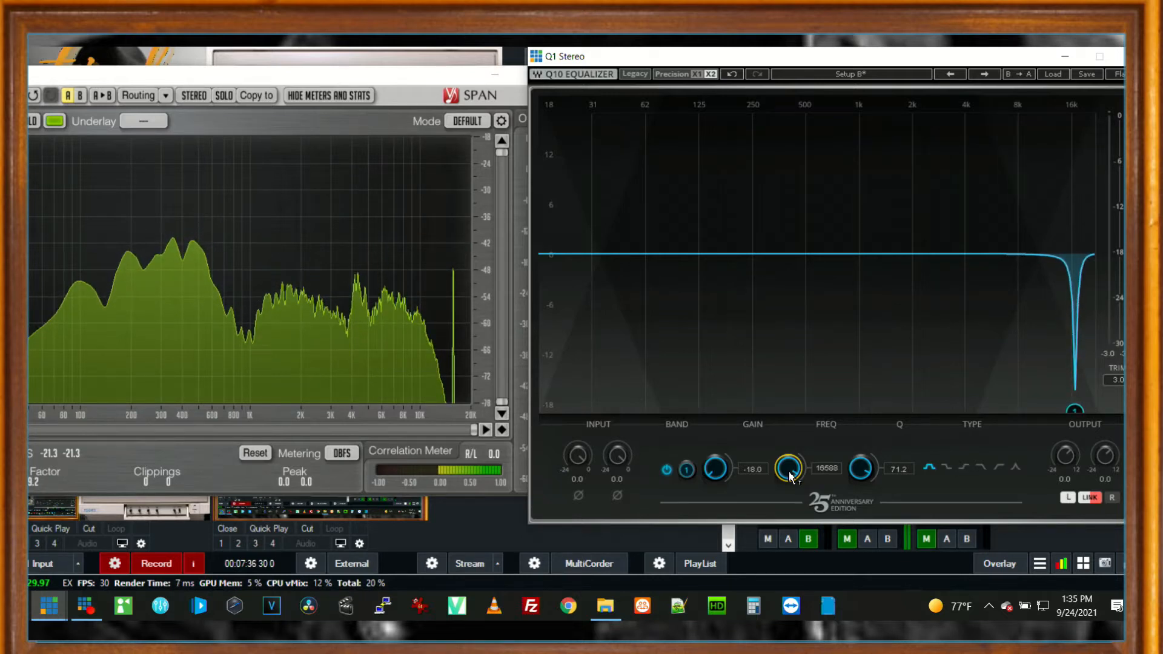
scroll(789, 476, "down", 2)
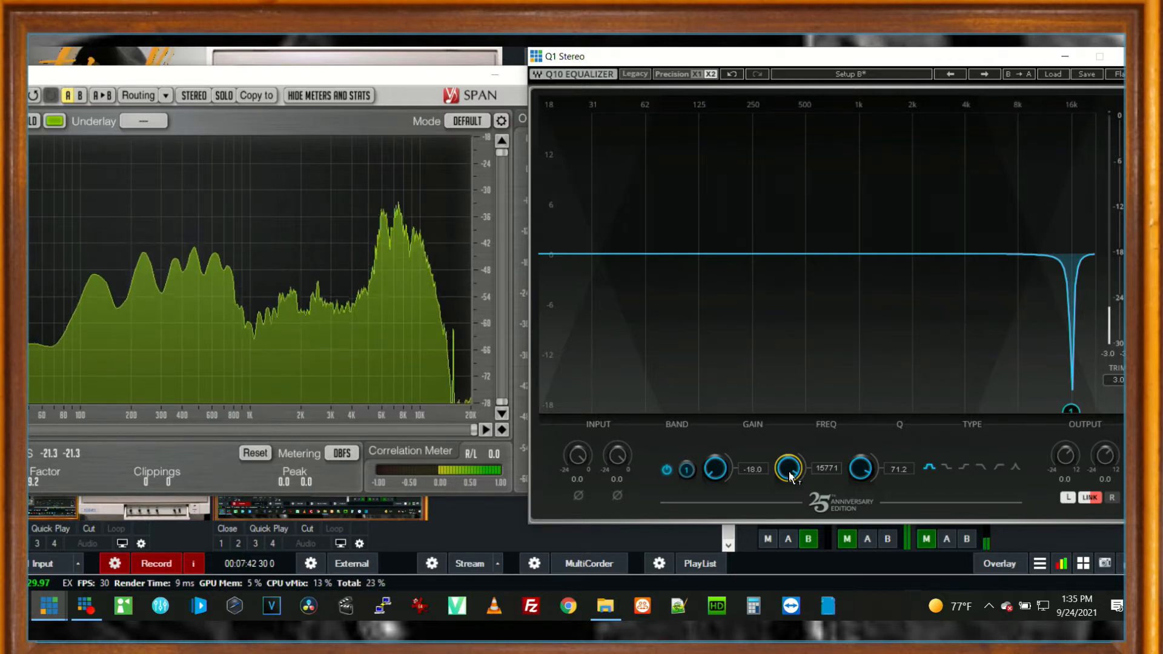
scroll(789, 476, "down", 1)
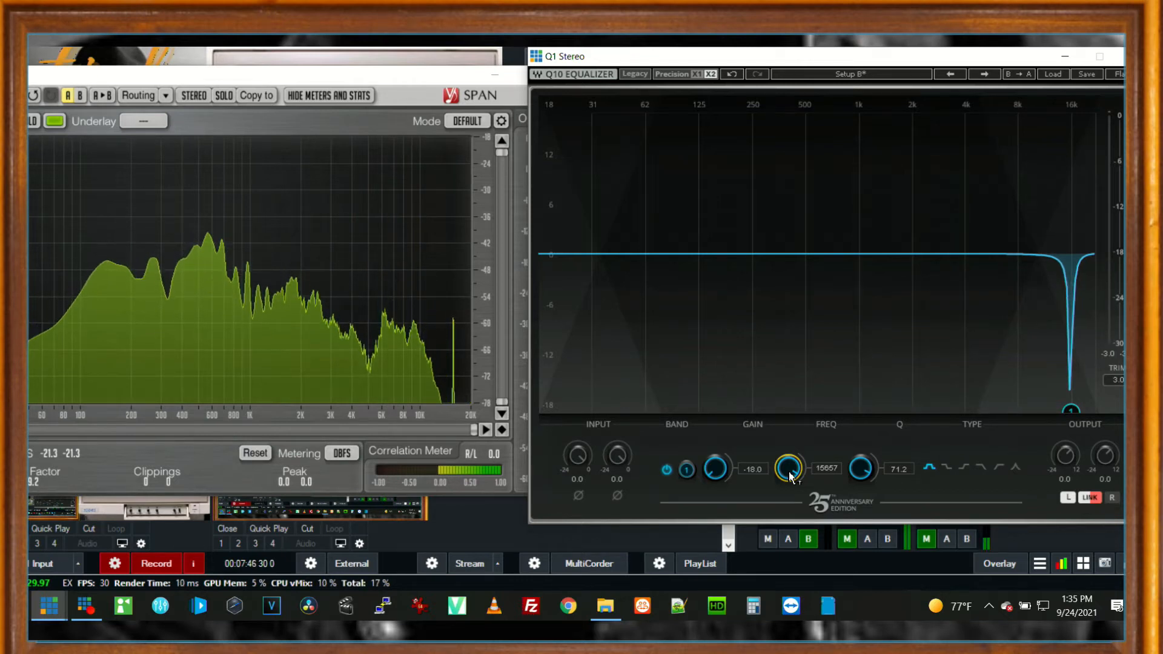
scroll(790, 476, "up", 1)
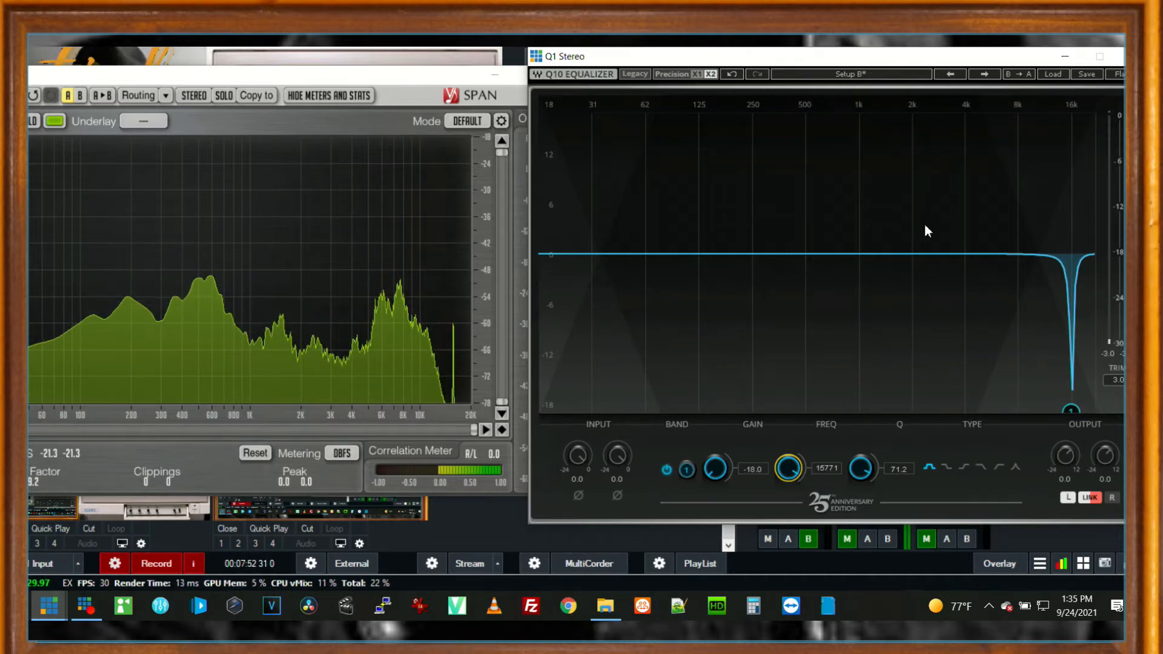
Close the second Q1 Stereo editor and bring the Audio In 1 plugin settings to the front.
left_click_drag(1026, 61, 934, 80)
left_click(1041, 75)
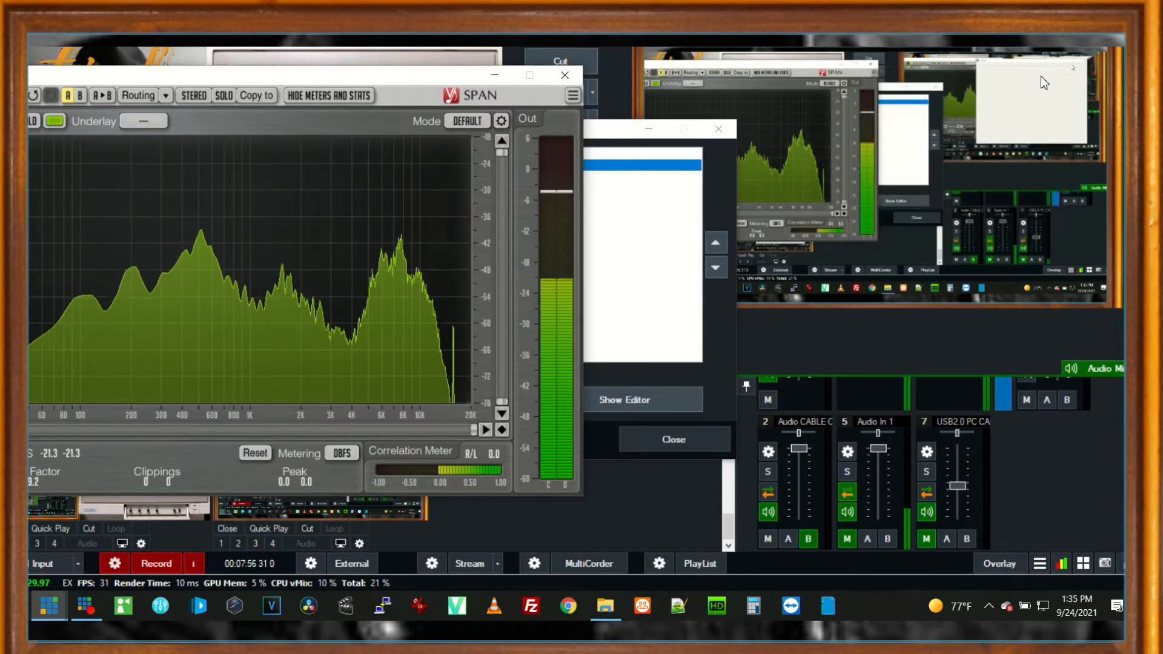
left_click(674, 317)
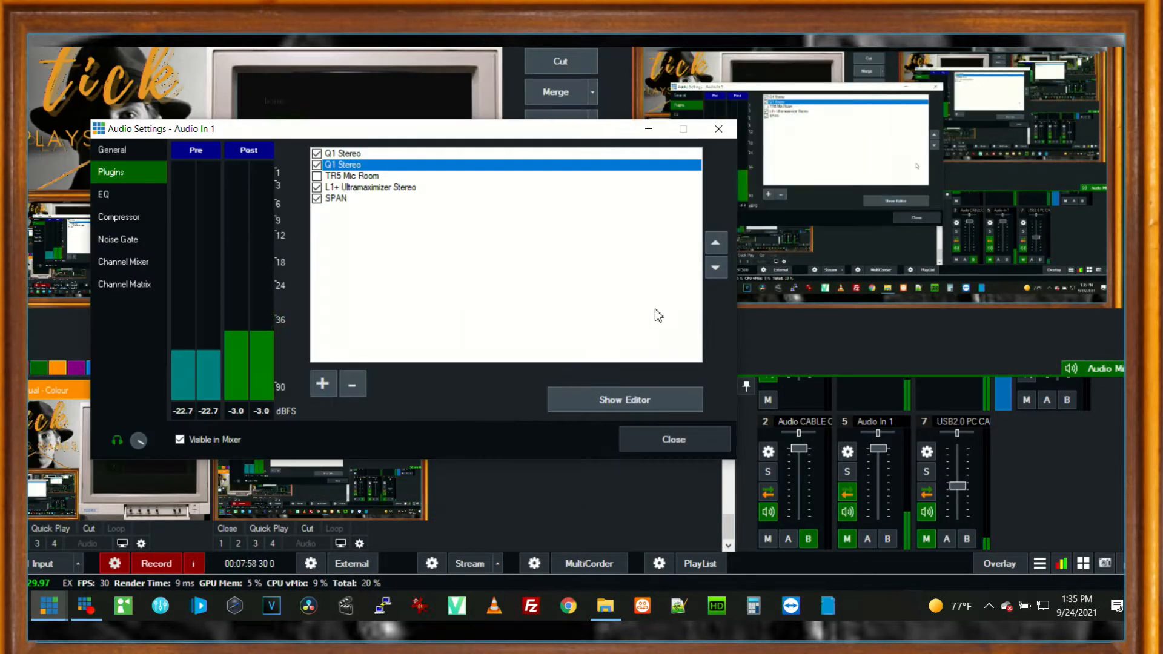
Add a third Q1 Stereo plugin to Audio In 1 from the WaveShell1-VST3 10.0_x64 driver.
left_click(323, 385)
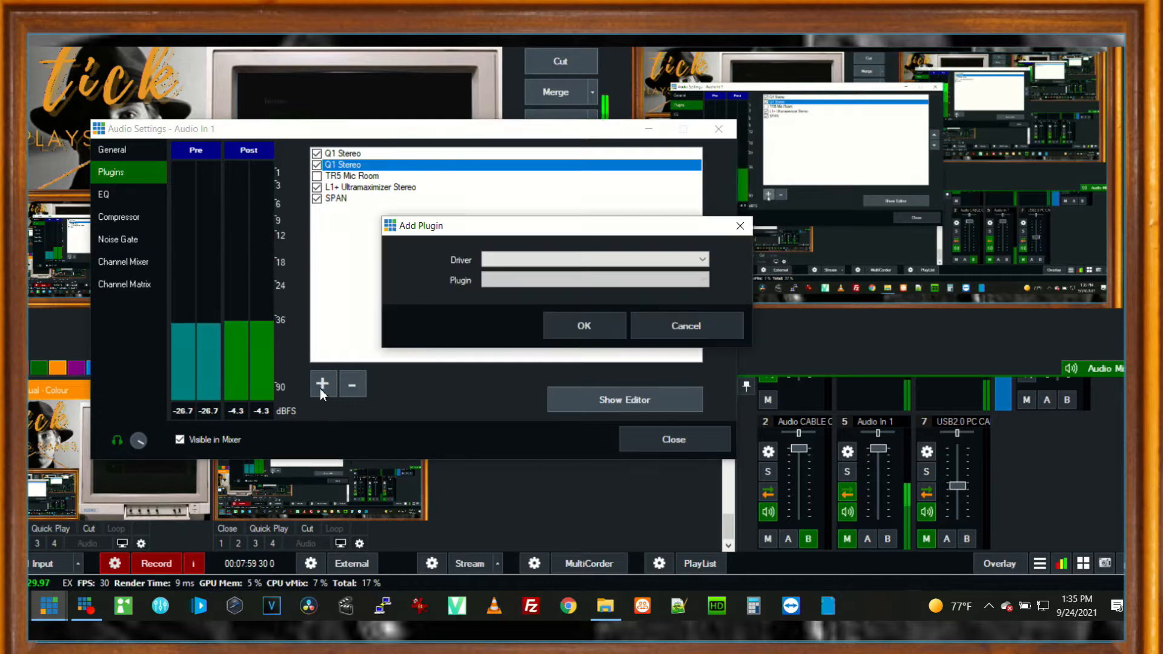
left_click(539, 259)
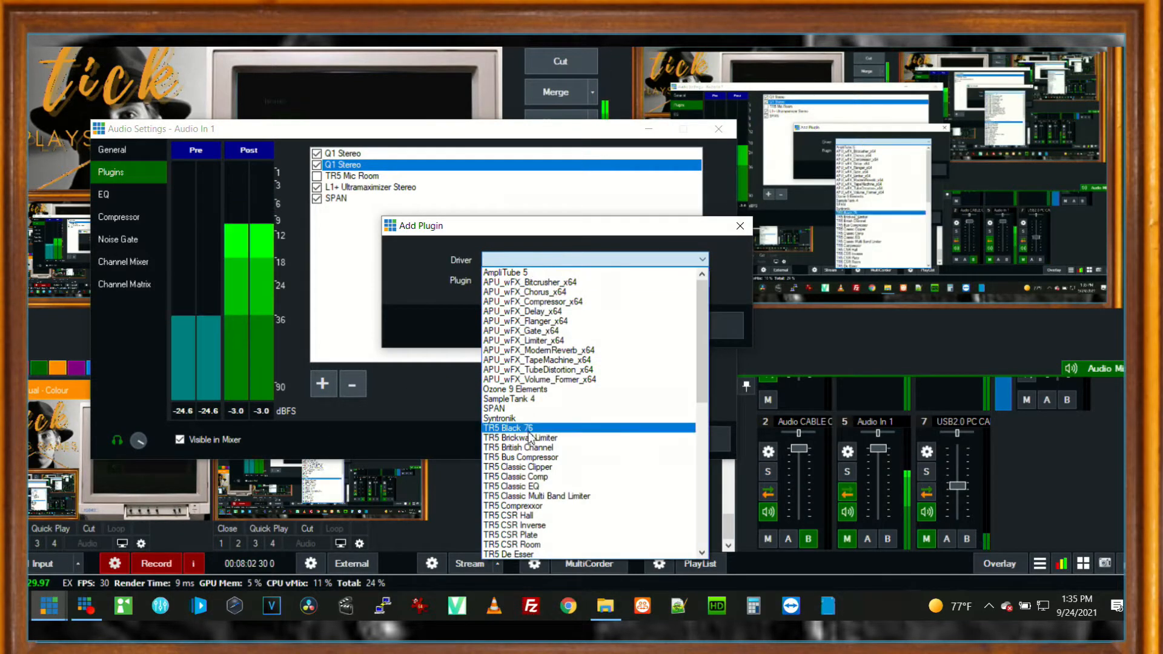
left_click_drag(701, 388, 702, 533)
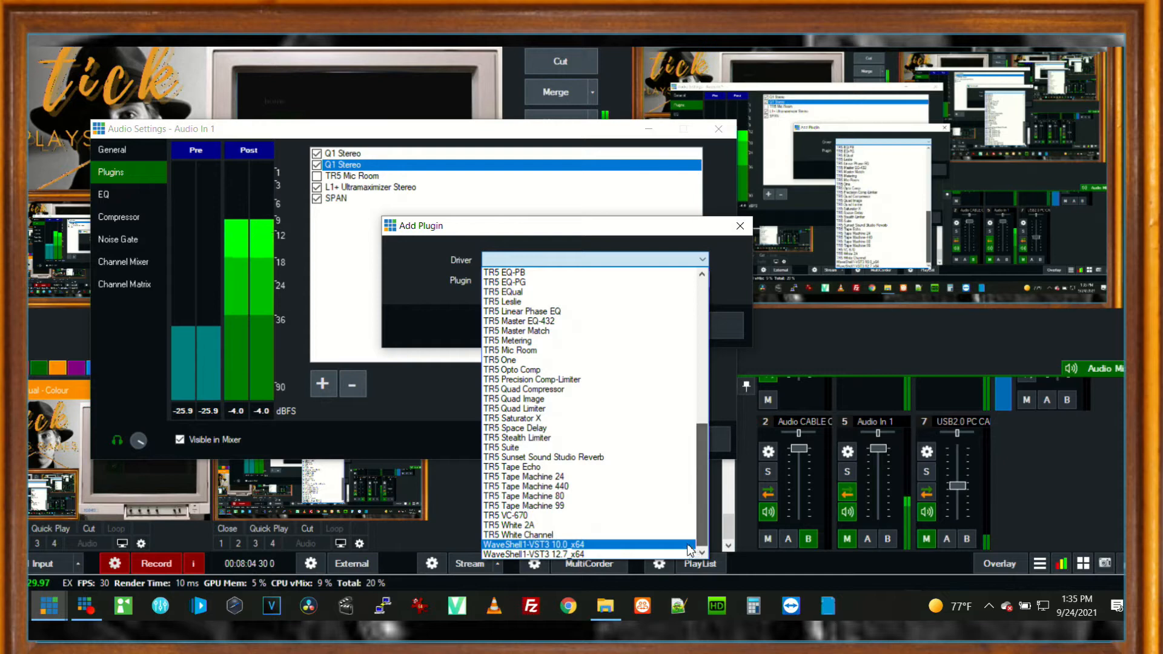
left_click(610, 551)
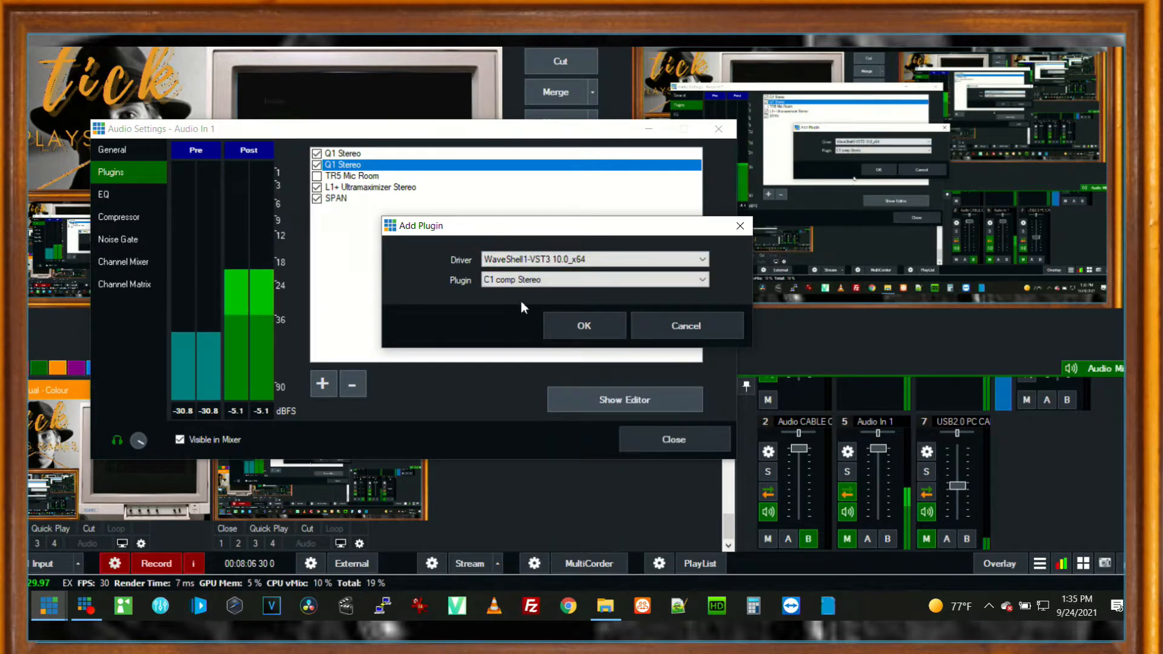
left_click(521, 279)
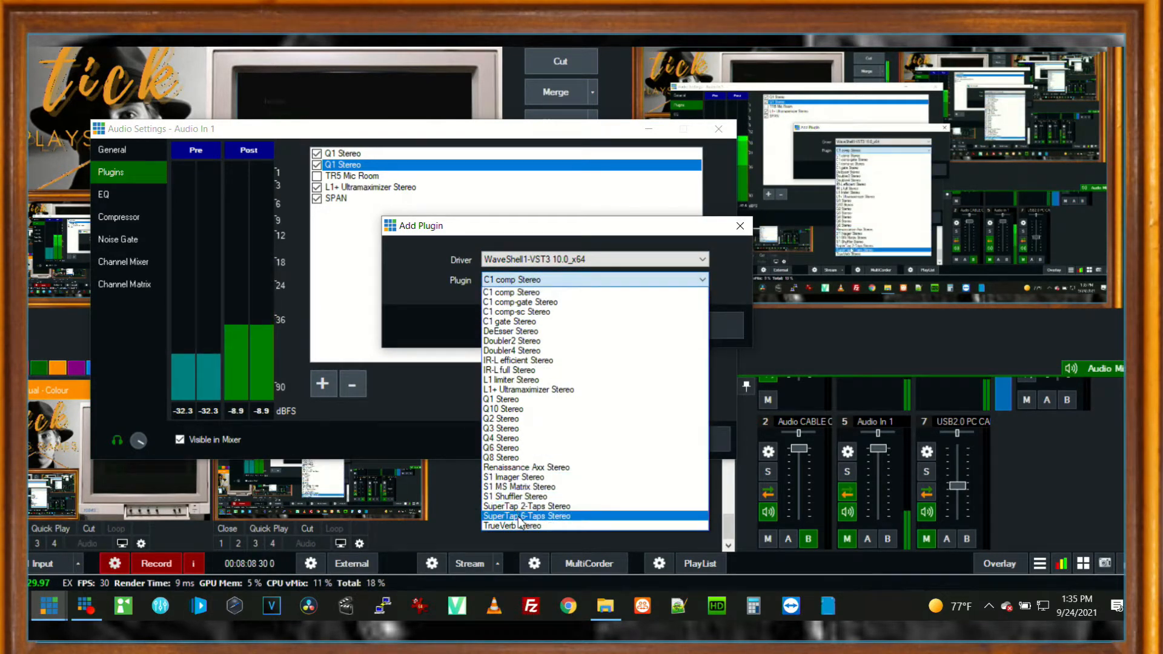
left_click(516, 399)
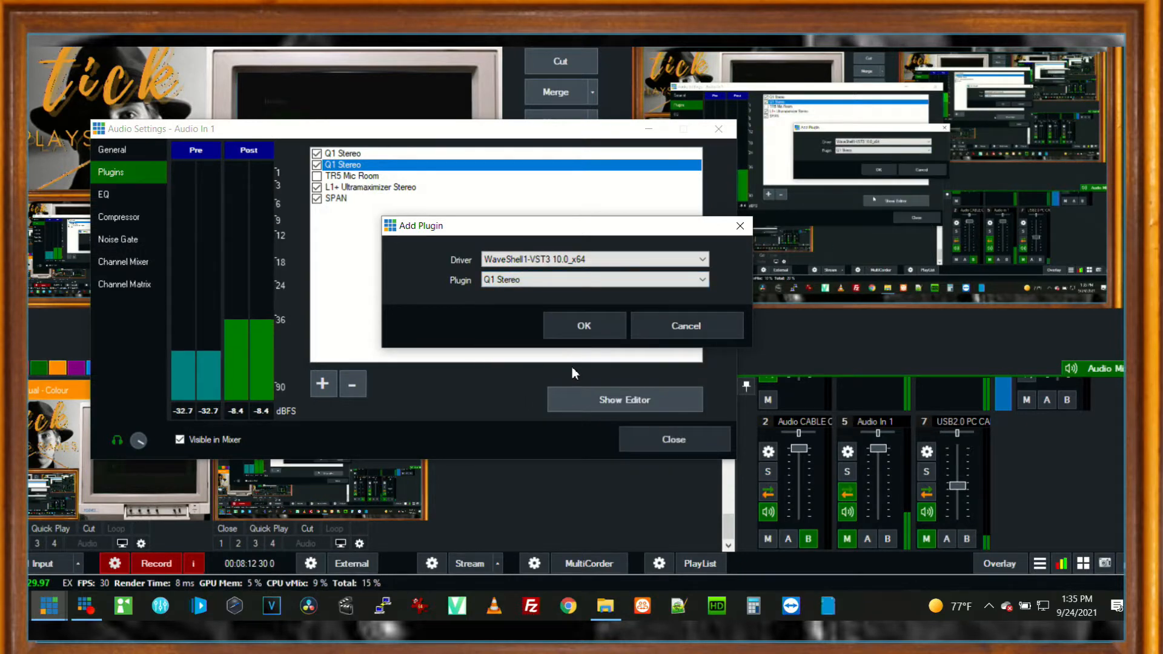
left_click(583, 325)
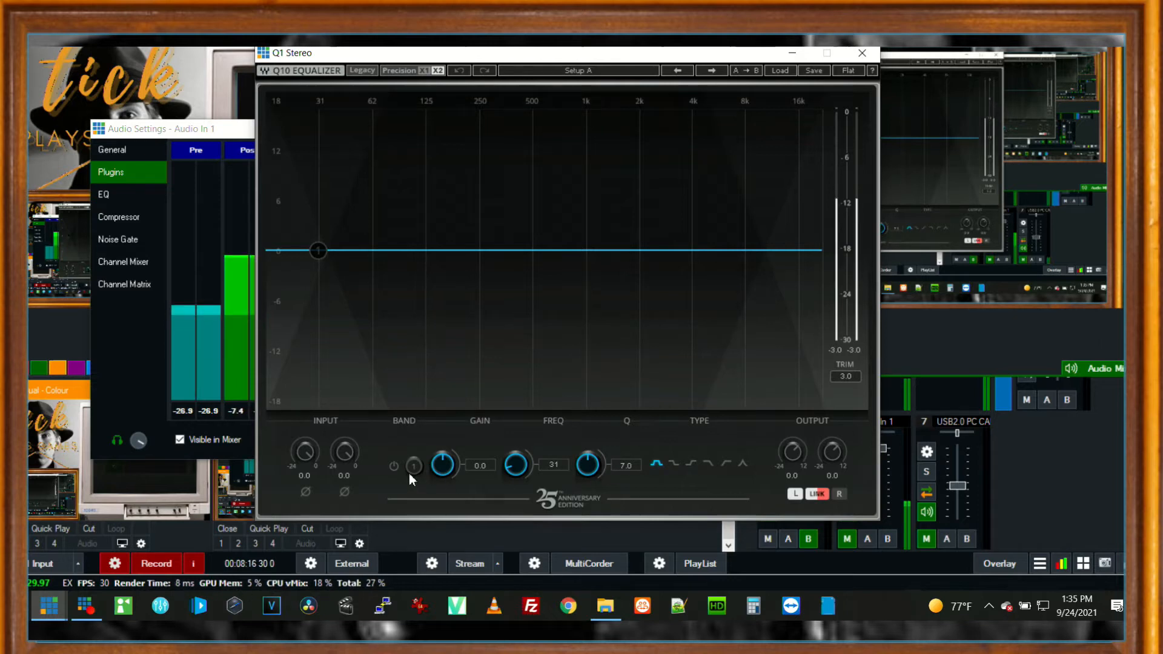
Enable band 1 of the third Q1 Stereo as a narrow notch with gain -18.0 and Q 93.2.
left_click(394, 466)
left_click_drag(442, 464, 442, 387)
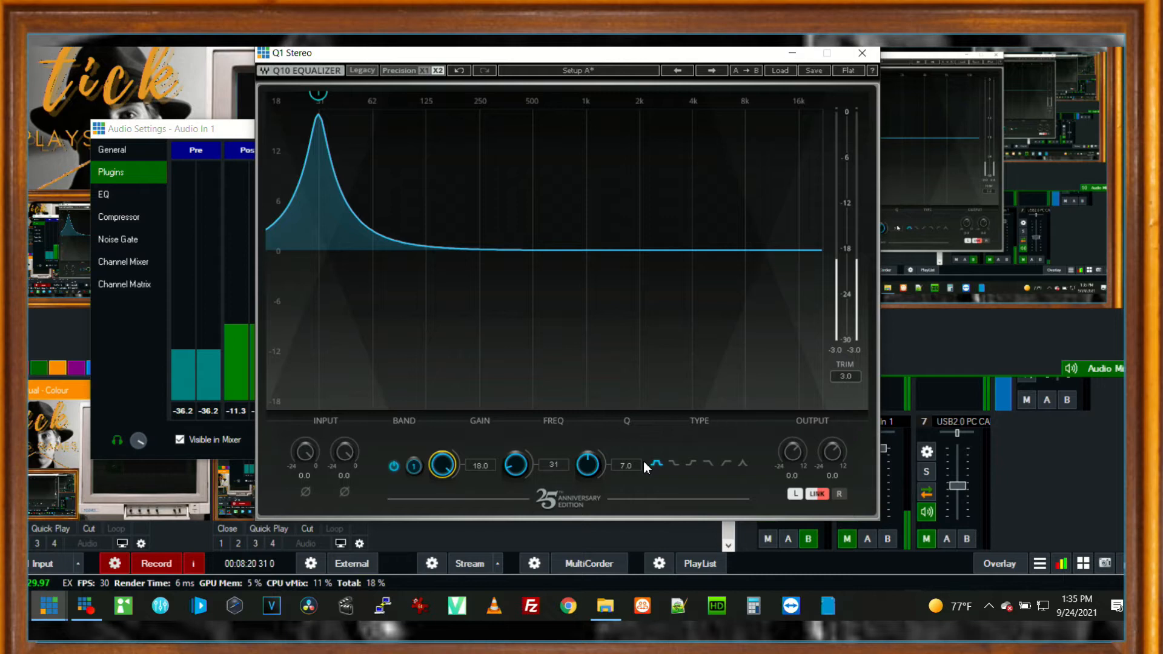
left_click_drag(598, 468, 598, 438)
left_click_drag(446, 470, 446, 527)
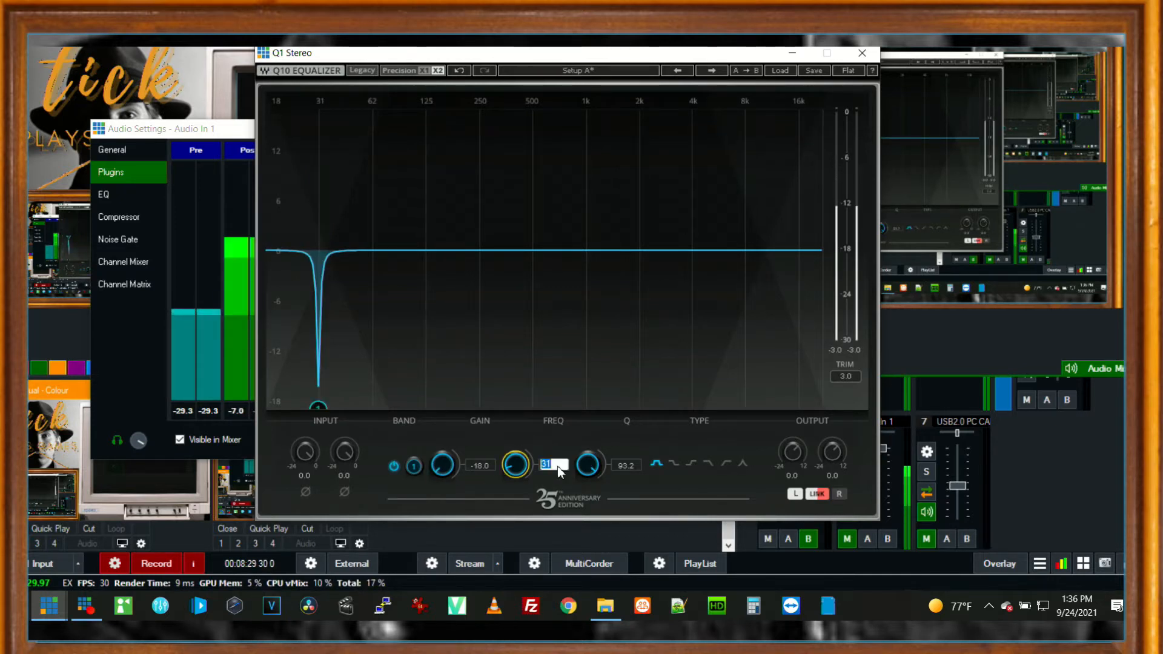
type("15")
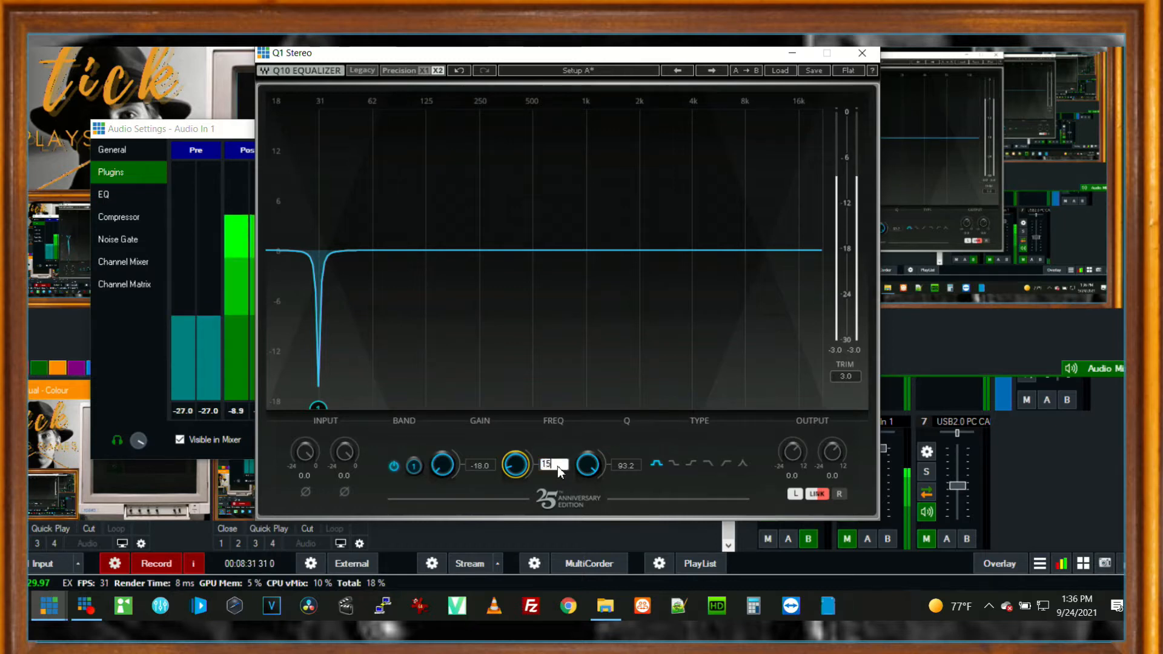
type("77")
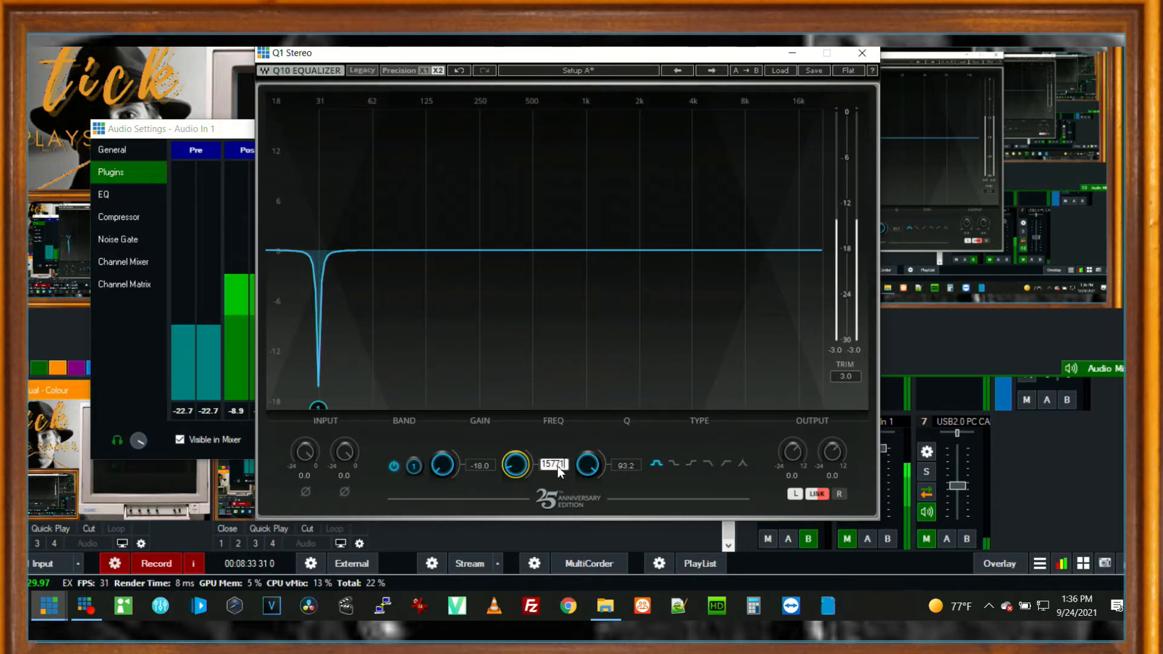
type("1")
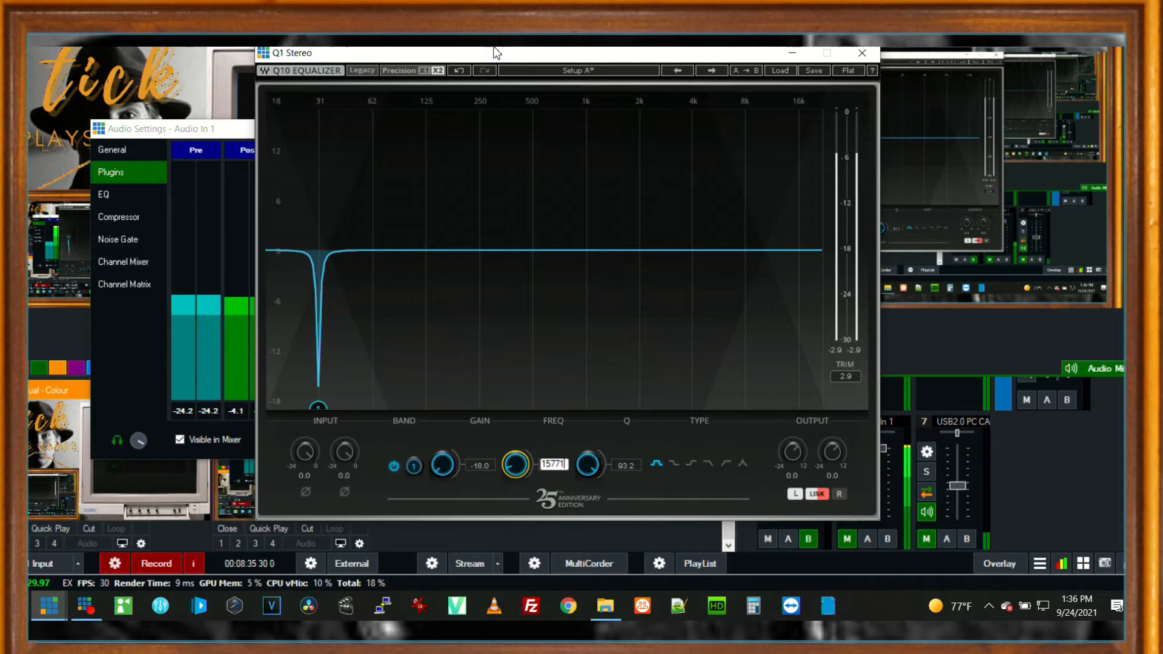
key("Escape")
Bring SPAN to the front and place the third Q1 Stereo editor beside it with the high-frequency spike in view.
left_click_drag(434, 63, 286, 62)
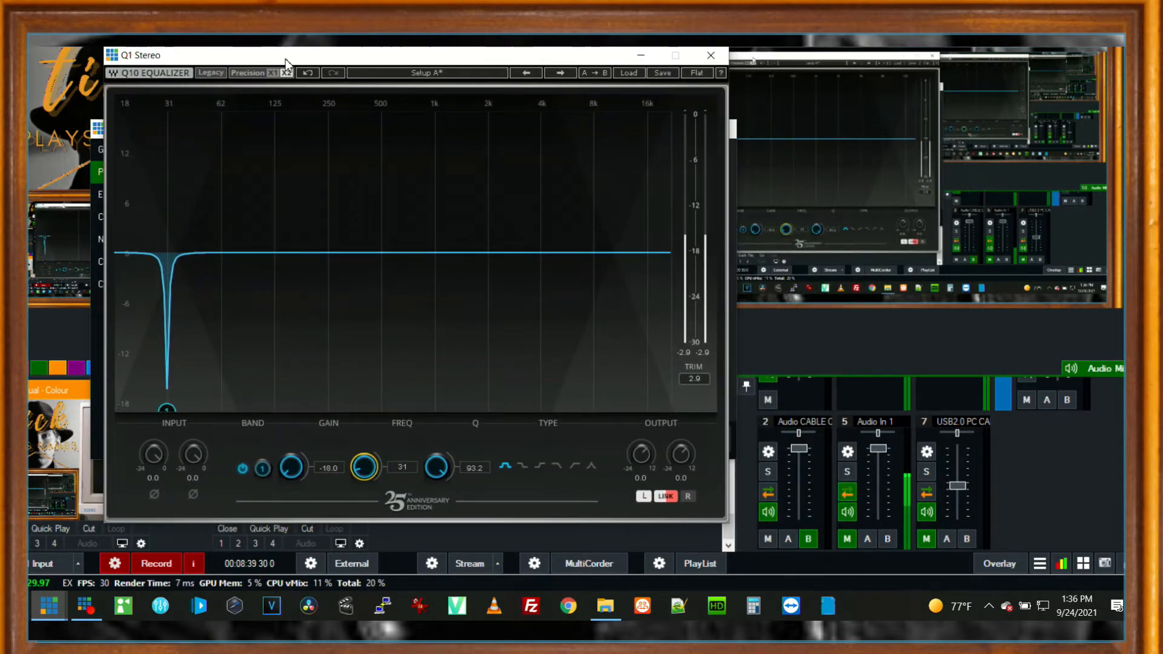
key("alt+Tab")
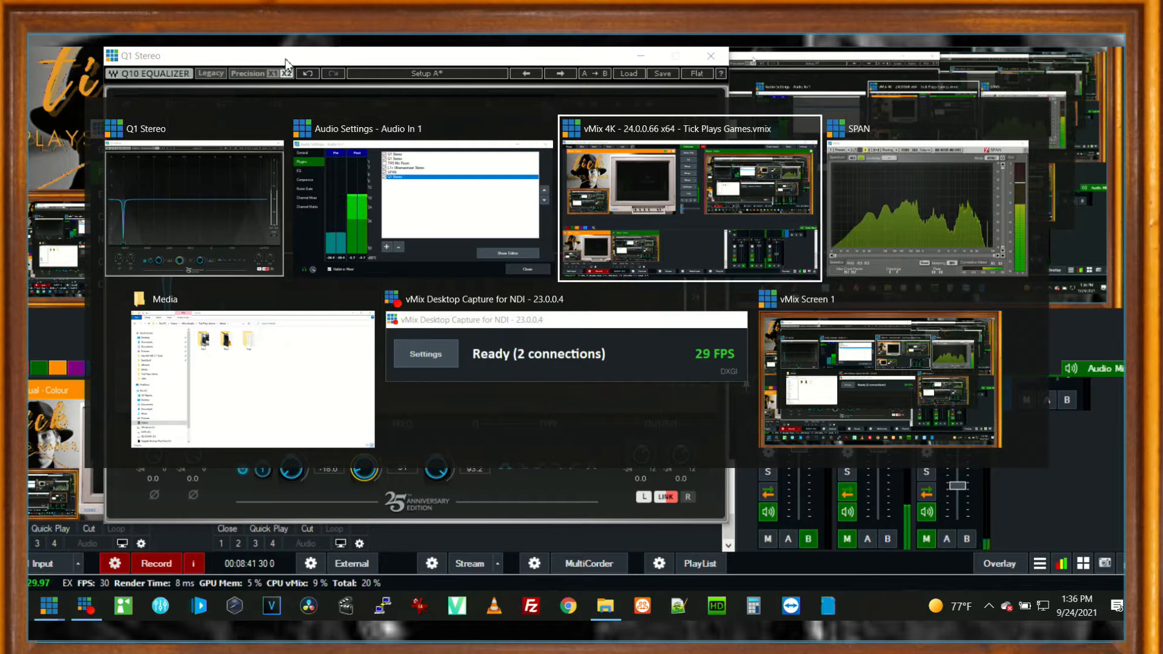
key("alt+Tab")
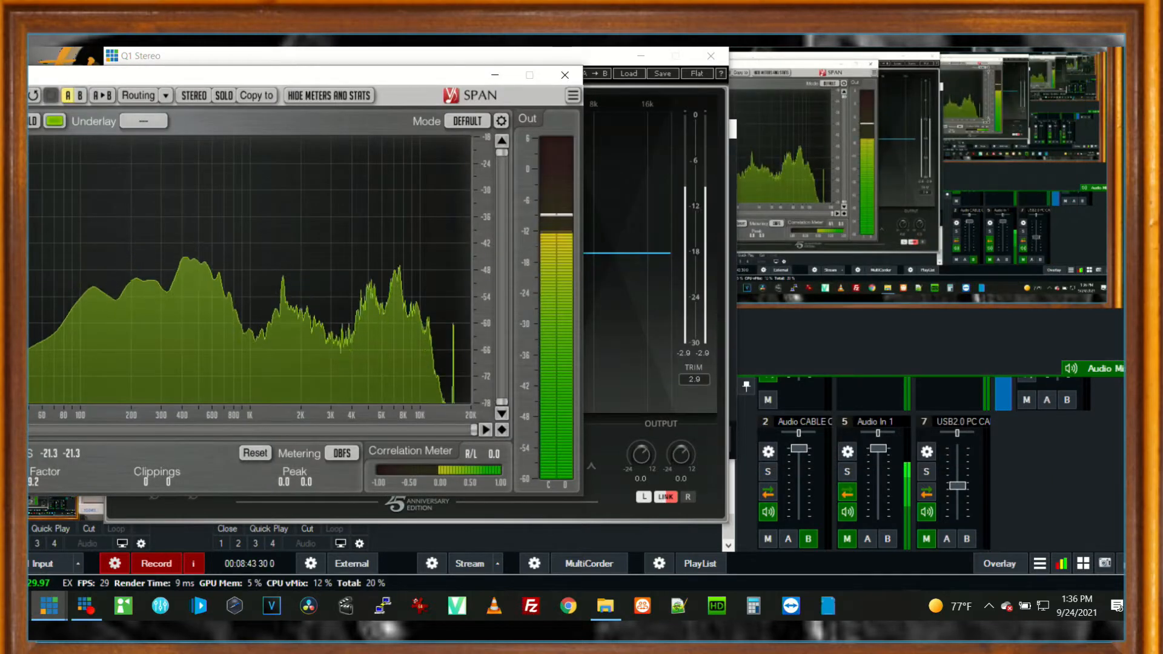
left_click_drag(459, 59, 860, 51)
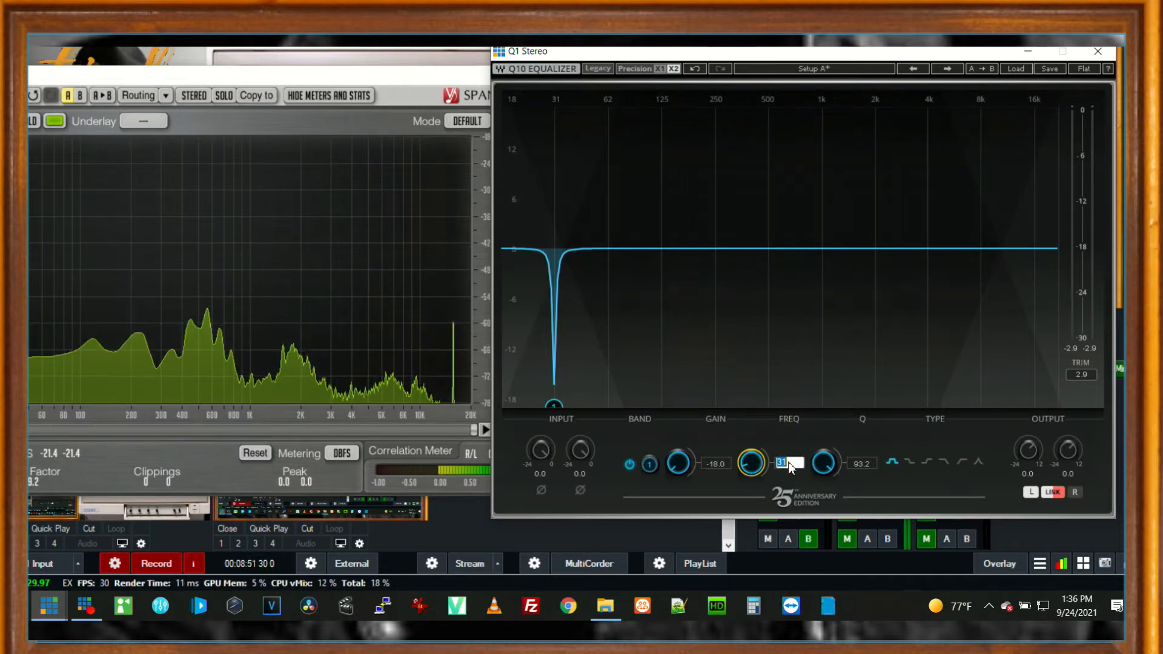
Set band 1 of the third Q1 Stereo to 15771 Hz and try the notch at 11396 Hz with gain -17.9.
type("157")
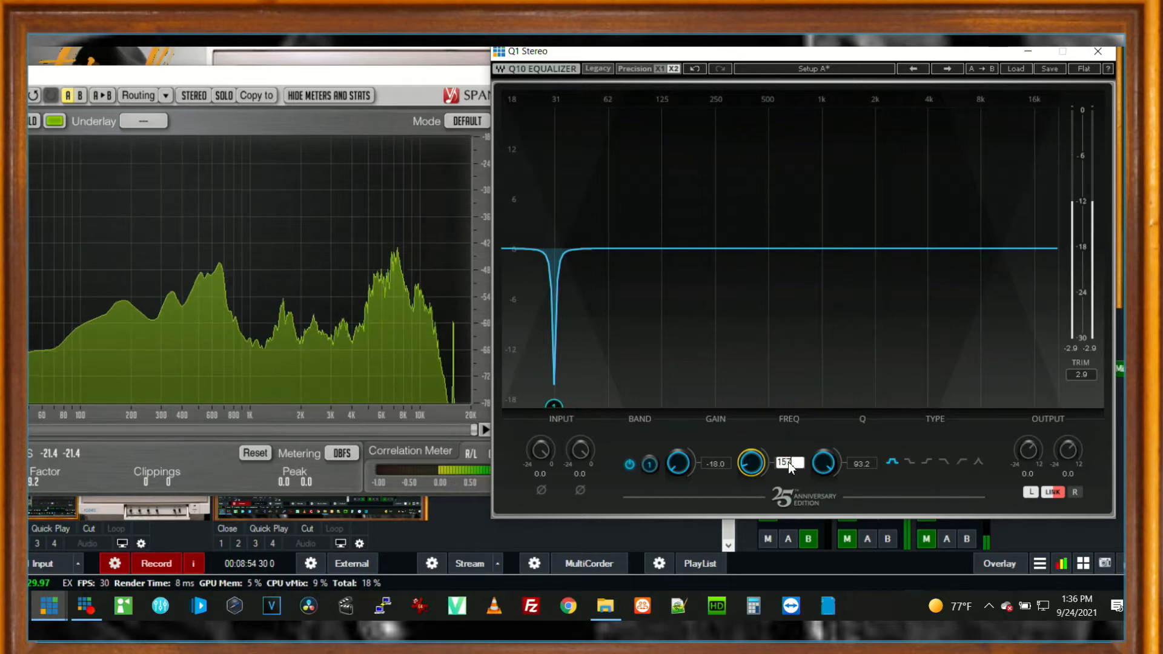
type("71")
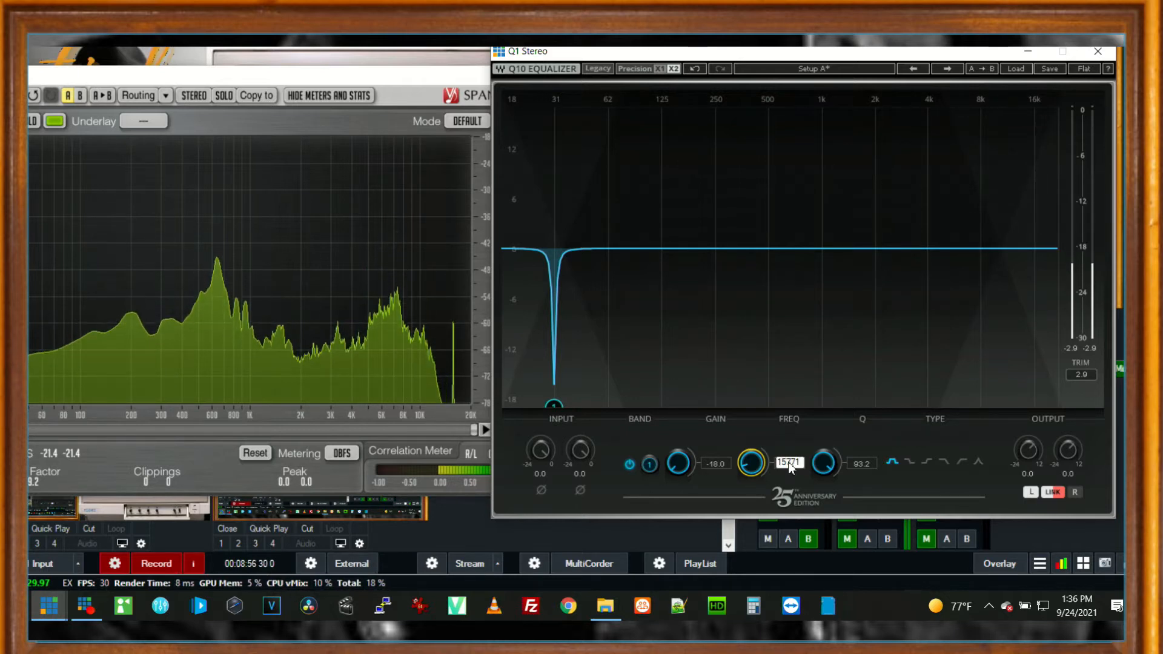
key("Return")
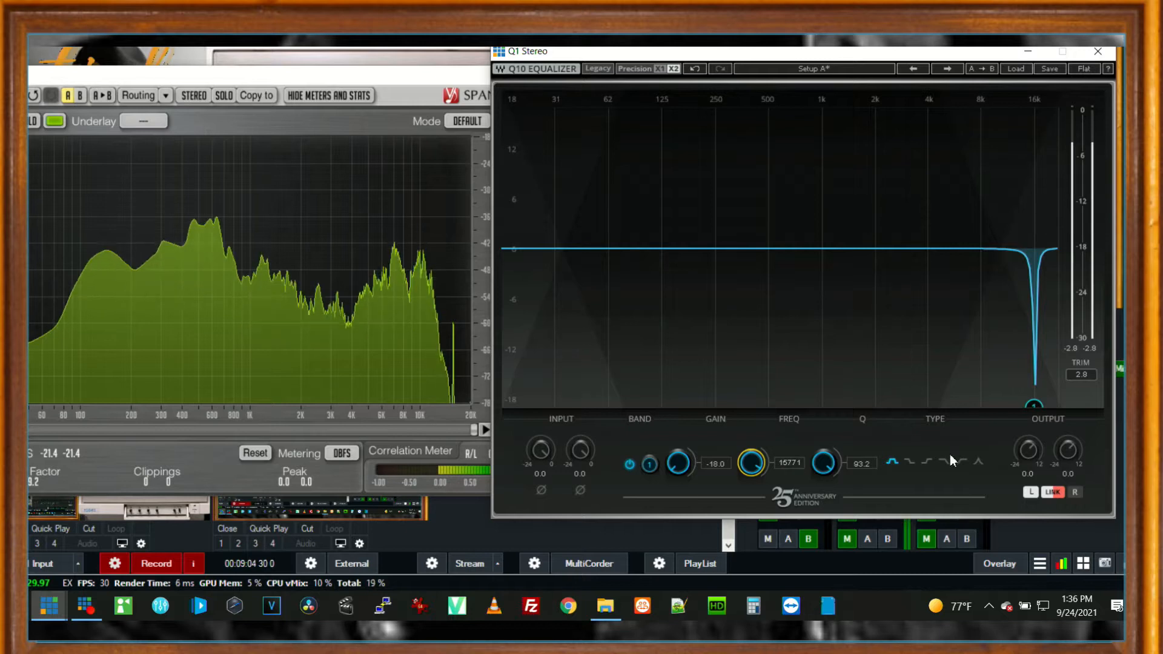
left_click_drag(1034, 404, 1011, 408)
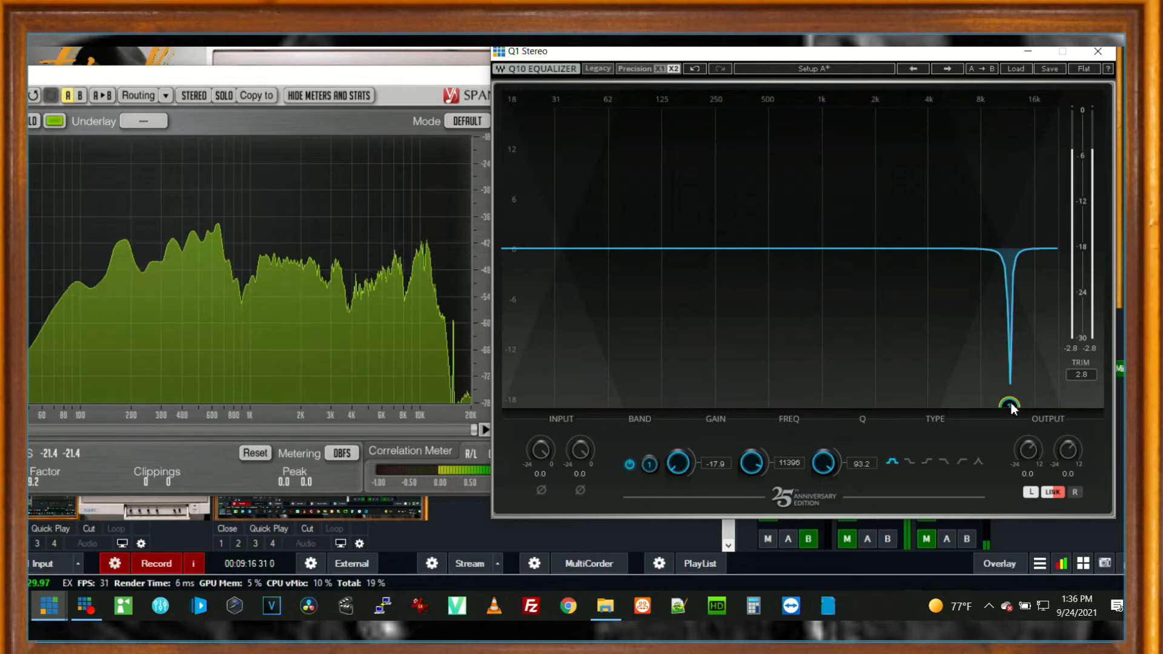
Check the plugin order in the Audio In 1 settings and switch off band 1 of the third Q1 Stereo.
key("alt+Tab")
key("alt+Tab")
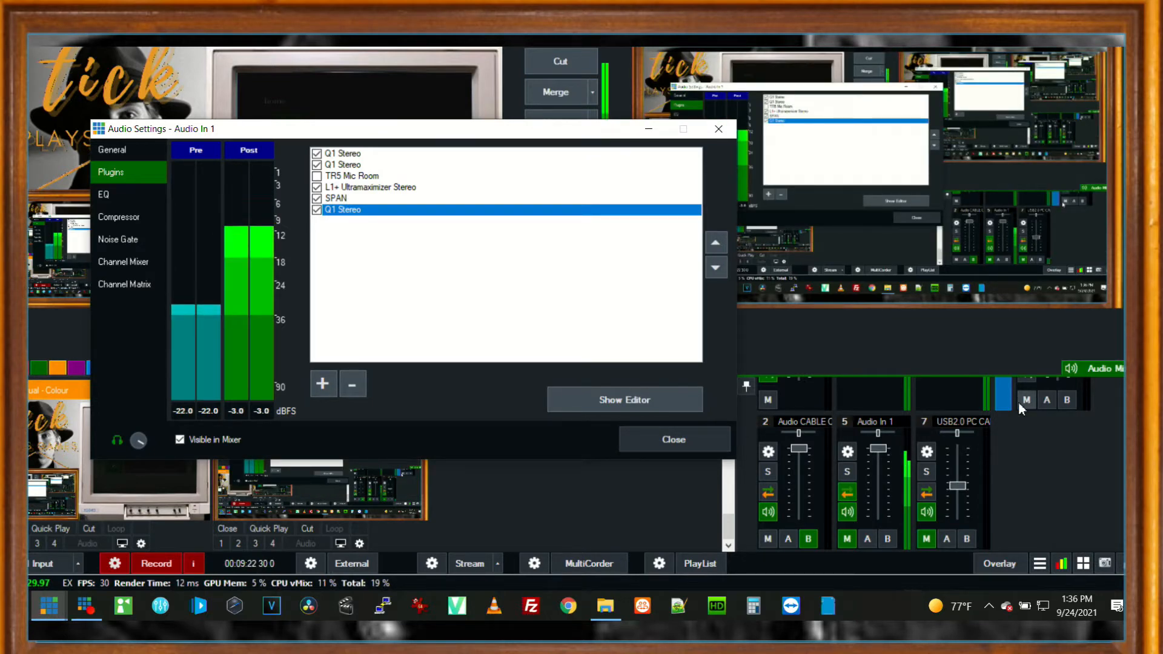
key("alt+Tab")
key("alt+Tab")
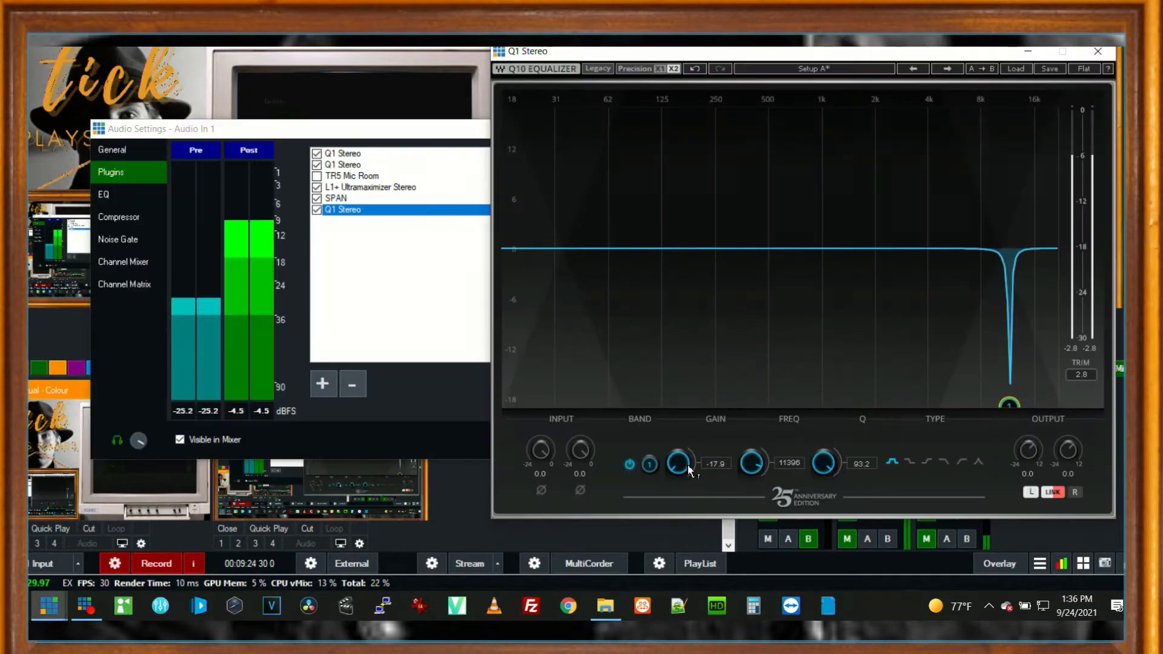
left_click(629, 464)
Move the third Q1 Stereo up the Audio In 1 plugin chain to directly below the second one.
key("alt+Tab")
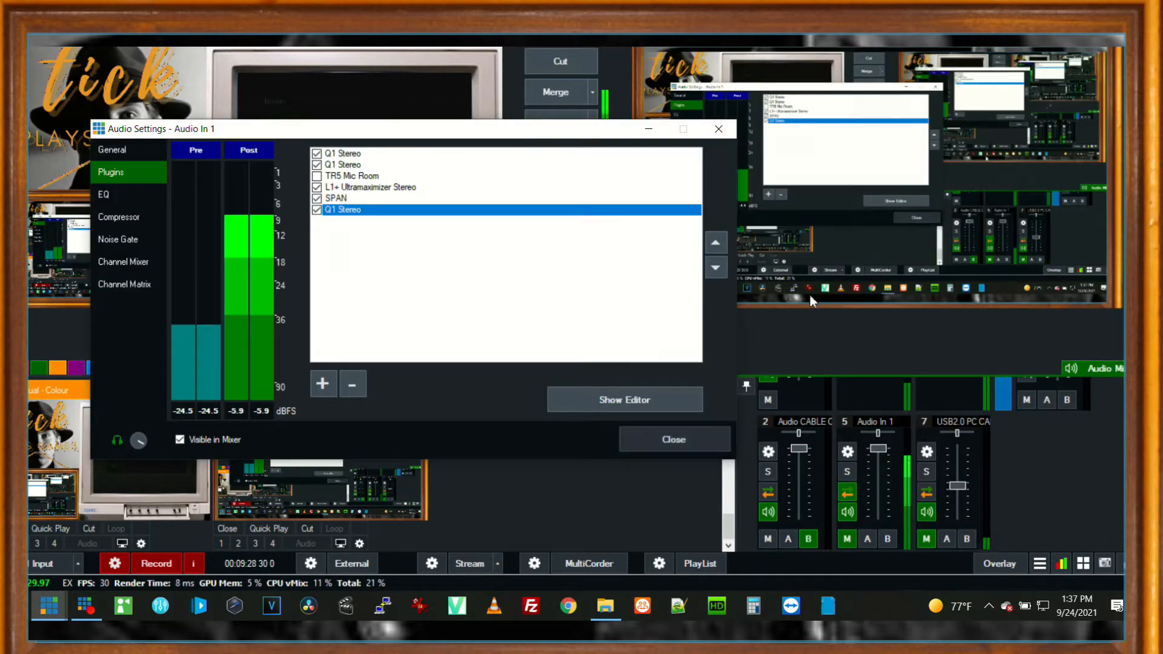
left_click(721, 245)
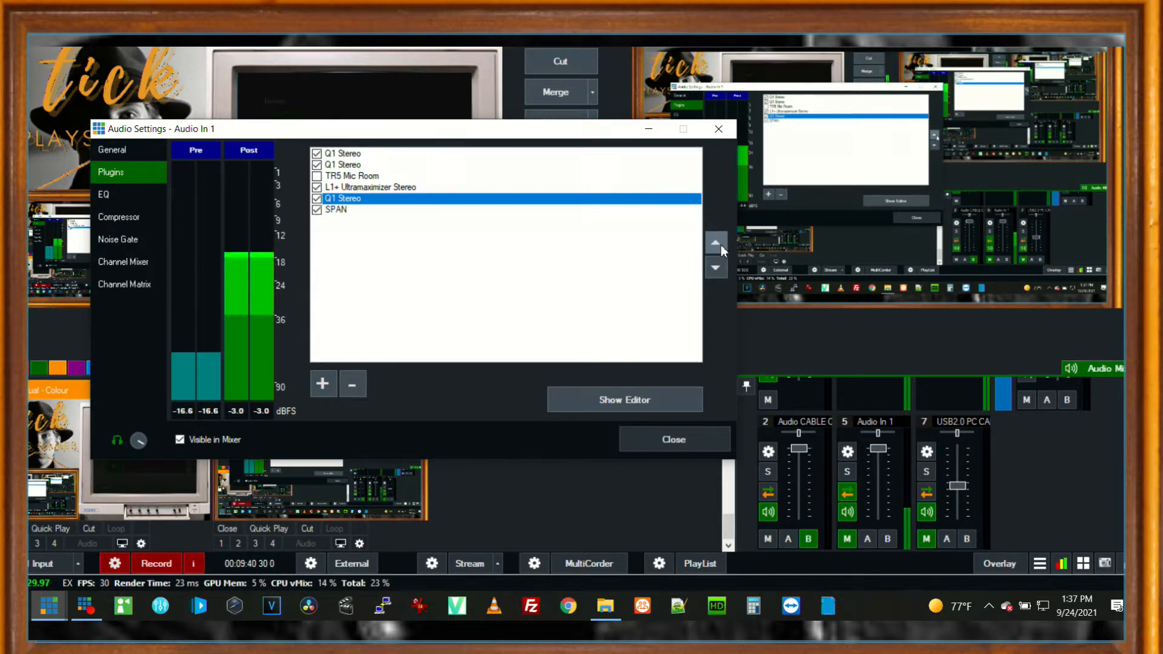
left_click(720, 244)
left_click(721, 245)
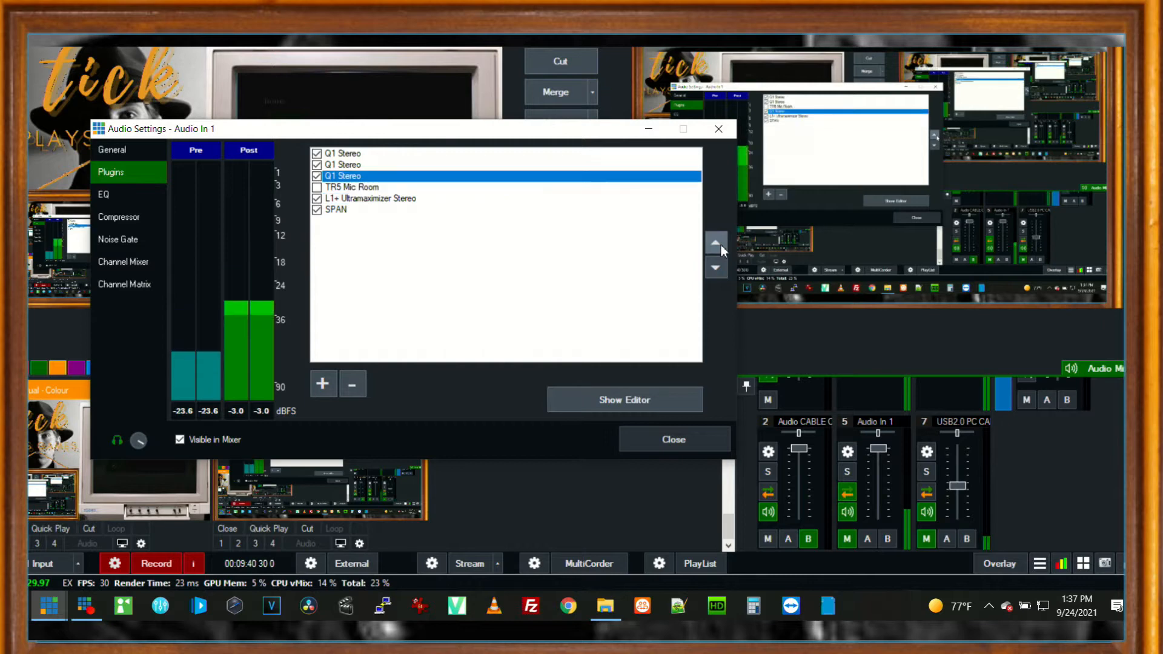
Show the third Q1 Stereo editor and the SPAN analyzer side by side, with the Q1 Stereo editor in front.
left_click(625, 496)
key("alt+Tab")
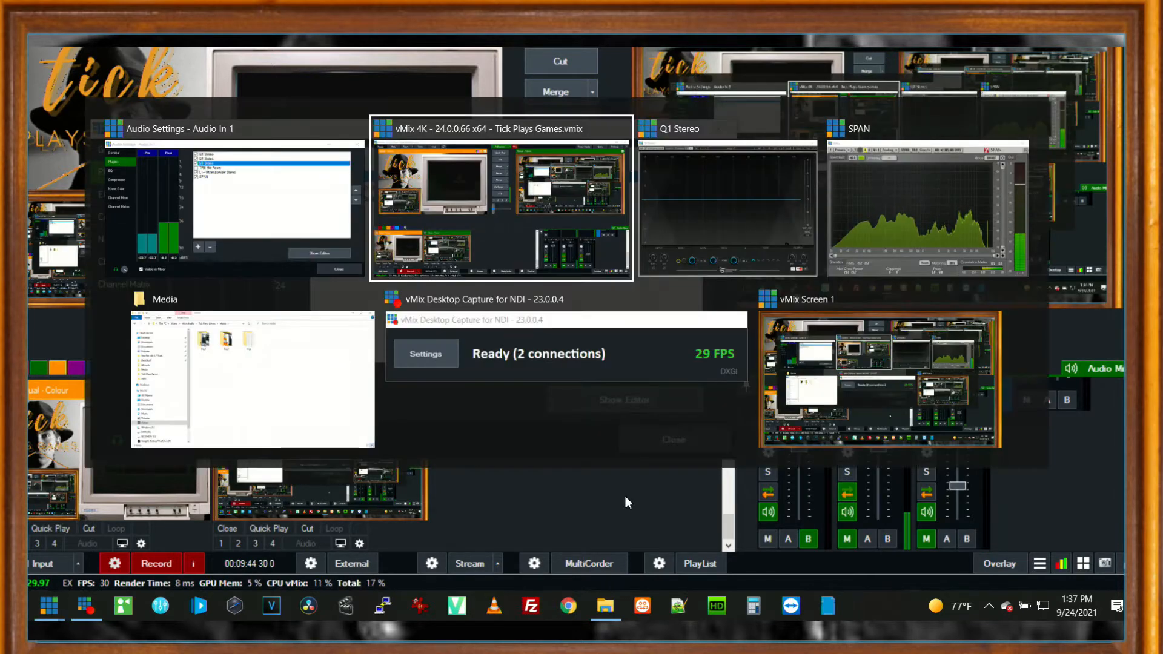
key("alt+Tab")
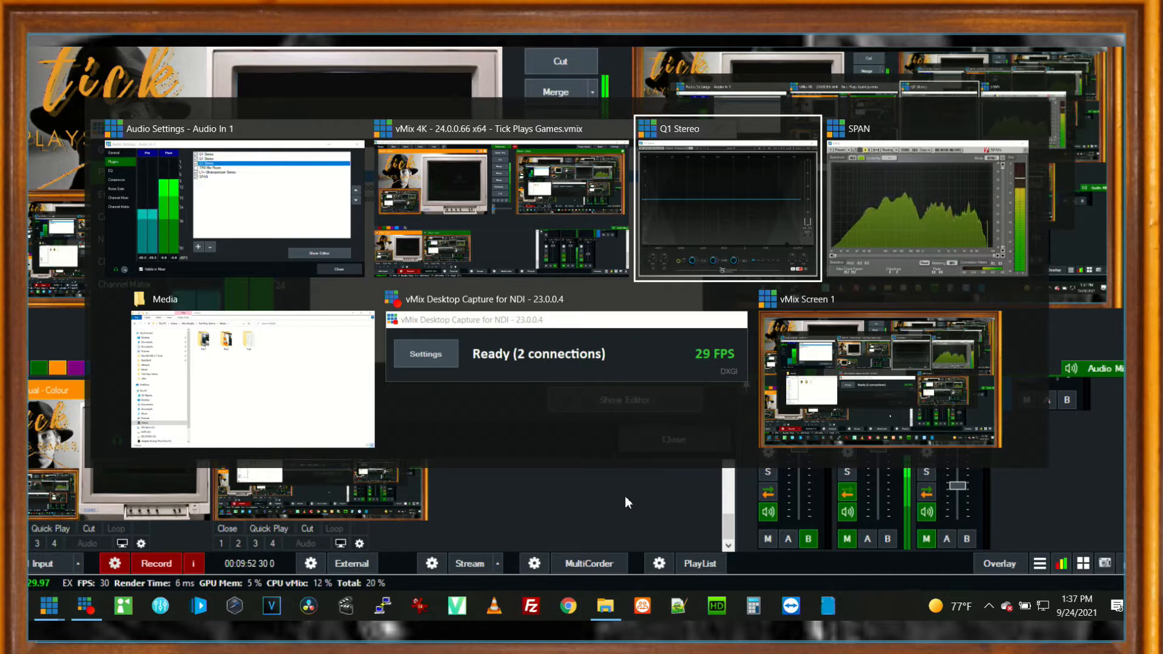
key("alt+Tab")
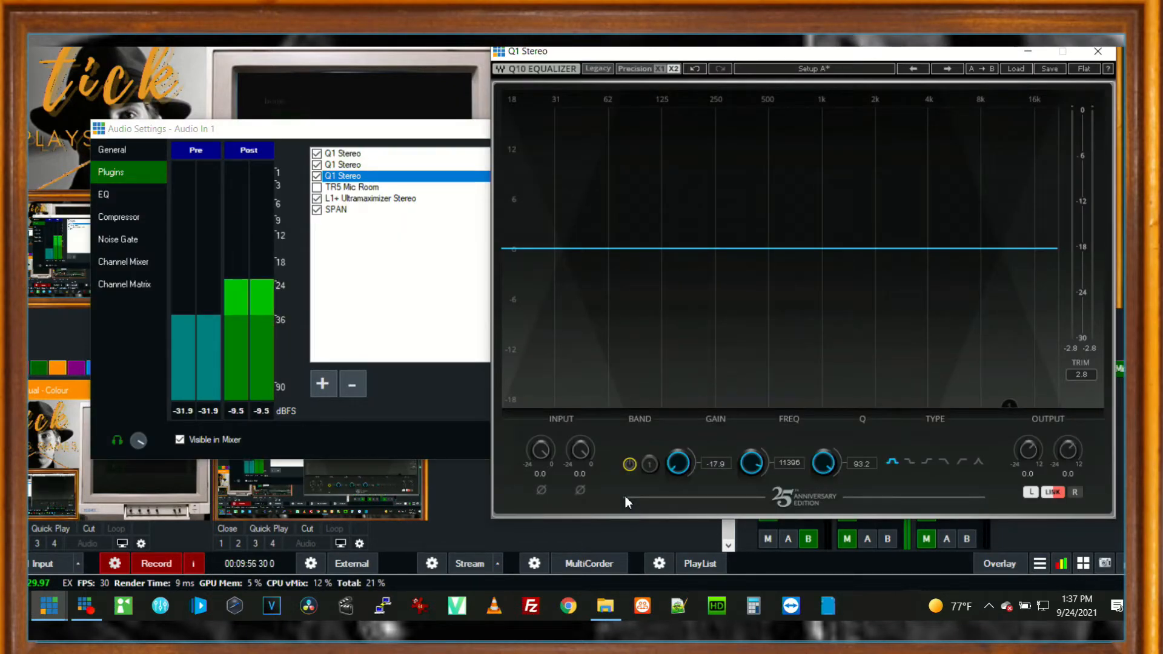
key("alt+Tab")
key("alt+Tab")
key("alt+Tab")
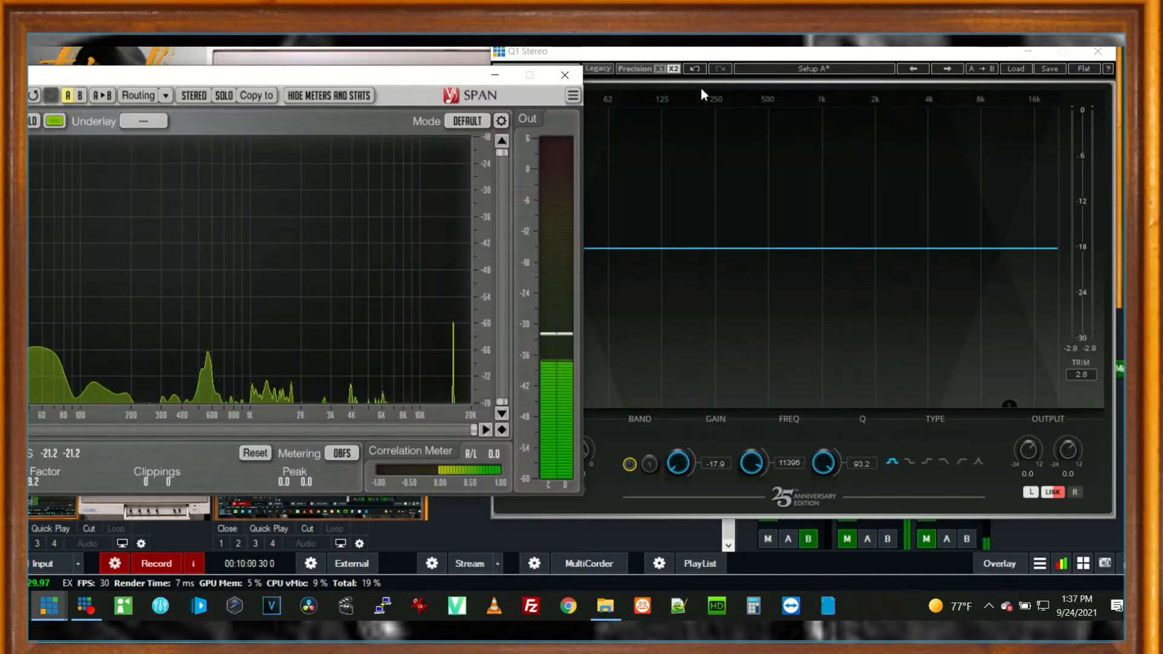
left_click(730, 59)
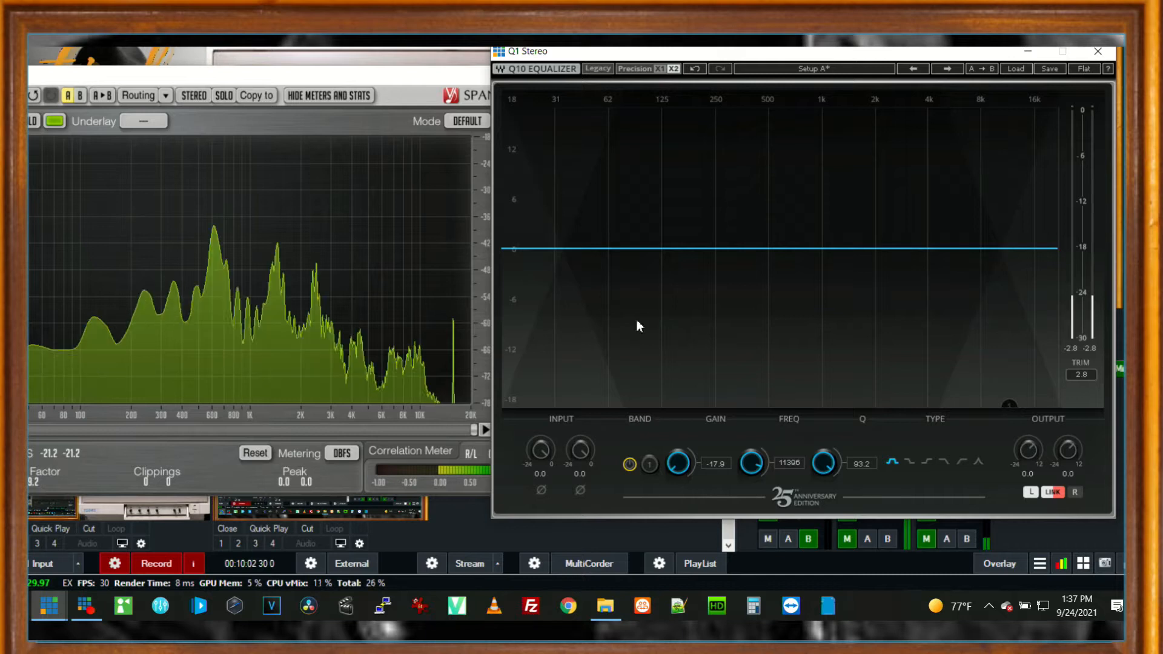
Switch on band 1 of the third Q1 Stereo, set its frequency to 15771 Hz, and close the editor.
left_click(629, 467)
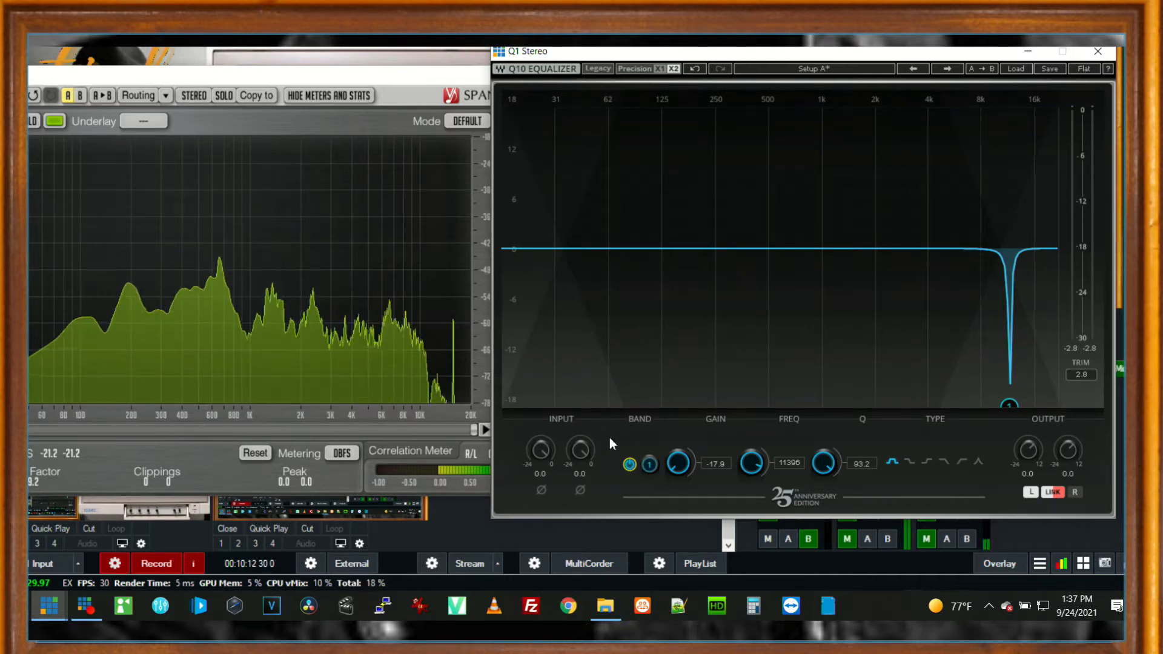
left_click(751, 464)
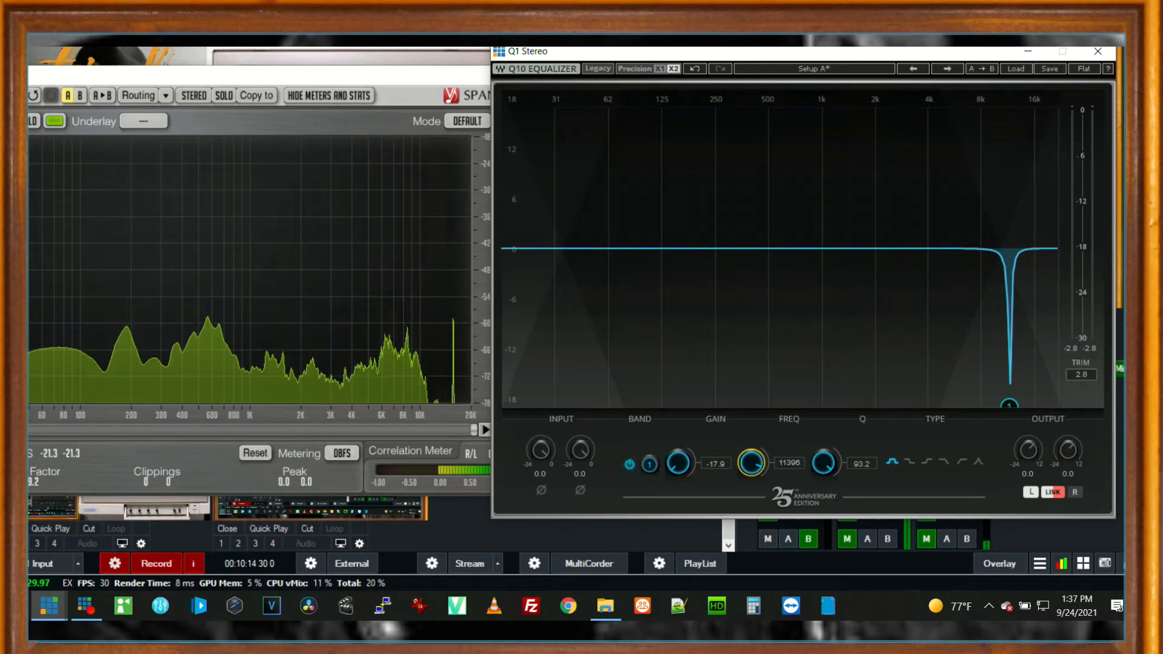
type("1577")
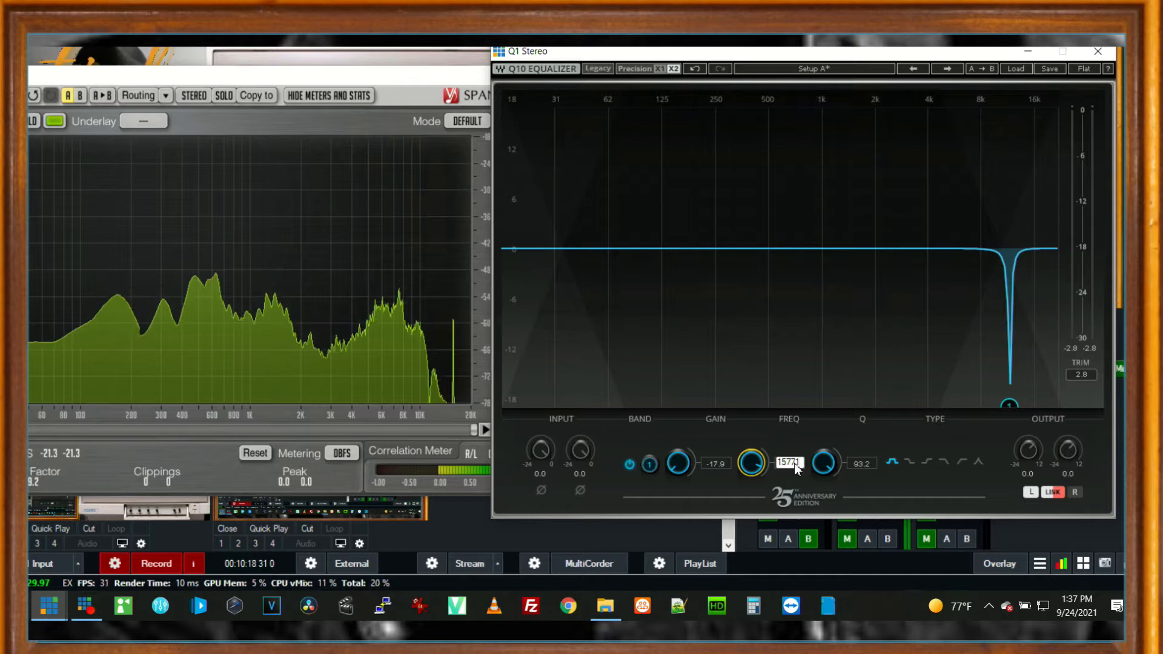
type("1")
key("Return")
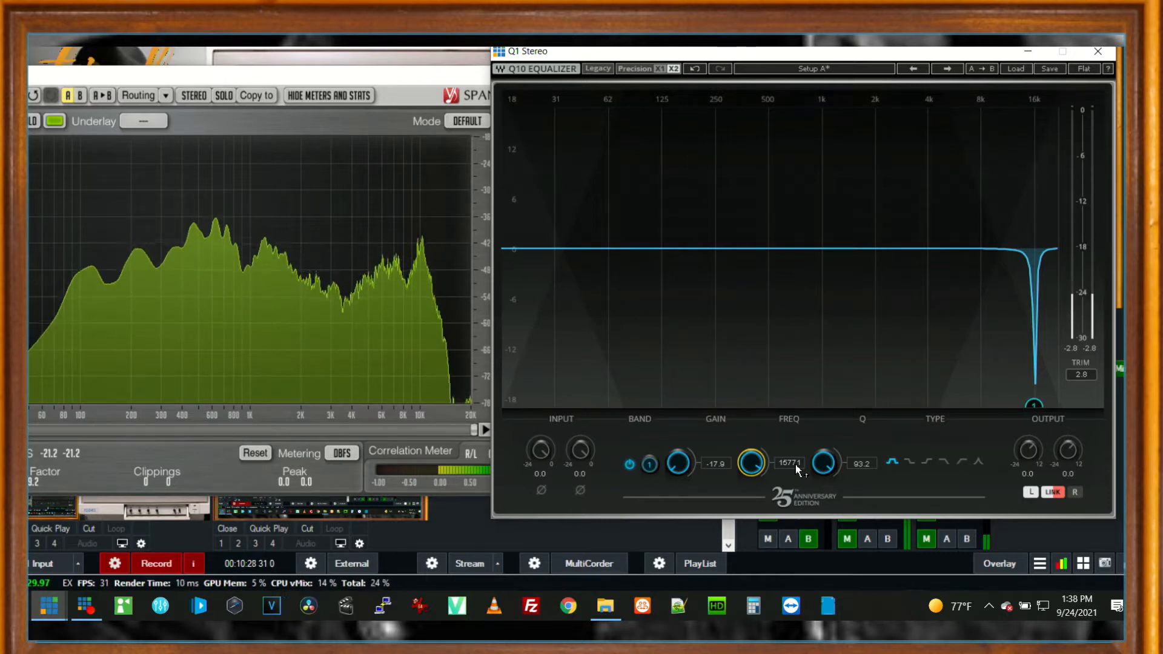
left_click(1097, 52)
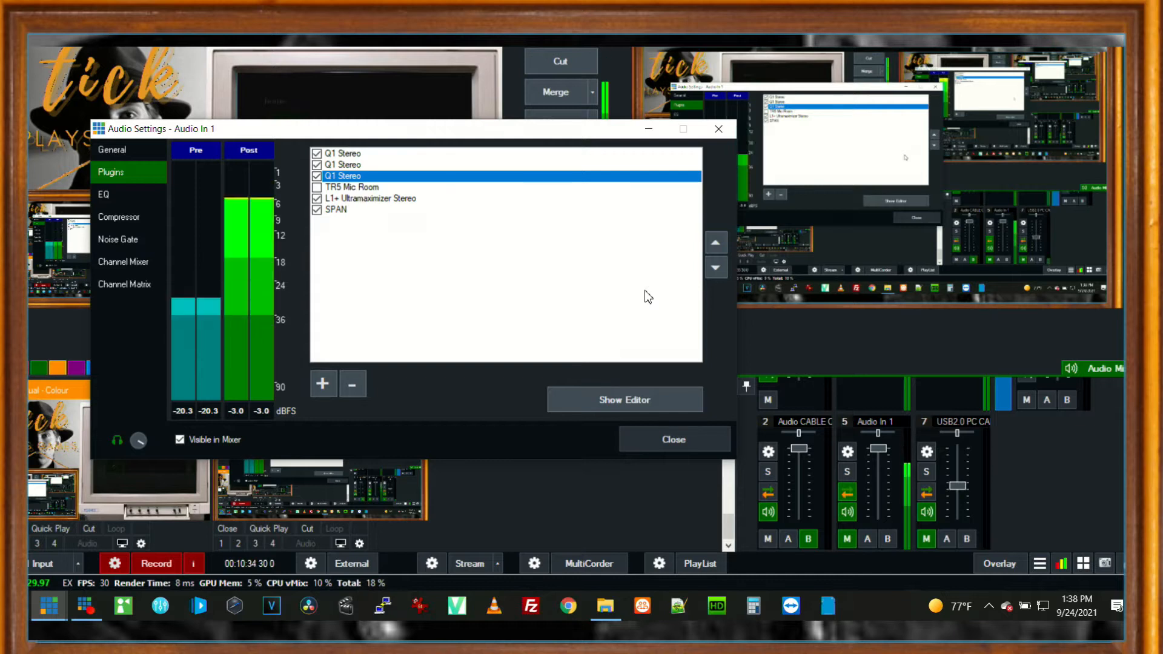
Add the Q3 Stereo plugin from the WaveShell1-VST3 10.0_x64 driver to Audio In 1.
left_click(325, 384)
left_click(583, 261)
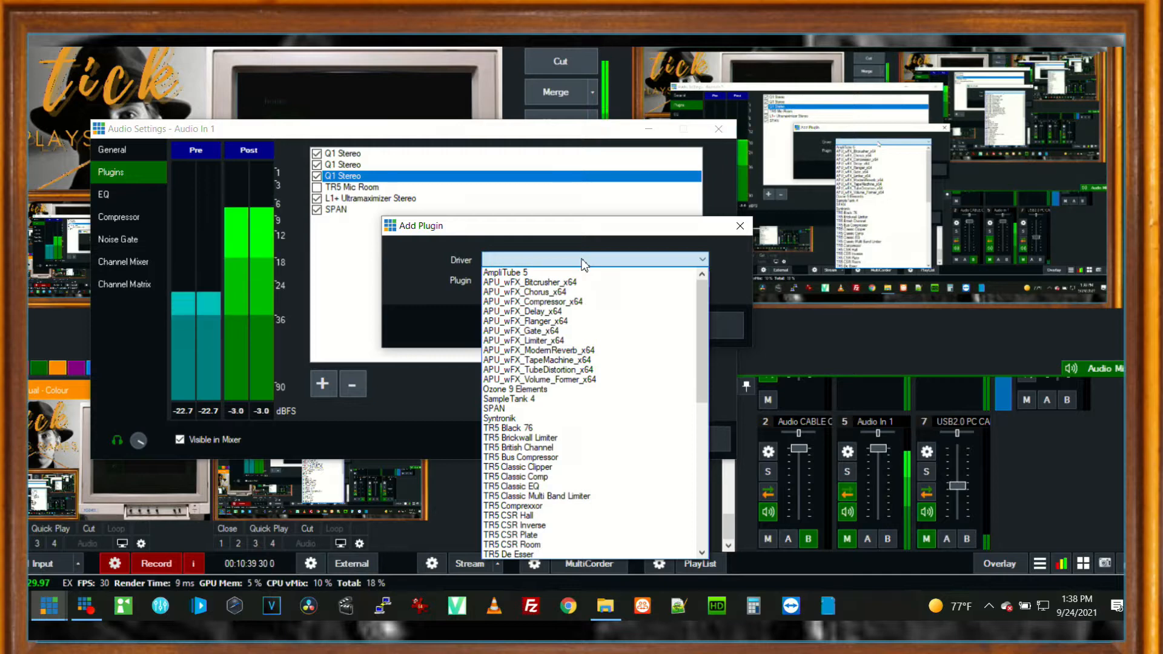
left_click_drag(702, 335, 716, 506)
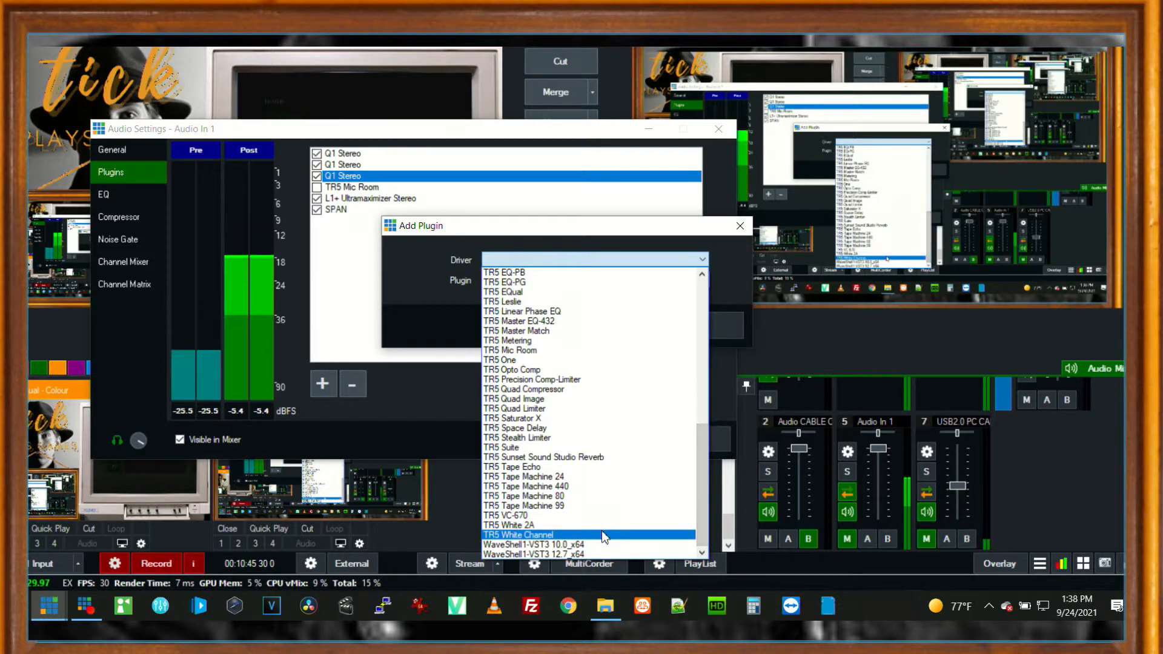
left_click(600, 544)
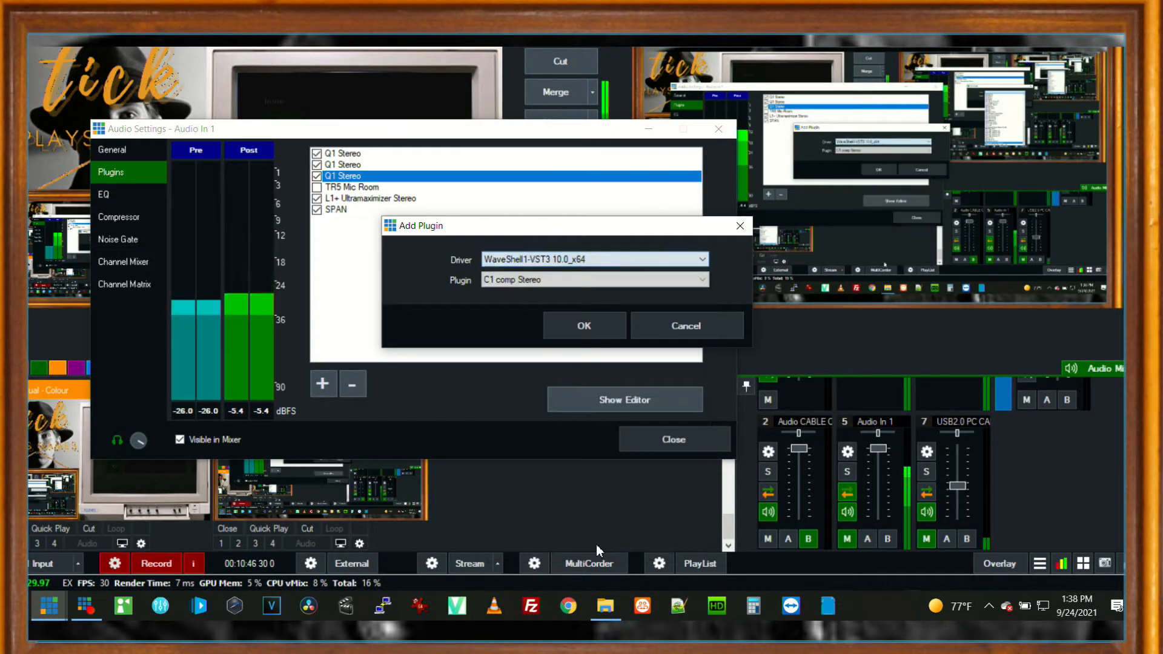
left_click(542, 281)
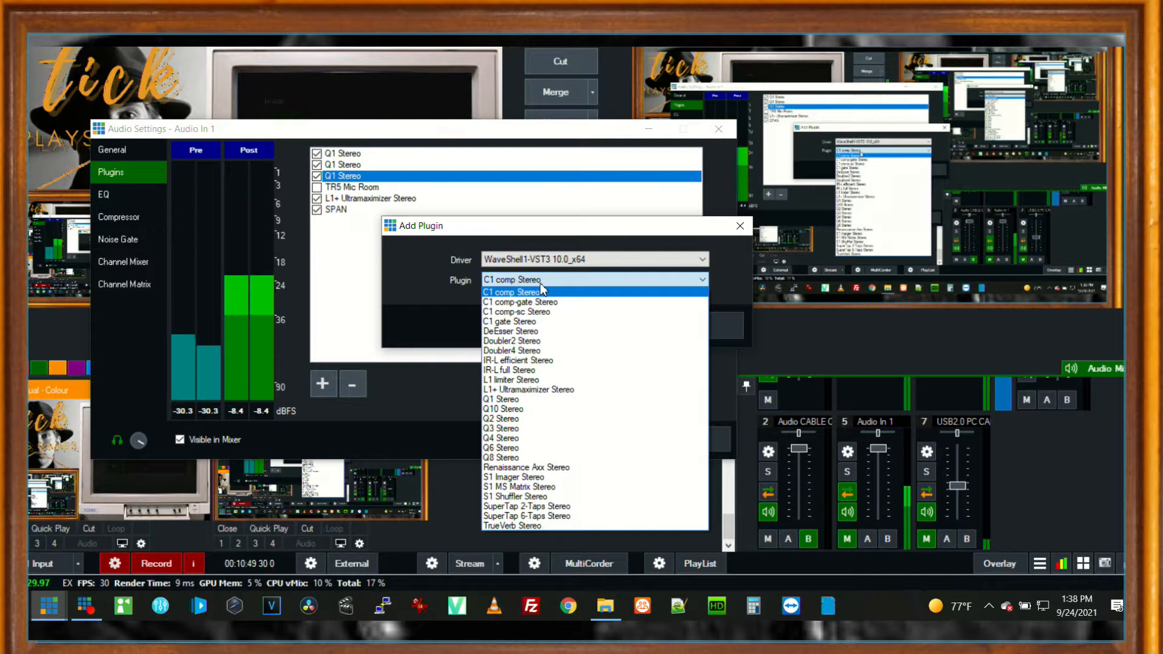
left_click(554, 426)
left_click(563, 325)
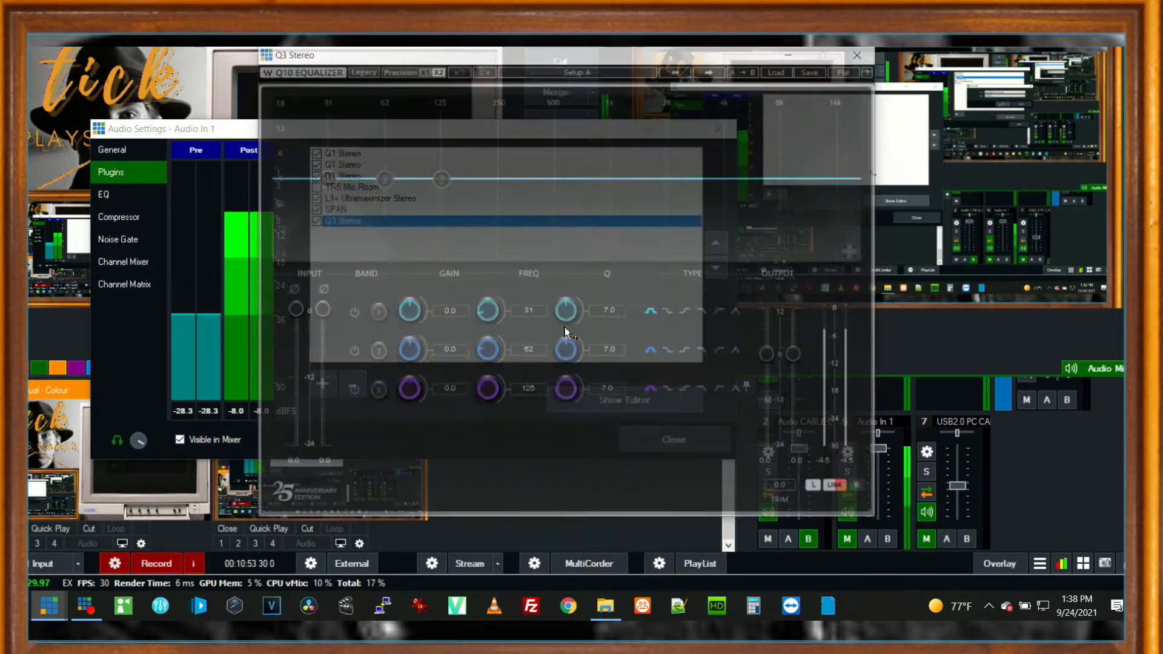
Move the Q3 Stereo editor aside and move Q3 Stereo up the plugin chain to directly below the third Q1 Stereo.
left_click_drag(624, 53, 888, 58)
left_click(465, 233)
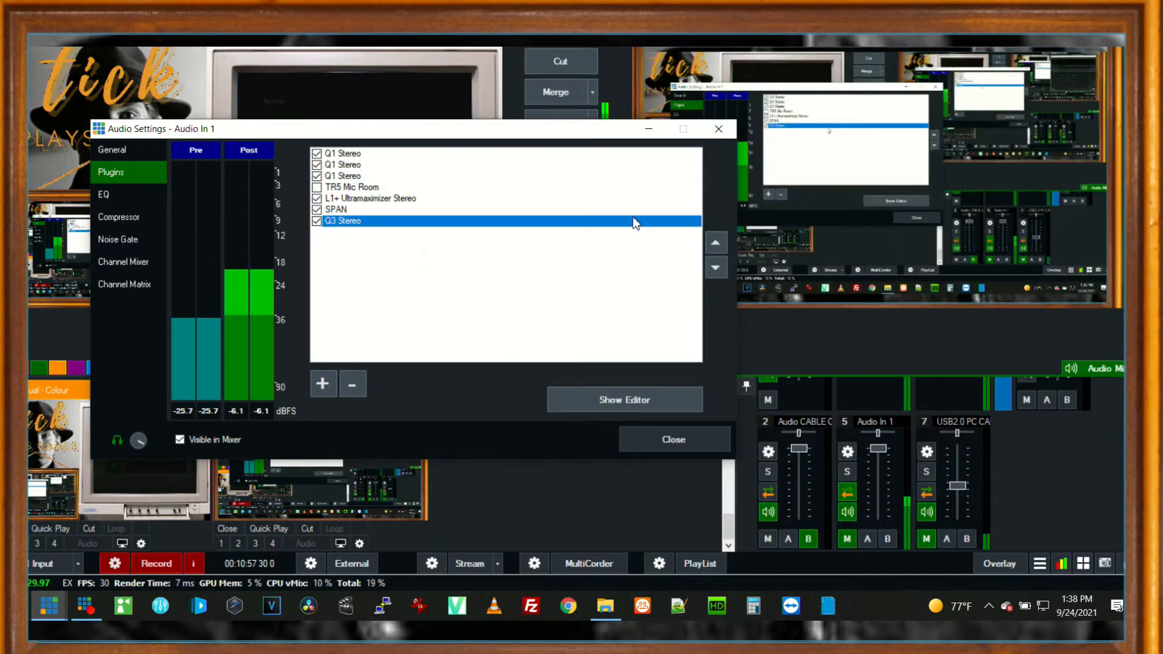
left_click(717, 247)
left_click(717, 247)
left_click(717, 247)
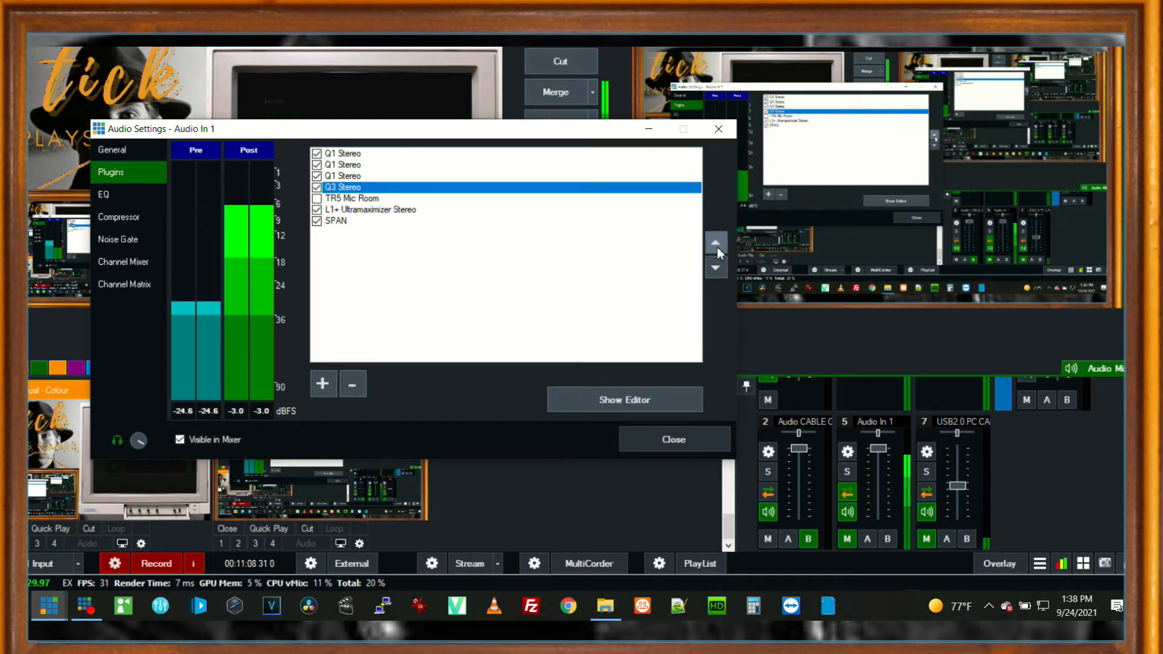
Make band 1 of the Q3 Stereo a low-pass filter, switch it on, and place its cutoff at about 14462 Hz.
key("alt+Tab")
key("alt+Tab")
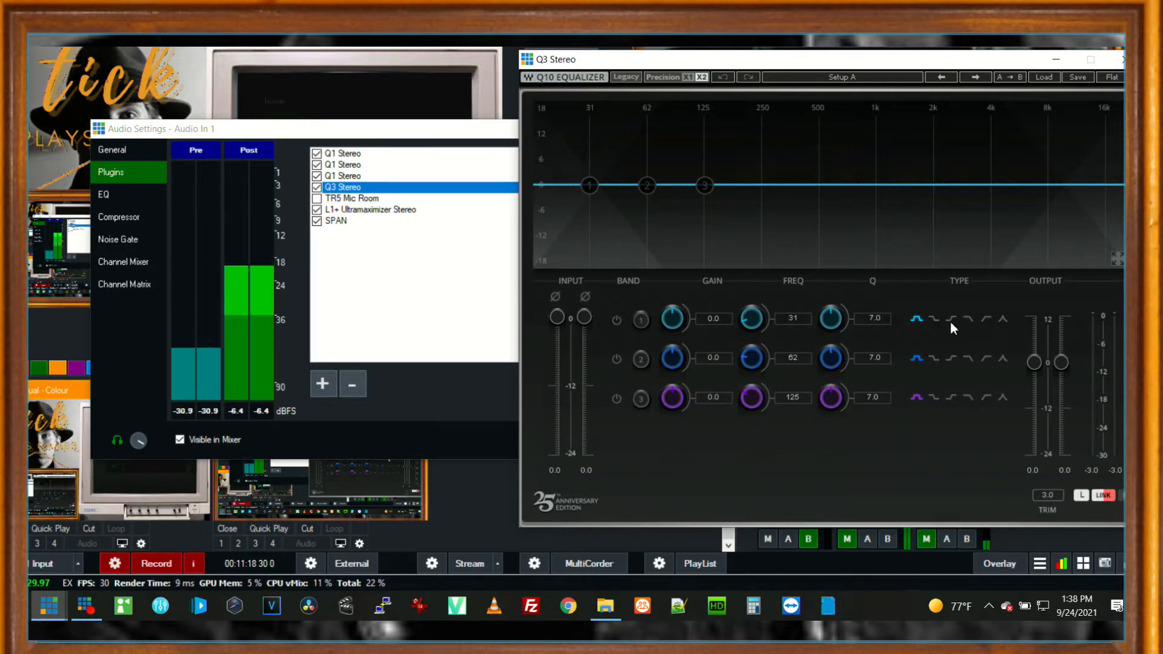
left_click(967, 319)
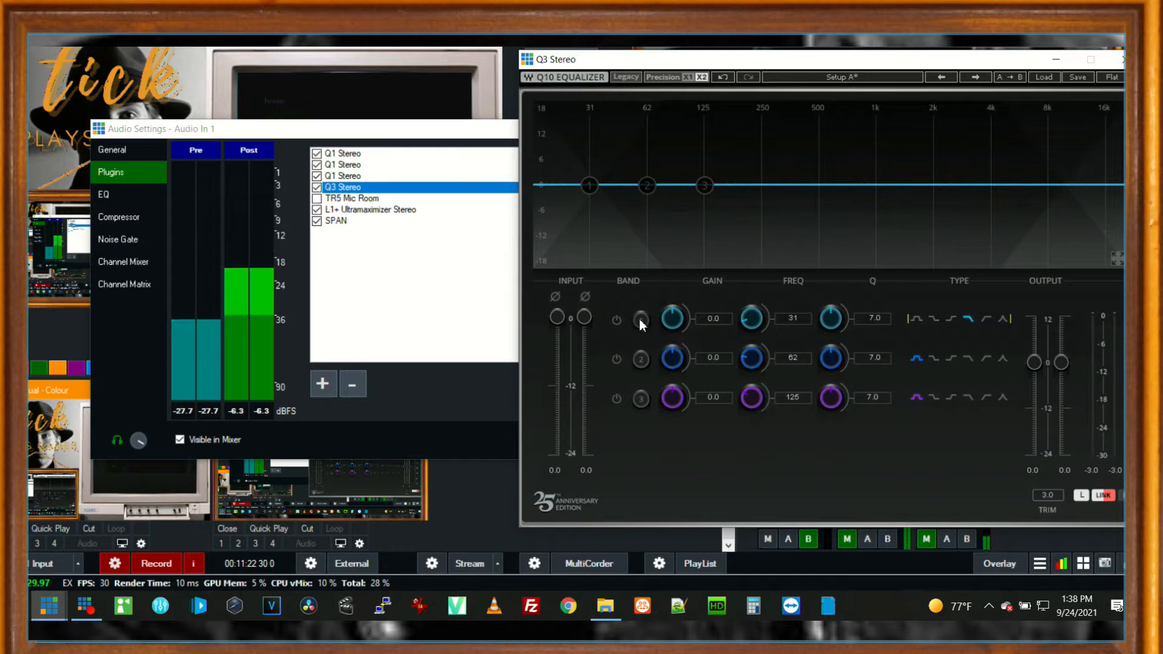
left_click(616, 320)
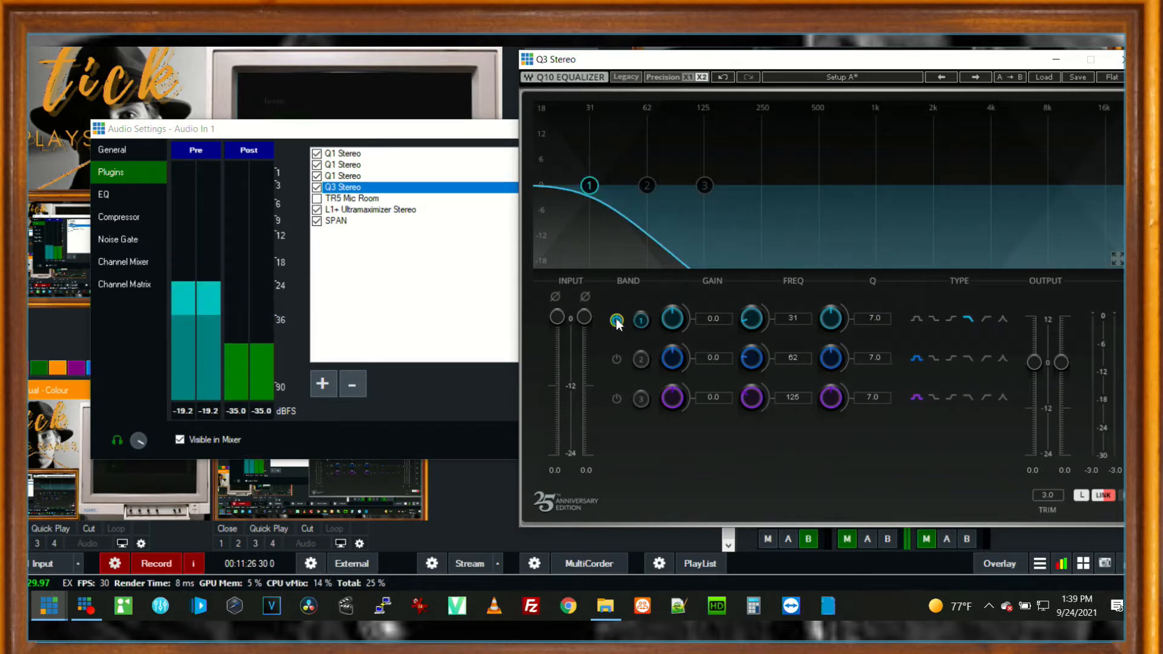
left_click_drag(584, 190, 1097, 194)
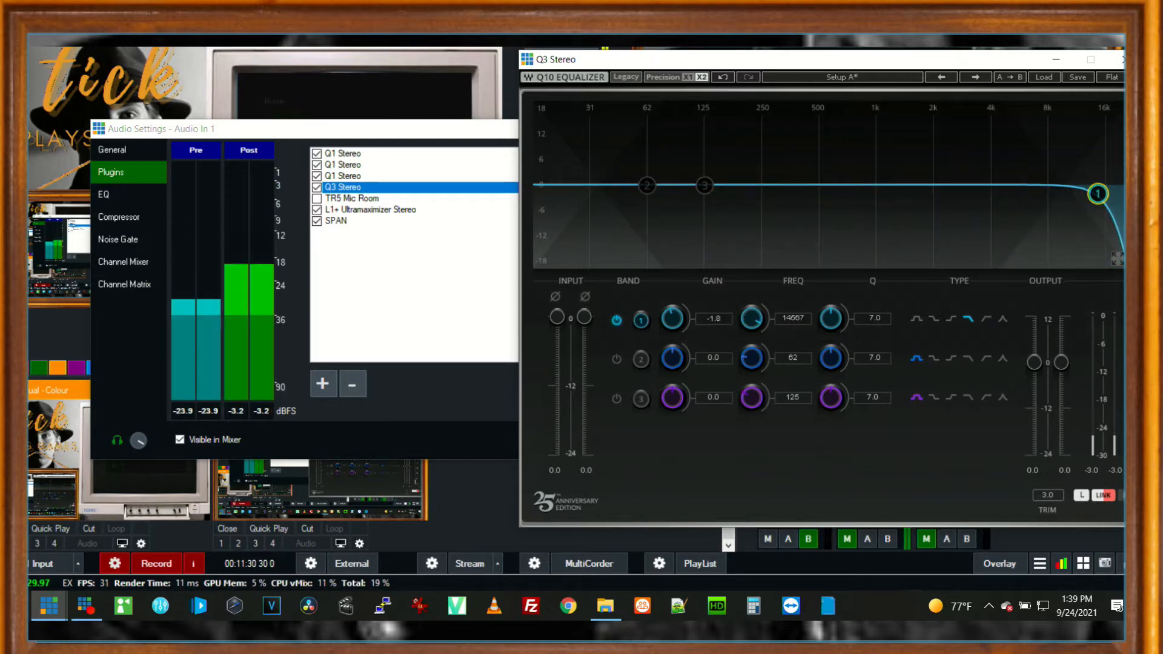
Show SPAN beside the Q3 Stereo editor and compare the spectrum with band 1 of the Q3 Stereo off and on.
key("alt+Tab")
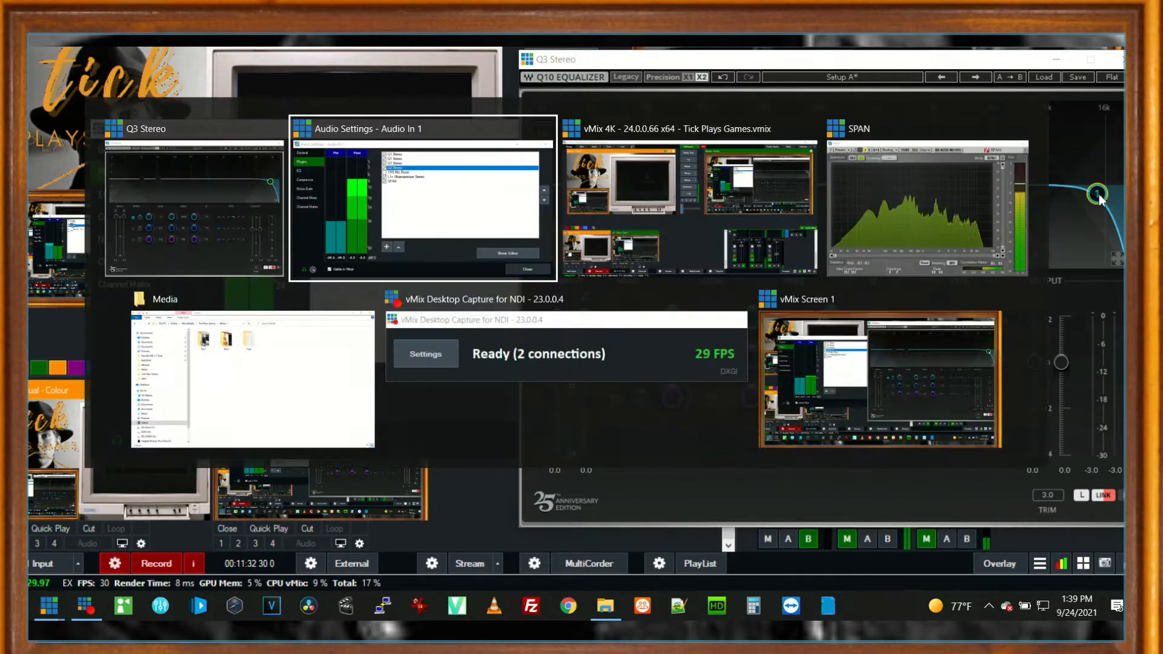
key("alt+Tab")
key("alt+Tab")
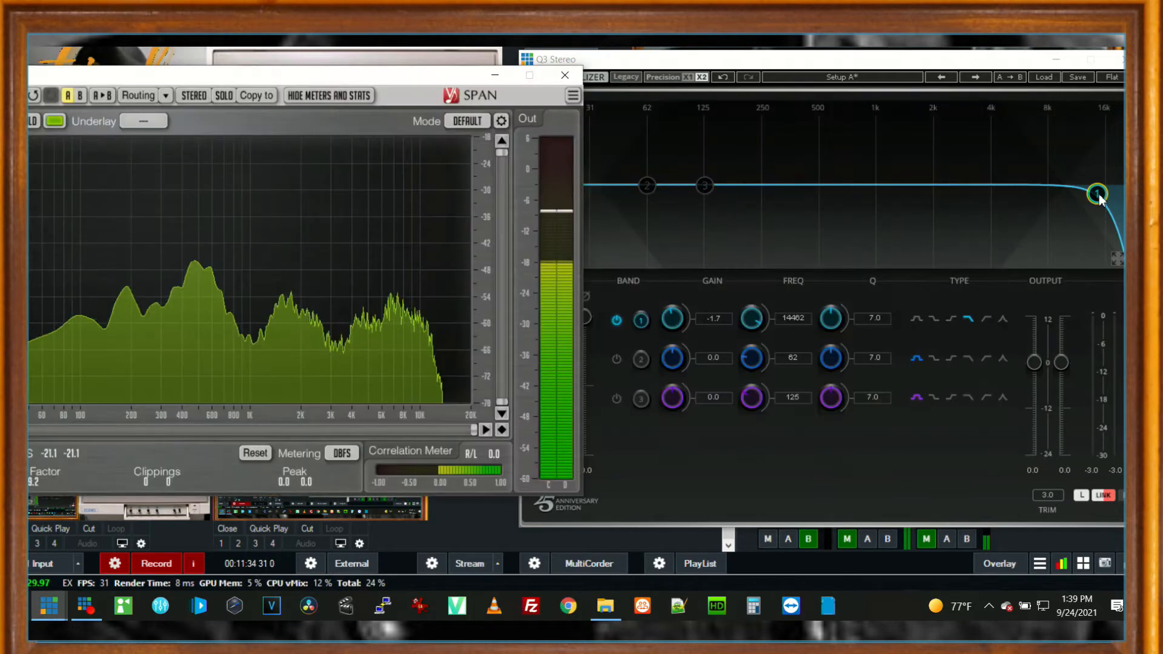
key("alt+Tab")
key("alt+Tab")
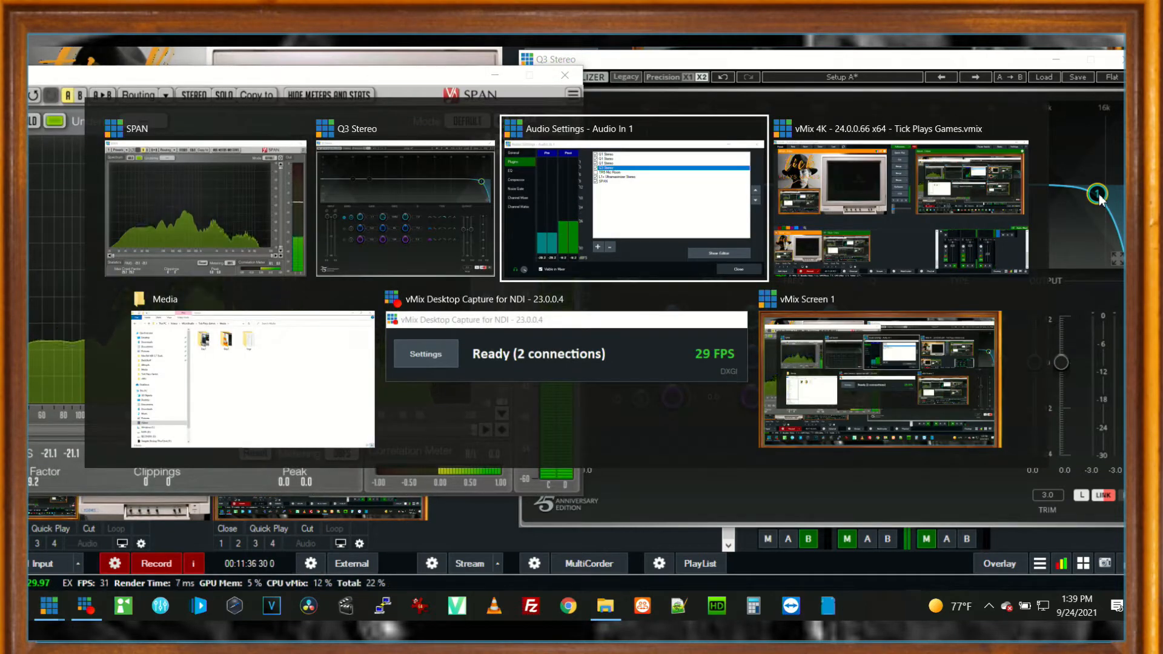
key("alt+Tab")
key("alt+Tab")
key("alt+Tab")
key("alt+Tab")
key("alt+Tab")
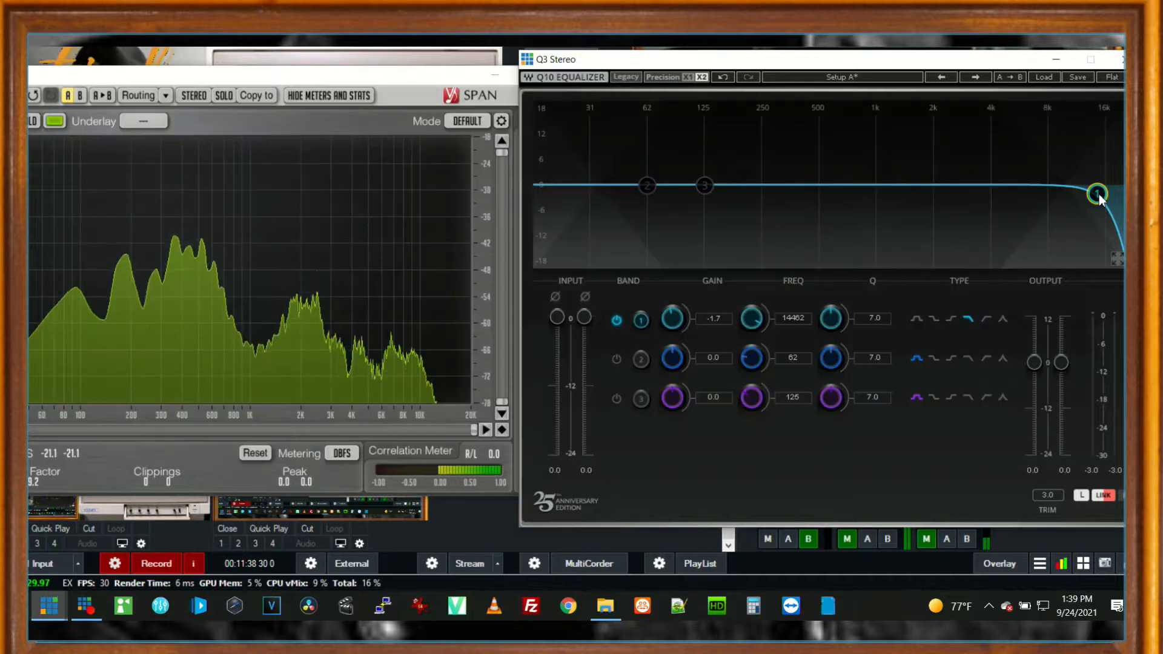
left_click(616, 320)
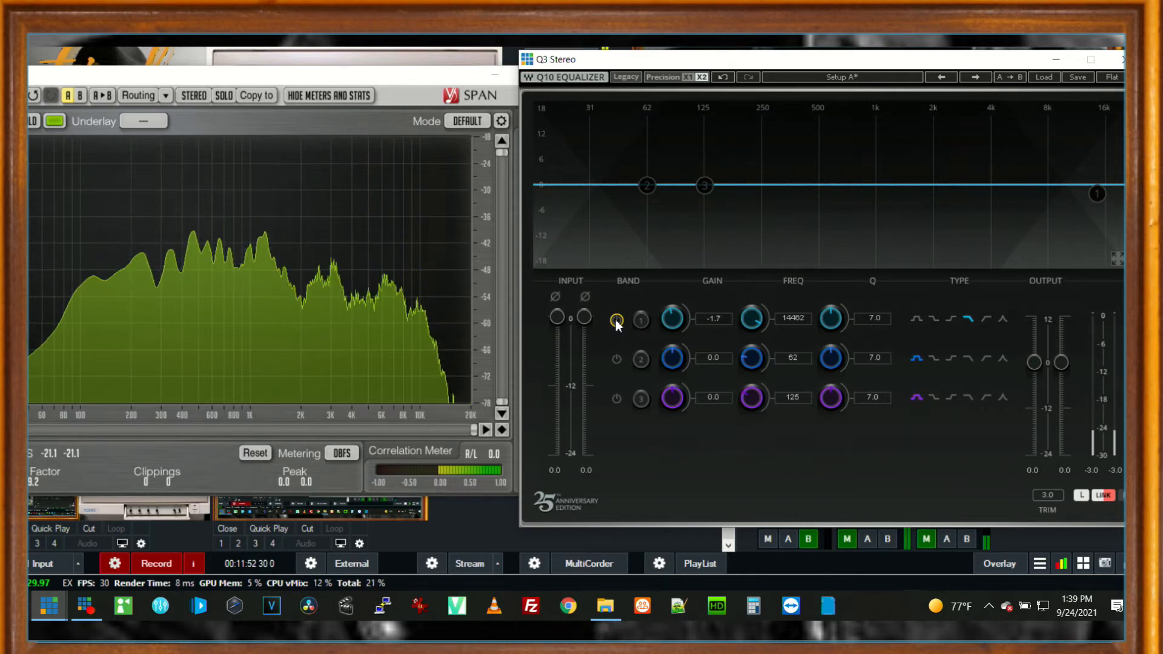
left_click(617, 320)
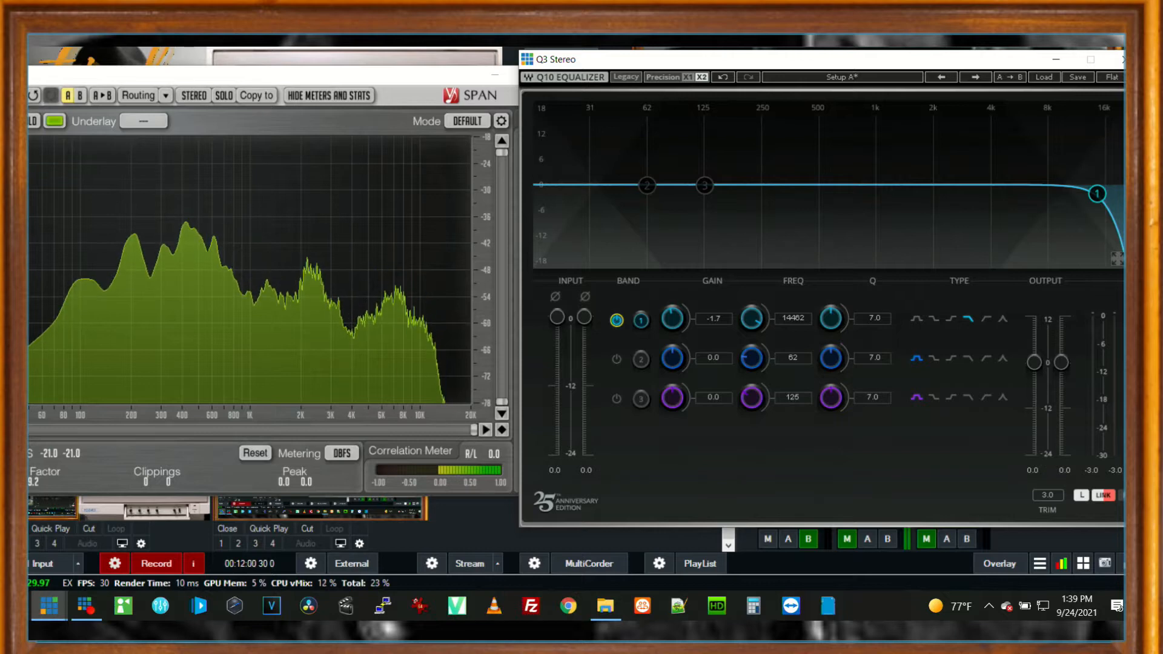
Save the preset over the existing Tick Plays Games.vmix file.
key("ctrl+s")
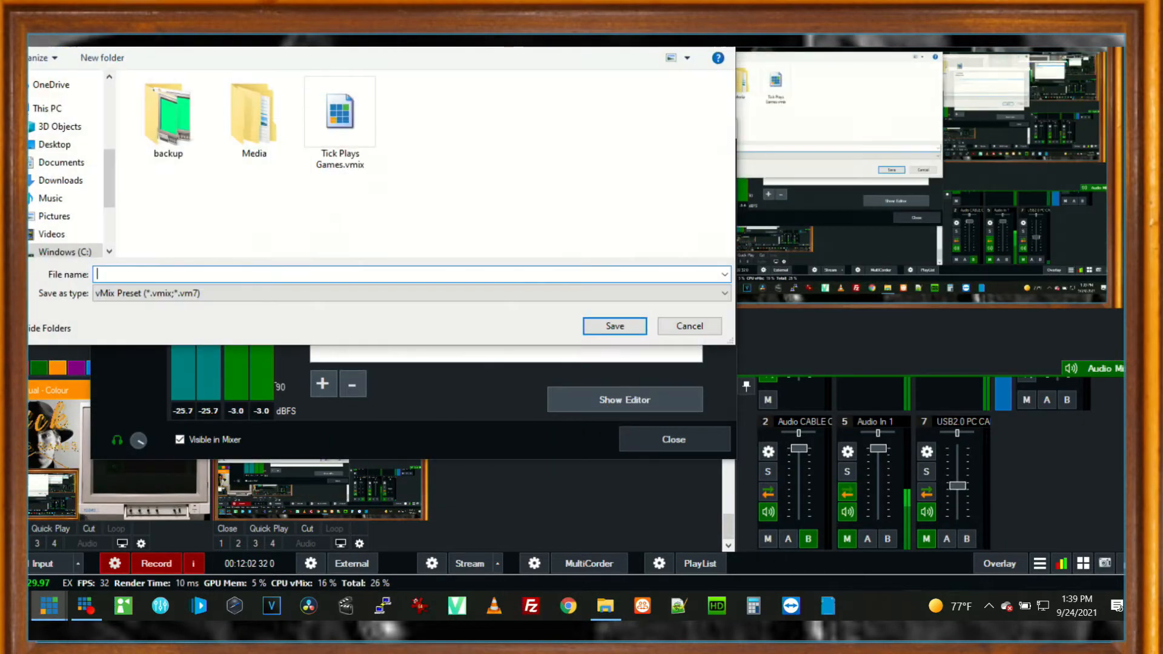
double_click(340, 115)
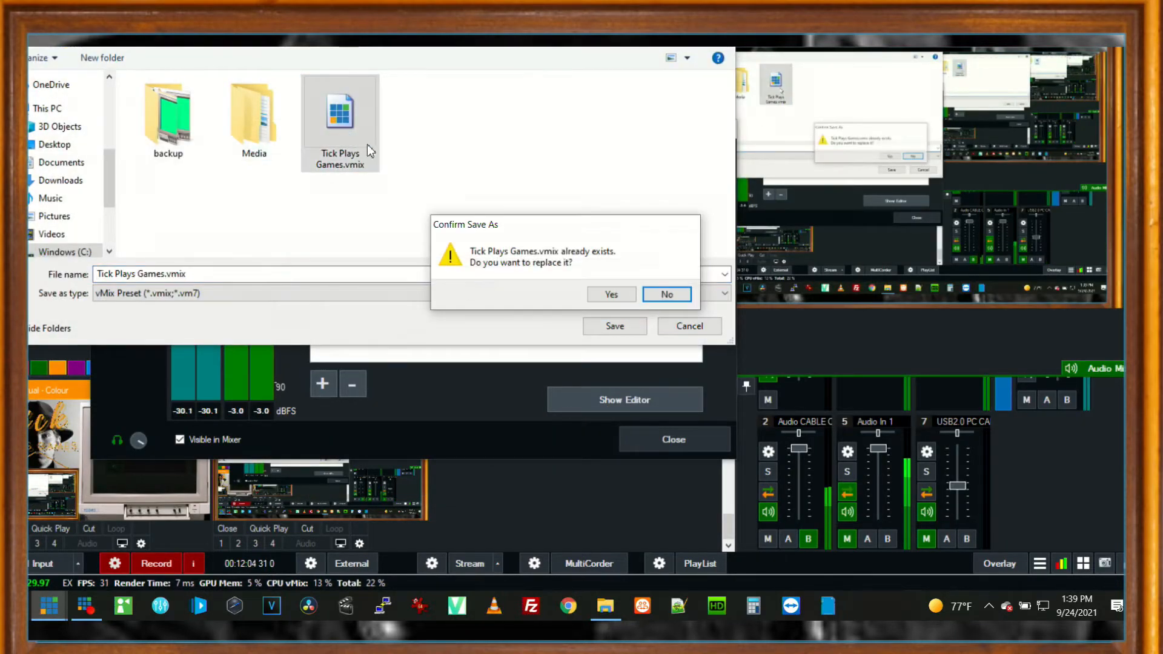
left_click(623, 296)
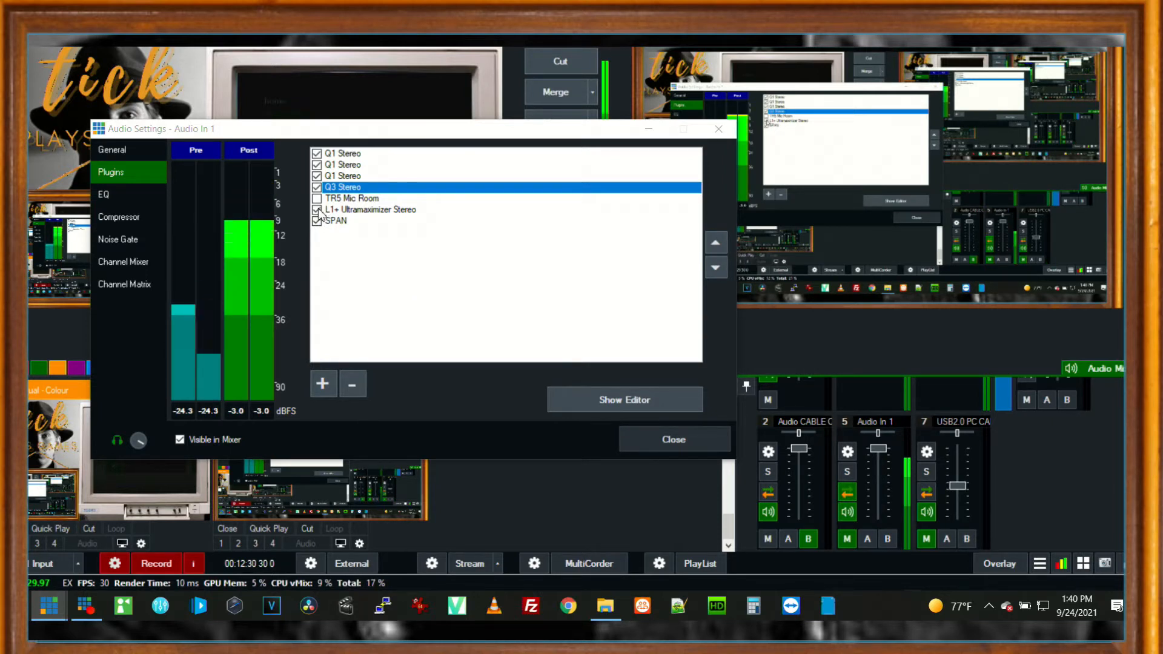
Move the Audio In 1 settings window aside and bring SPAN up next to its plugin list.
key("alt+Tab")
key("alt+Tab")
left_click_drag(586, 136, 995, 95)
key("alt+Tab")
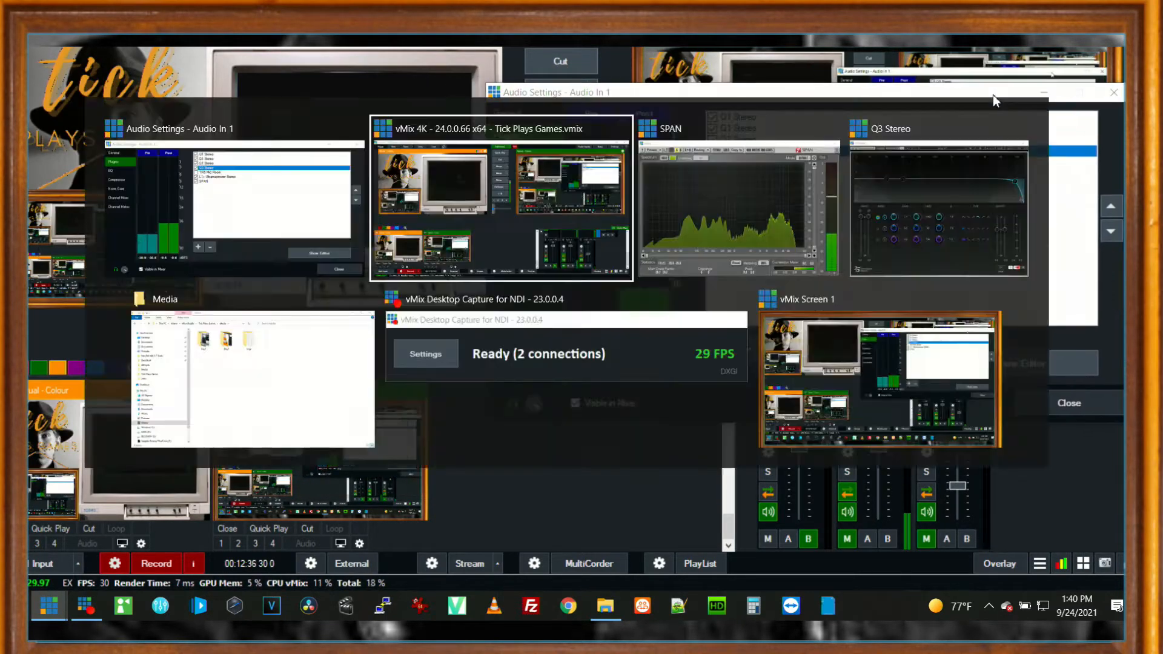
key("alt+Tab")
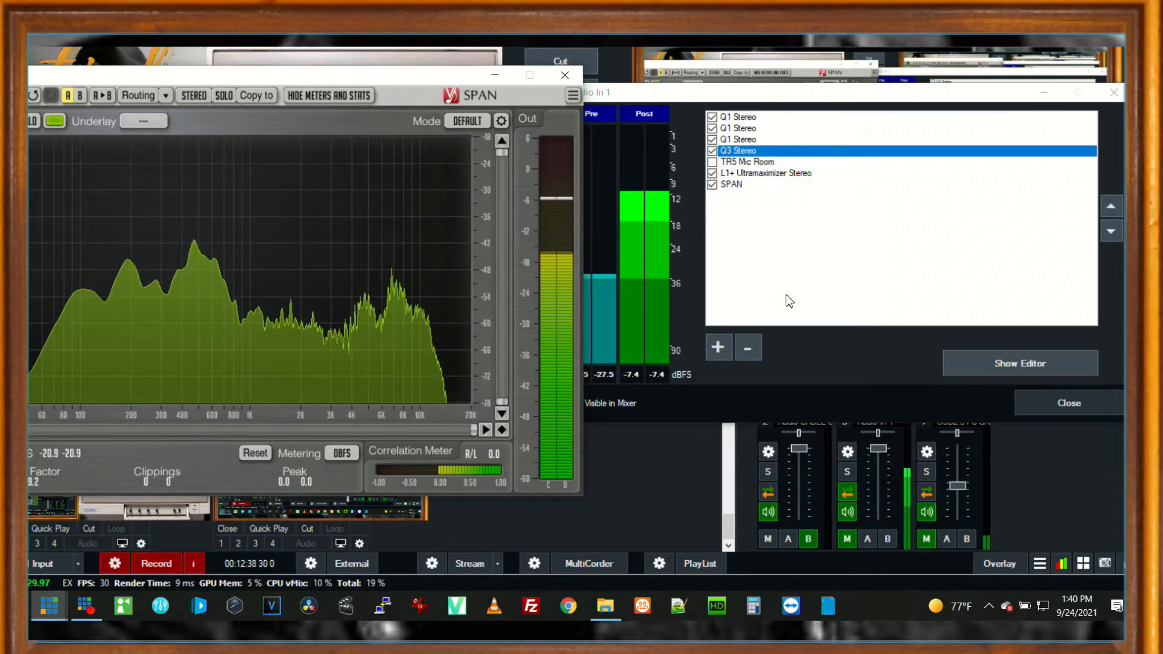
Compare the level and spectrum in SPAN with L1+ Ultramaximizer Stereo disabled, and re-enable the plugin.
left_click(712, 175)
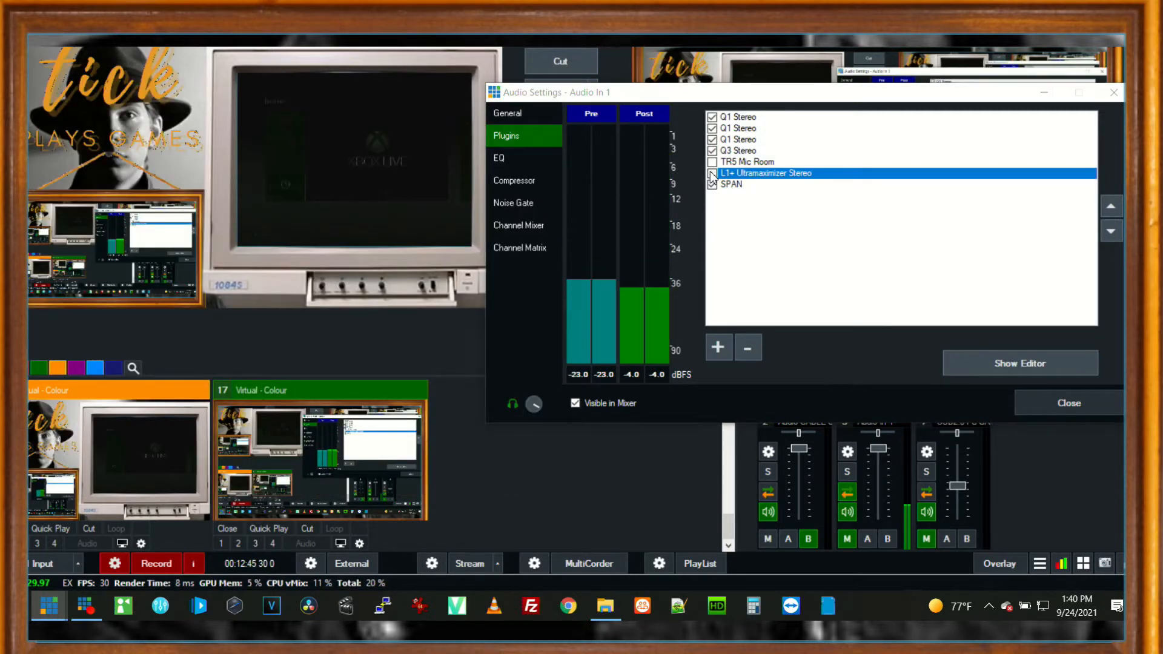
key("alt+Tab")
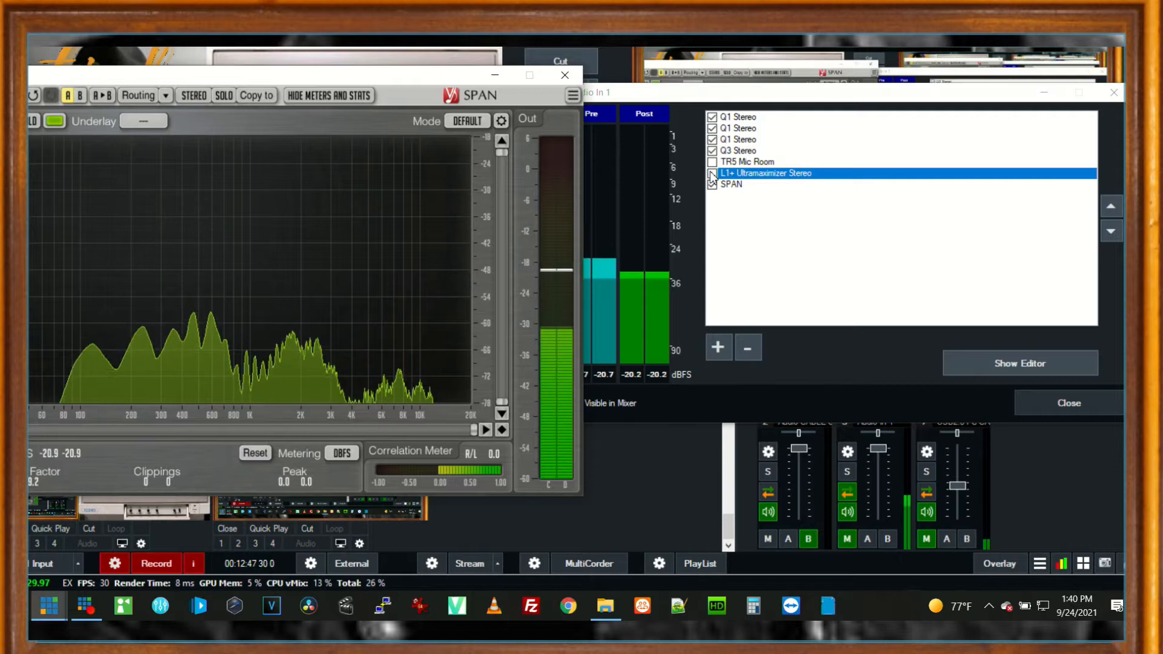
left_click(732, 216)
left_click(710, 175)
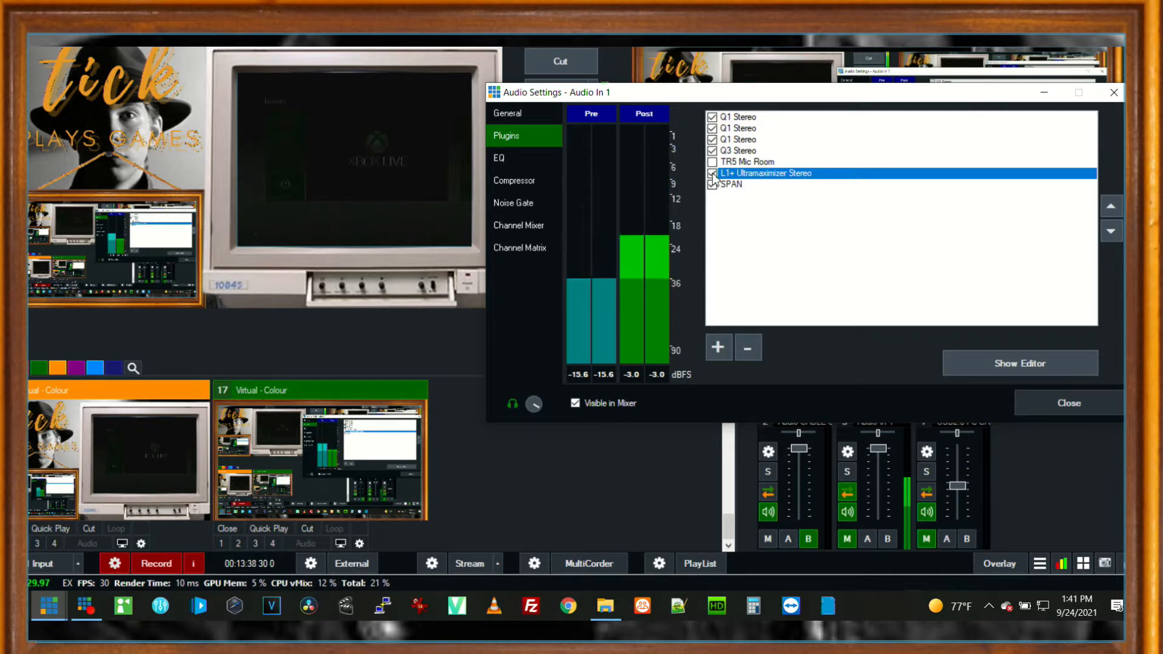
Enable the TR5 Mic Room plugin on Audio In 1 and open its editor, getting past the authorization notice.
left_click(713, 161)
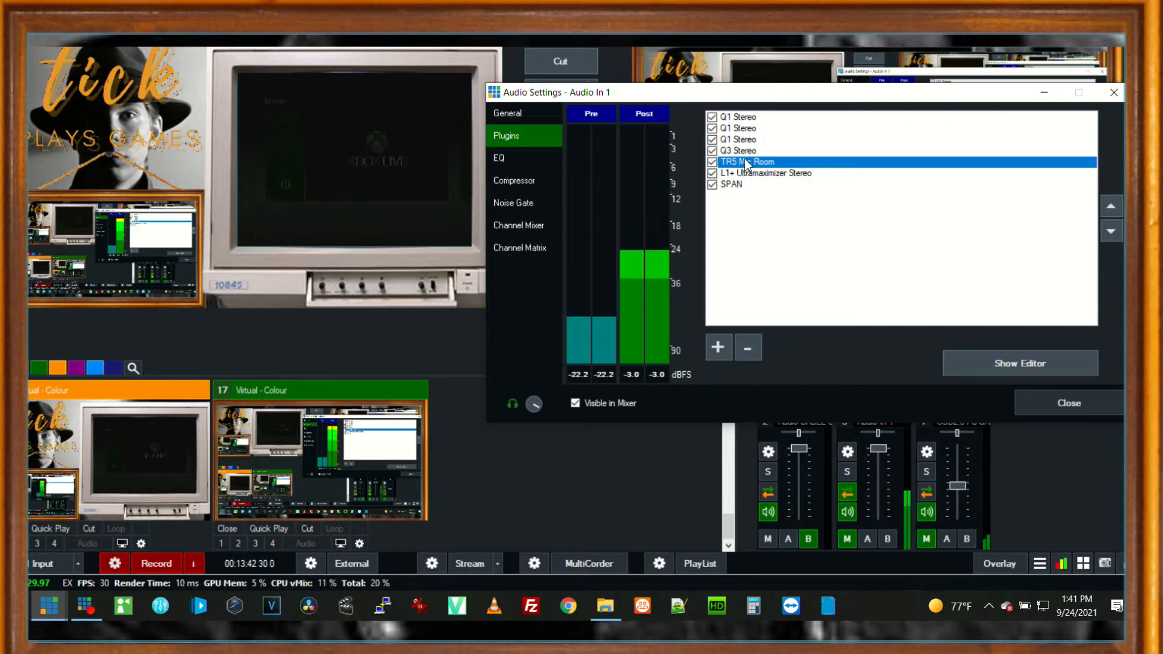
double_click(738, 163)
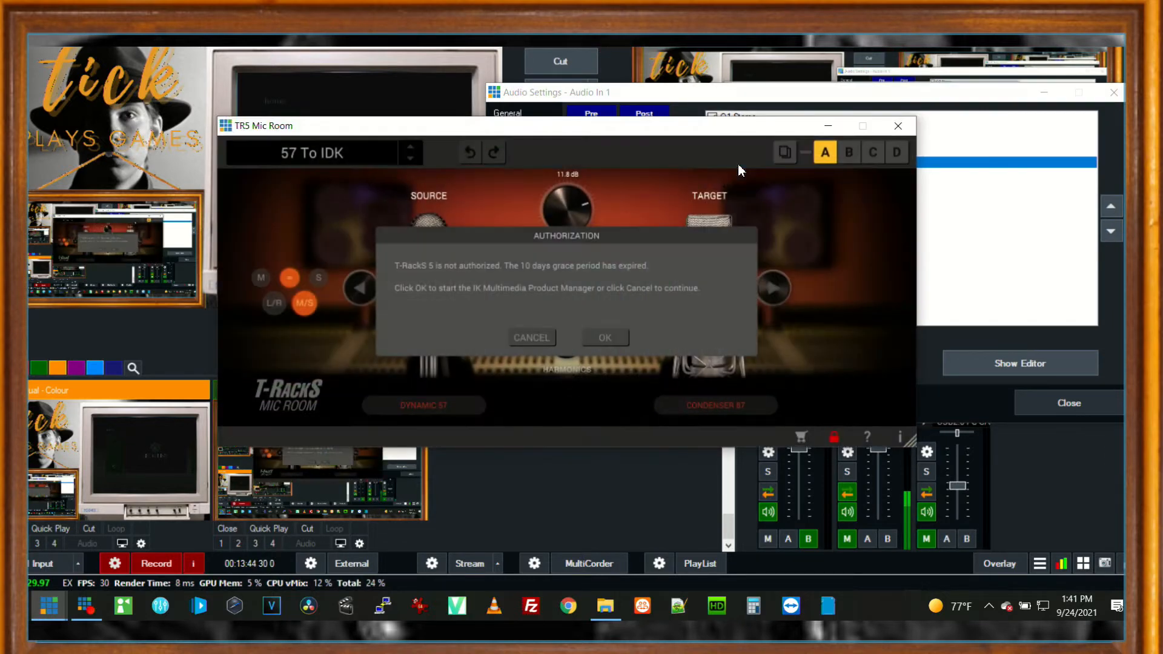
left_click(601, 338)
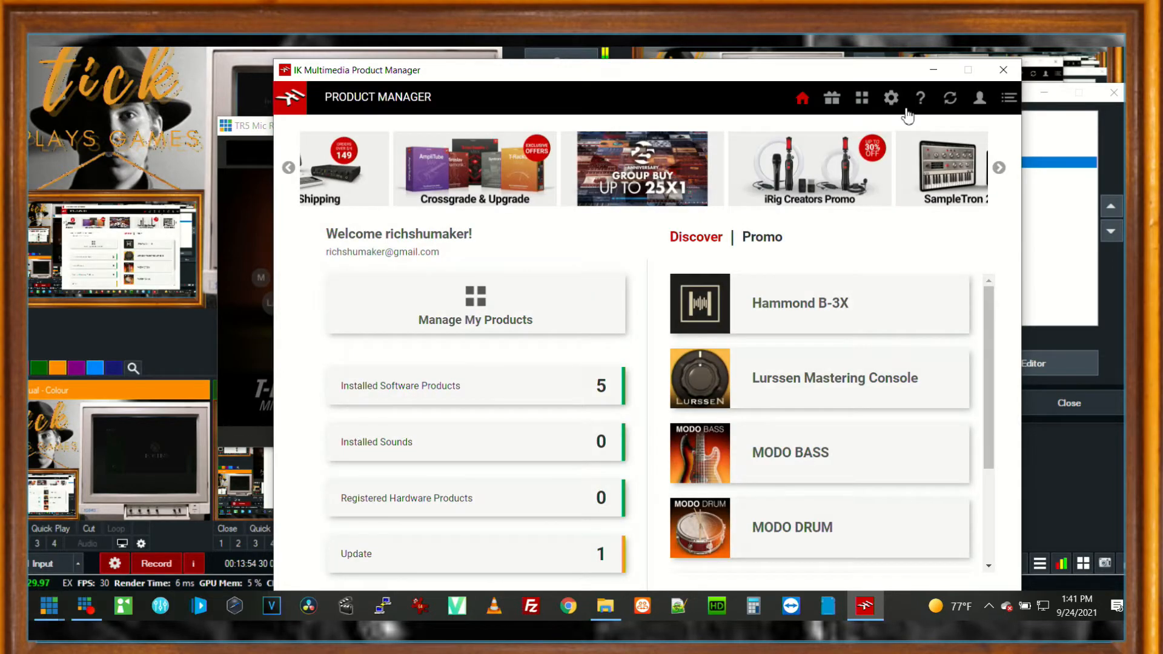
left_click(934, 70)
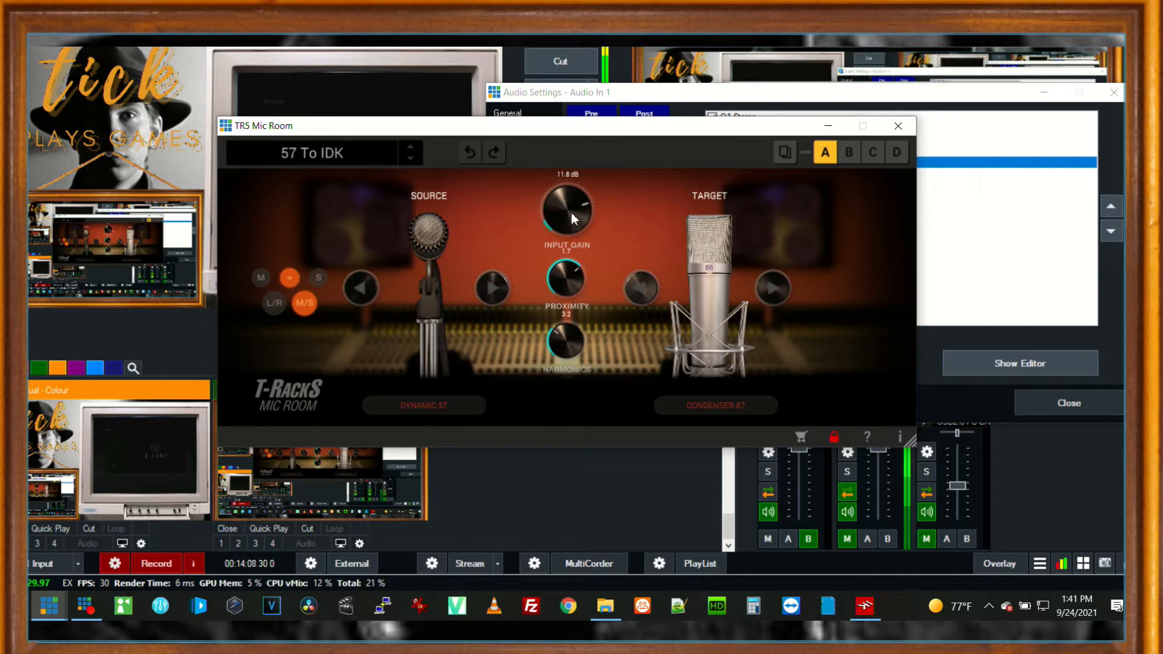
In TR5 Mic Room, switch processing to L/R with only the L channel active and set the input gain to 14.7 dB.
mouse_move(572, 206)
left_mouse_down()
mouse_move(604, 331)
mouse_move(560, 195)
mouse_move(558, 208)
left_mouse_up()
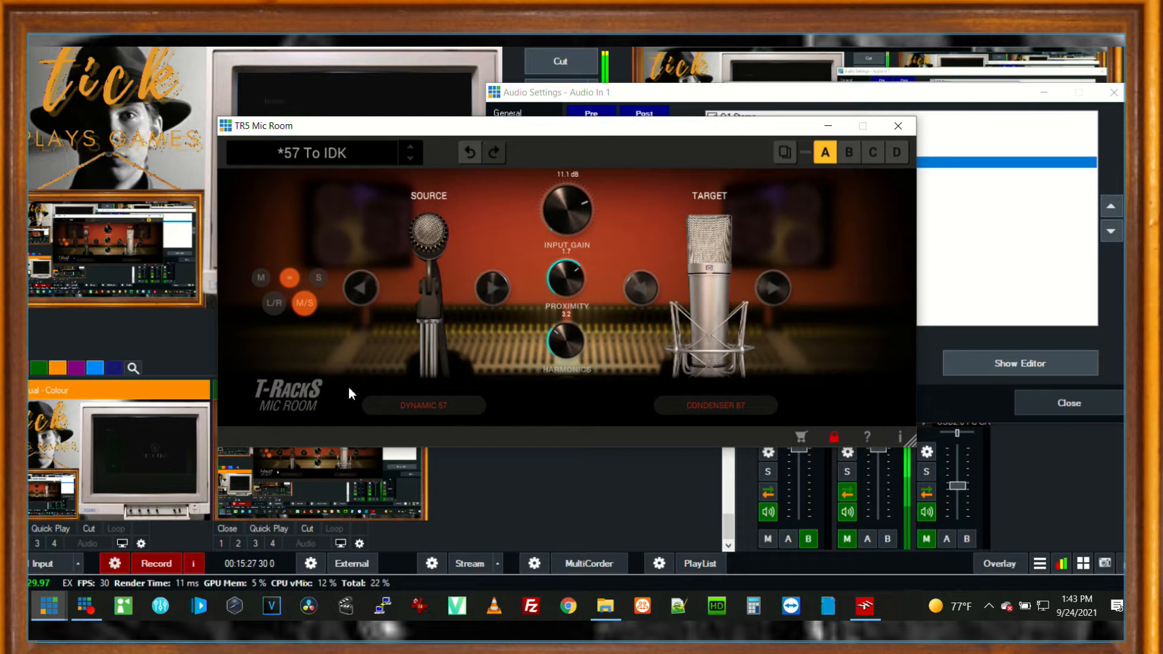
left_click(261, 278)
left_click(288, 278)
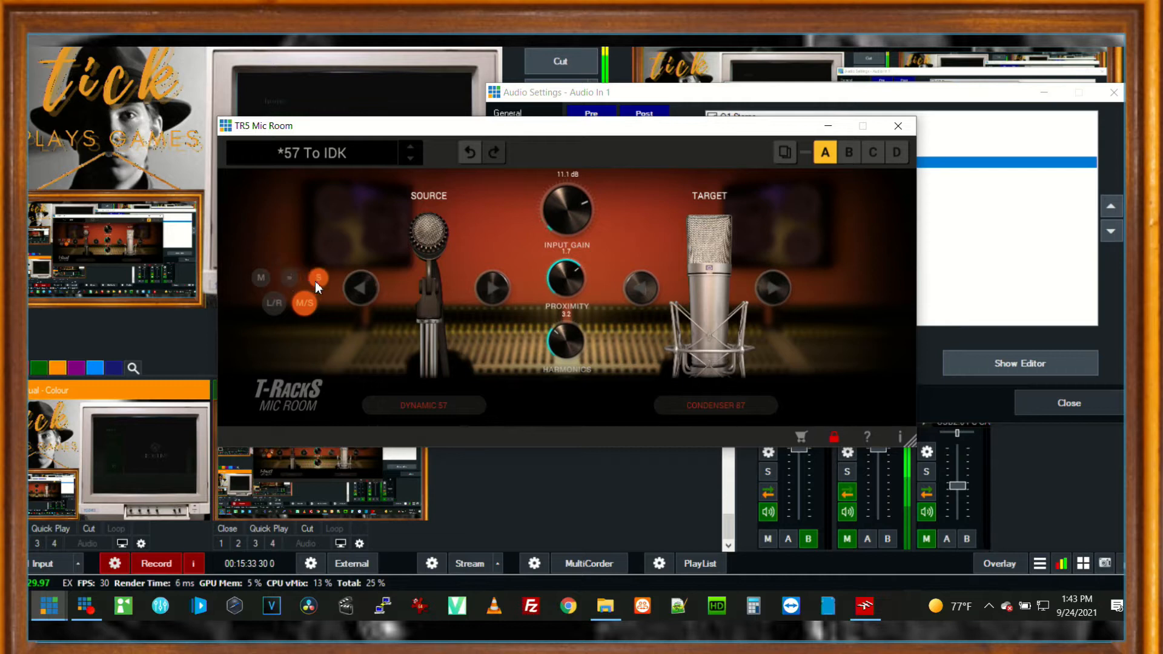
left_click(260, 278)
left_click(275, 307)
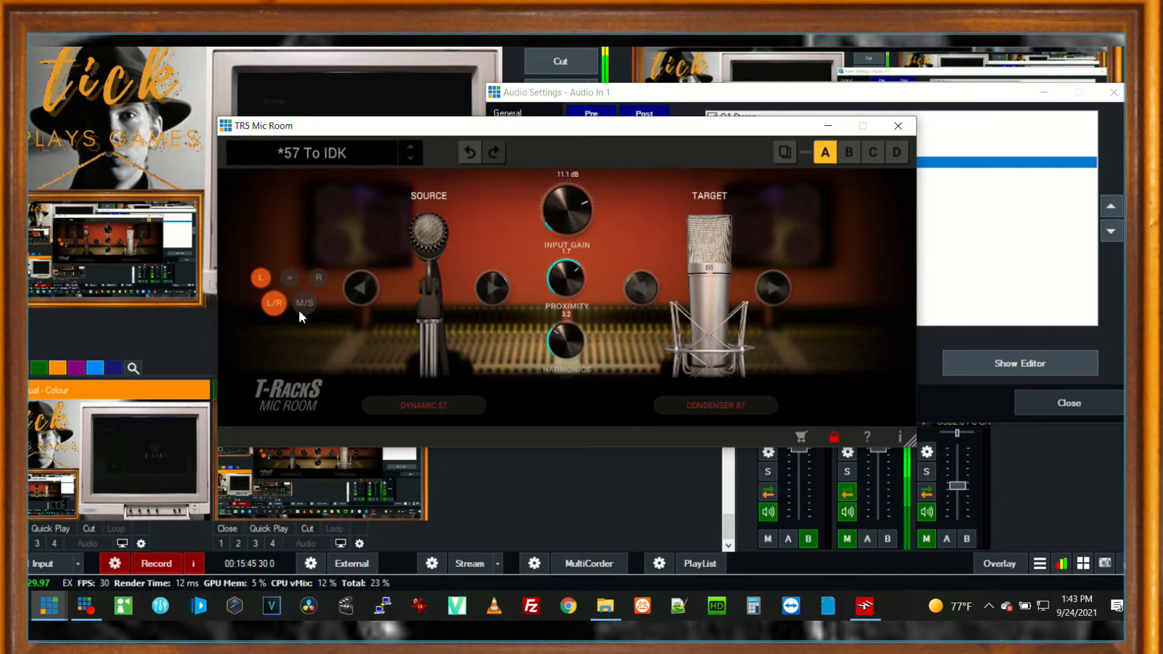
mouse_move(566, 206)
left_mouse_down()
mouse_move(557, 173)
mouse_move(560, 191)
left_mouse_up()
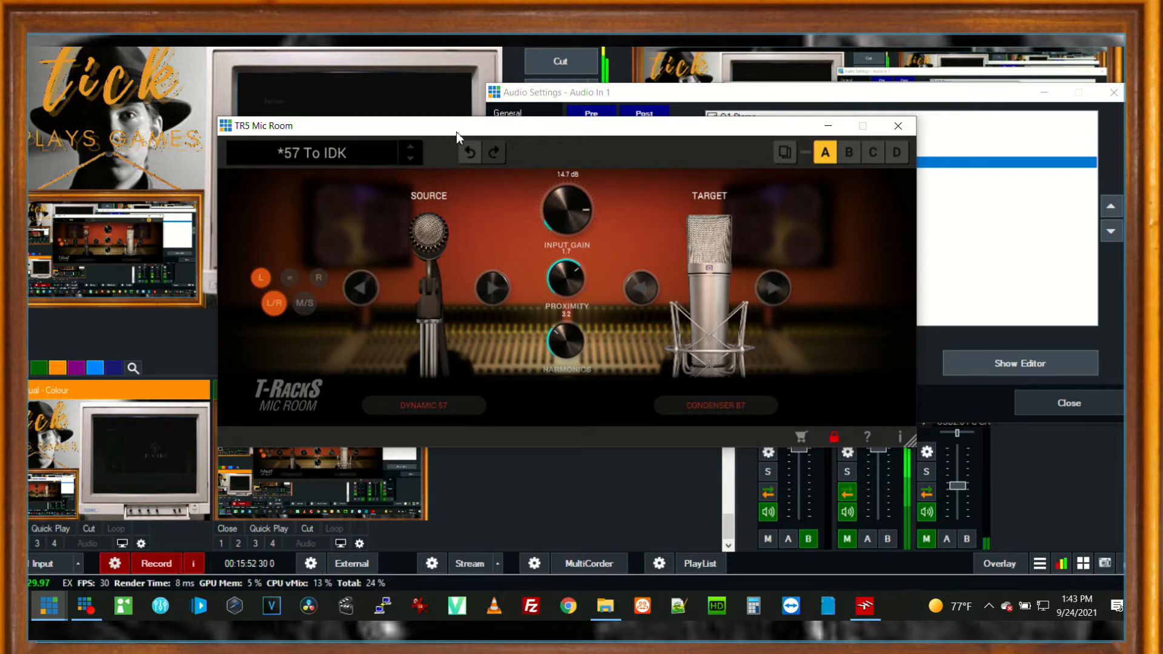
left_click(898, 125)
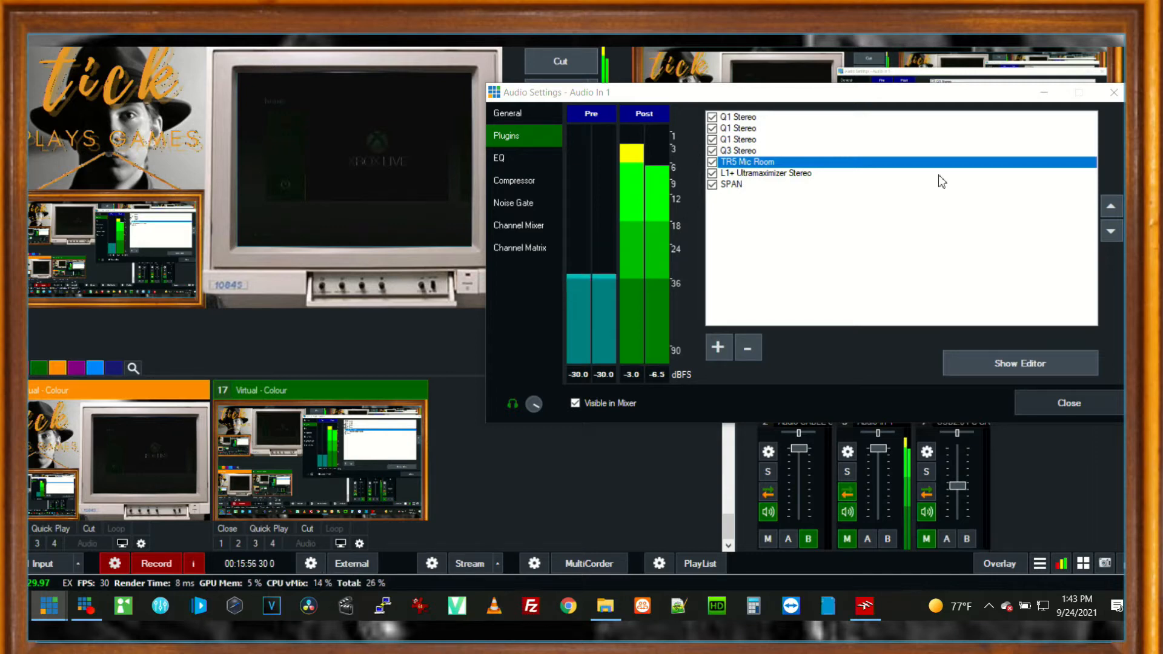
Close the Audio In 1 settings and raise the headphone volume on the Master output.
left_click(1098, 413)
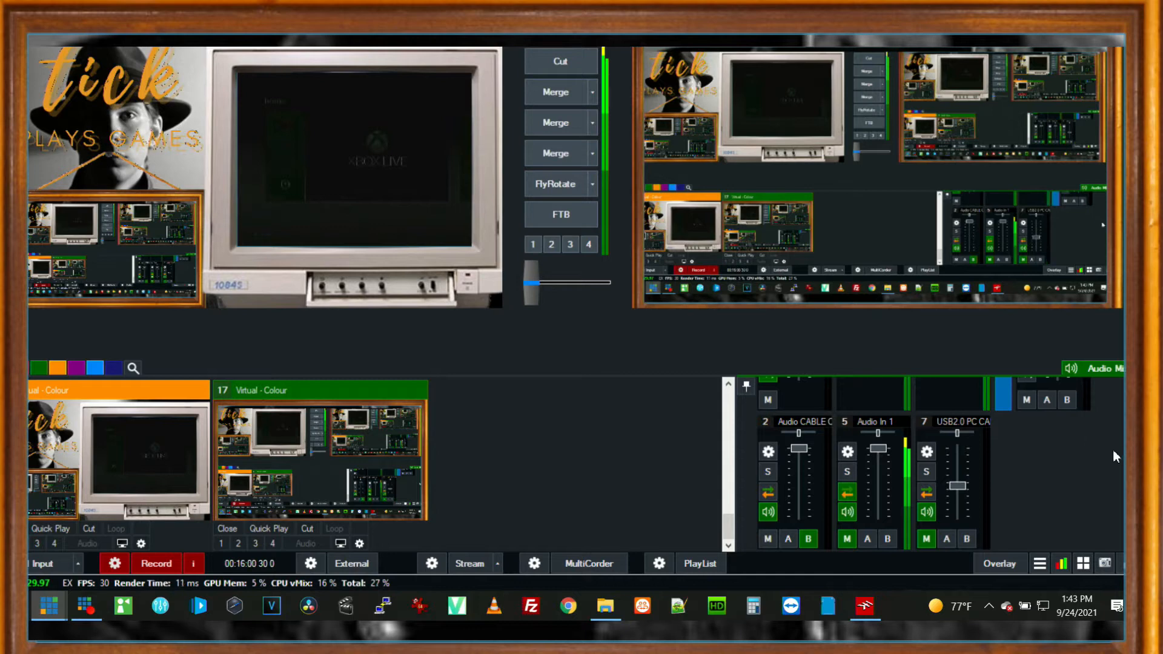
scroll(870, 528, "up", 3)
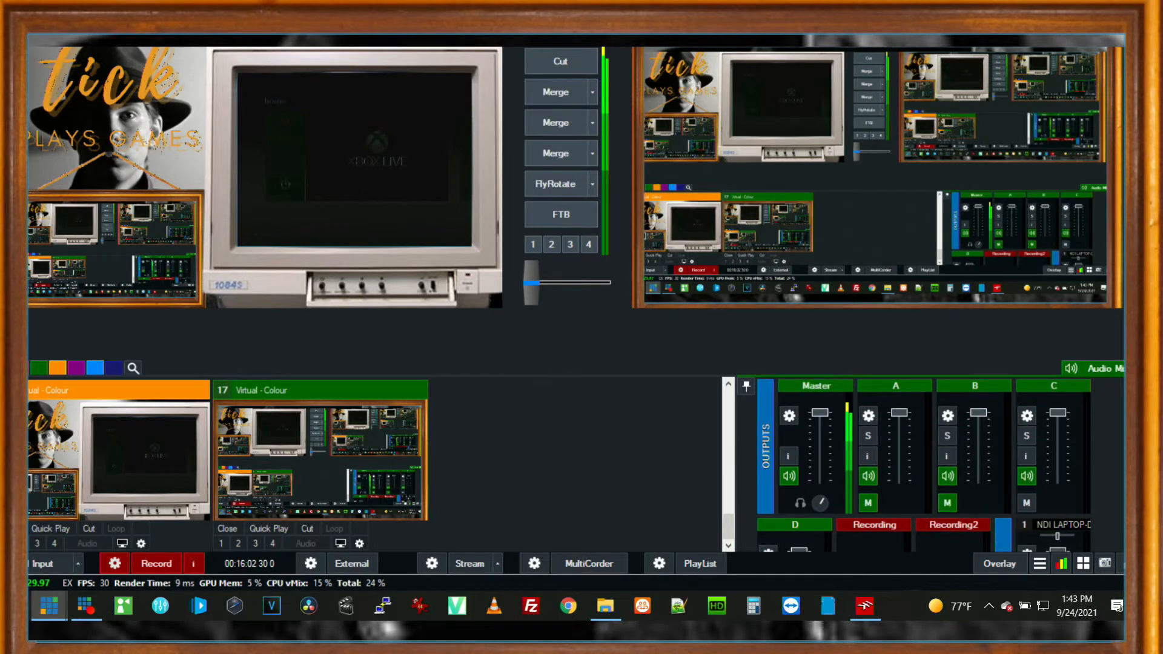
left_click_drag(825, 503, 819, 484)
Bring up the SPAN analyzer and move it fully into view to examine the spectrum and output levels.
key("alt+Tab")
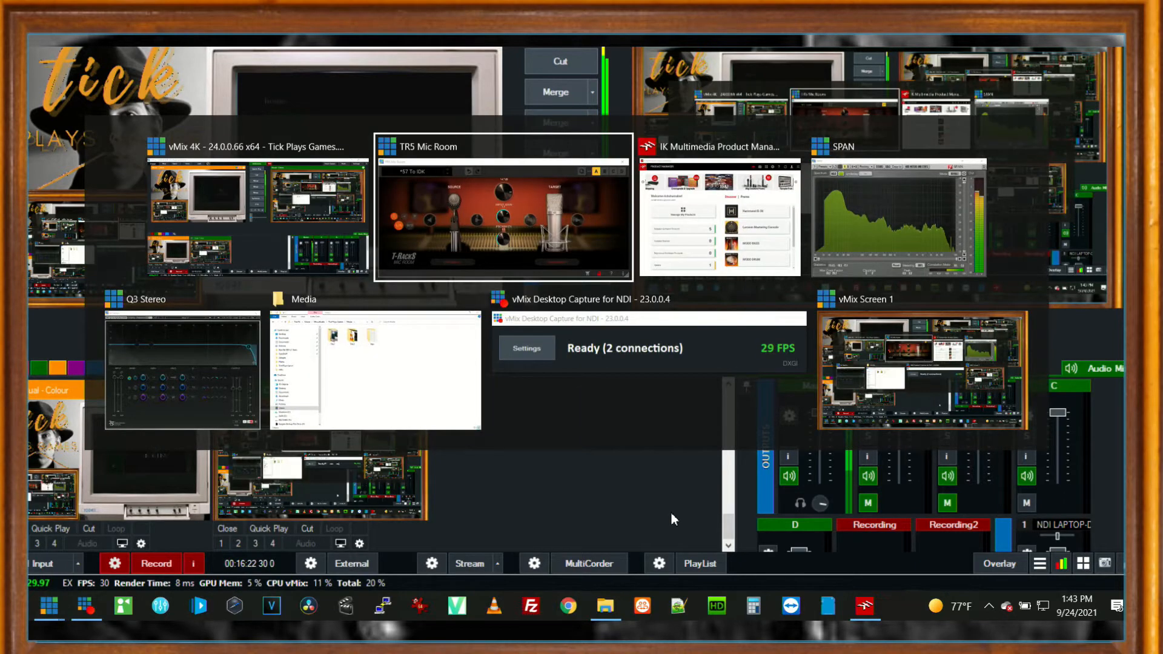
key("alt+Tab")
key("alt+Tab")
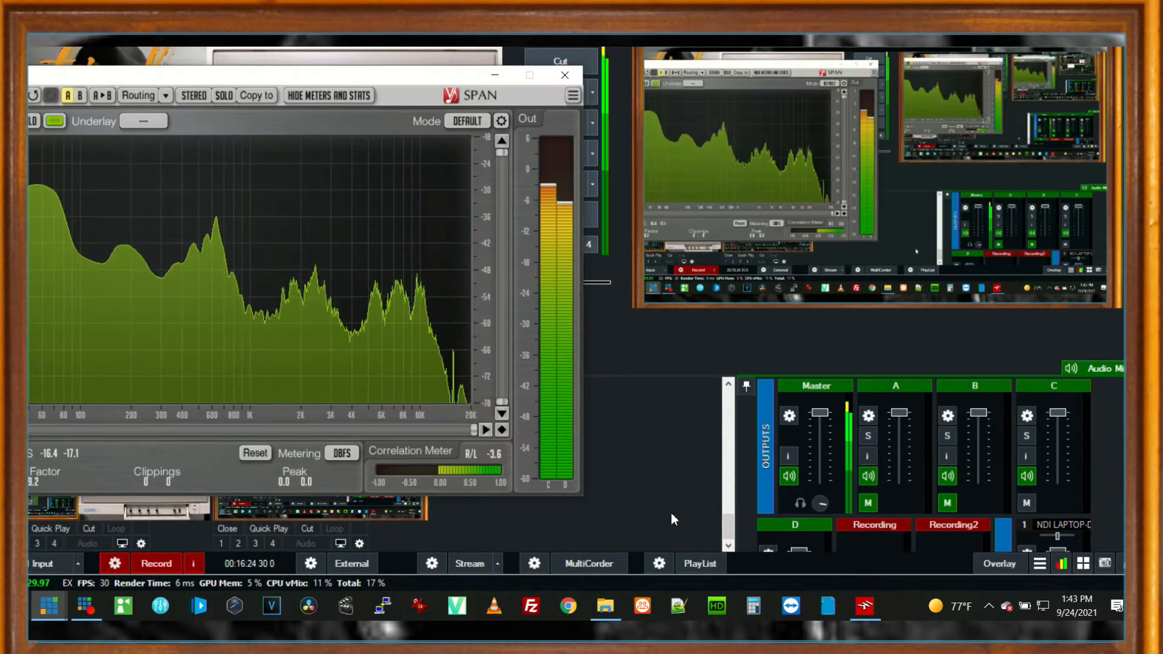
left_click_drag(249, 76, 561, 71)
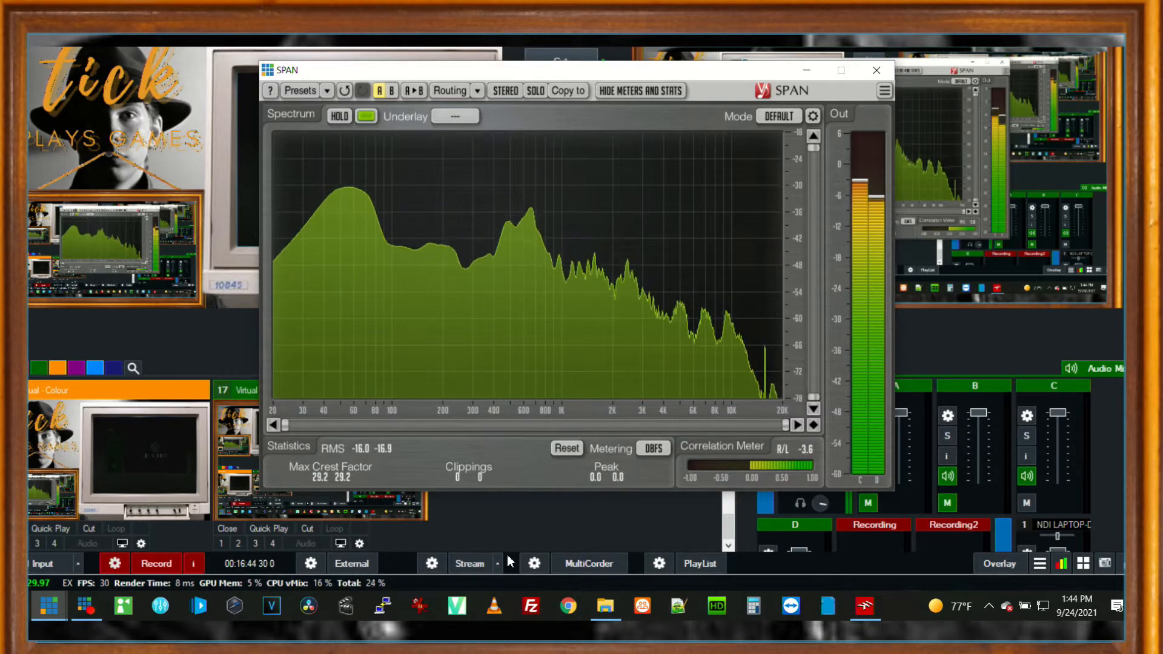
Close the TR5 Mic Room and Q3 Stereo editor windows, leaving SPAN open.
key("alt+Tab")
key("Tab")
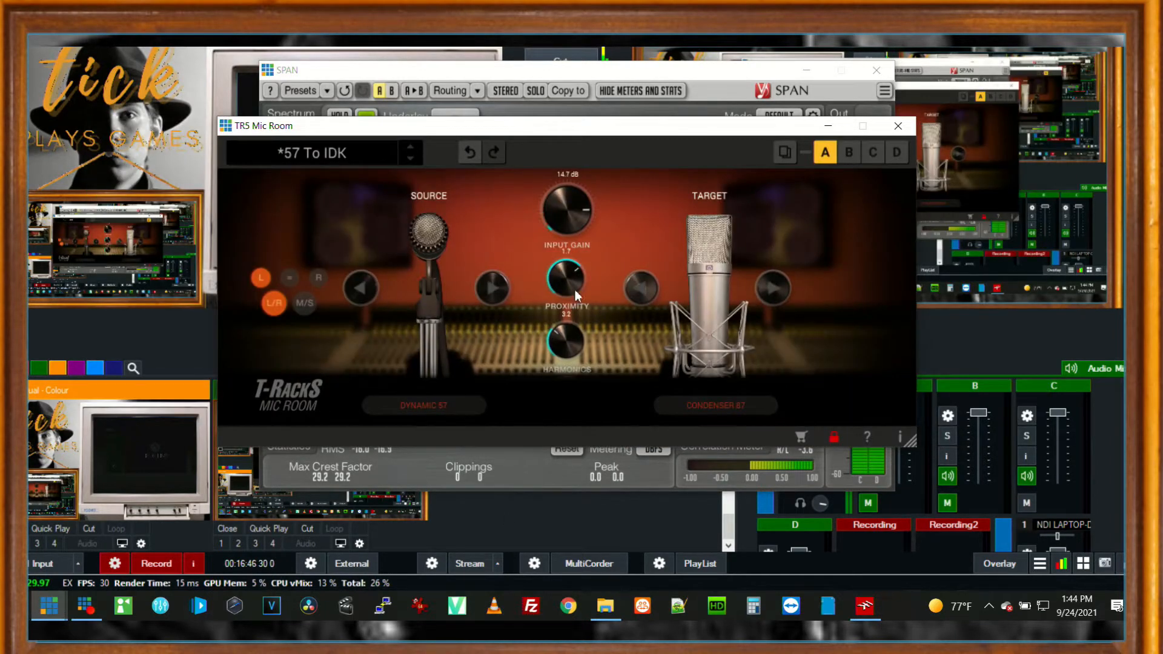
left_click(901, 130)
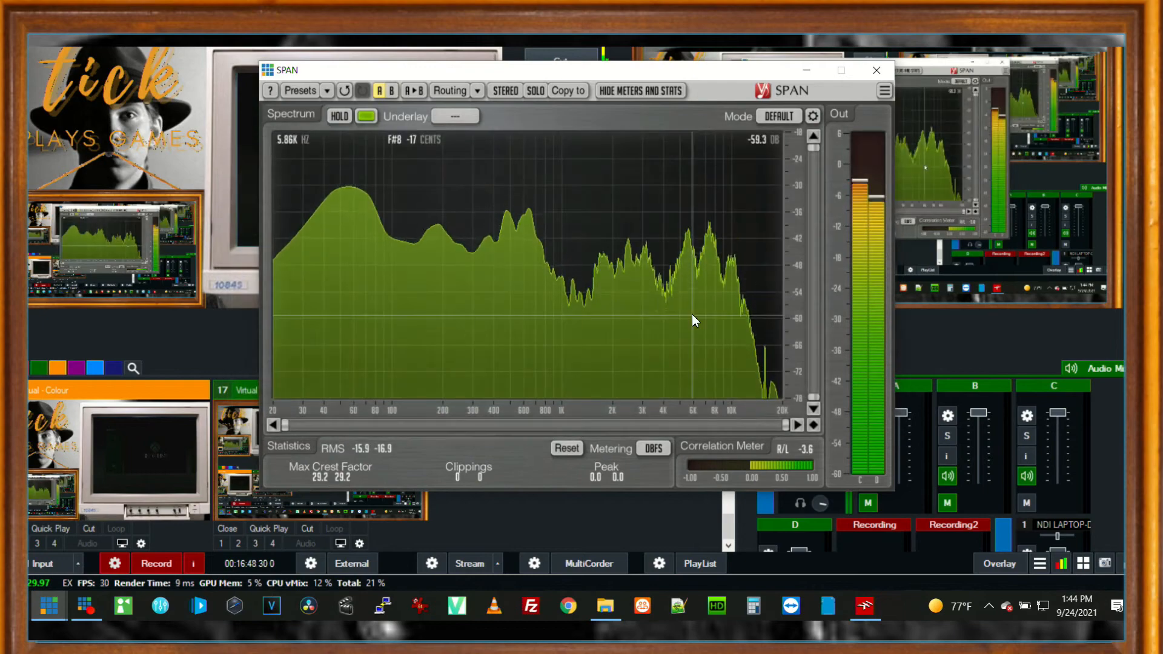
key("alt+Tab")
key("Tab")
key("Tab")
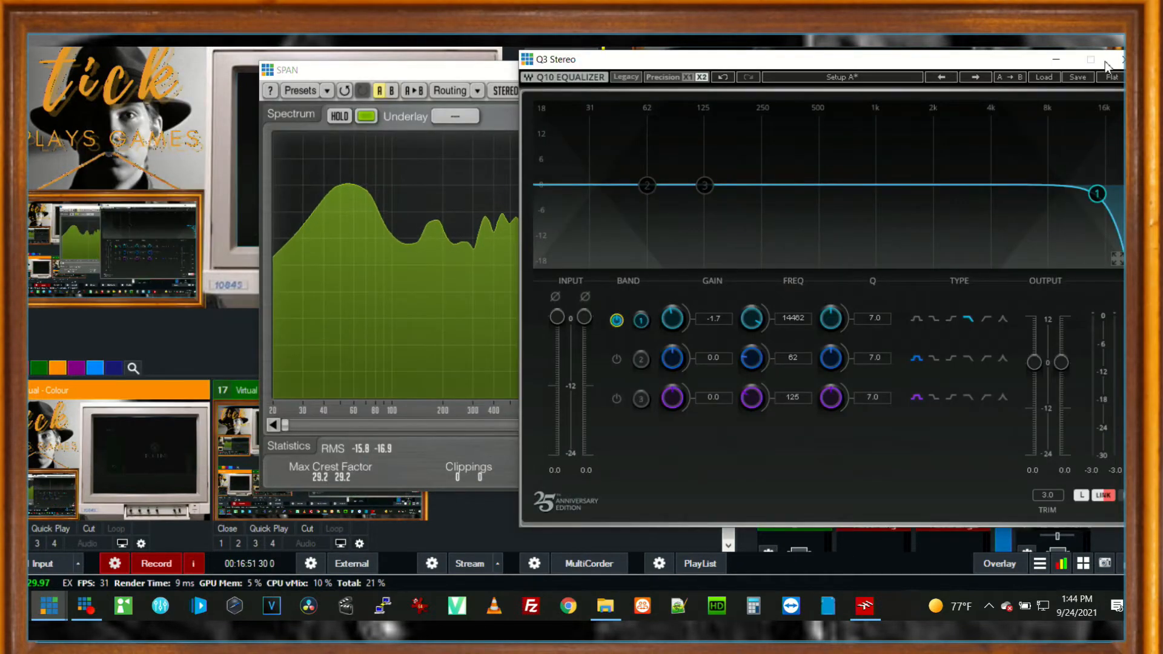
left_click(1106, 64)
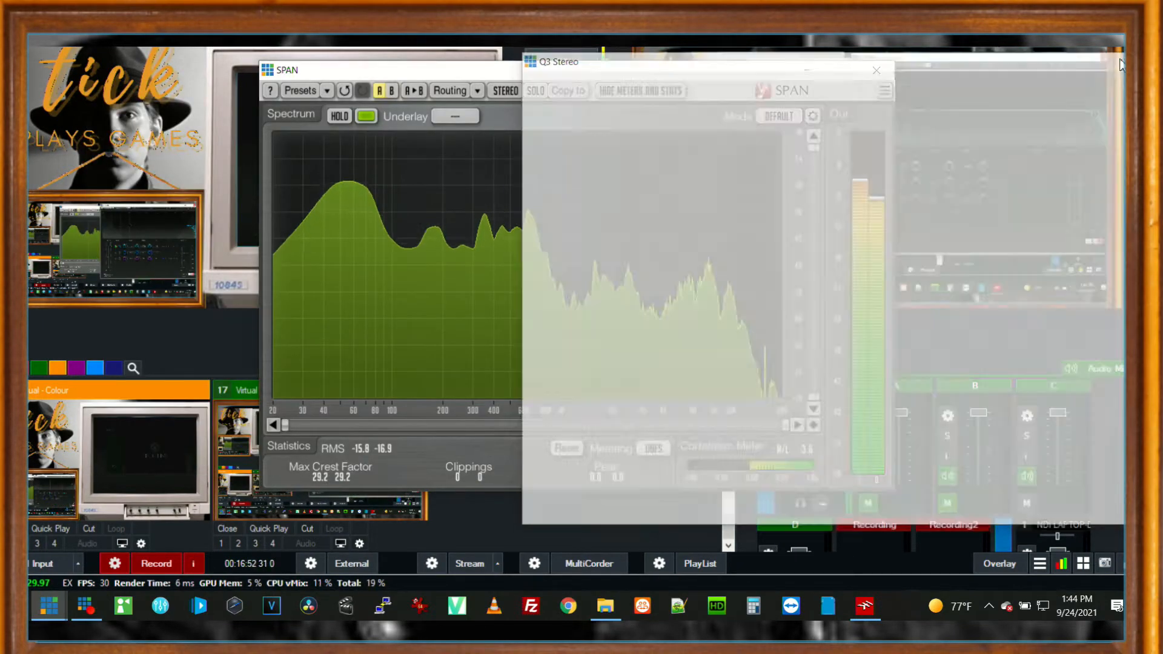
key("alt+Tab")
key("Tab")
key("Tab")
key("Tab")
key("Tab")
key("Tab")
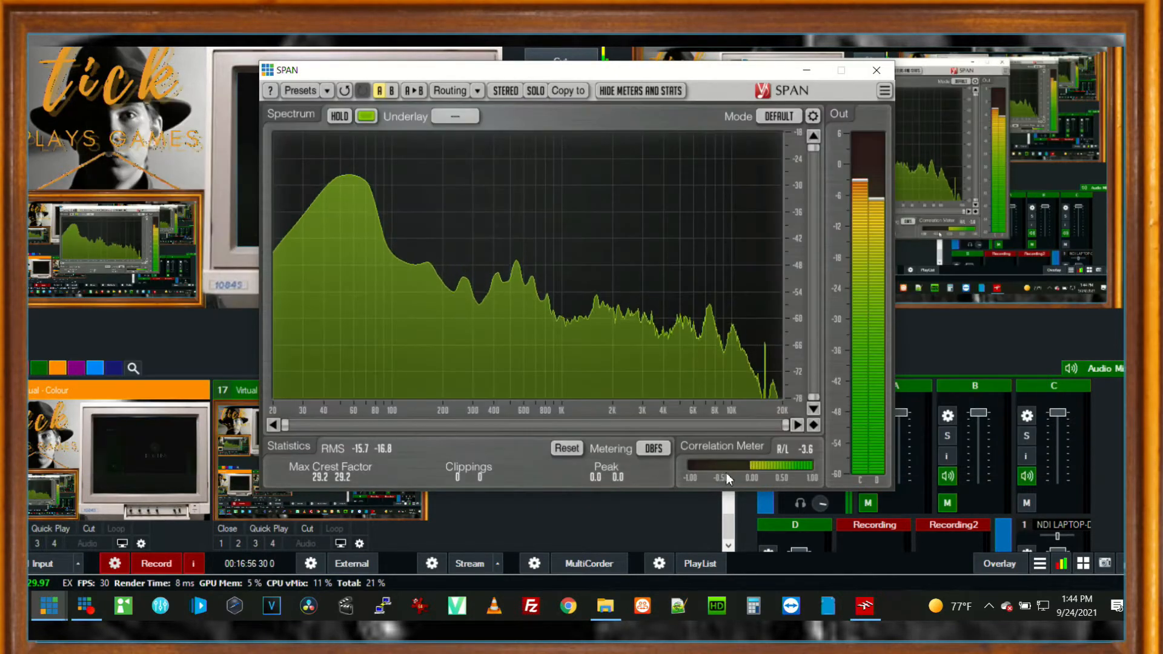
Reopen the plugin list of Audio In 1 from the audio mixer and disable TR5 Mic Room.
left_click(620, 537)
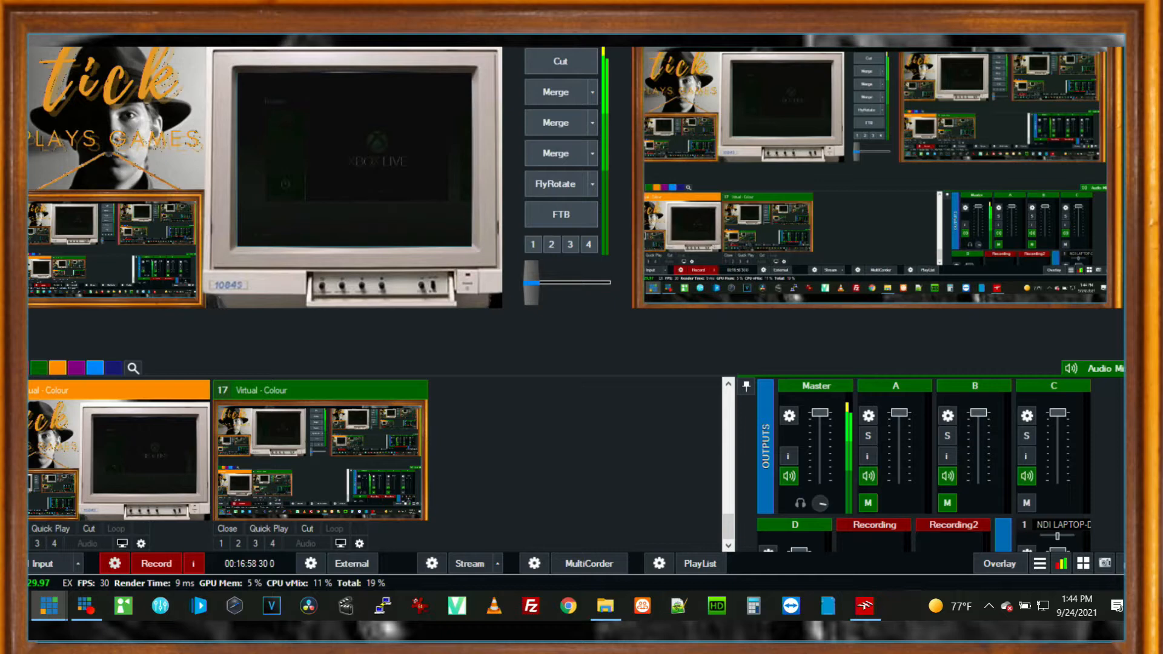
scroll(924, 464, "down", 4)
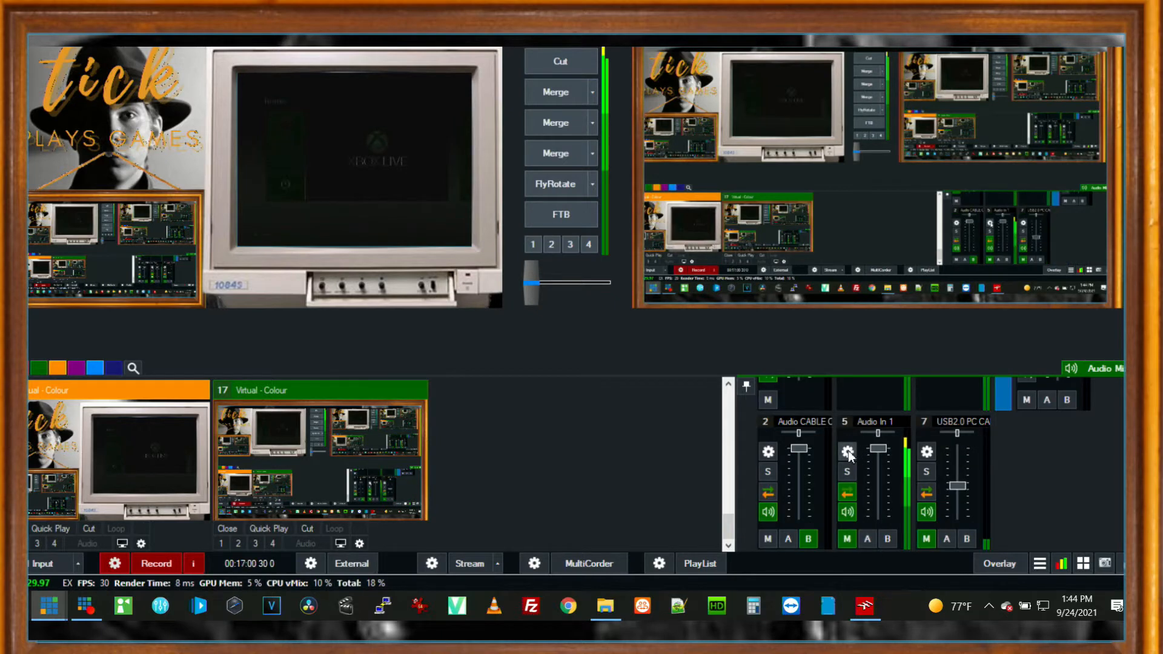
left_click(847, 452)
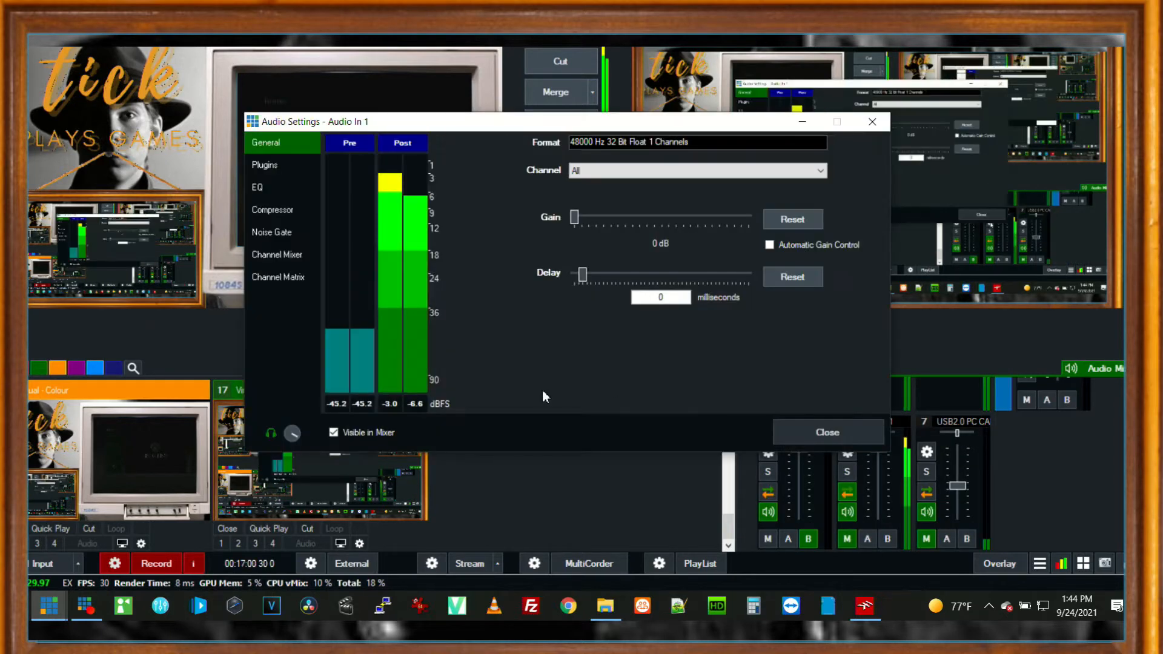
left_click(264, 165)
left_click(471, 191)
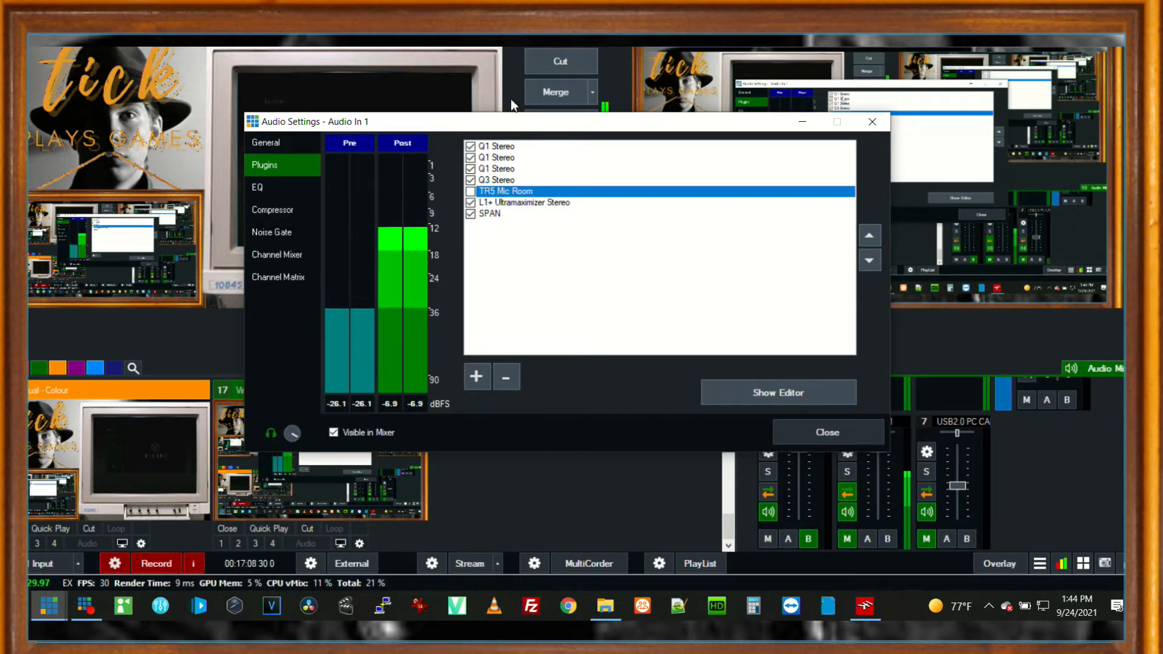
Arrange the Audio In 1 settings window and SPAN side by side so the plugin list and spectrum can be viewed together.
left_click_drag(525, 118, 769, 0)
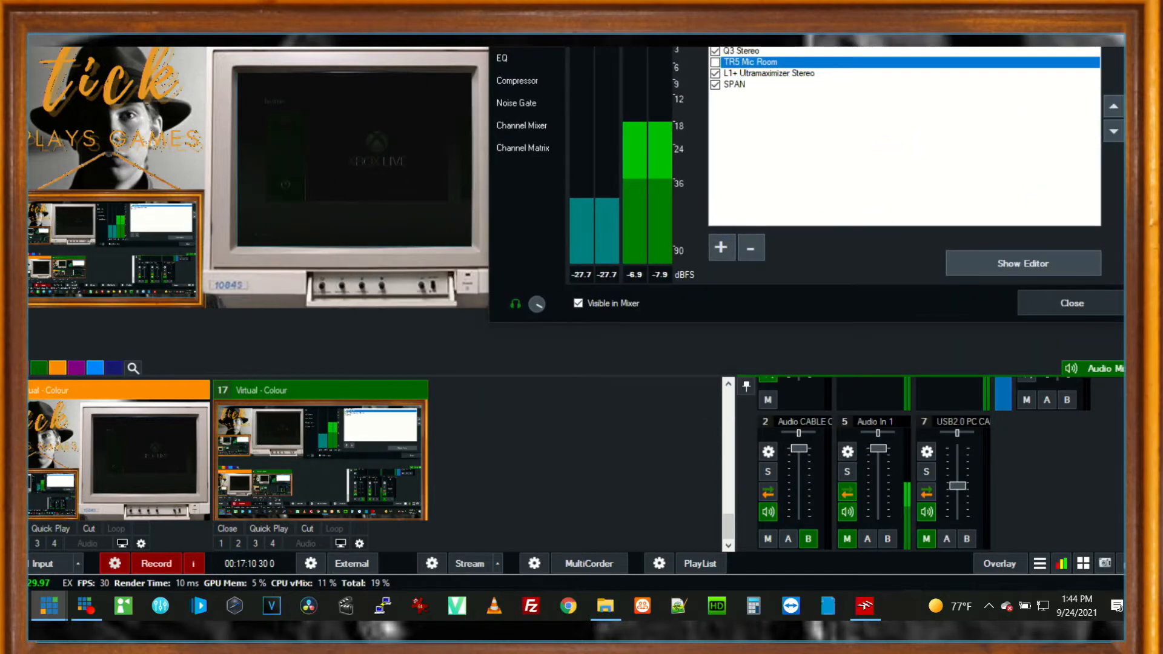
double_click(726, 88)
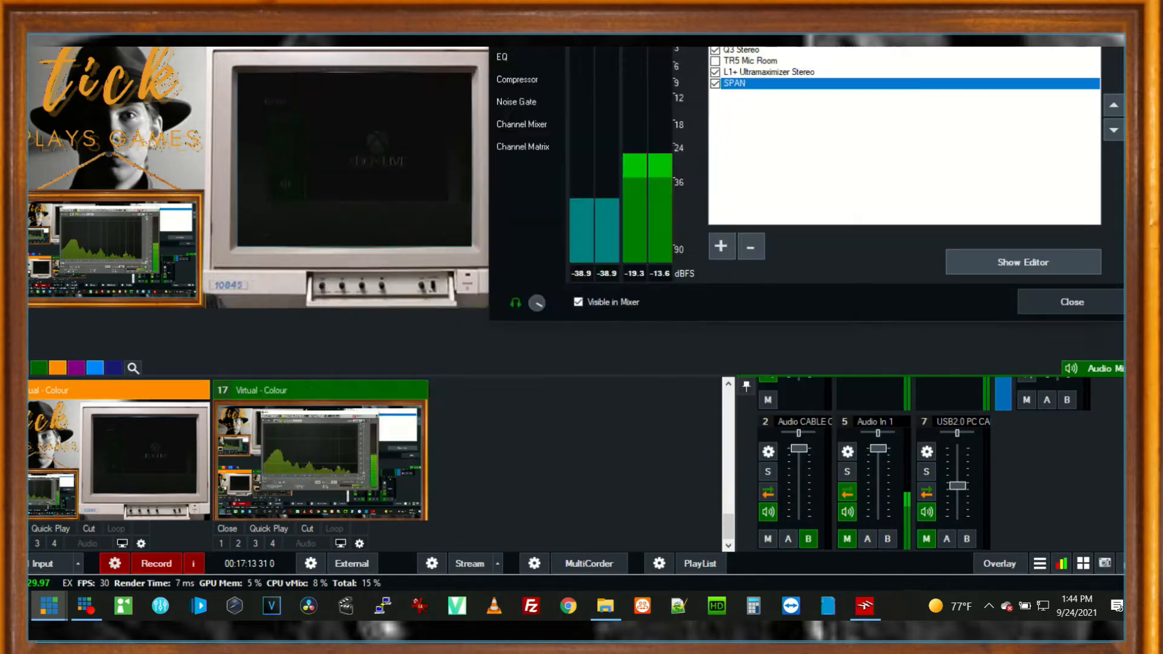
left_click_drag(742, 0, 244, 0)
key("alt+Tab")
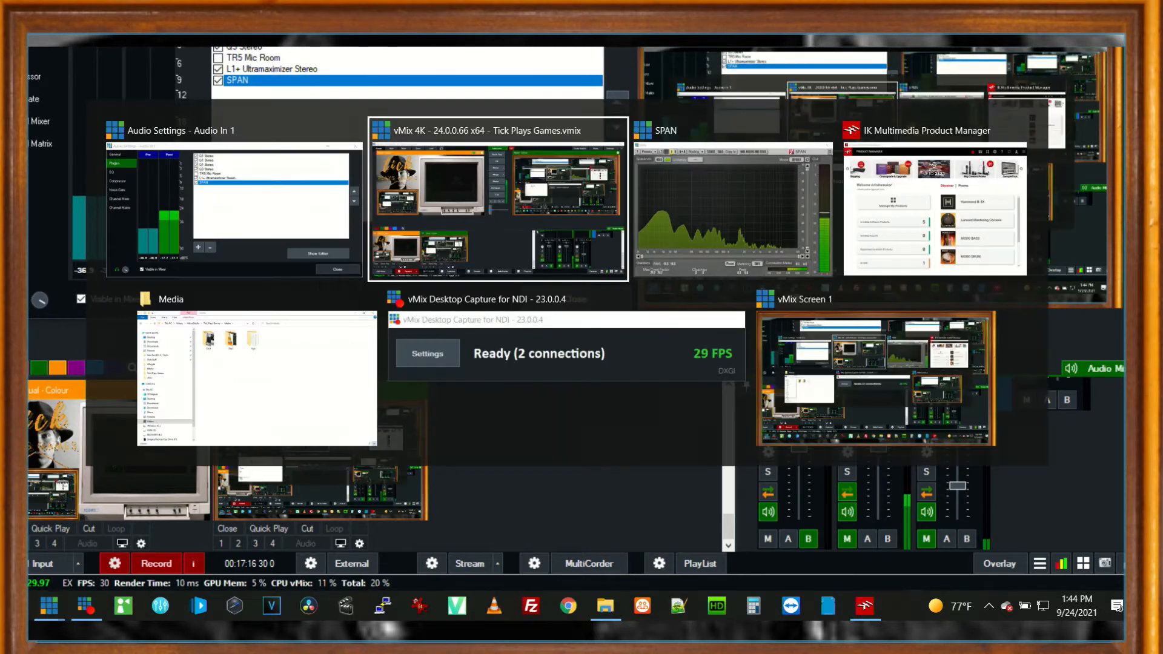
key("alt+Tab")
key("alt+Tab")
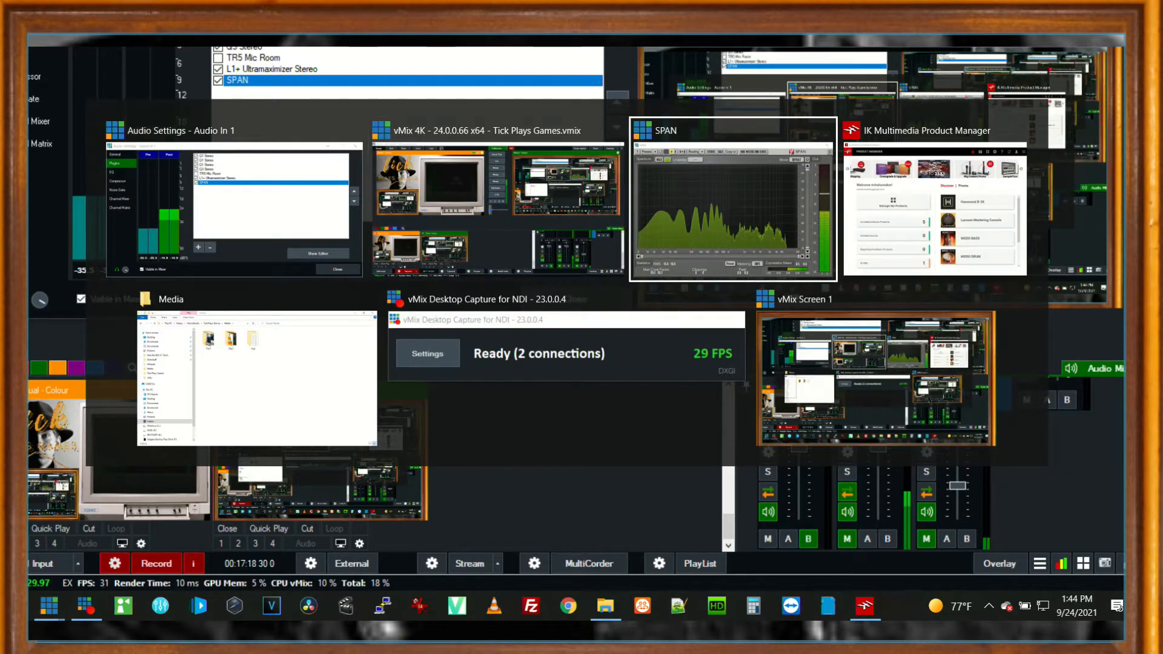
left_click_drag(536, 73, 784, 0)
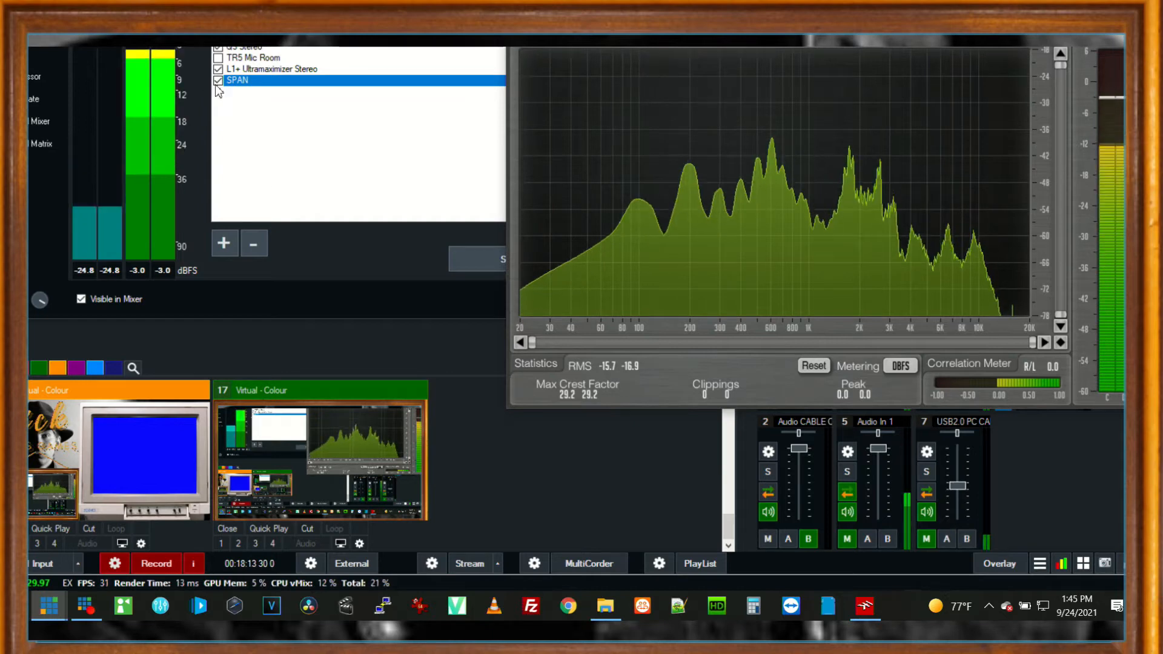
Open the Q3 Stereo editor and turn on band 2 as a high-pass filter with frequency 95, gain -18.0 and Q 5.3.
double_click(236, 49)
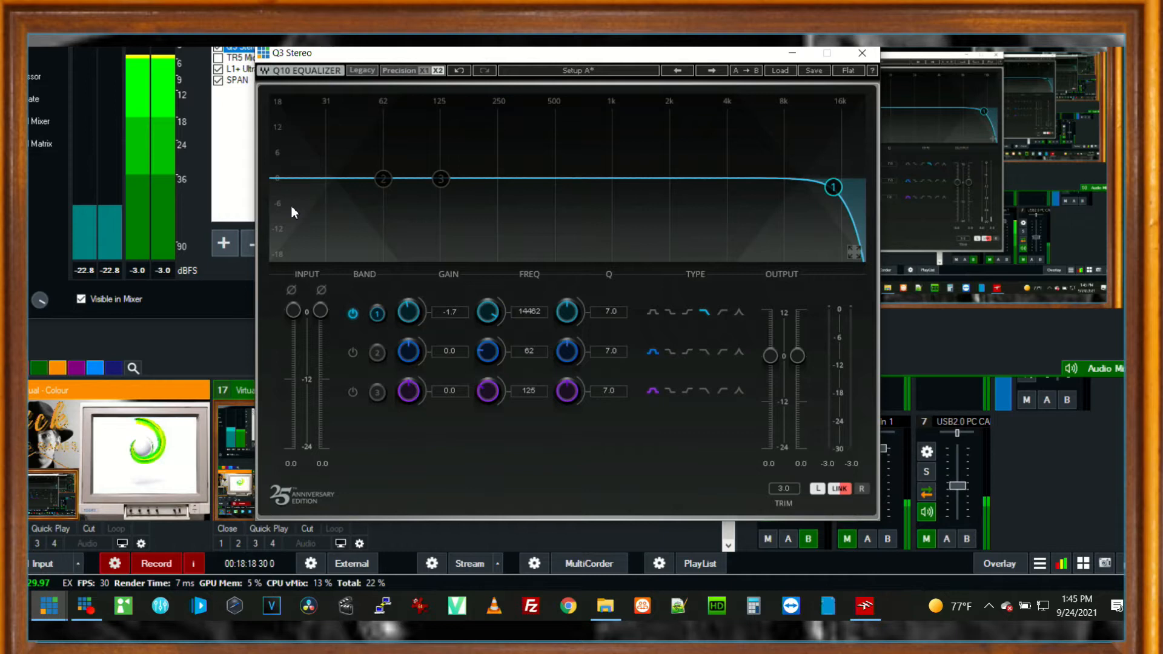
left_click(383, 179)
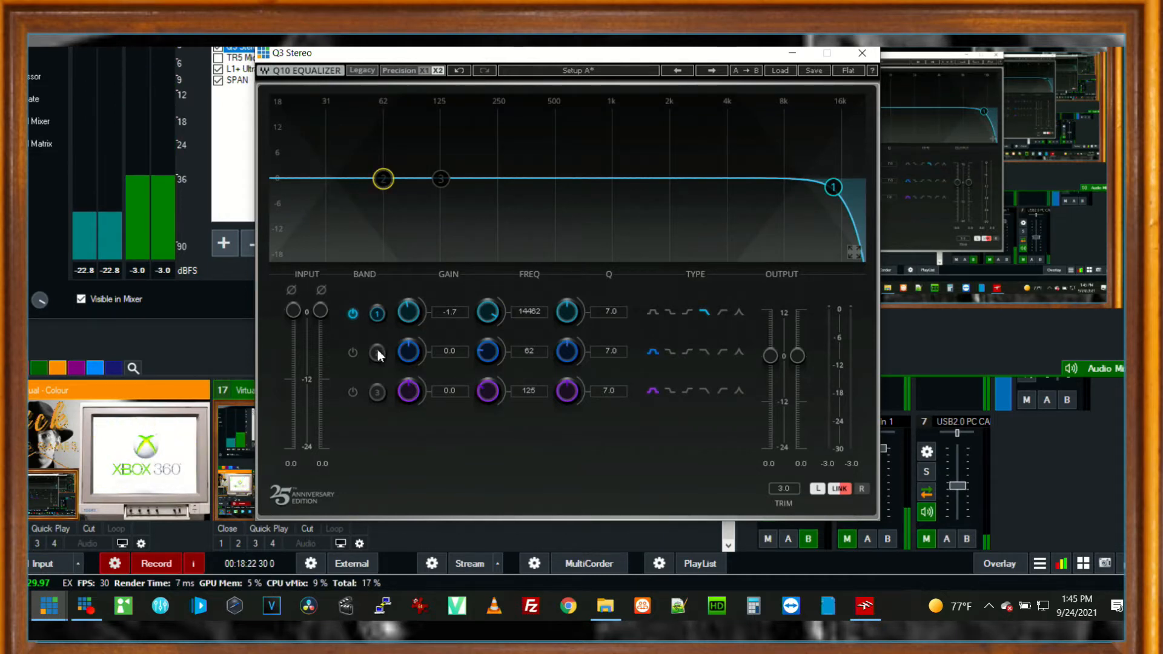
left_click_drag(383, 180, 274, 255)
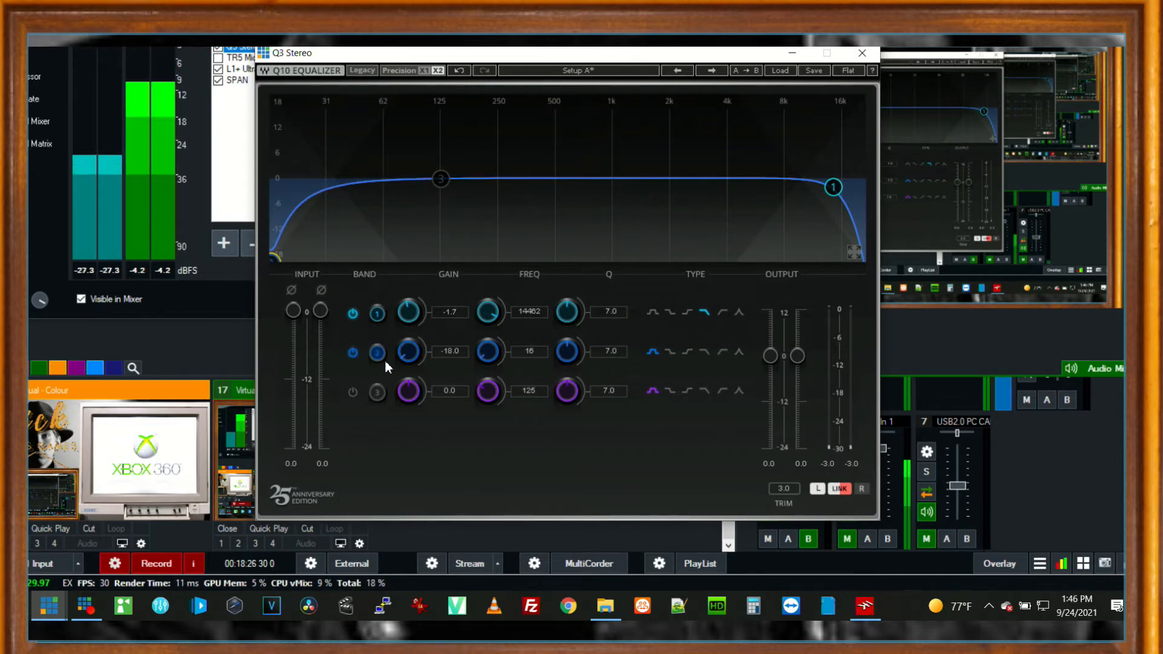
scroll(484, 359, "up", 2)
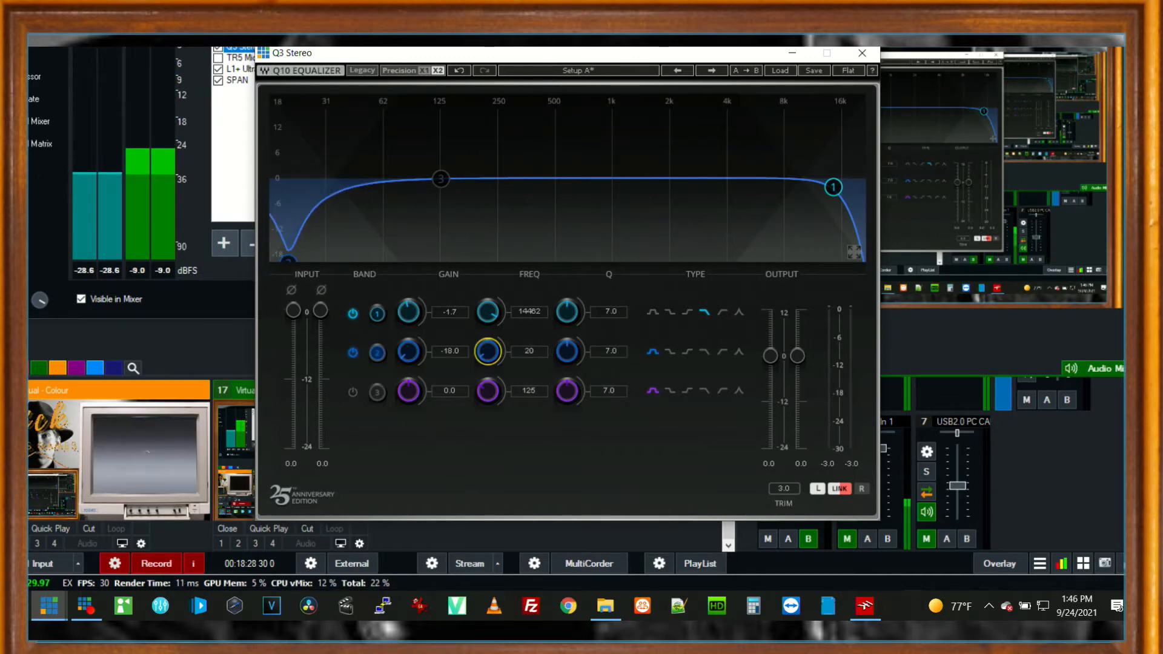
left_click(721, 356)
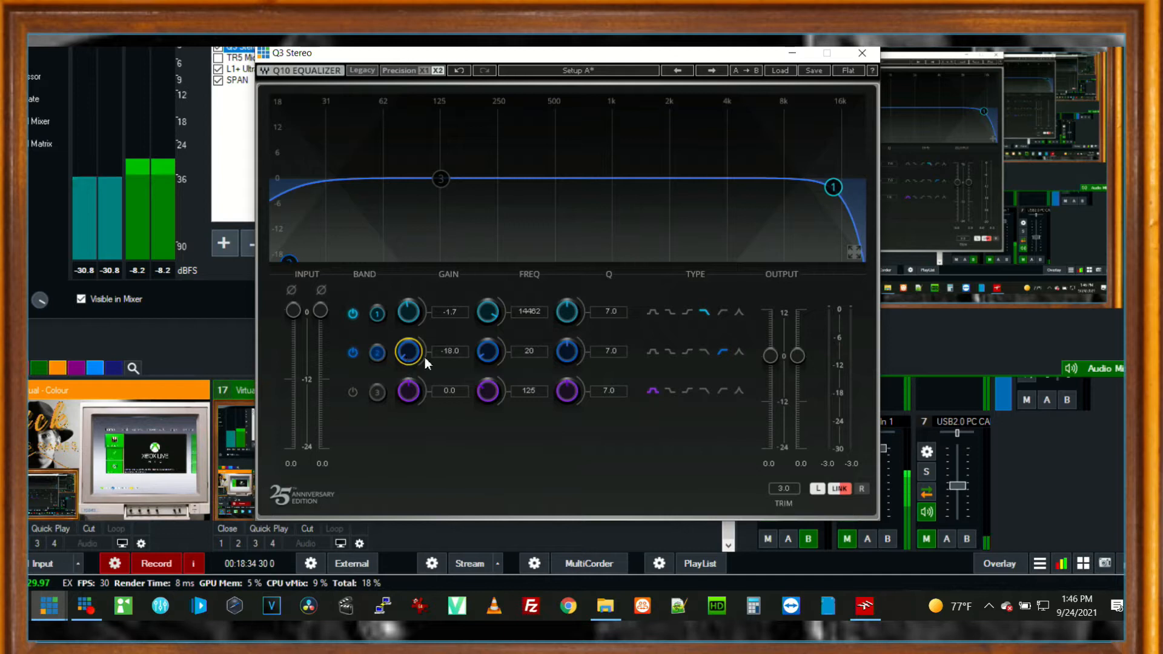
left_click(565, 348)
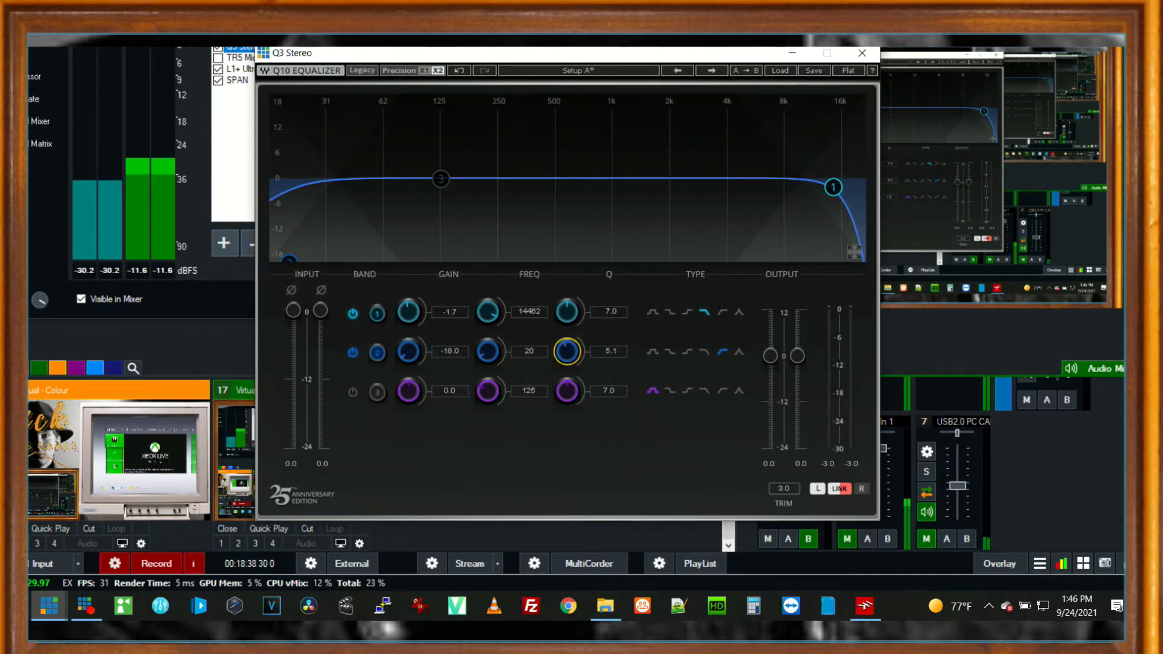
left_click_drag(485, 356, 485, 336)
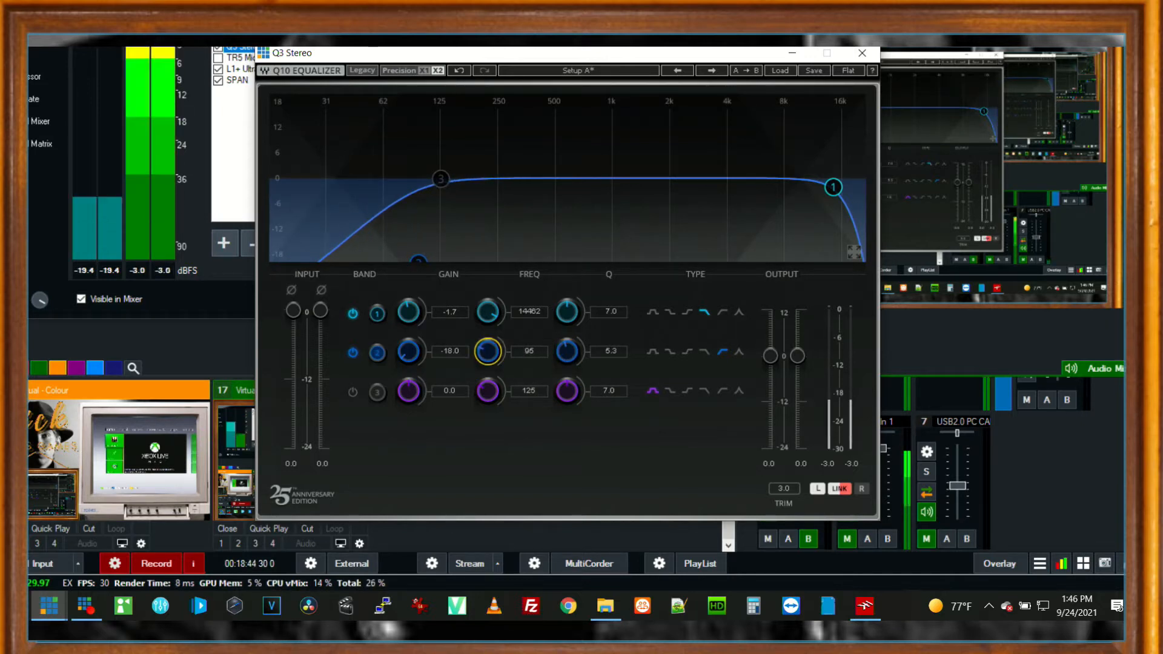
Place SPAN beside the Q3 Stereo editor and turn off band 2 to examine the spectrum without the high-pass filter.
key("alt+Tab")
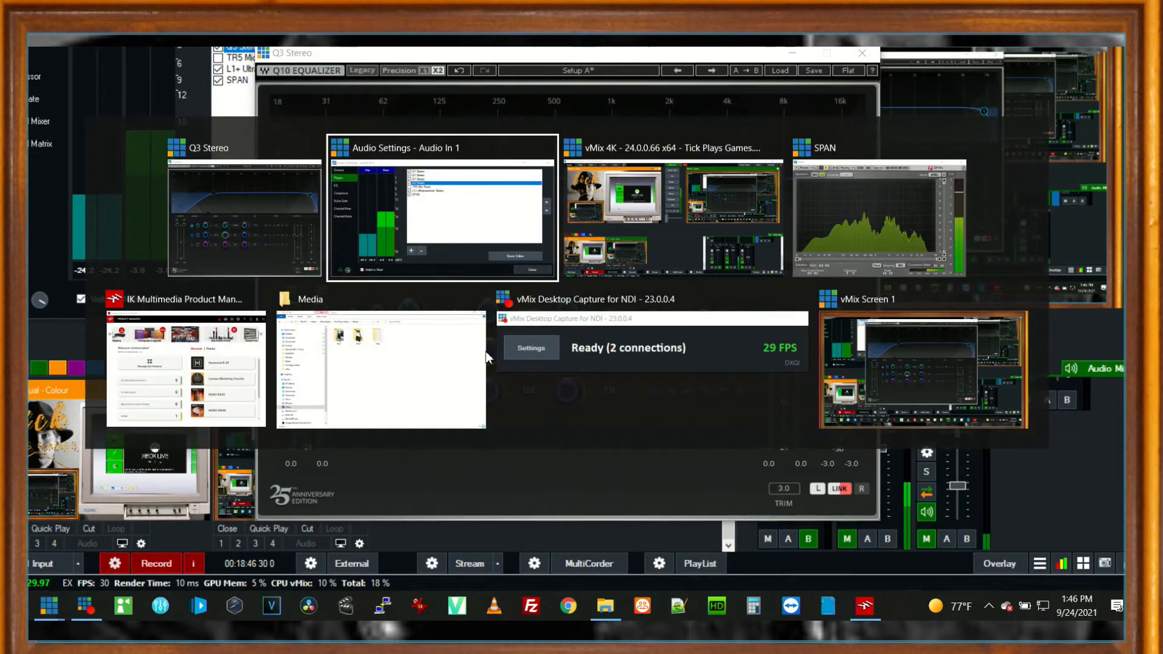
key("alt+Tab")
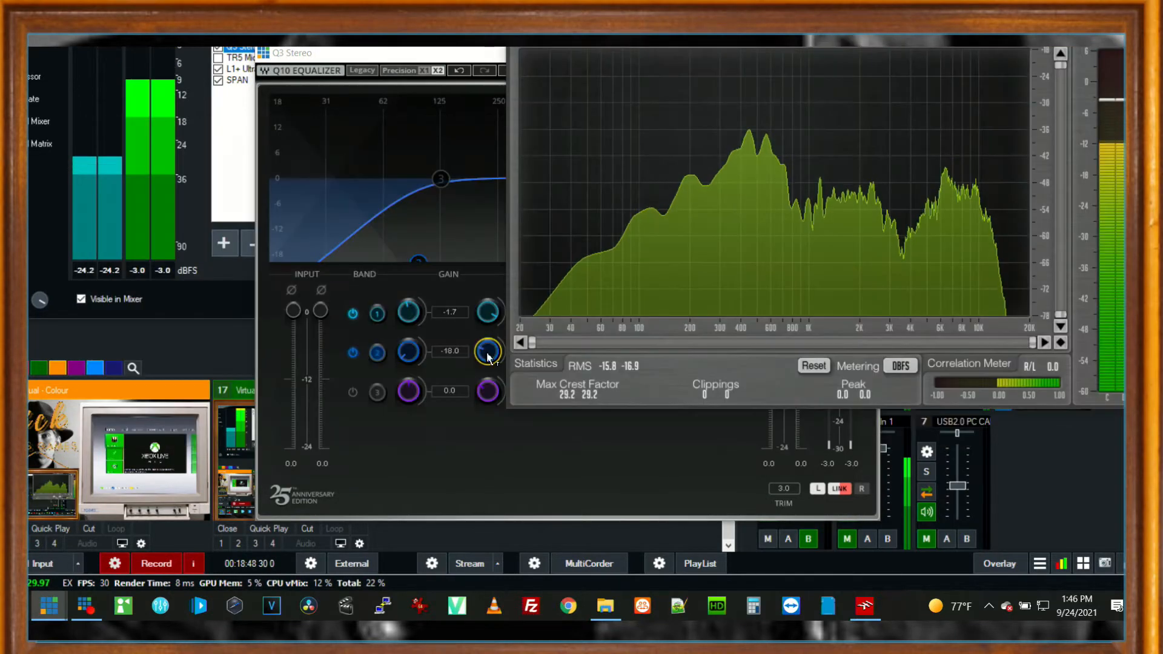
left_click_drag(402, 53, 145, 57)
left_click_drag(788, 48, 809, 54)
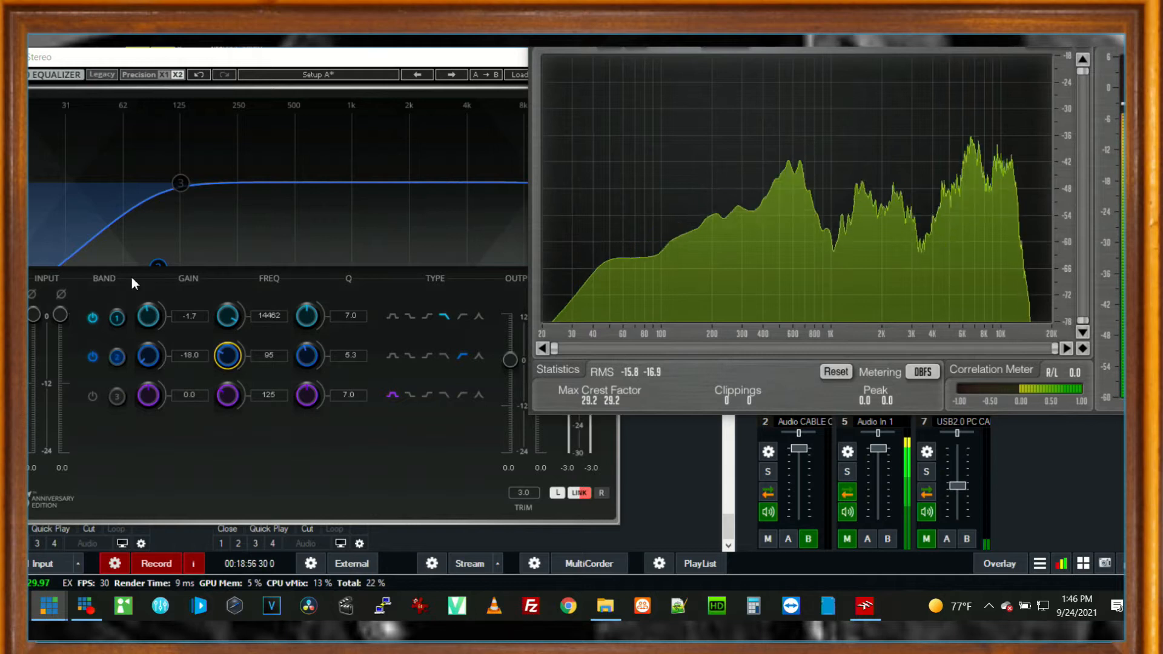
left_click(92, 357)
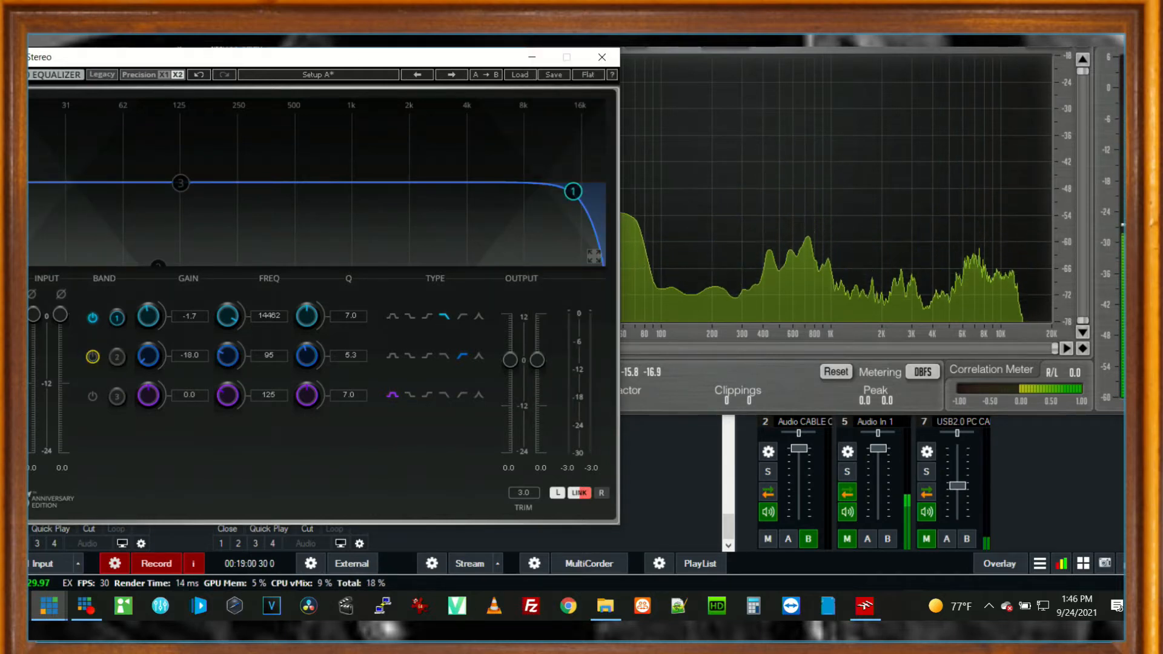
Swap the SPAN and Q3 Stereo windows so both graphs can be read, and turn band 2 back on to compare the low end.
left_click_drag(430, 63, 954, 32)
left_click_drag(834, 2, 286, 62)
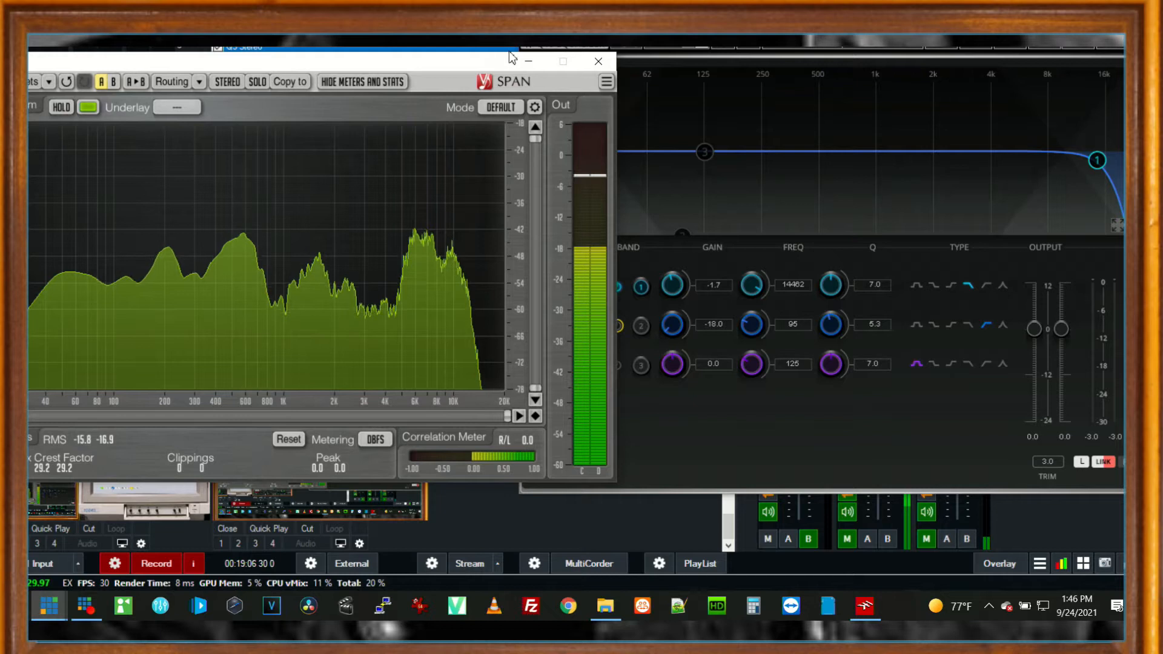
left_click(840, 40)
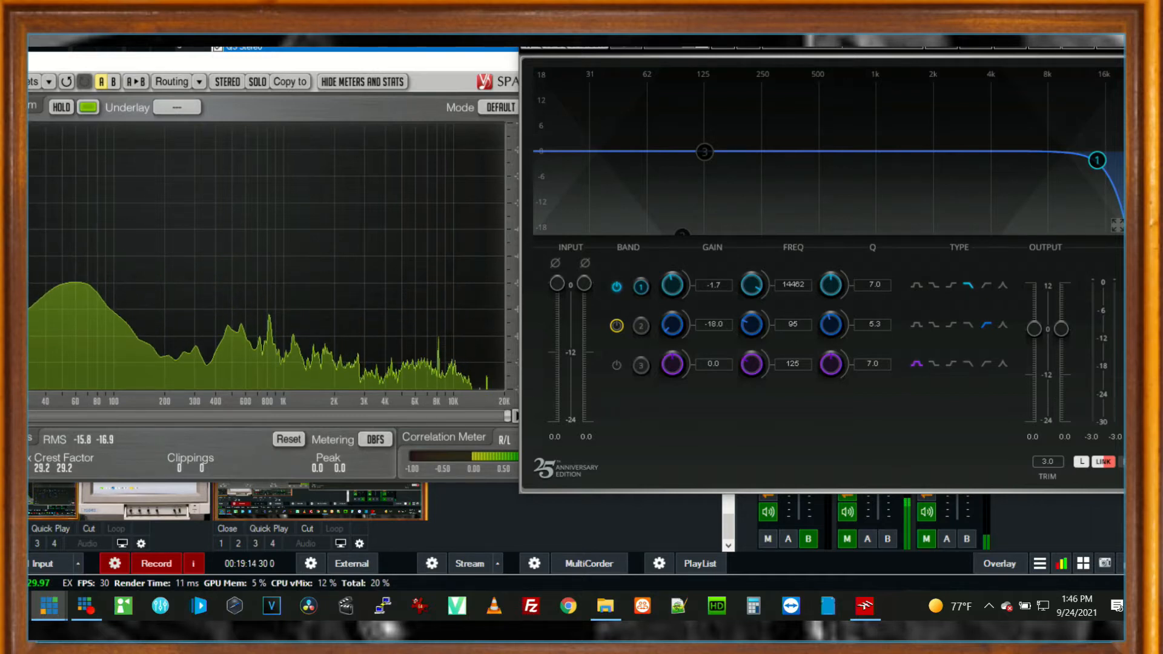
left_click_drag(229, 63, 242, 86)
left_click_drag(787, 46, 841, 47)
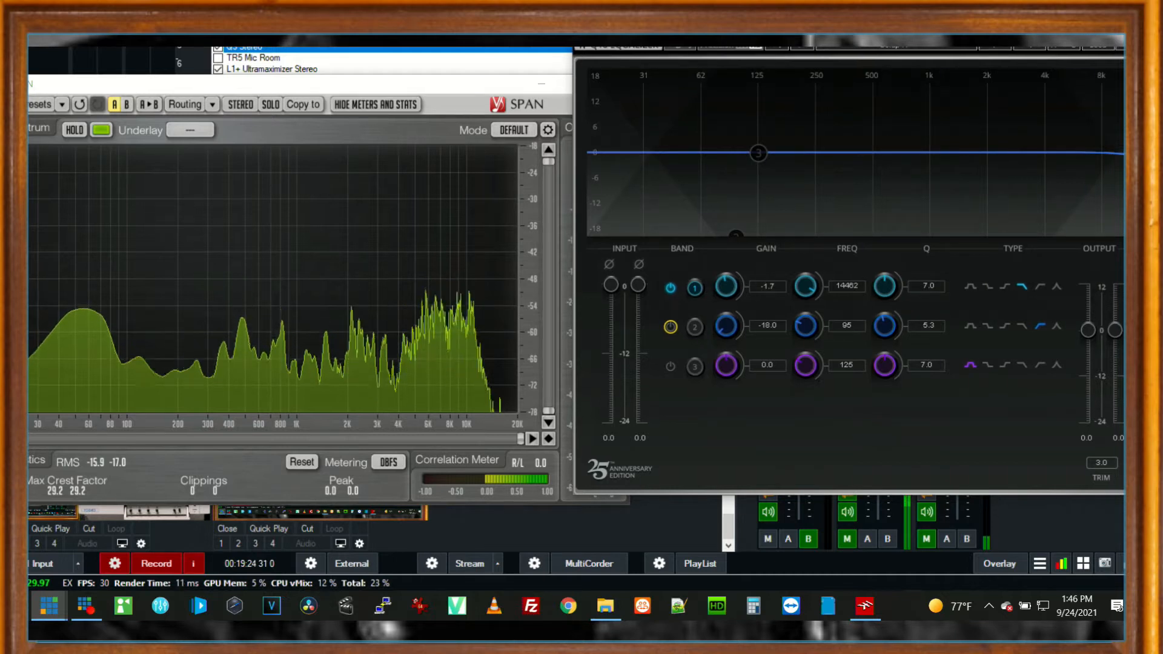
left_click(671, 327)
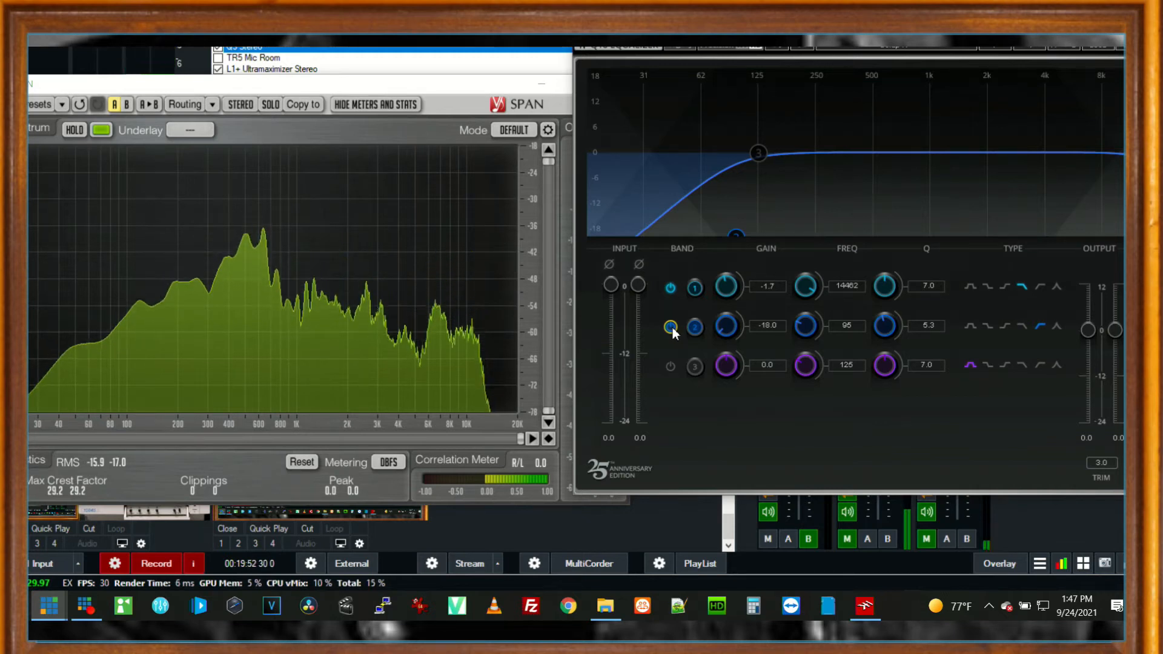
Close the Q3 Stereo editor and the SPAN window to uncover the plugin list of Audio In 1.
left_click_drag(933, 40, 716, 50)
left_click(972, 50)
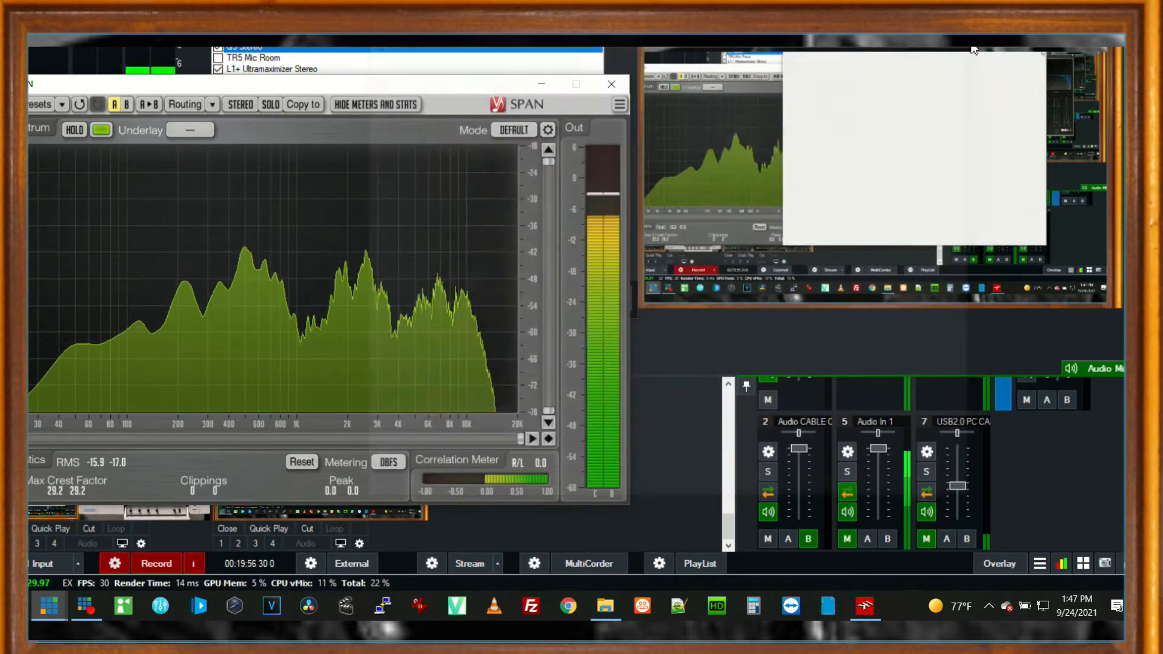
left_click(611, 84)
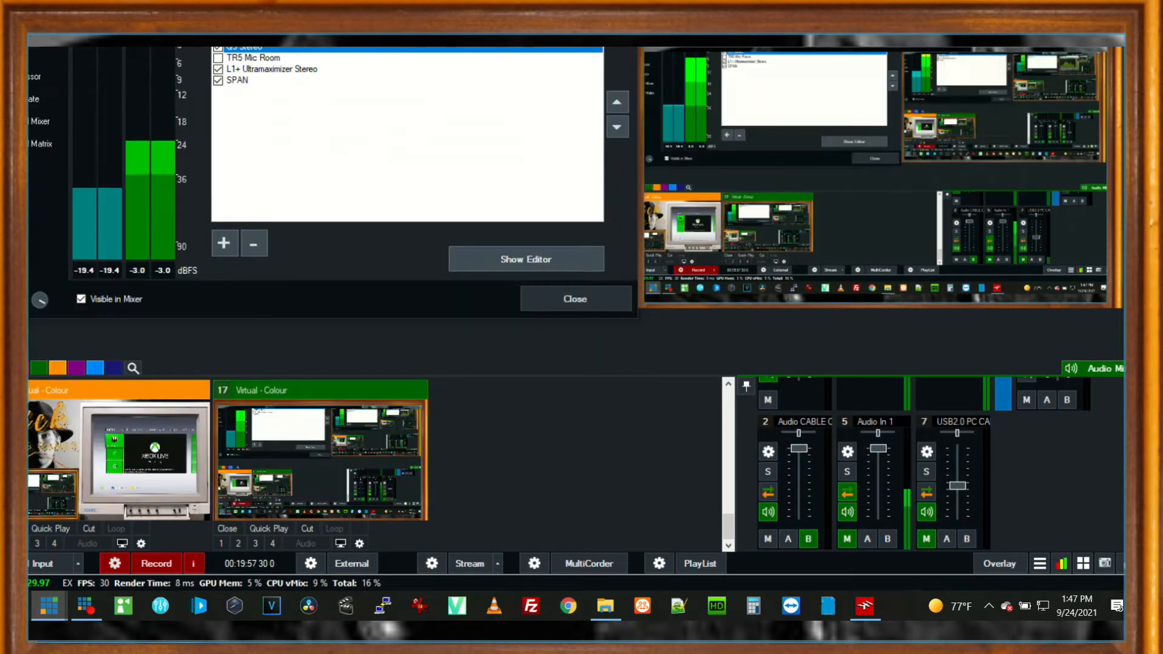
Add the Q1 Stereo plugin to Audio In 1, using the WaveShell1-VST3 10.0_x64 driver.
left_click(225, 244)
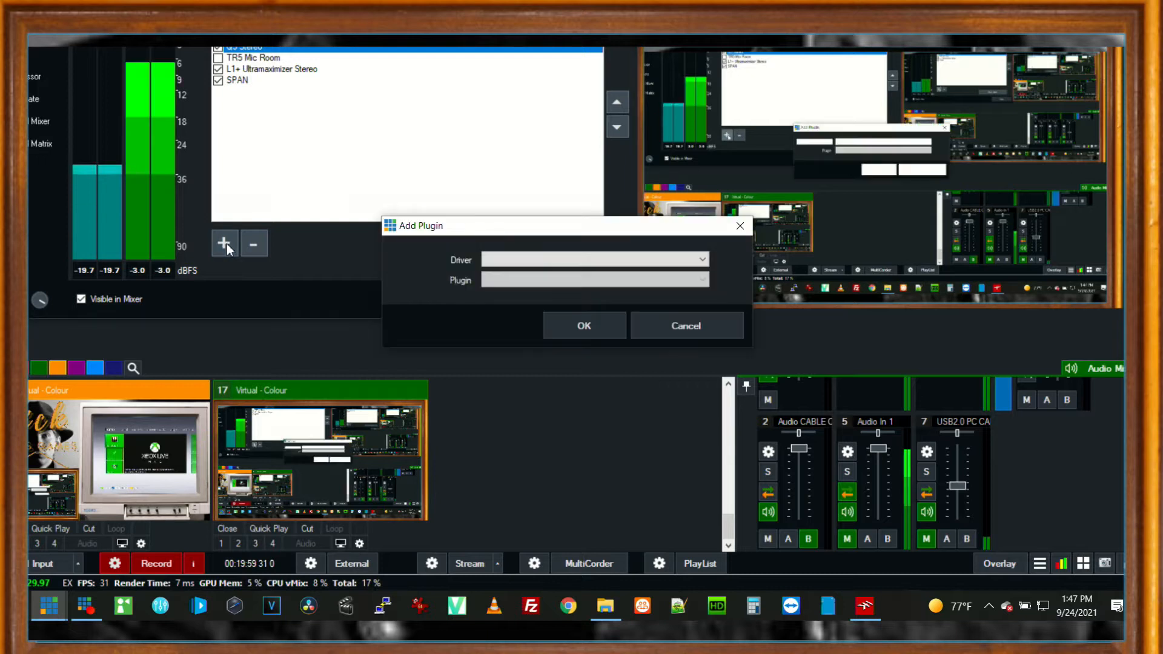
left_click(513, 258)
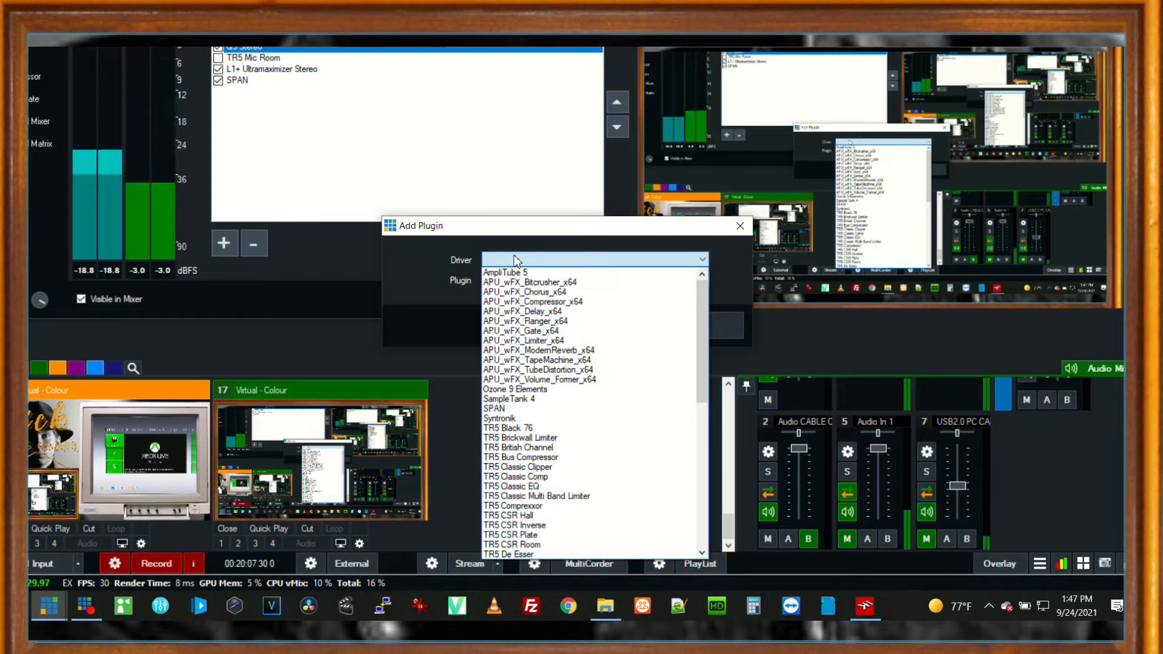
left_click_drag(700, 373, 712, 545)
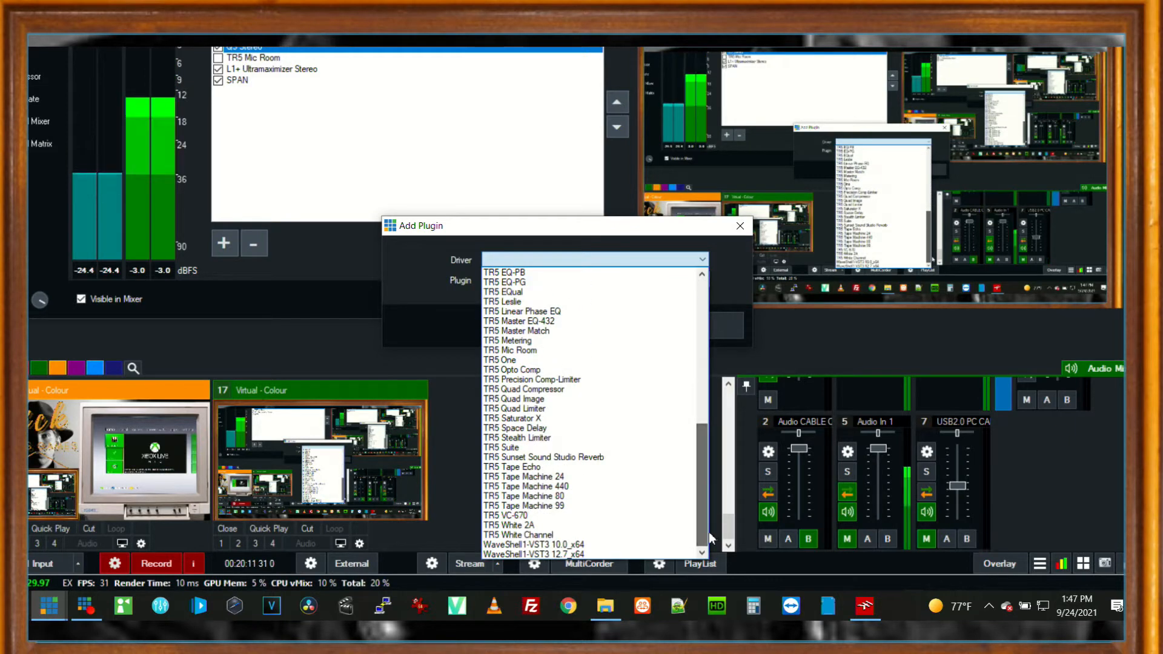
left_click(533, 544)
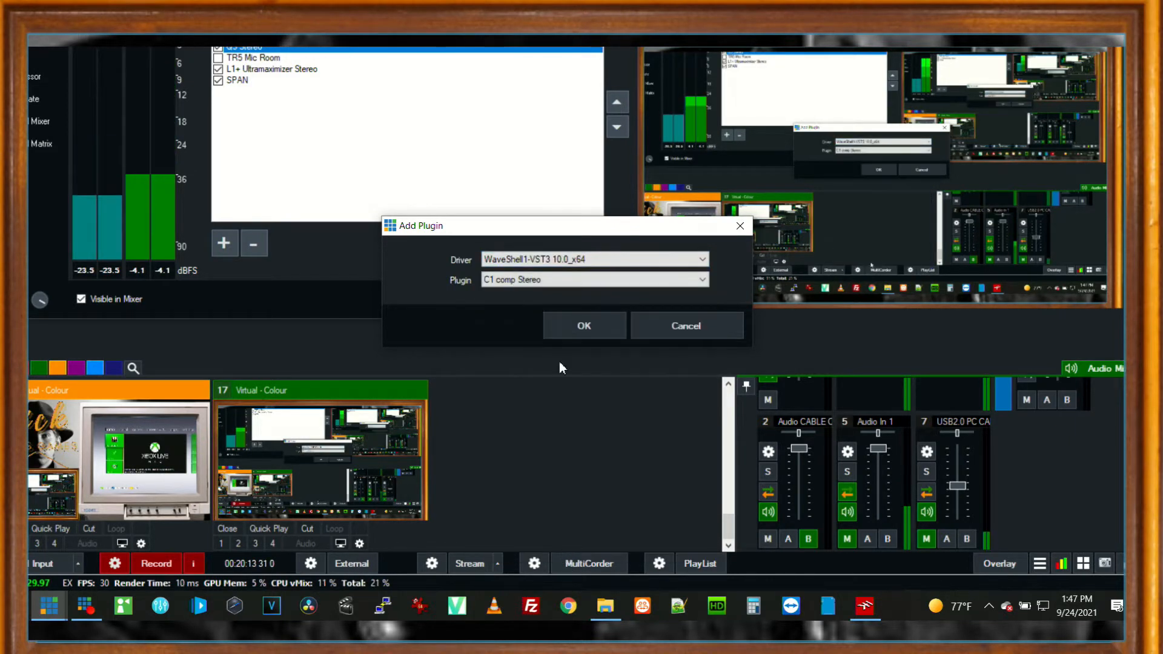
left_click(536, 280)
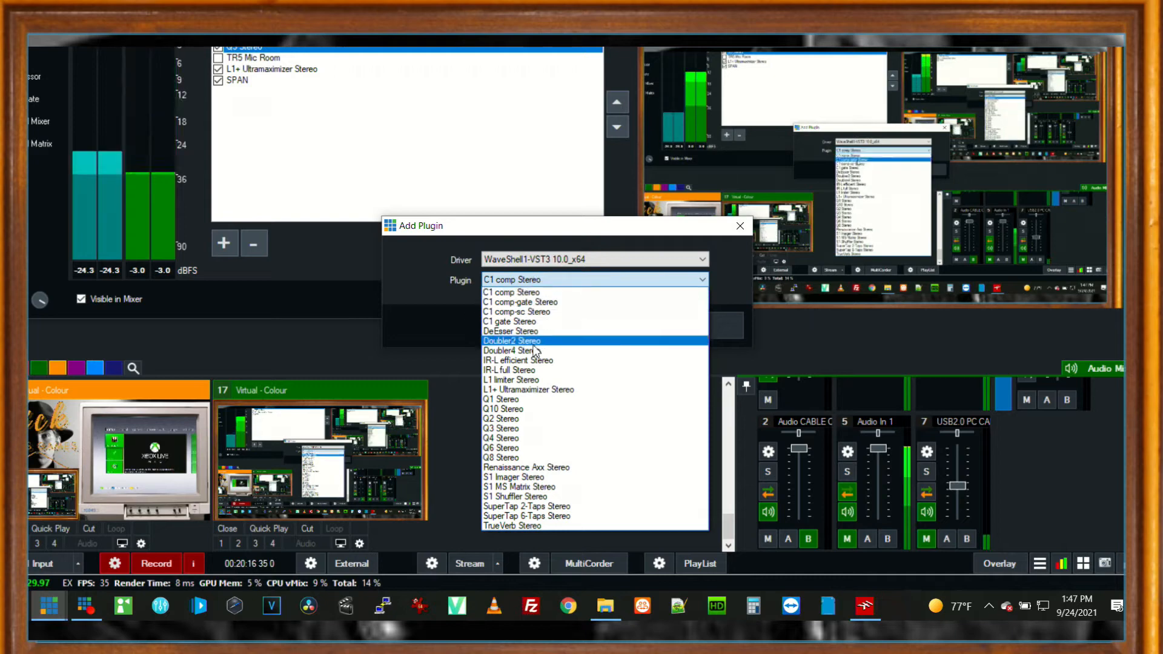
left_click(533, 400)
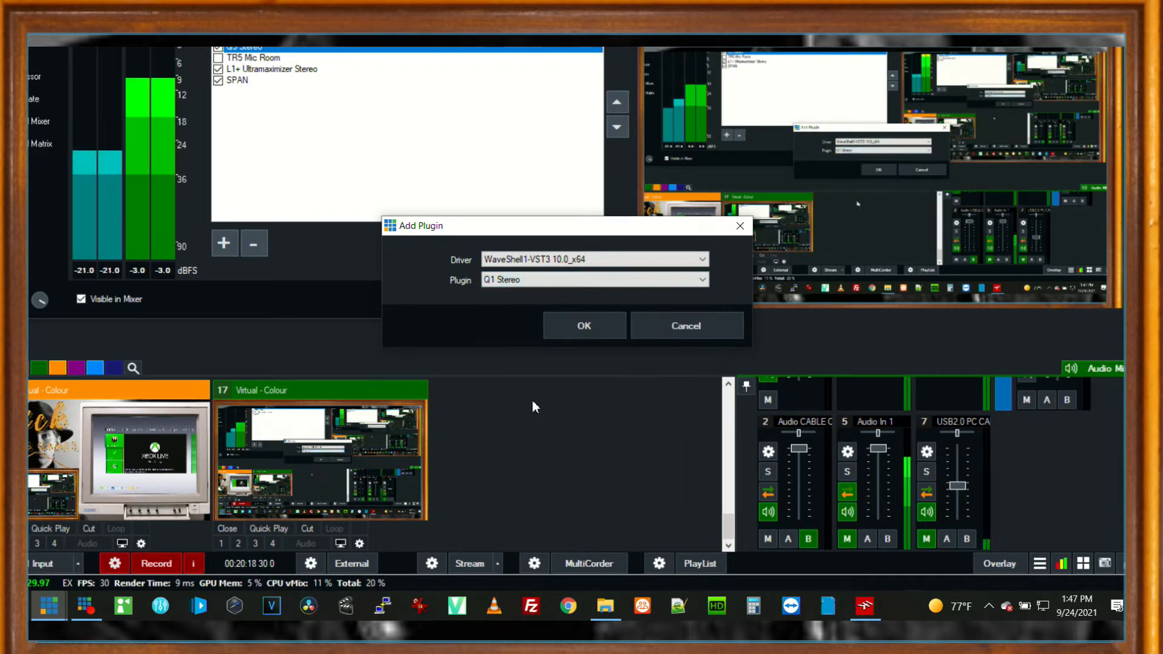
left_click(582, 326)
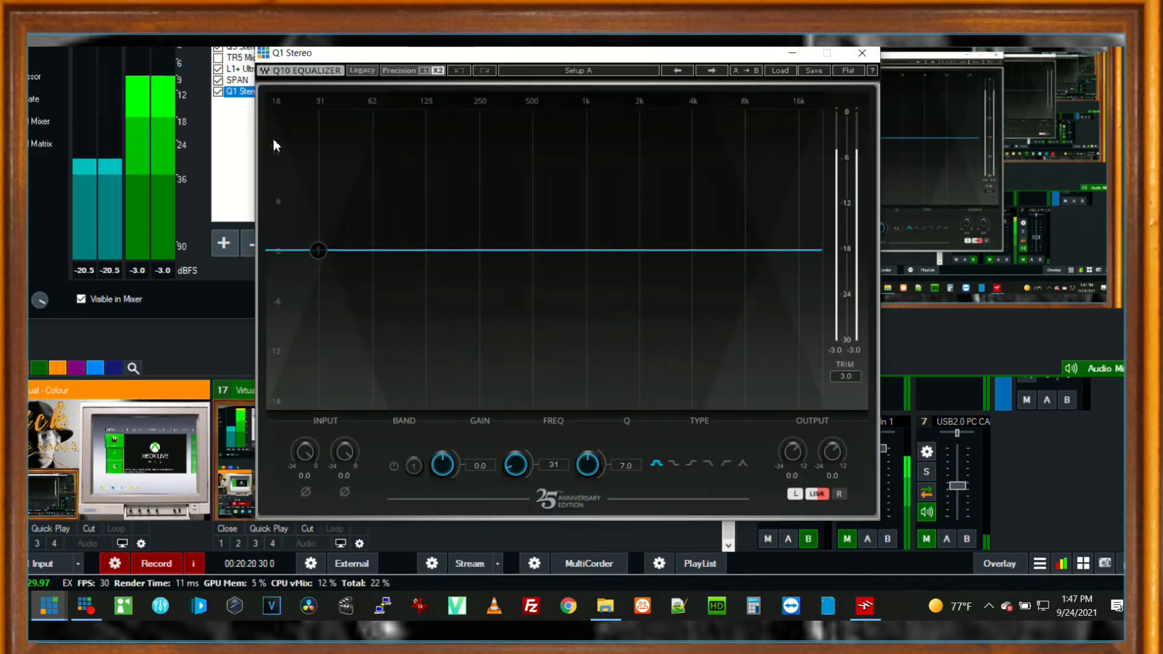
Move the newly added Q1 Stereo up three places in the plugin list, directly above TR5 Mic Room.
left_click(231, 92)
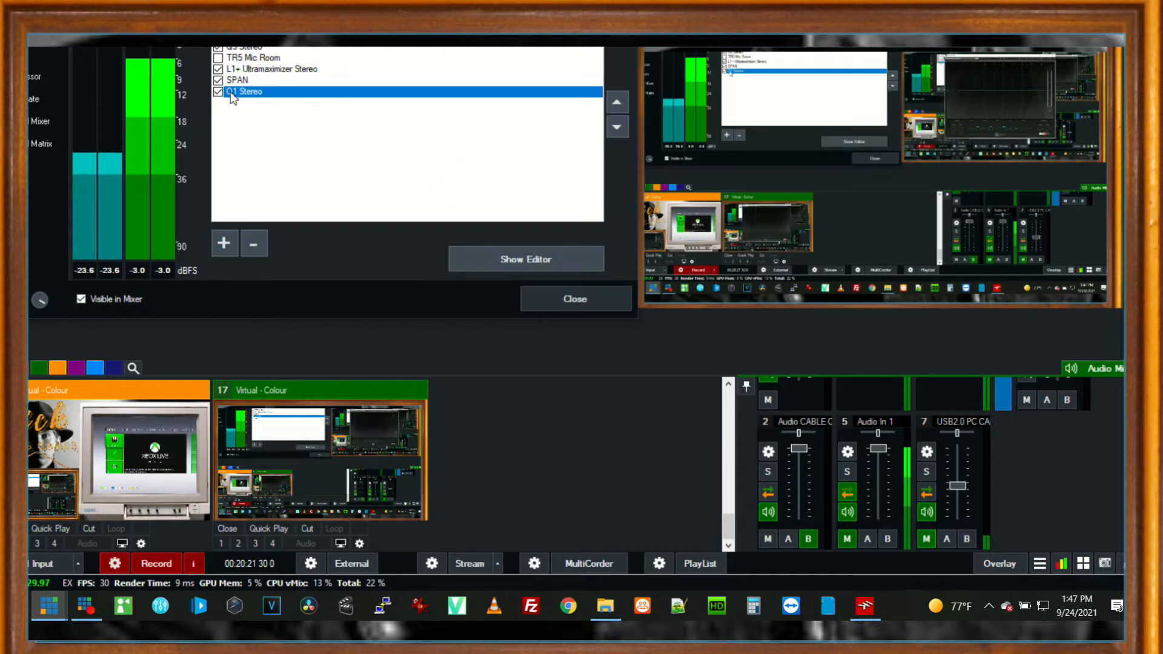
left_click(617, 104)
left_click(616, 105)
left_click(617, 104)
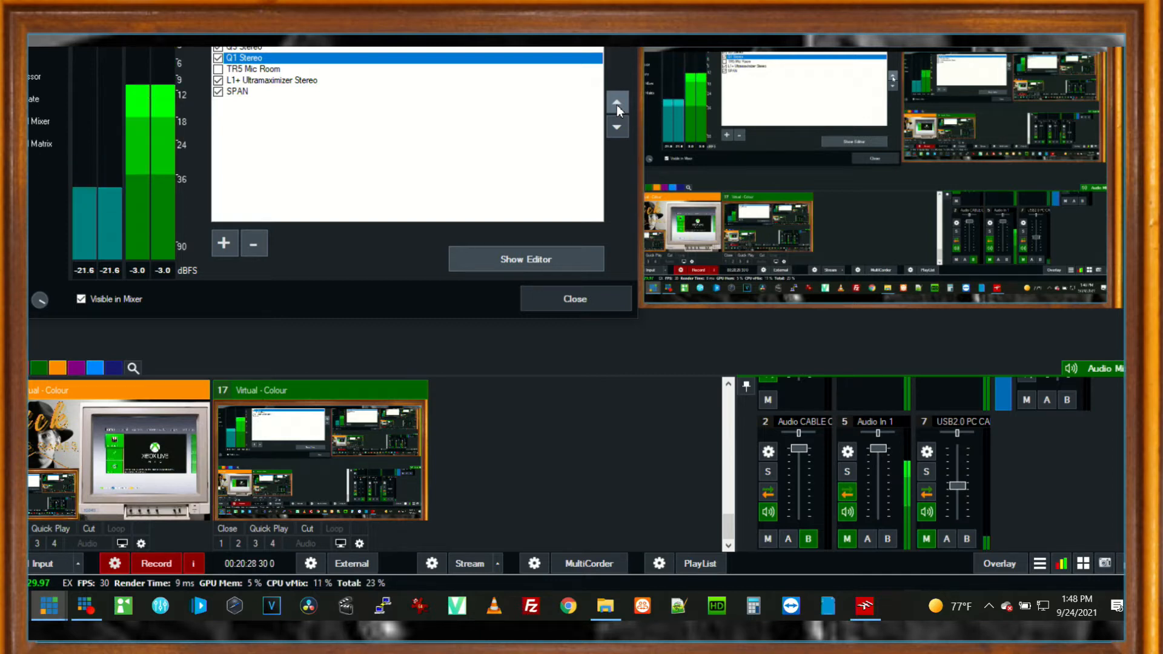
Open the editor of the new Q1 Stereo and bring SPAN forward, arranging the two windows side by side.
double_click(266, 58)
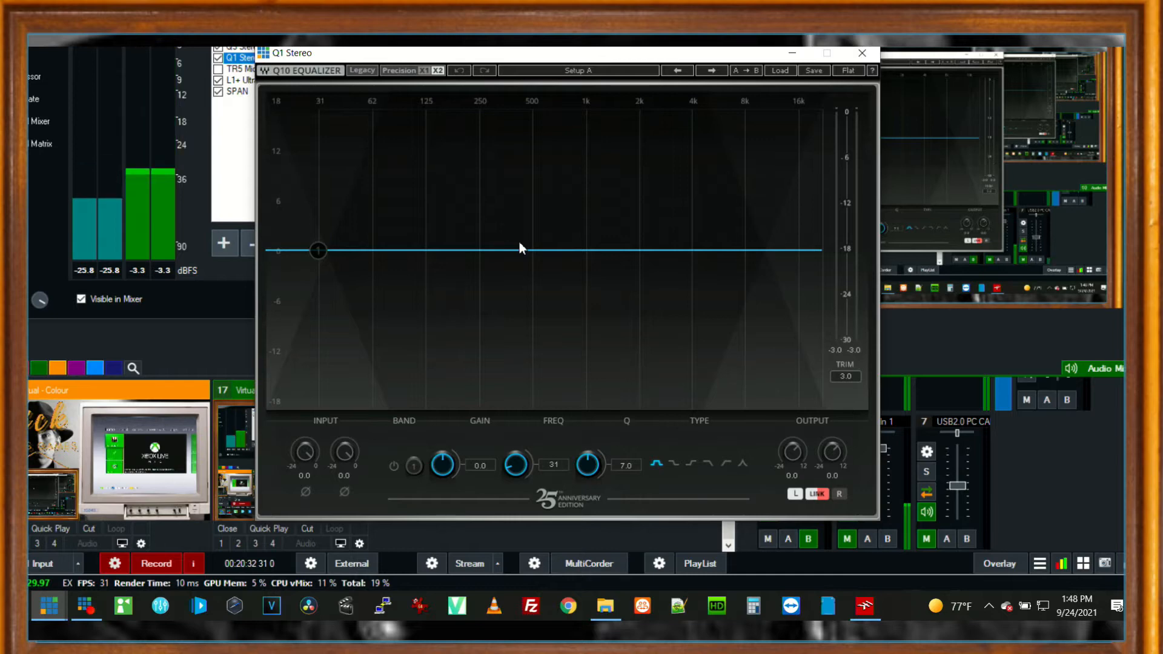
key("alt+Tab")
key("alt+Tab")
key("alt+Tab")
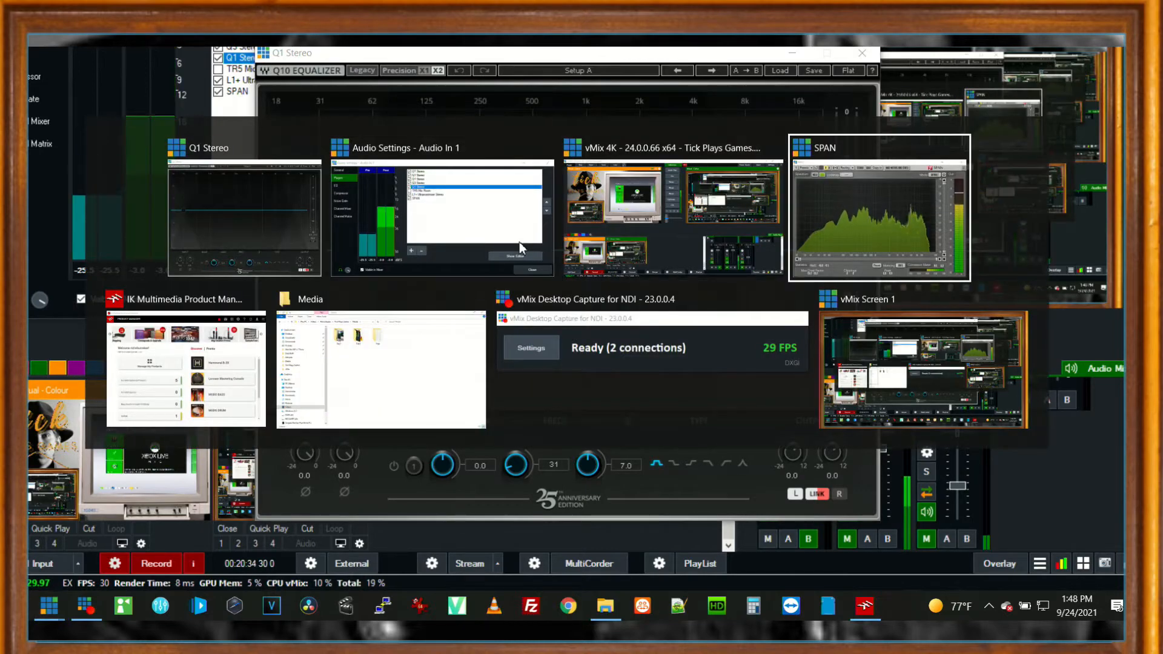
left_click_drag(659, 53, 903, 57)
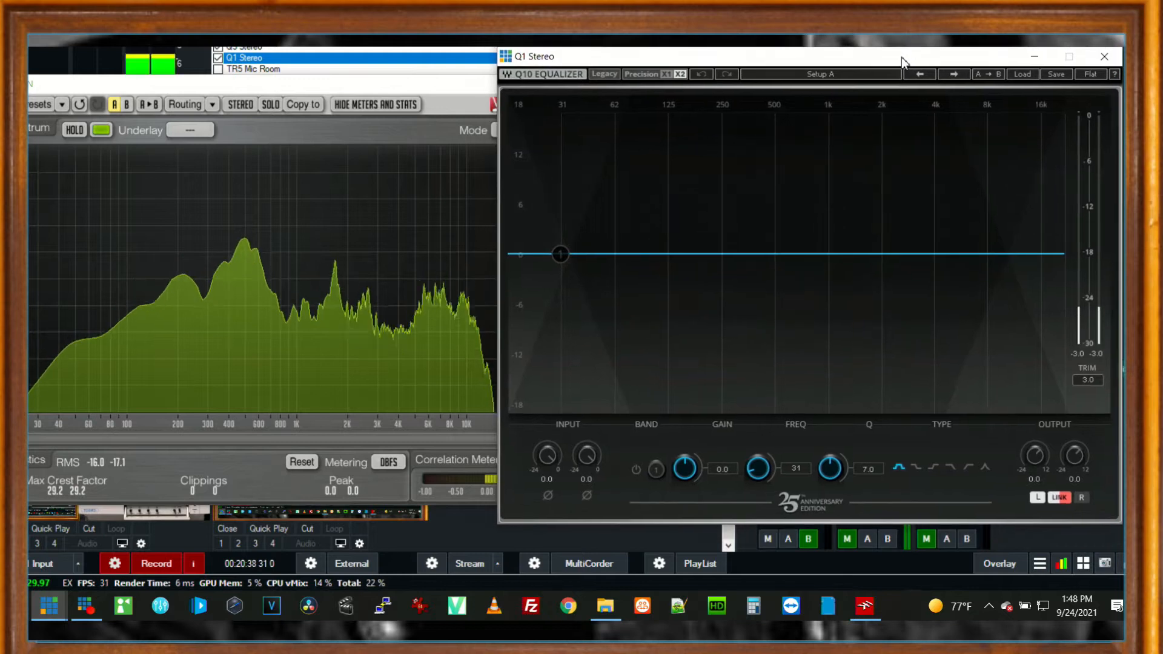
Turn on band 1 of Q1 Stereo as a high-pass filter with gain -18.0, frequency 90 and Q 0.7.
left_click_drag(560, 253, 534, 412)
left_click_drag(758, 470, 758, 484)
left_click_drag(828, 470, 828, 502)
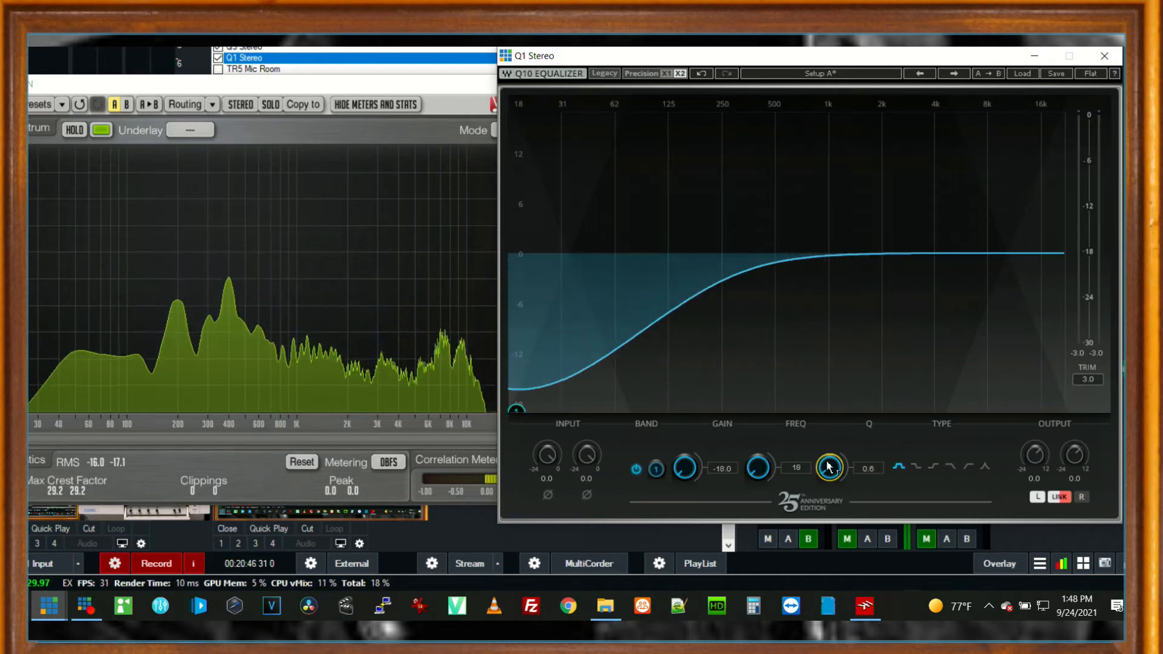
left_click(965, 468)
left_click(951, 470)
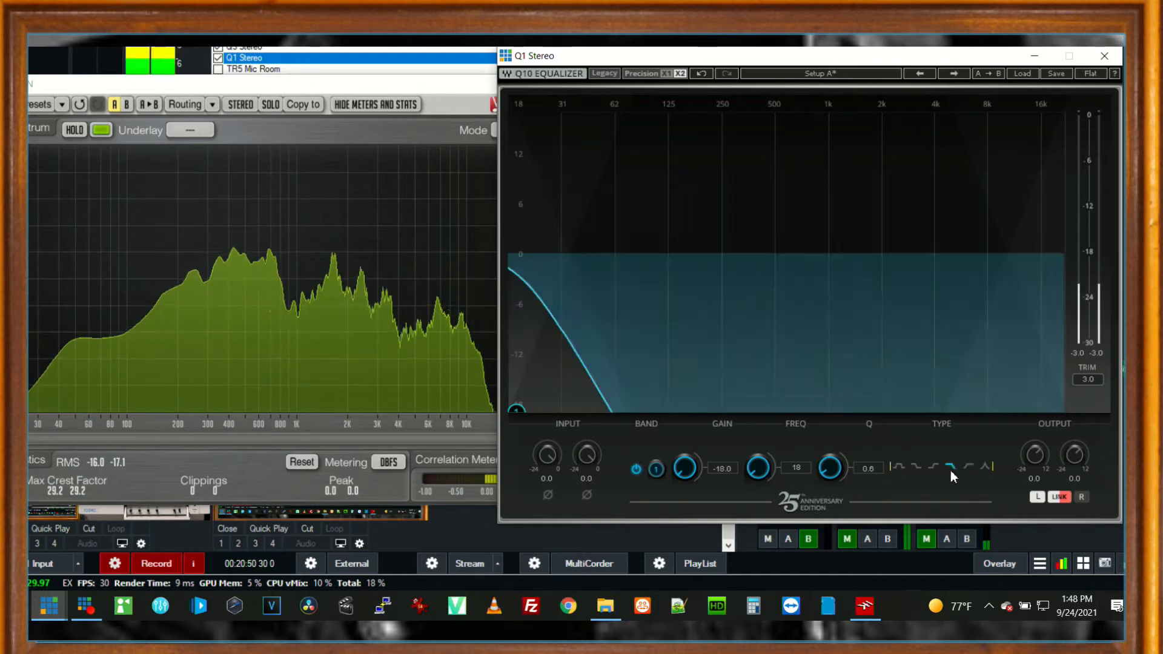
left_click(966, 467)
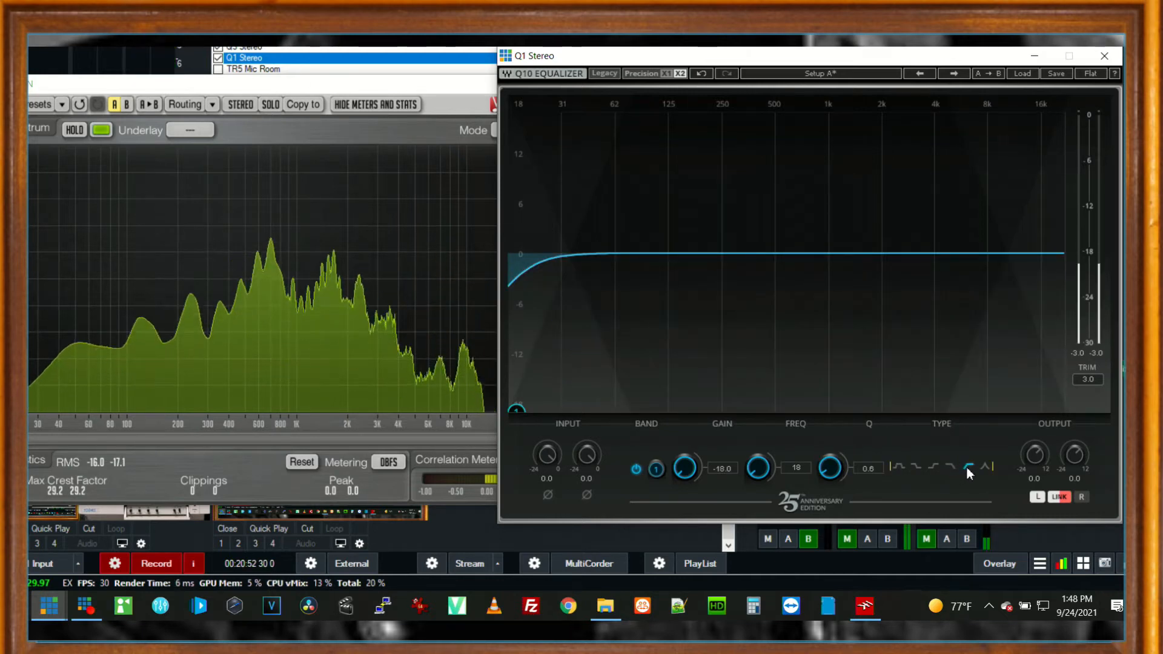
left_click(951, 468)
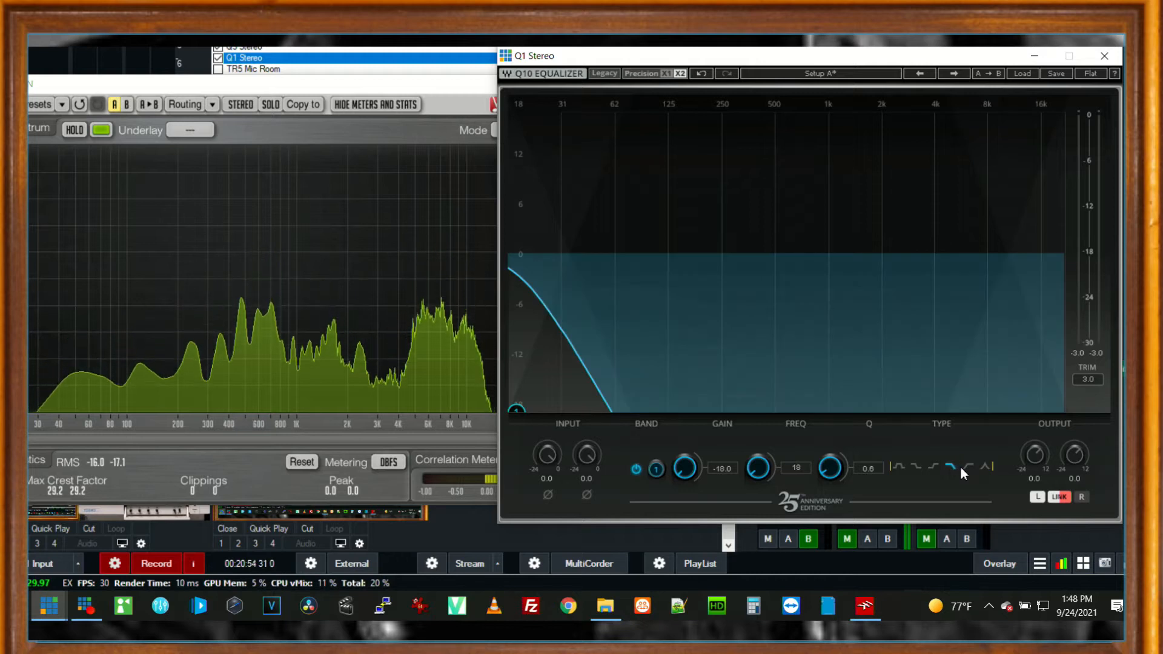
left_click(970, 467)
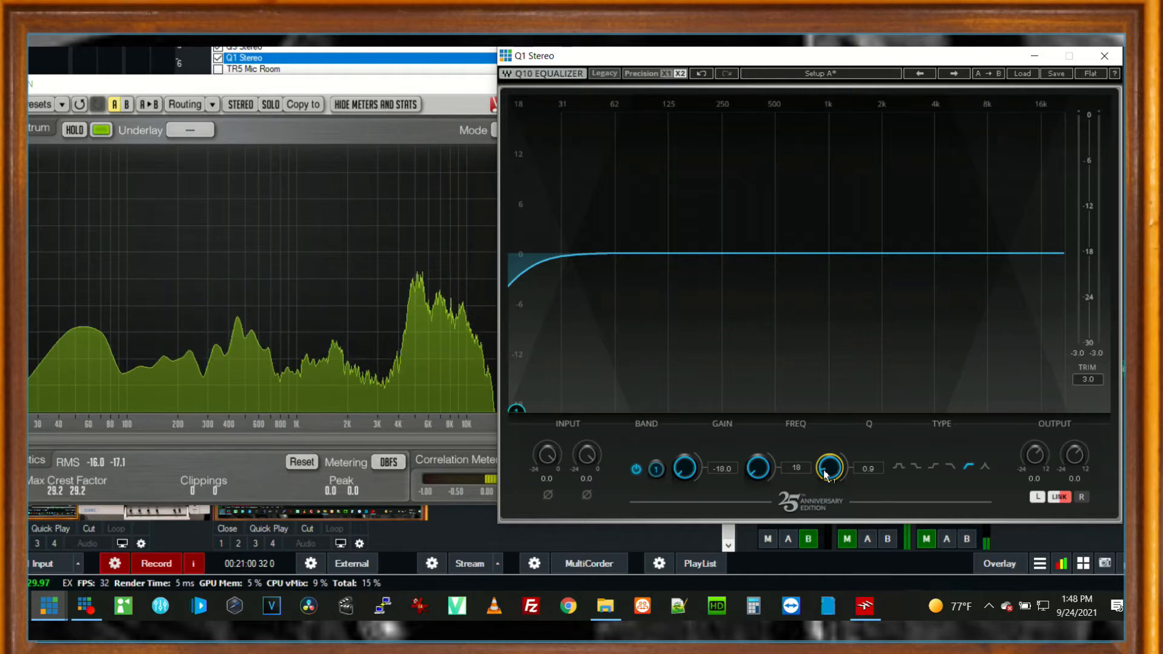
mouse_move(765, 472)
left_mouse_down()
mouse_move(765, 417)
mouse_move(765, 479)
mouse_move(765, 462)
left_mouse_up()
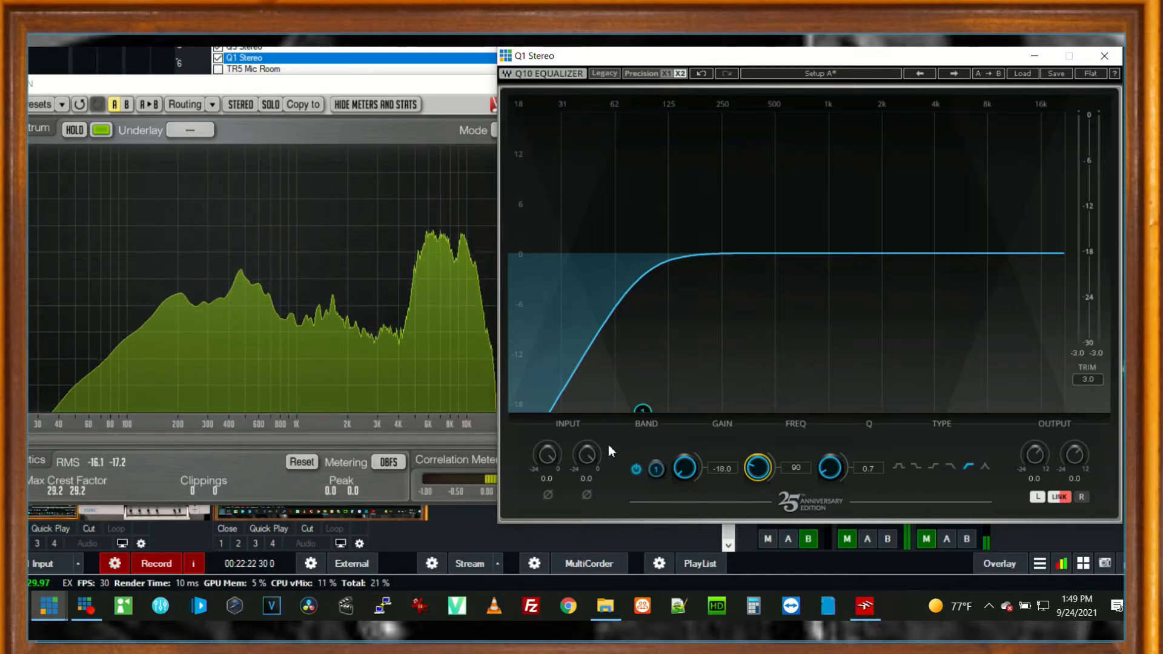
Switch band 1 of Q1 Stereo off and on again to compare the spectrum in SPAN, and close the Q1 Stereo editor.
left_click(637, 472)
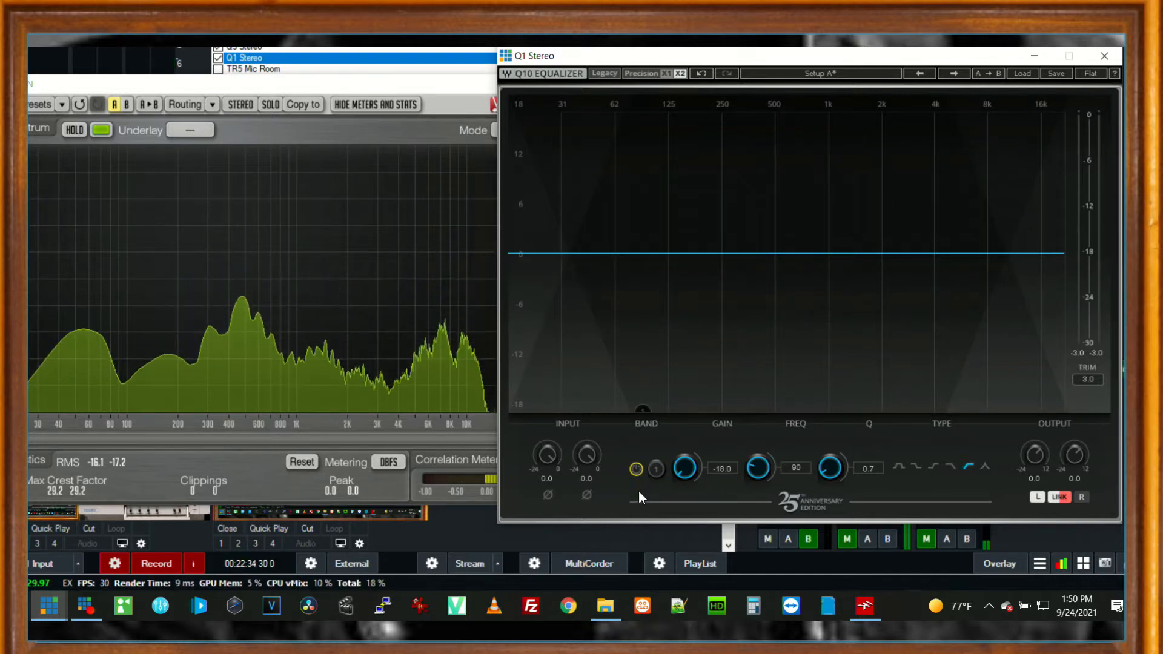
left_click(636, 470)
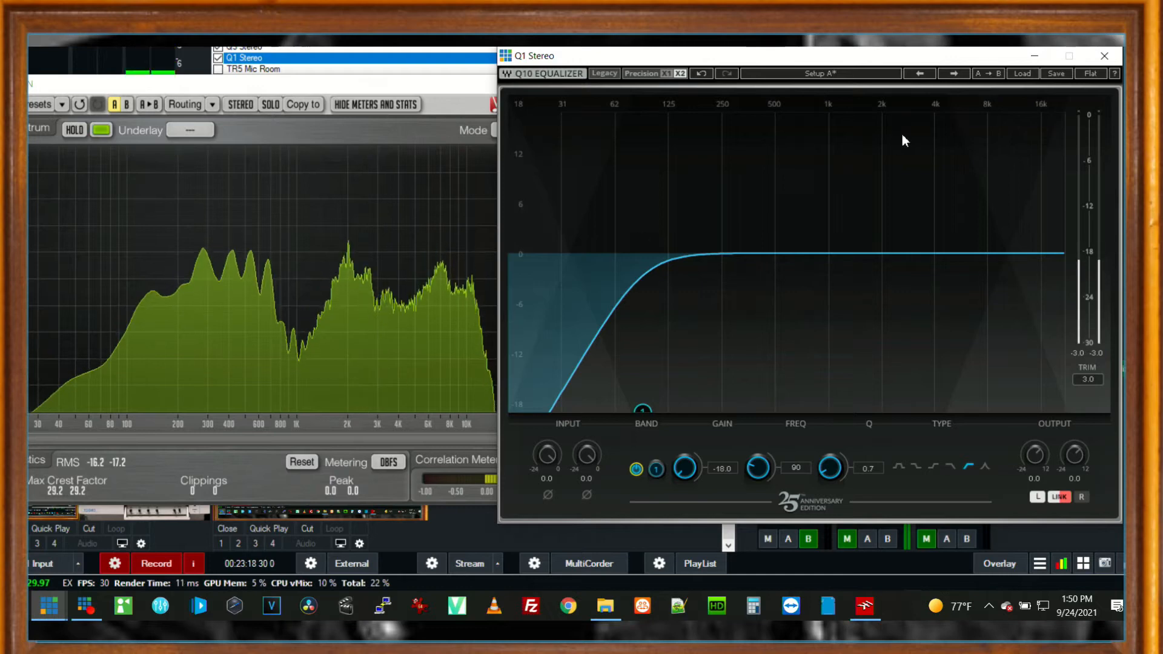
left_click(1103, 57)
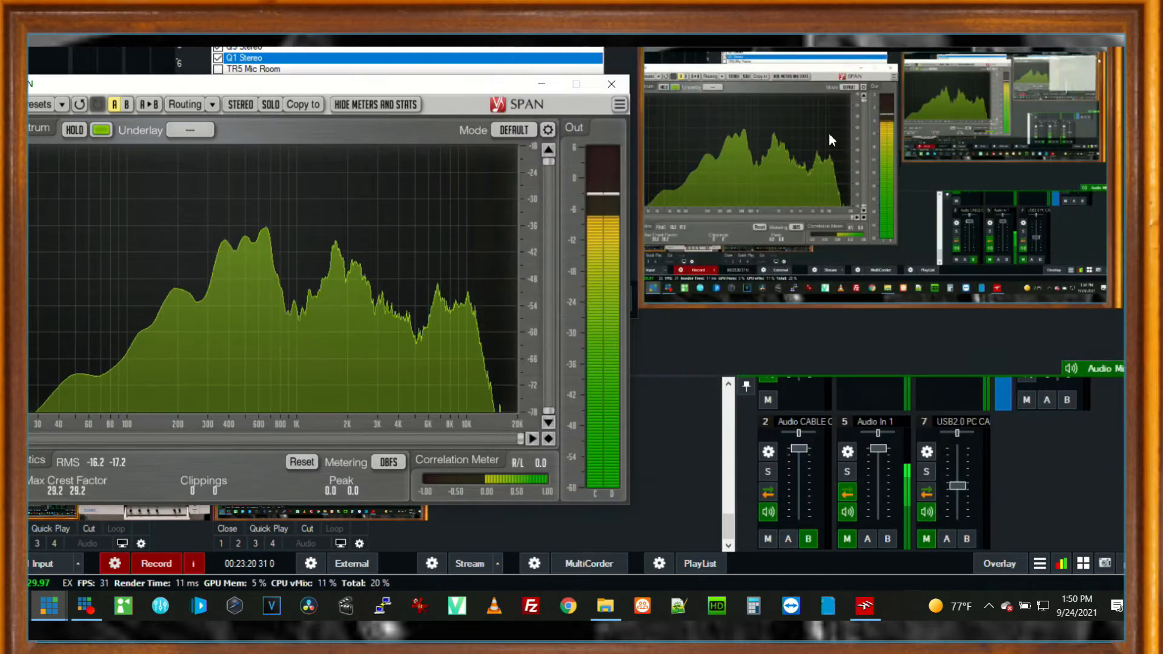
Close the SPAN editor and add the NS1 Stereo plugin from the WaveShell1-VST3 12.7_x64 driver to Audio In 1's plugin list.
left_click(612, 85)
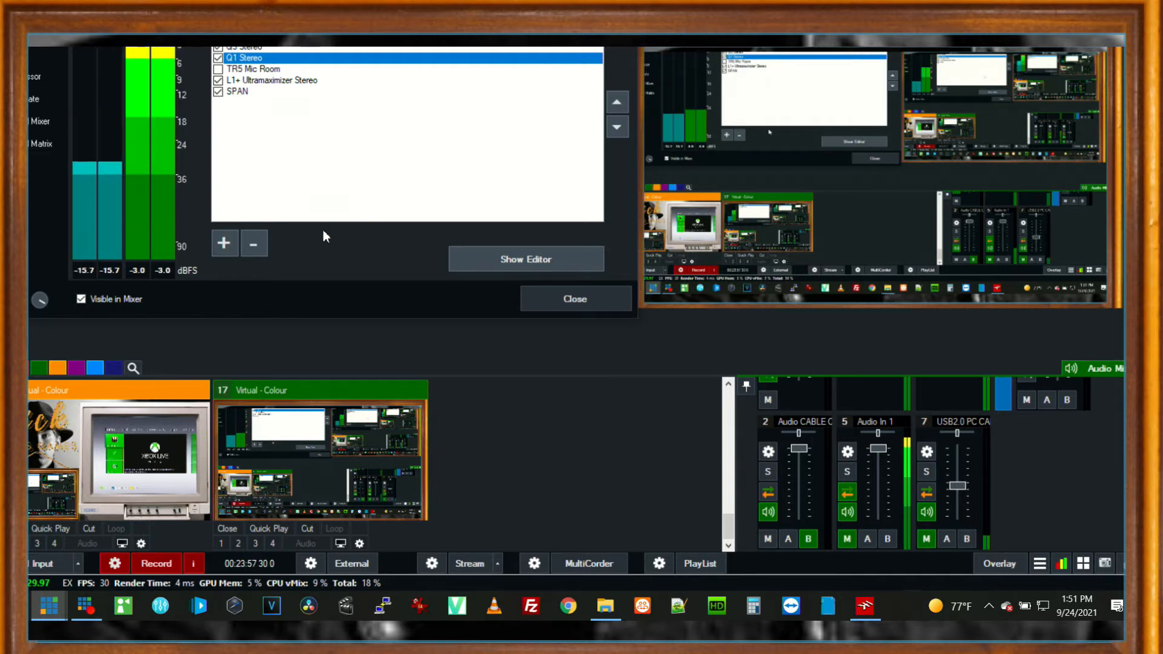
left_click(230, 255)
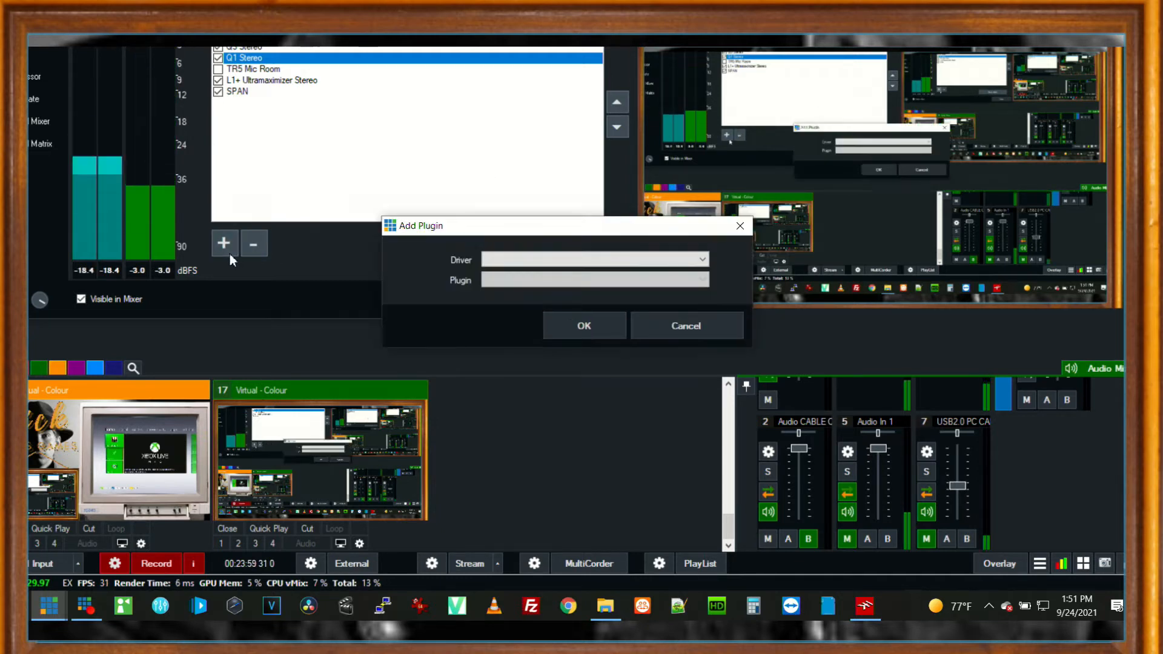
left_click(556, 260)
scroll(600, 461, "down", 10)
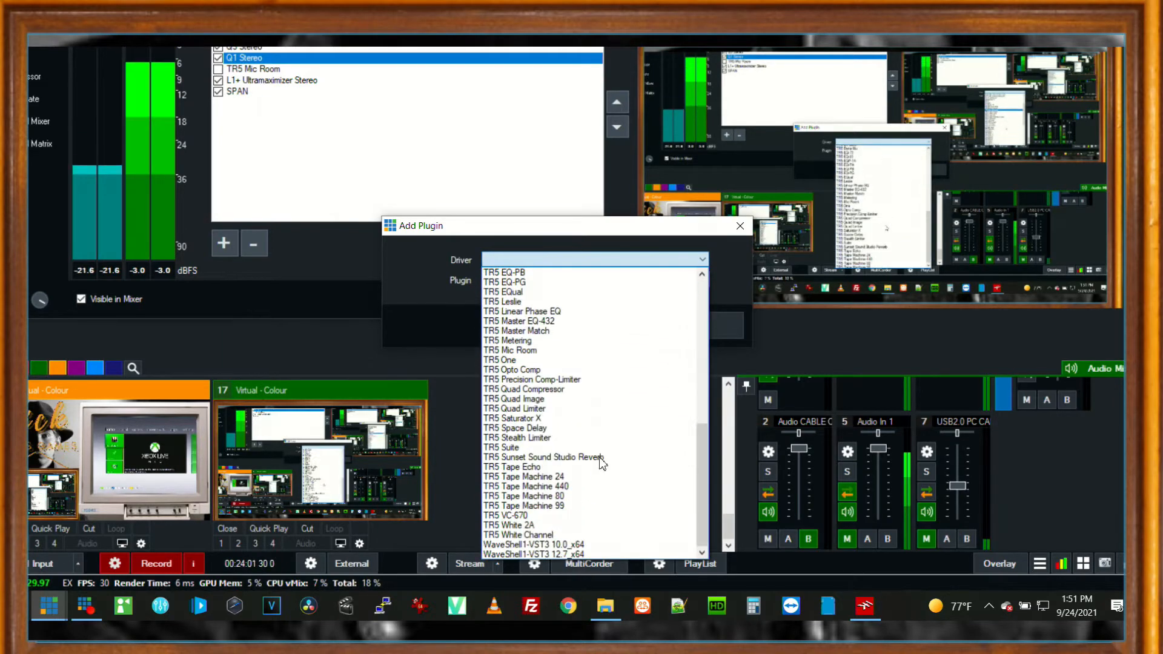
left_click(593, 554)
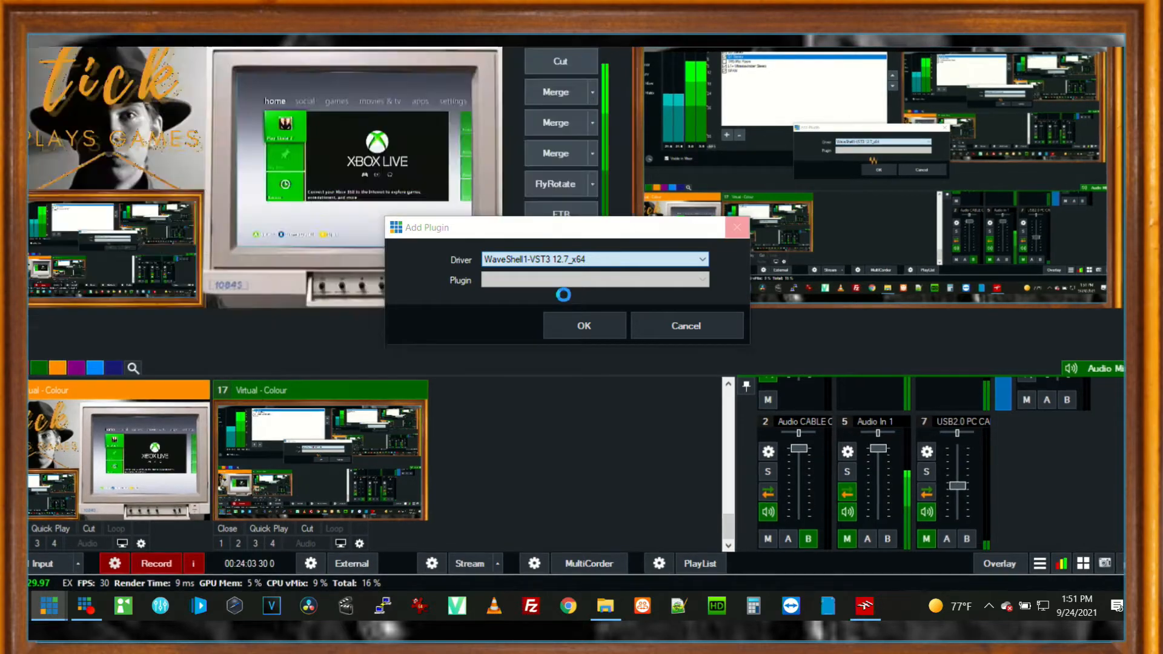
left_click(545, 282)
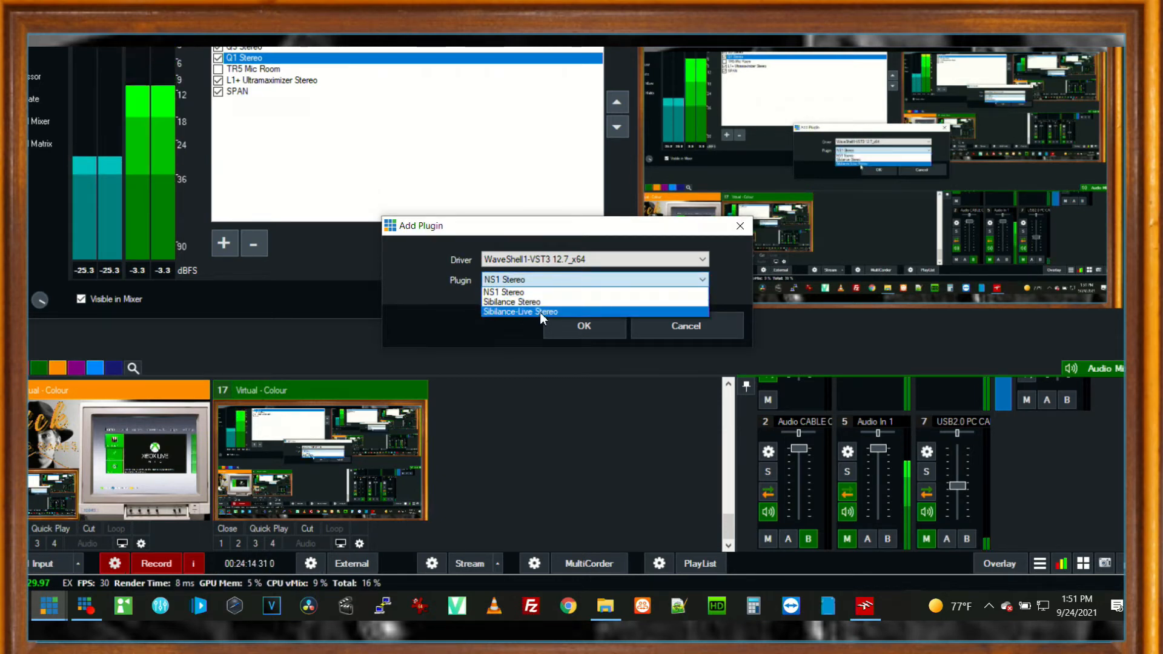
left_click(524, 292)
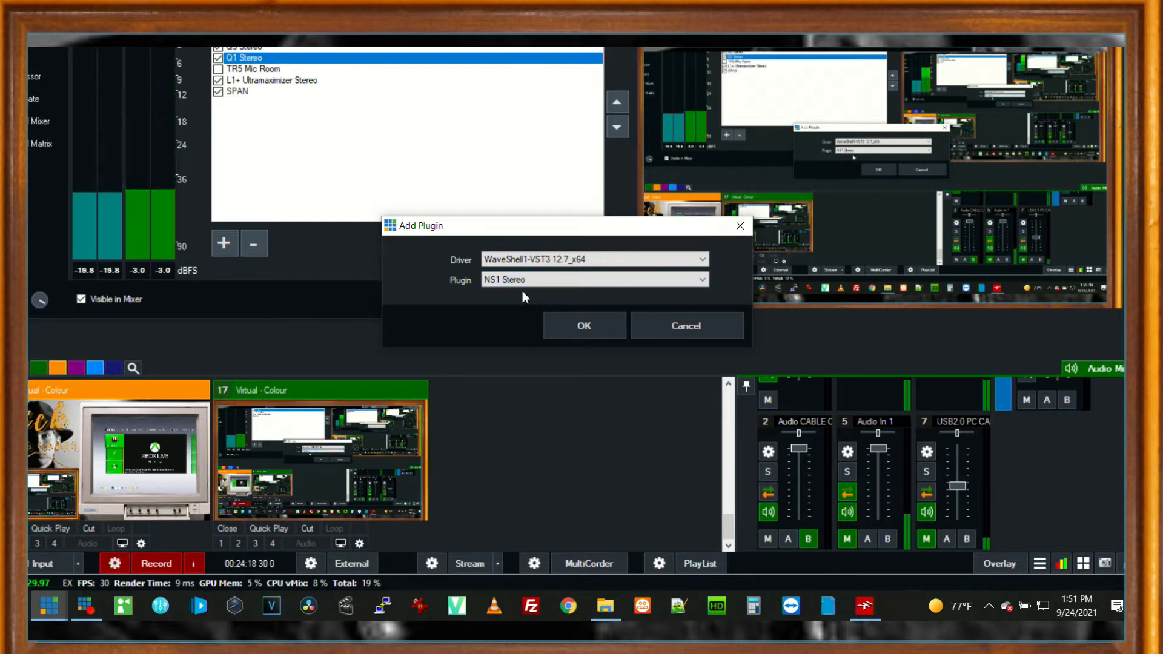
left_click(575, 327)
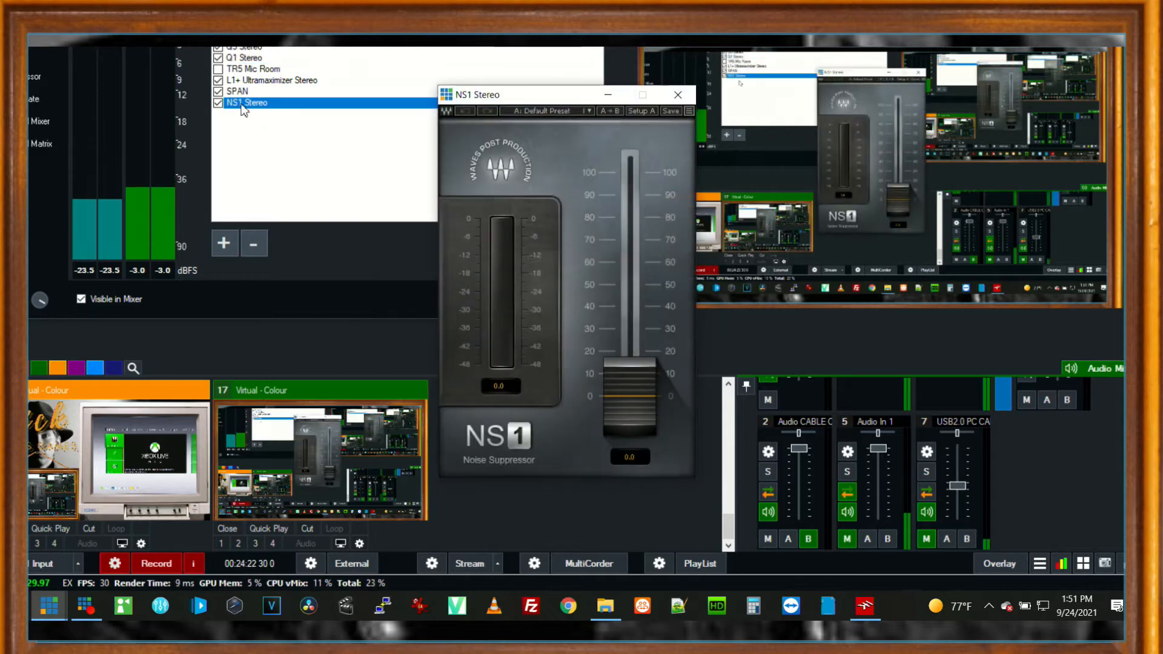
Move NS1 Stereo up the plugin list to sit directly below Q1 Stereo, and disable it.
left_click(240, 107)
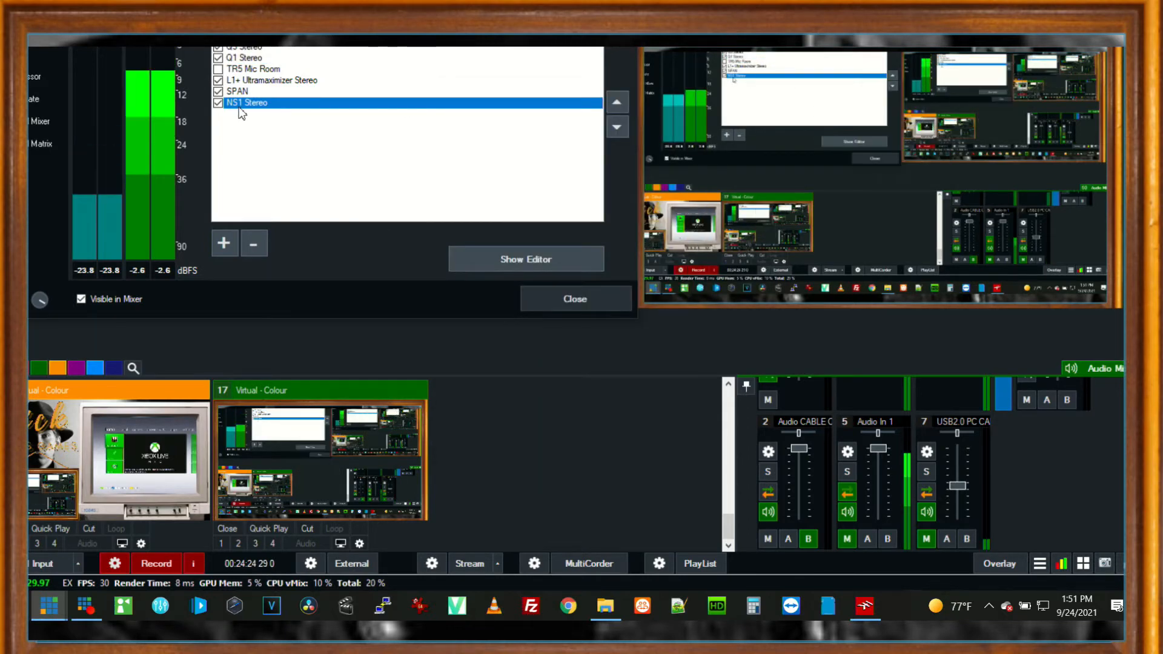
left_click(616, 102)
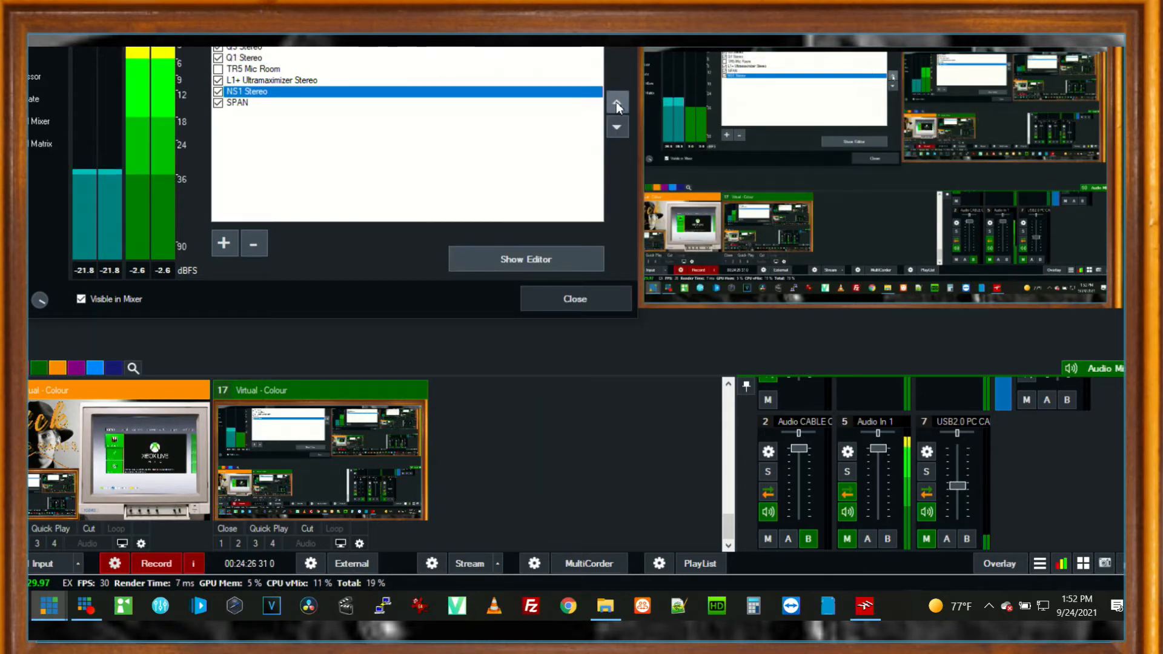
left_click(616, 101)
left_click(616, 102)
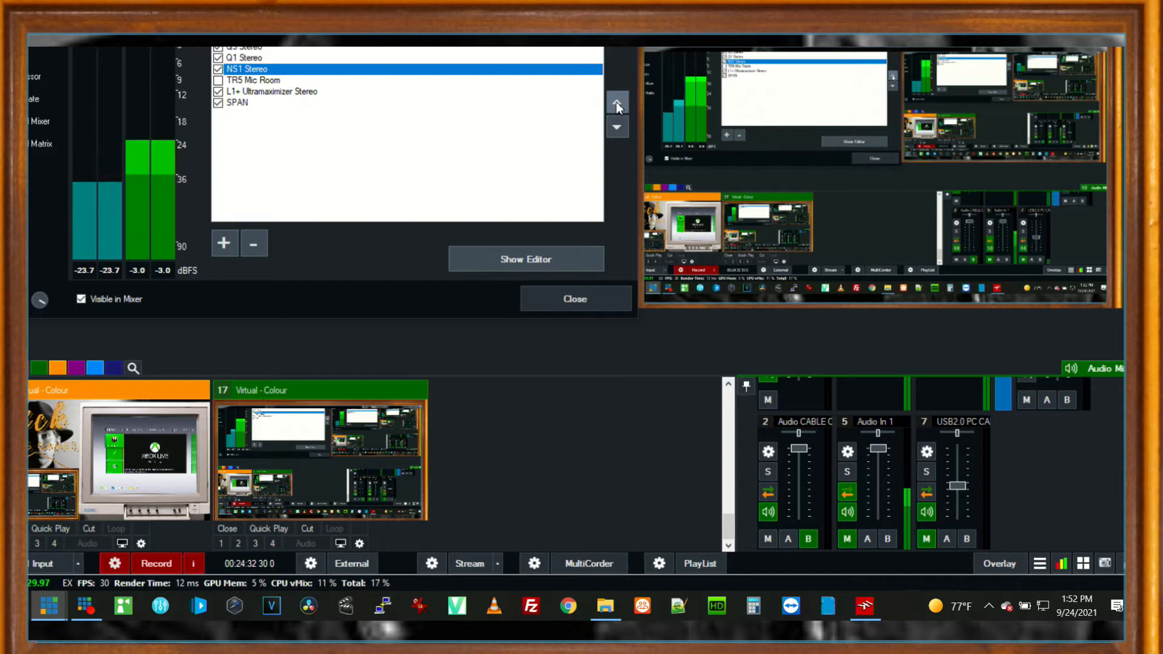
left_click(217, 69)
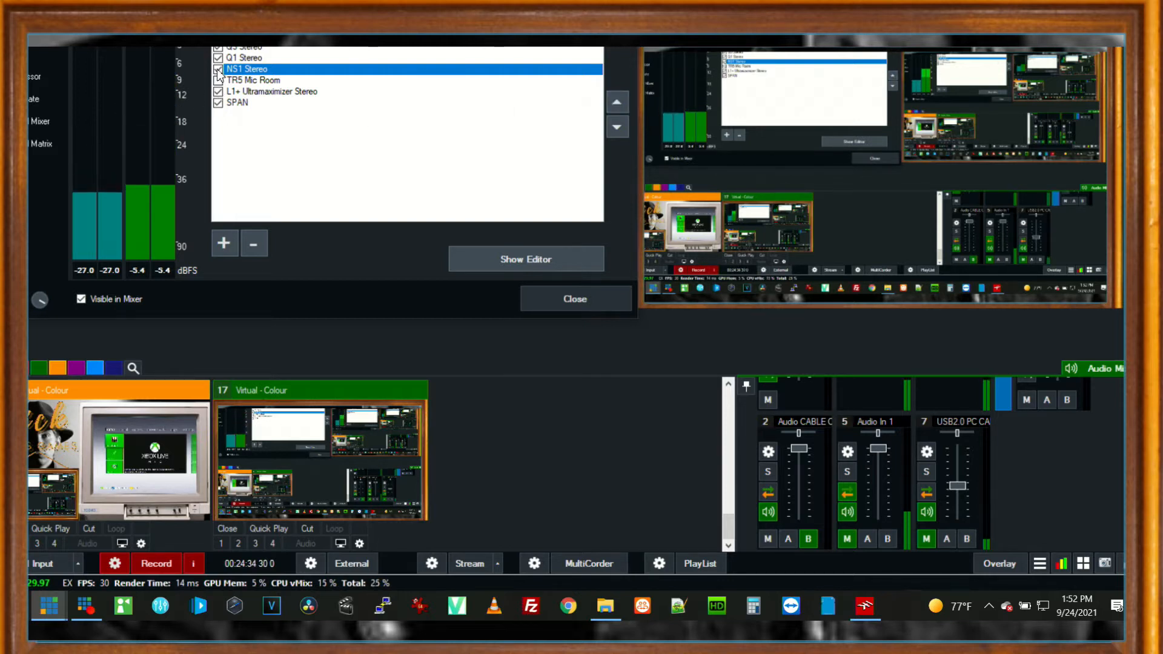
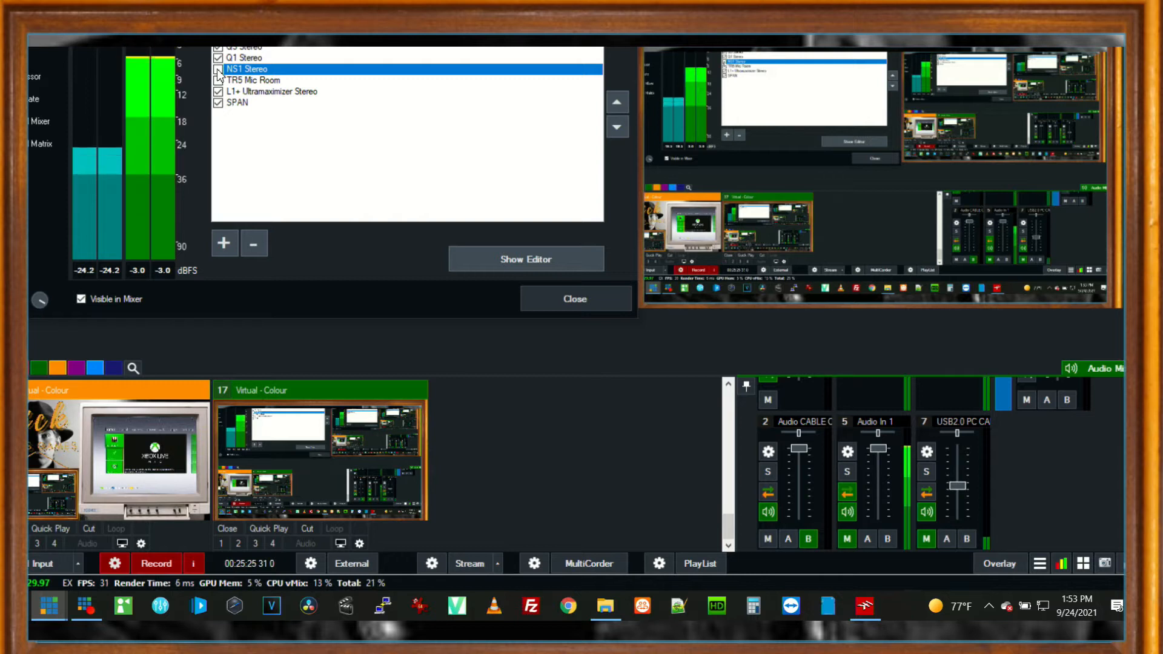
Open the NS1 Stereo and SPAN plugin editors and place their windows side by side.
double_click(232, 71)
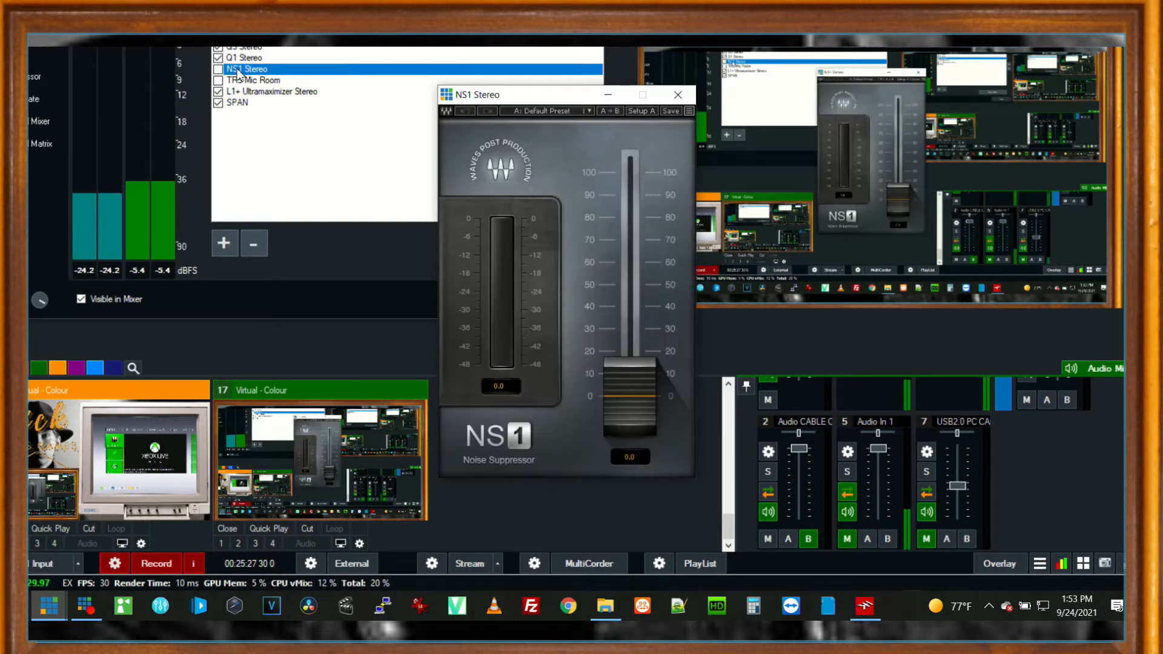
left_click(239, 108)
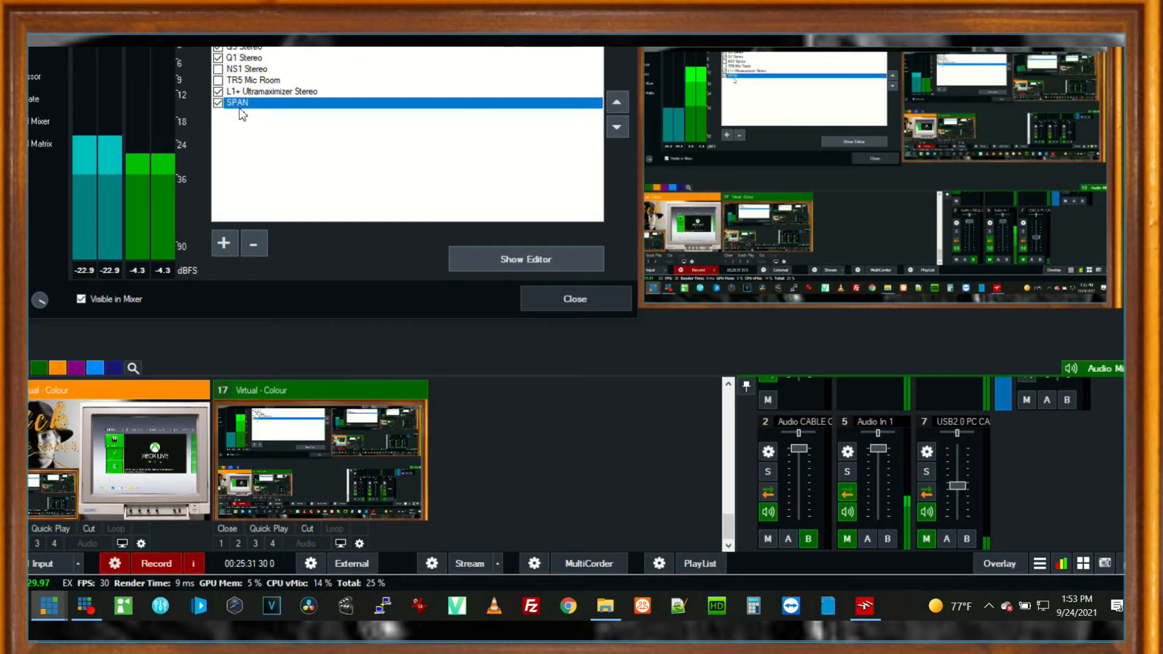
double_click(240, 104)
left_click_drag(426, 75, 665, 81)
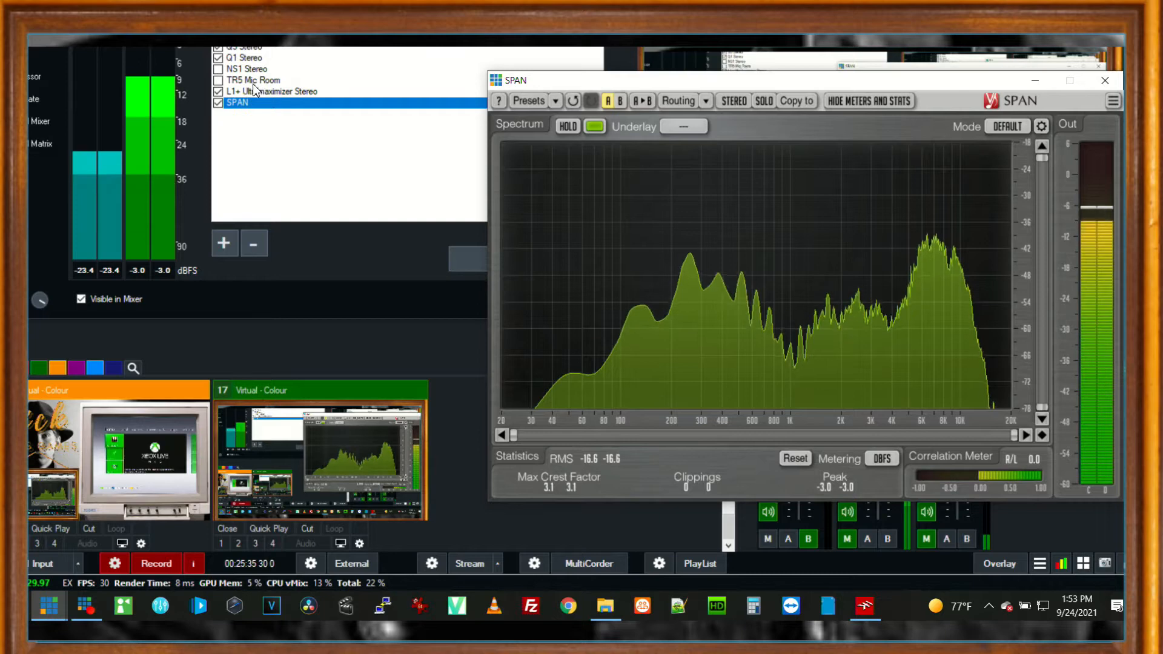
double_click(245, 68)
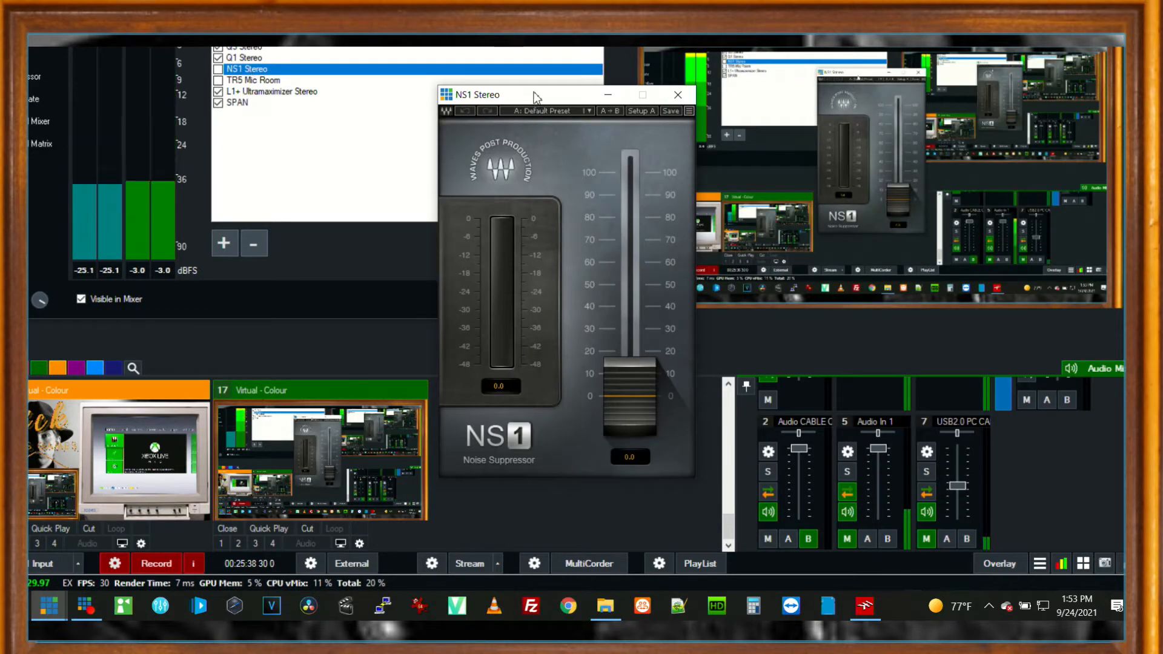
left_click_drag(535, 98, 262, 121)
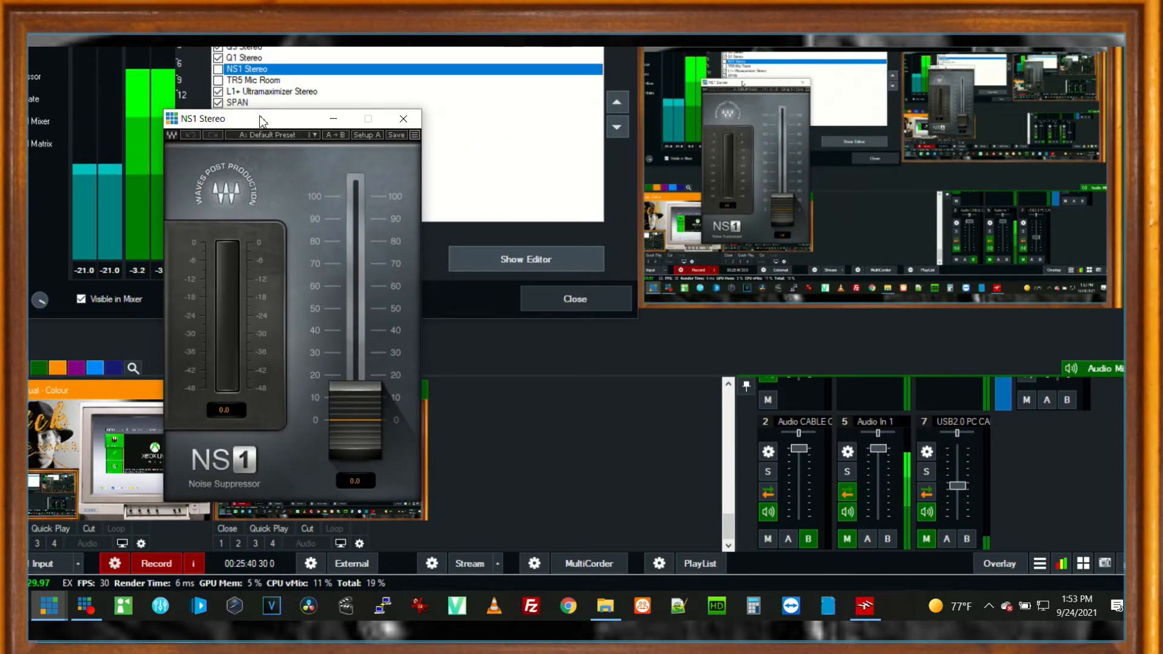
key("alt+Tab")
key("alt+Tab")
key("alt+Tab")
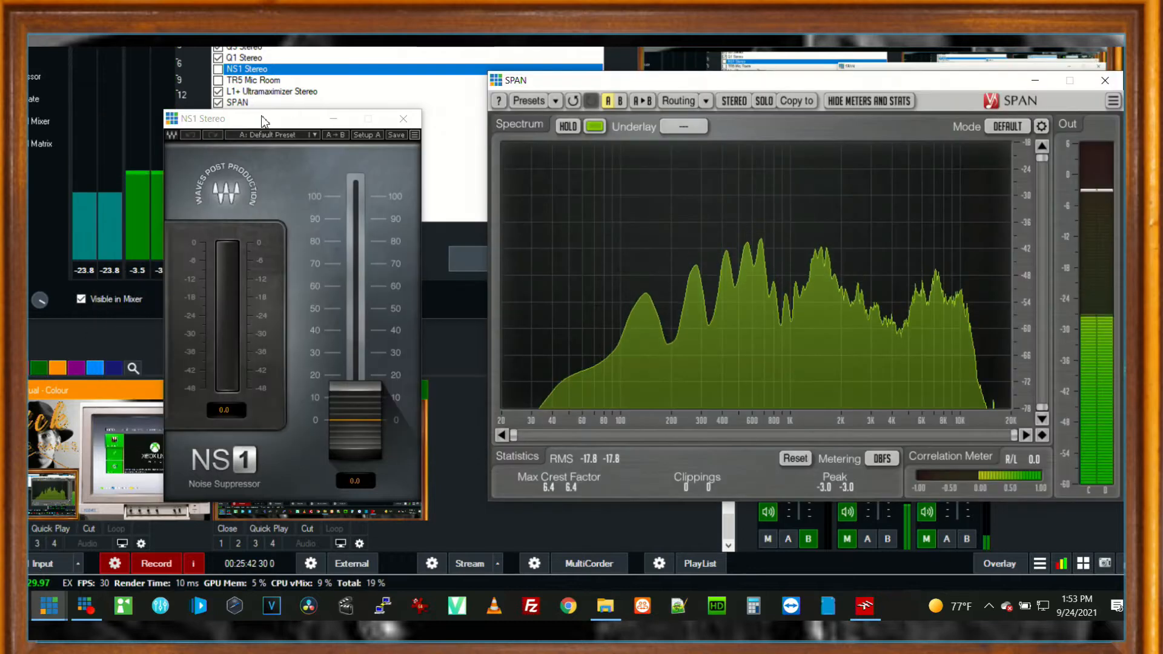
left_click_drag(314, 125, 305, 98)
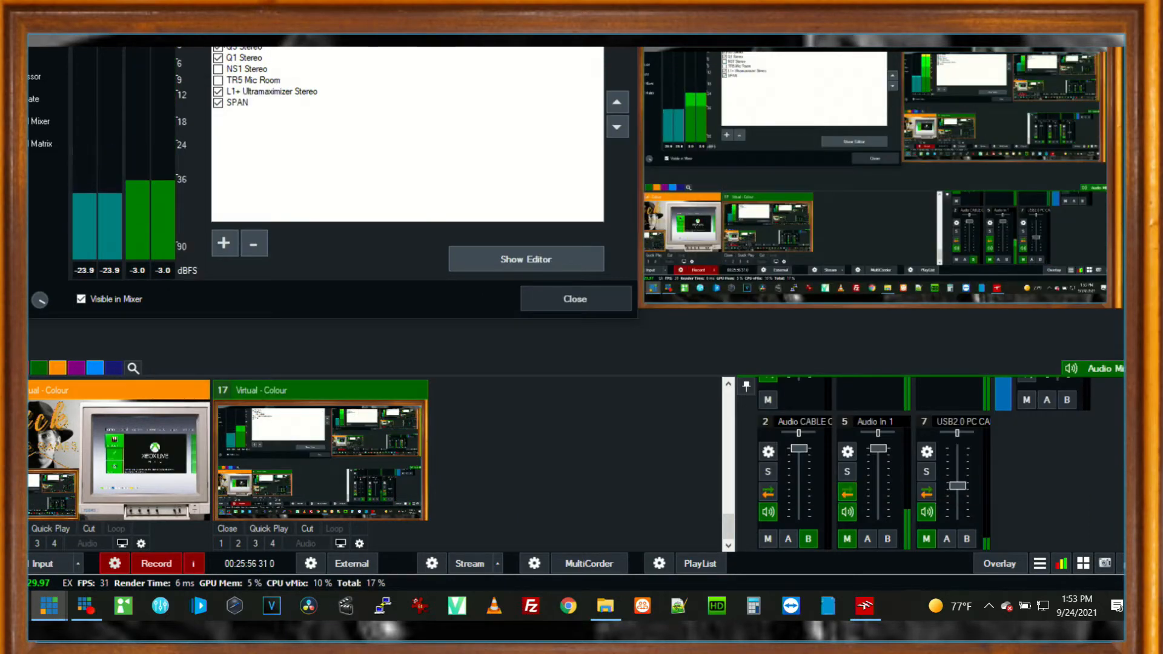
Compare the SPAN spectrum with the Q3 Stereo plugin disabled and with it enabled again.
left_click(217, 50)
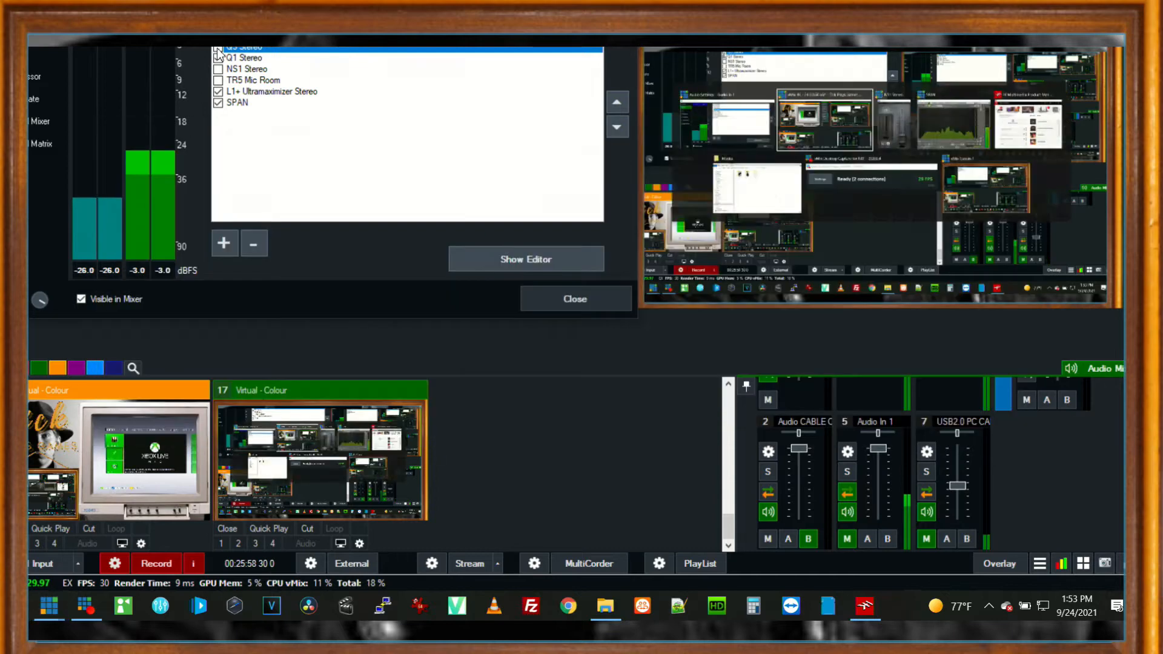
key("alt+Tab")
key("Tab")
key("Tab")
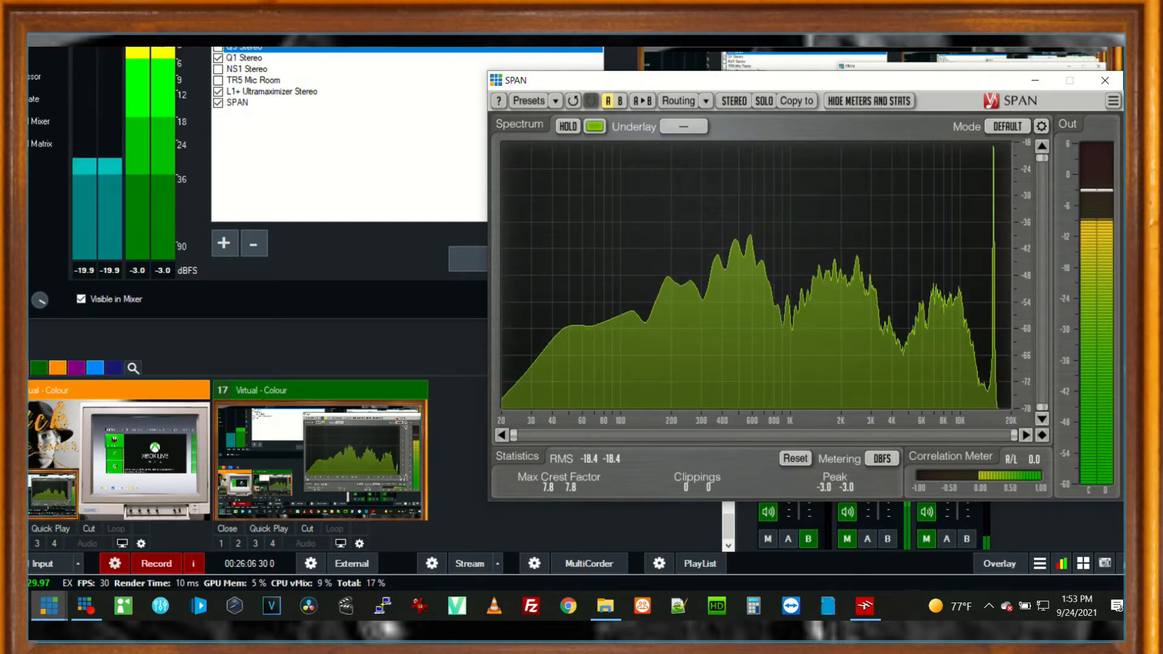
left_click(216, 46)
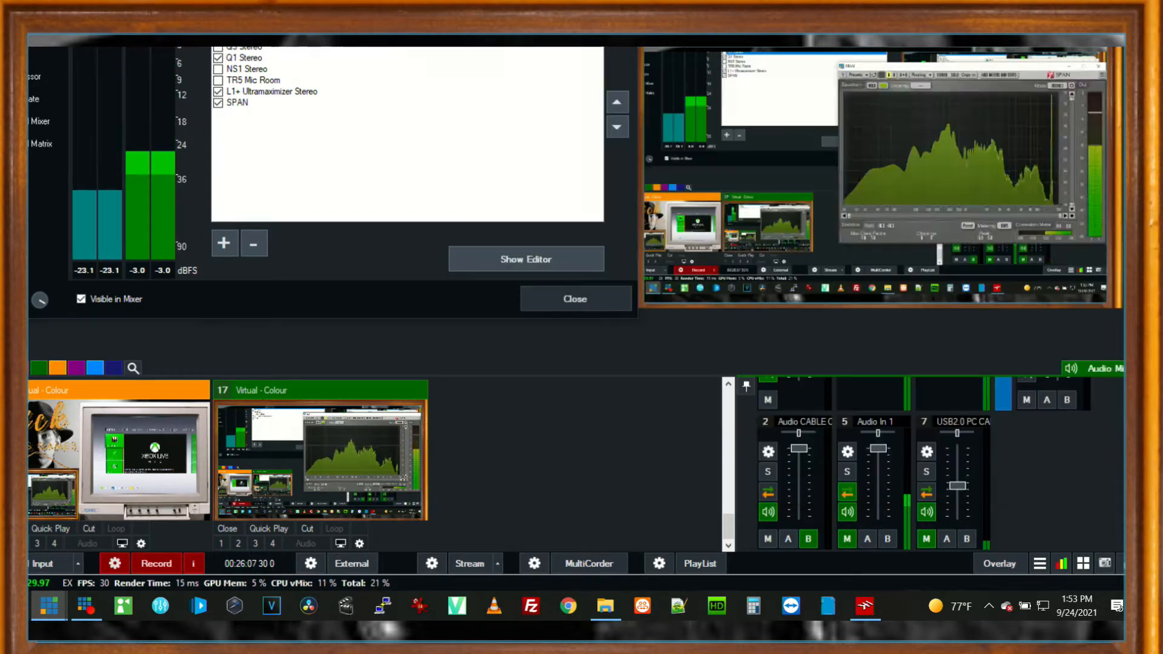
left_click(218, 50)
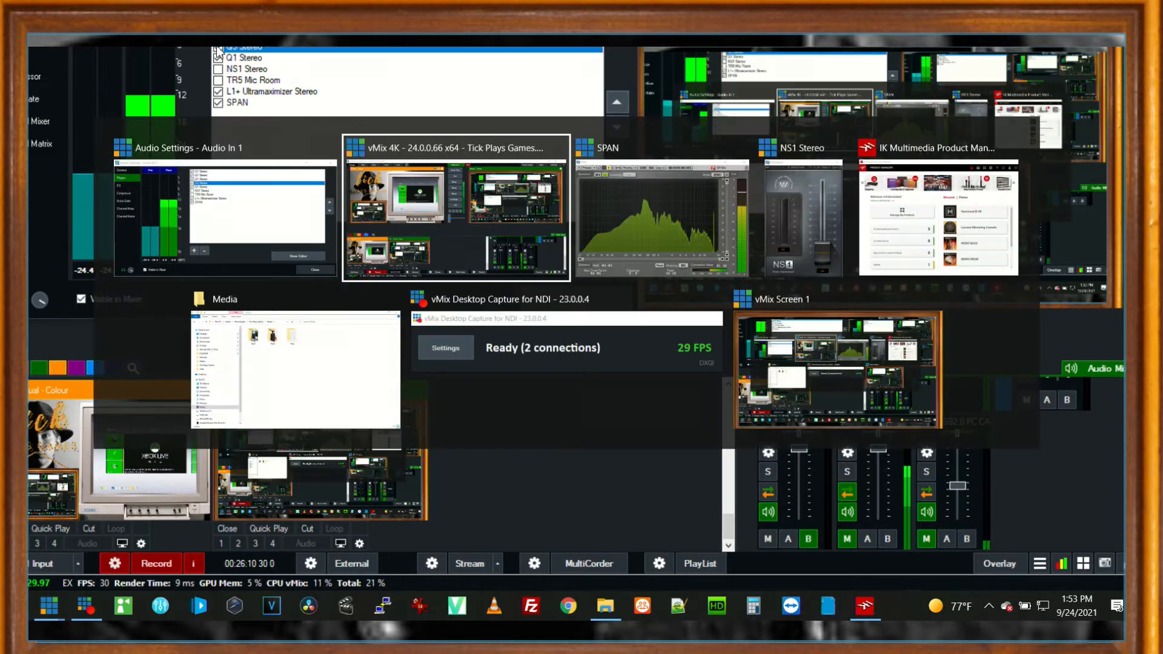
key("alt+Tab")
key("alt+Tab")
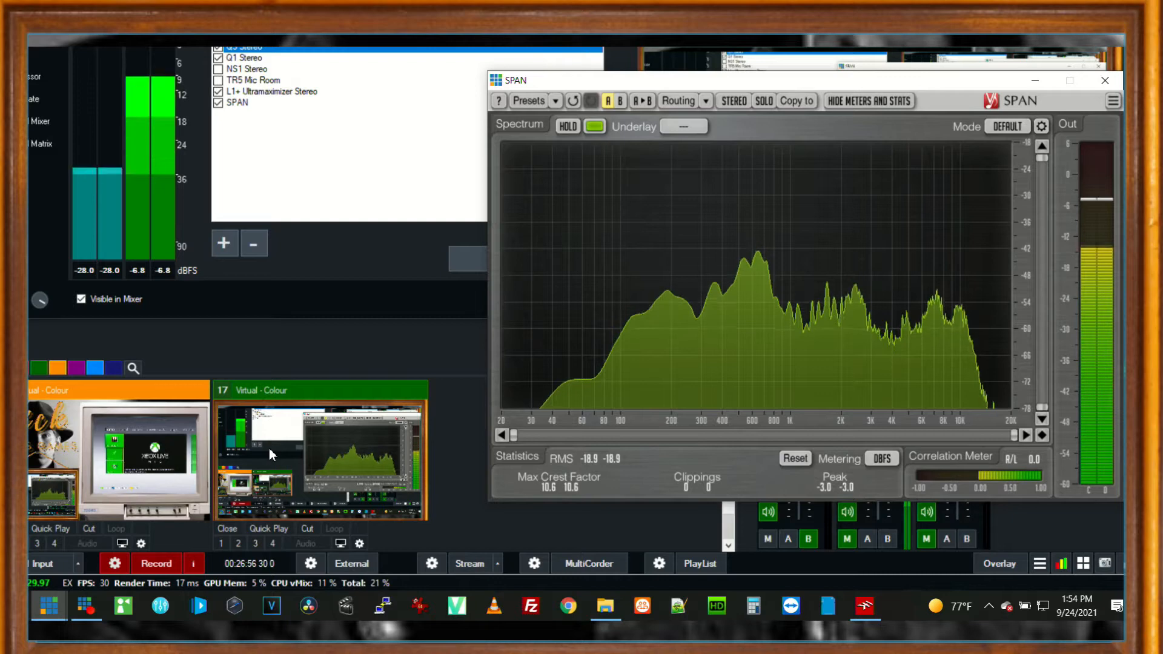
Set the zoom of layer 7, the NDI laptop display, to 0.343 in virtual input 16's multi view.
left_click(359, 544)
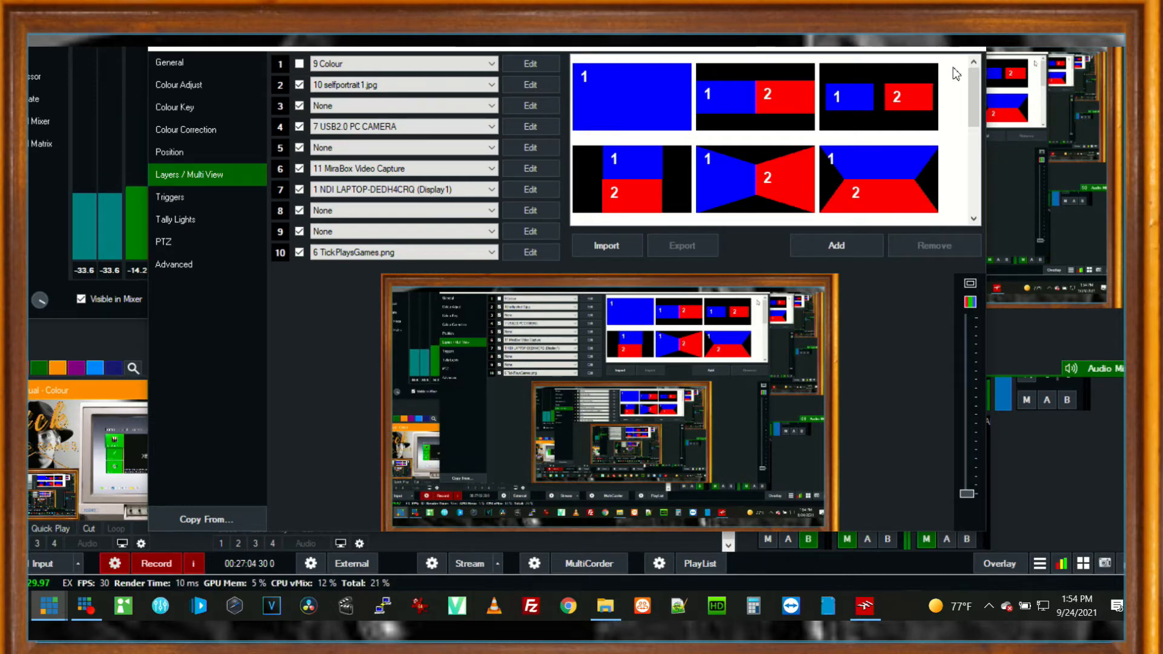
left_click(969, 48)
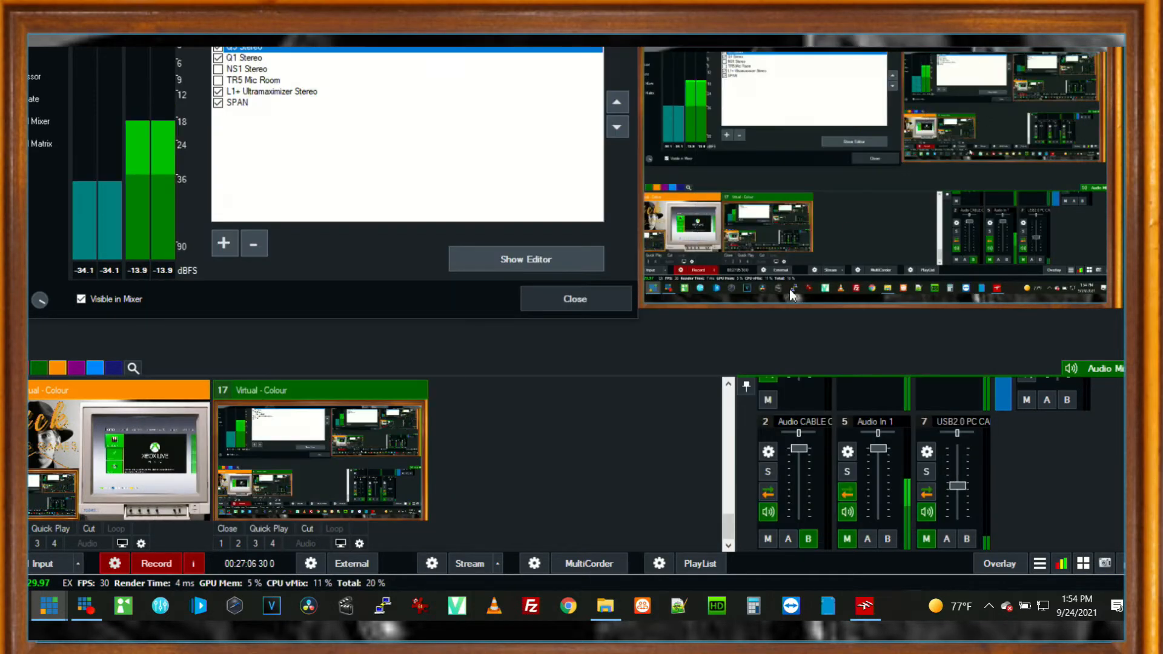
left_click(141, 544)
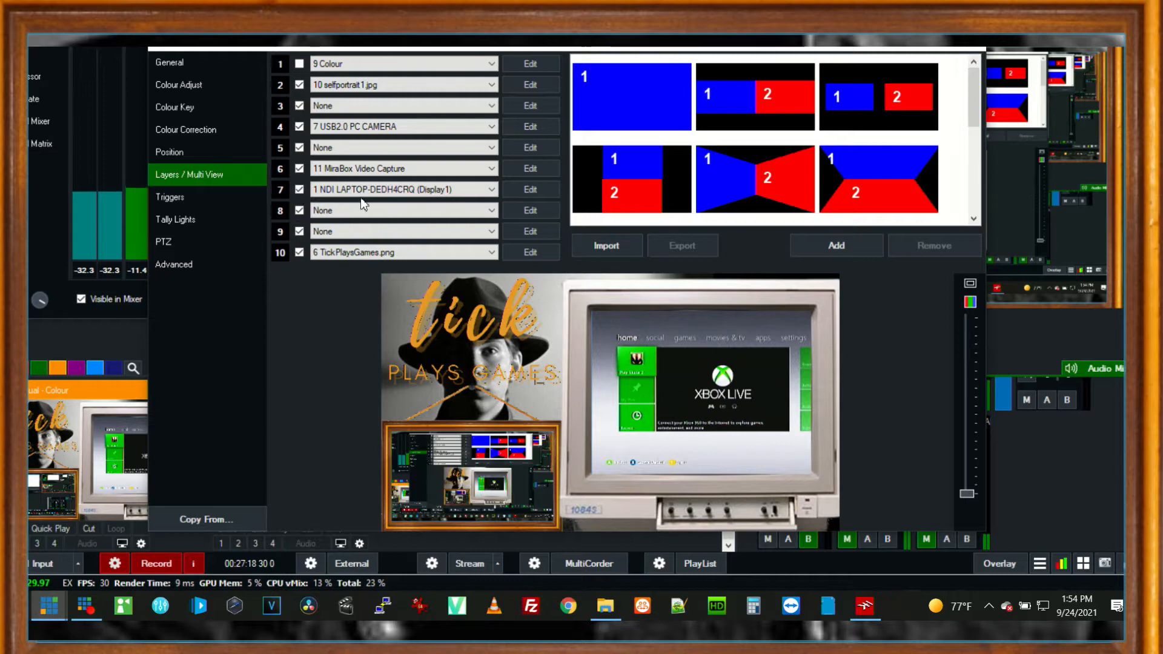
left_click(530, 190)
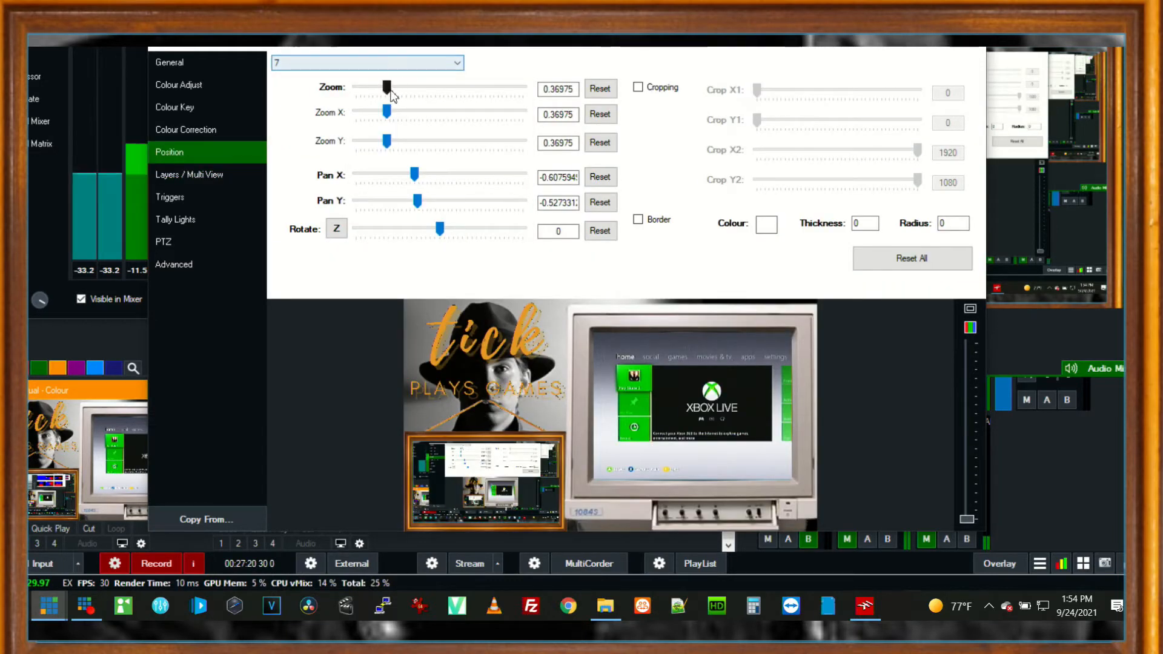
mouse_move(386, 87)
left_mouse_down()
mouse_move(376, 89)
mouse_move(387, 92)
left_mouse_up()
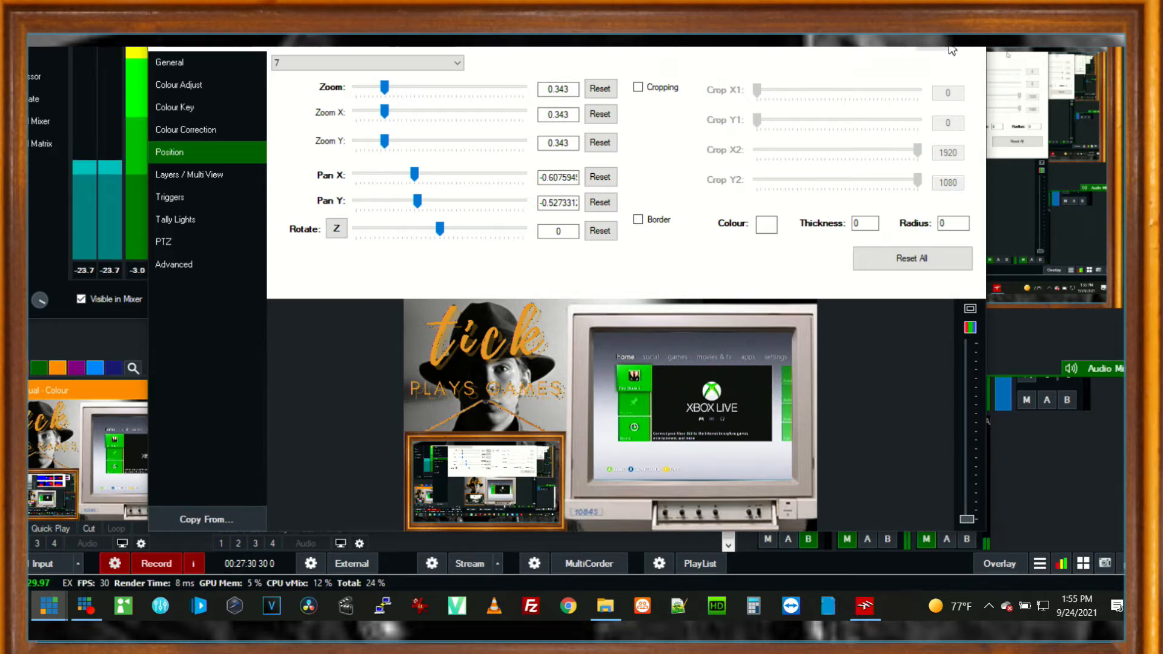
left_click(970, 47)
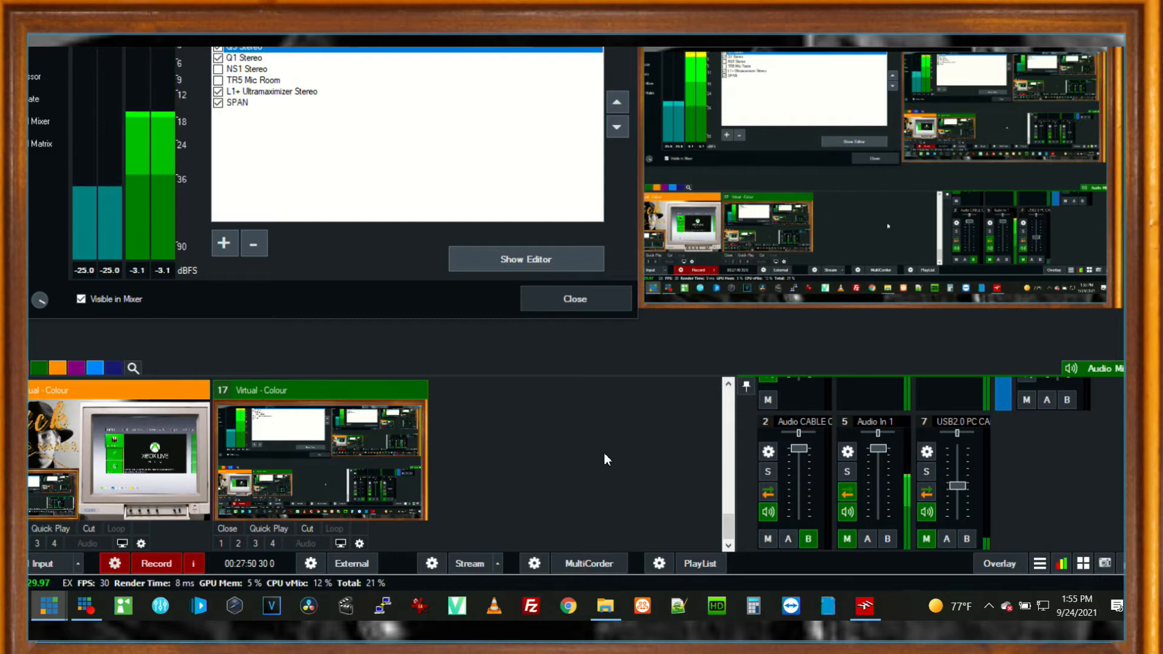
Check the layer 7 zoom in virtual input 17's position settings, and remove input 17 from the production.
key("alt+Tab")
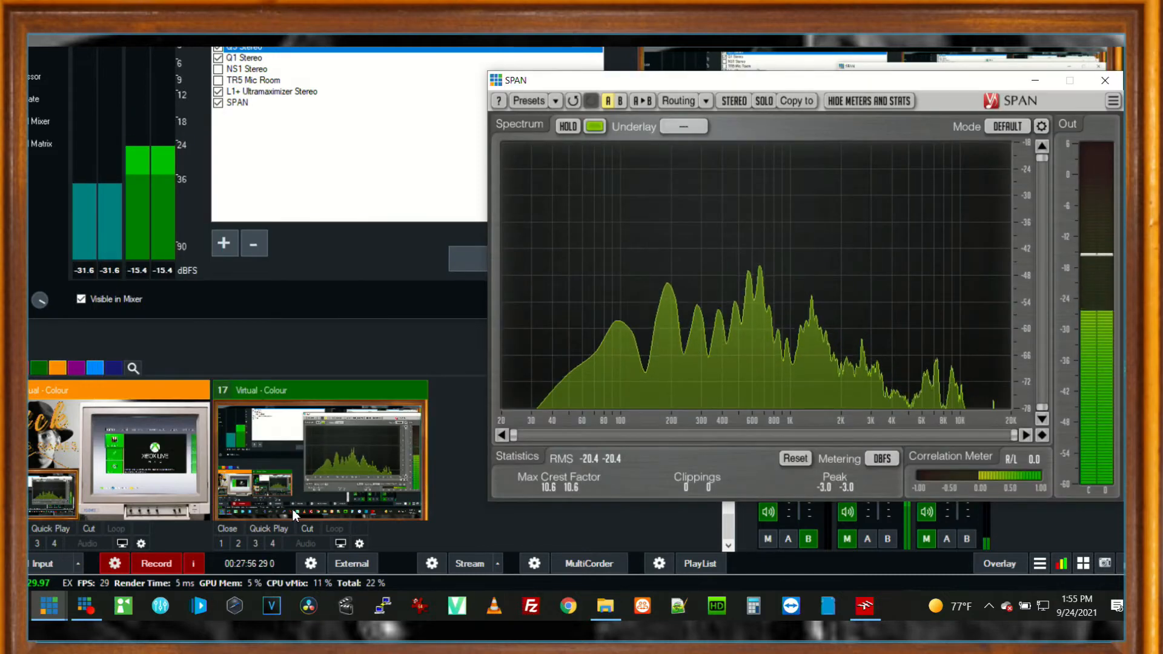
left_click(141, 544)
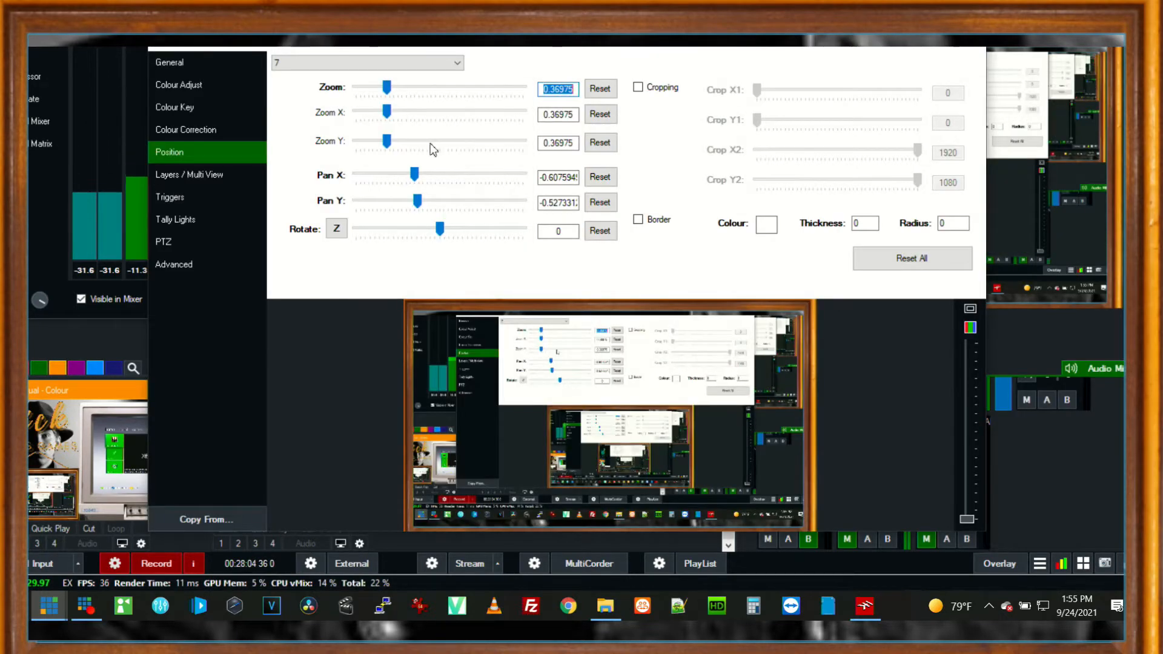
left_click_drag(387, 89, 386, 95)
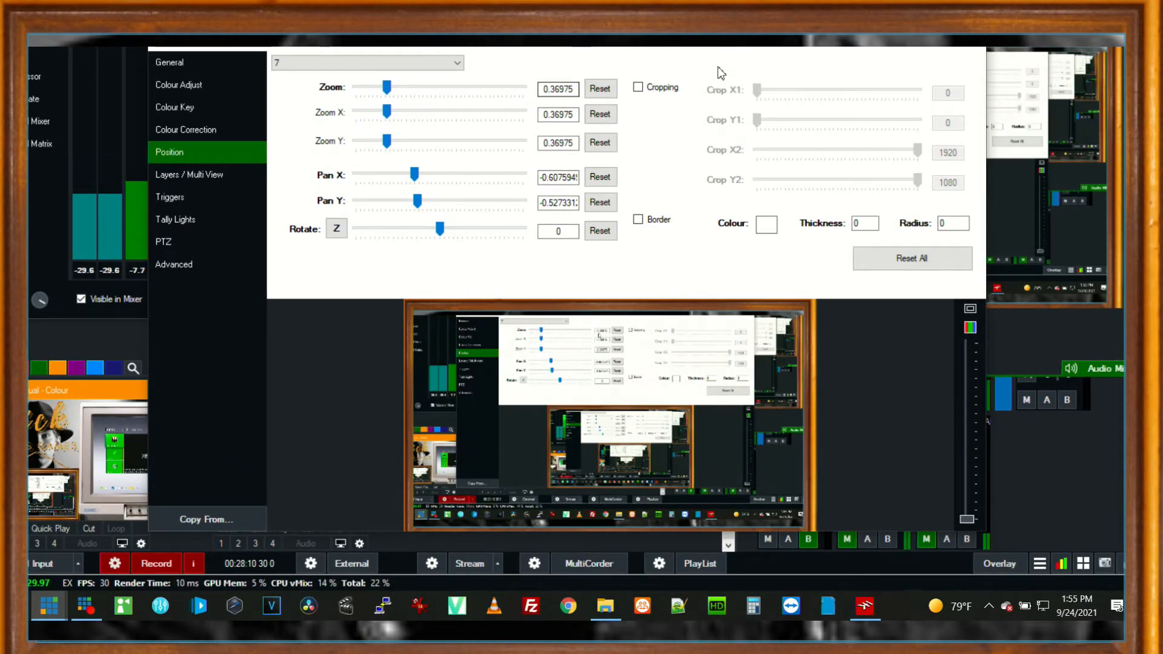
left_click(968, 55)
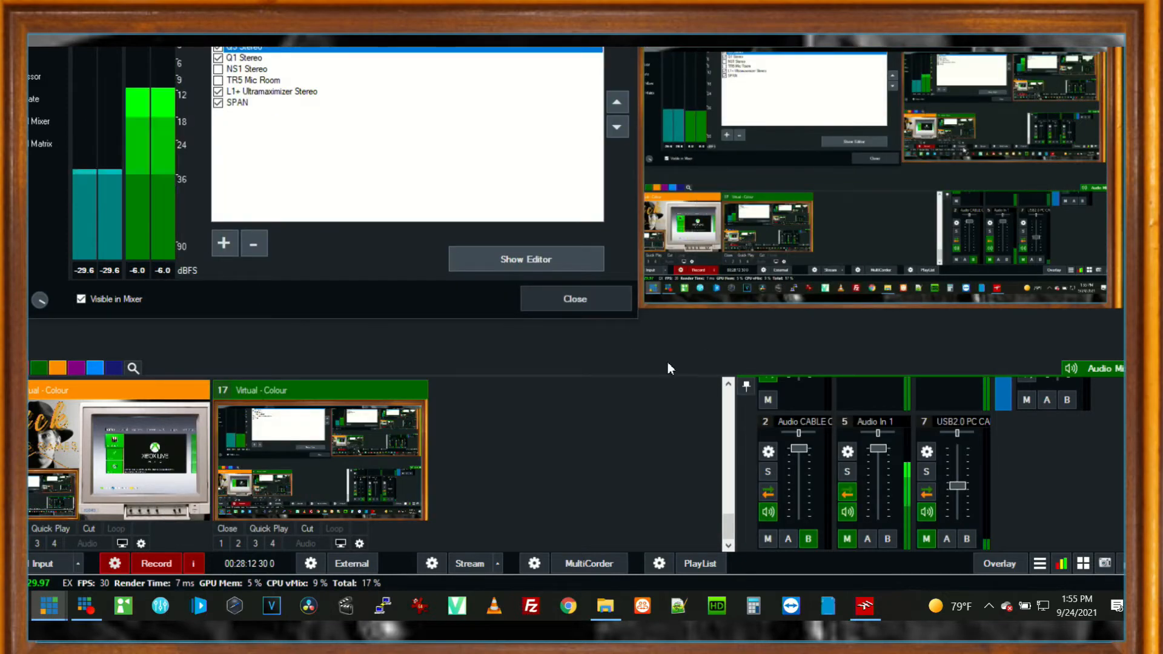
left_click(228, 528)
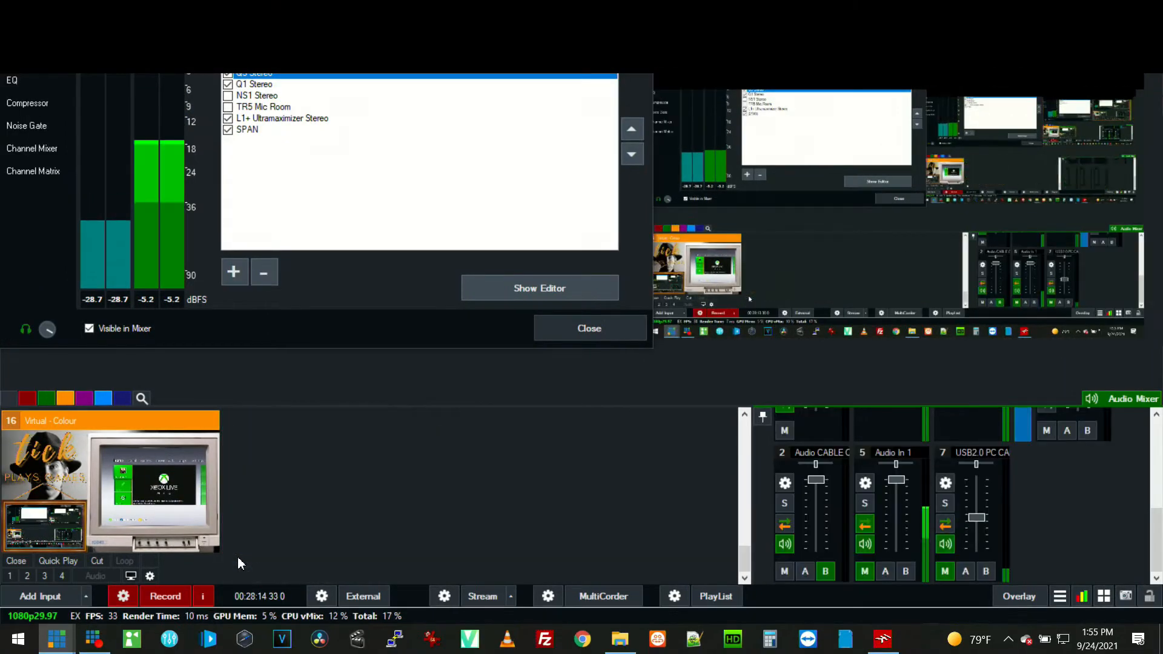
Create a virtual input from input 16 and open the Main position settings of the new input 17.
left_click(149, 576)
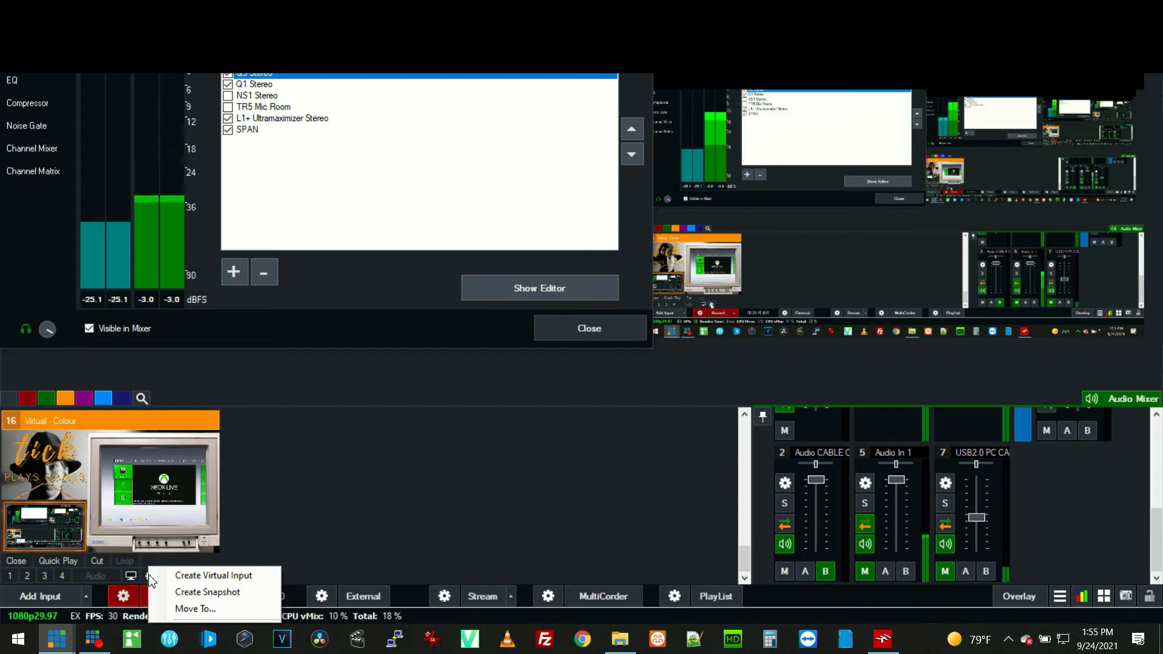
left_click(155, 576)
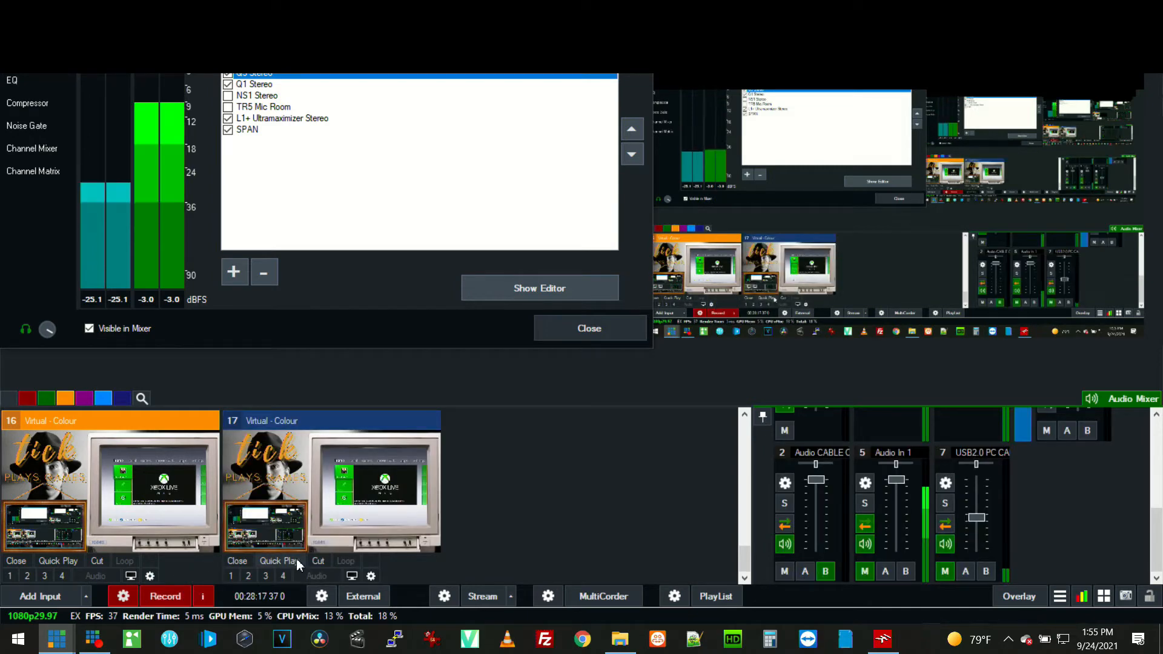
left_click(371, 576)
left_click(344, 89)
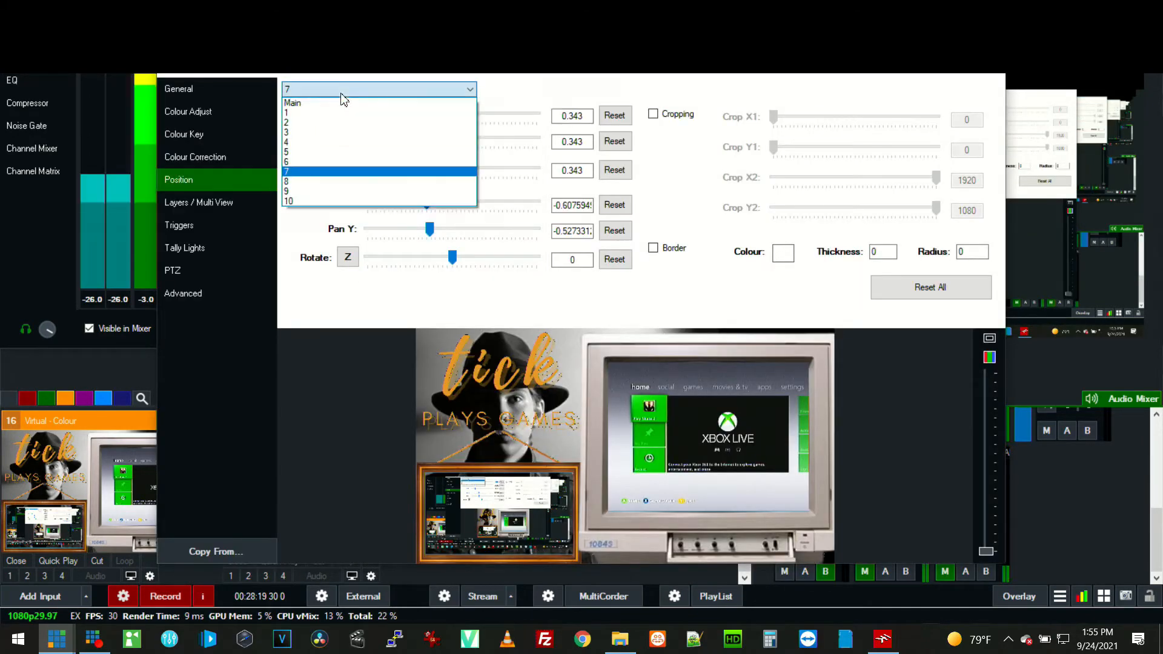
left_click(327, 102)
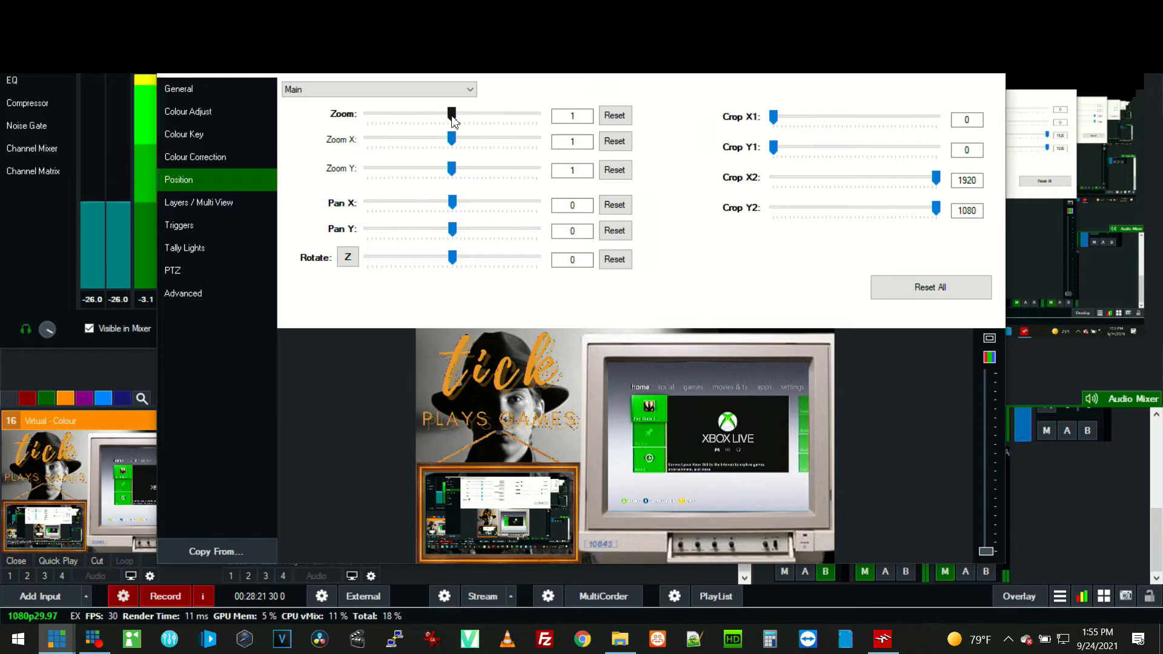
Set input 17's main zoom to 2.635 and pan to about 1.588, 1.479 so the framed laptop display fills the picture.
left_click_drag(452, 116, 492, 112)
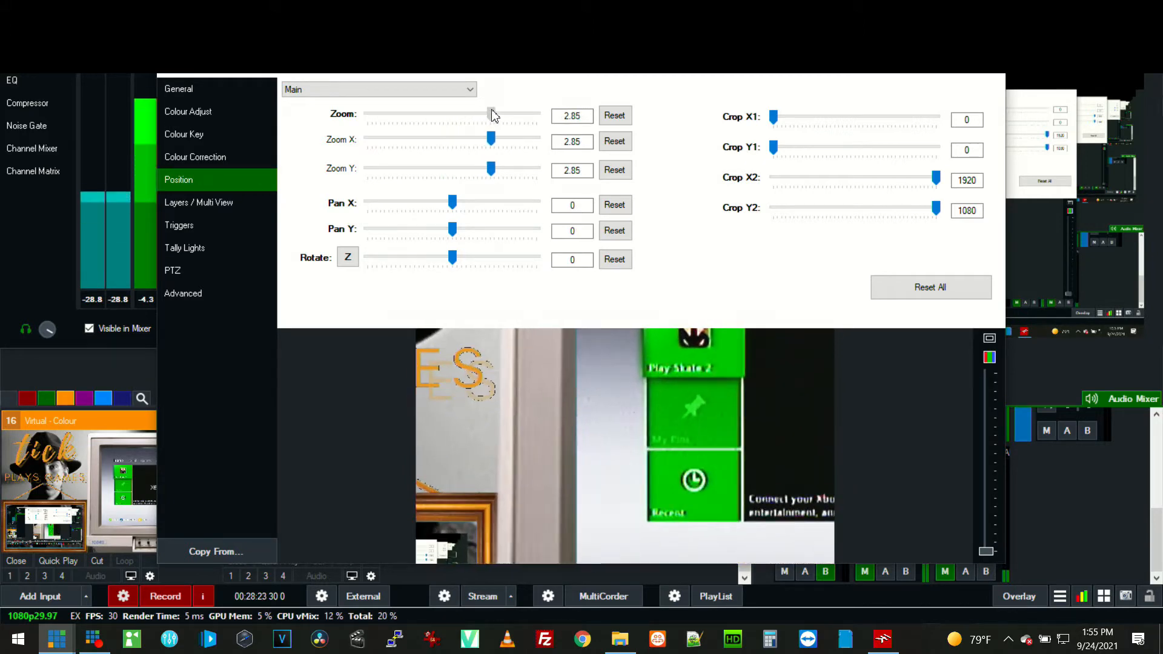
left_click_drag(544, 526, 896, 336)
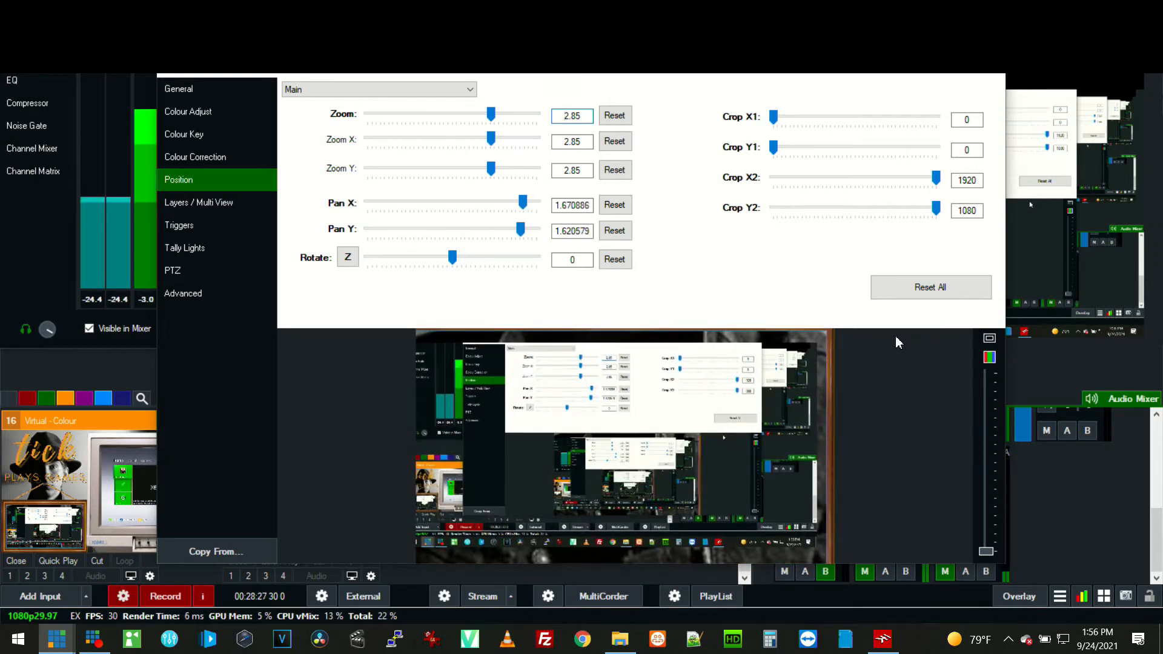
left_click_drag(494, 119, 487, 116)
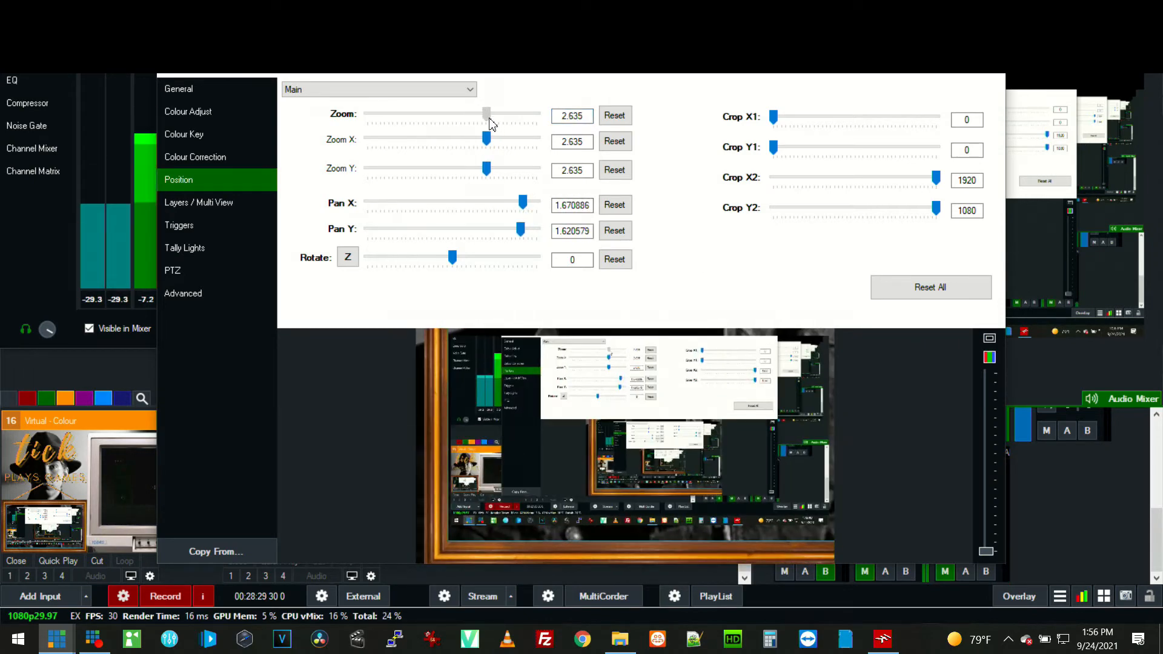
left_click_drag(587, 421, 589, 451)
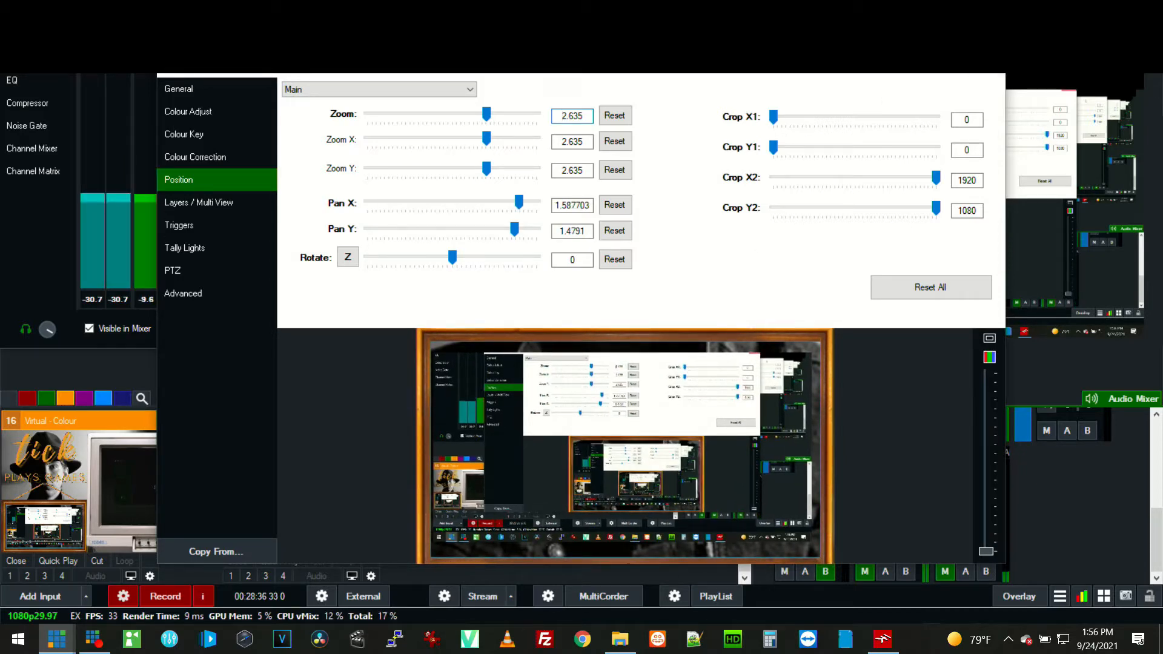
left_click(994, 74)
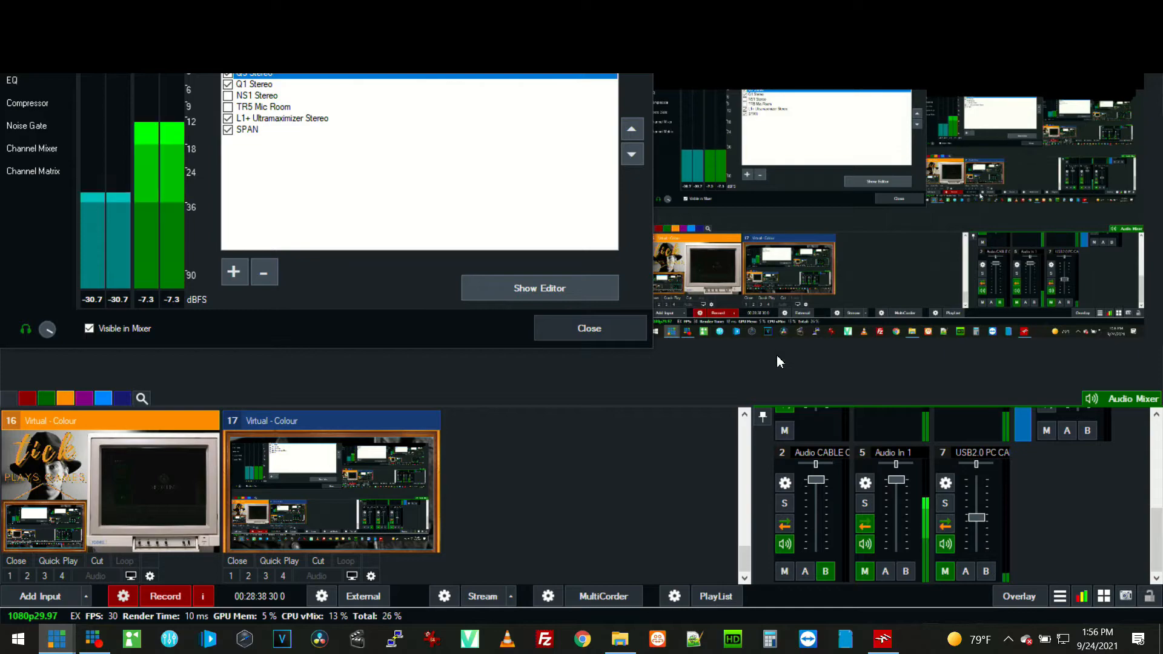
Run the Merge transition back and forth between virtual input 16 and the full laptop display, and dismiss the Audio Settings window.
left_click_drag(455, 16, 734, 229)
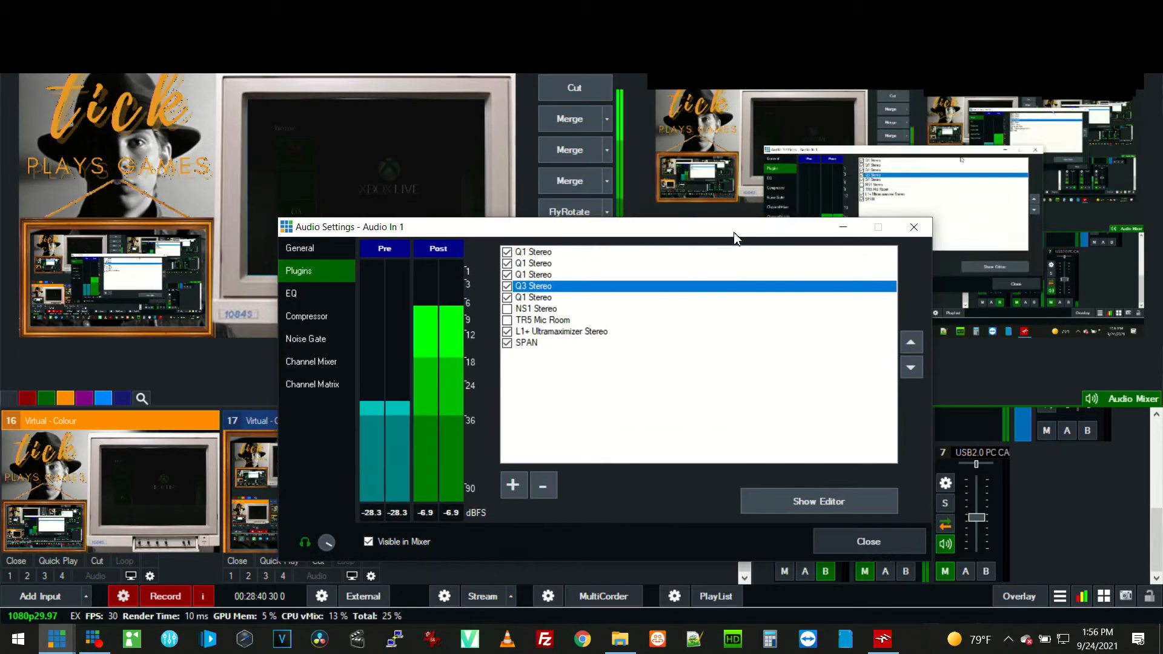
left_click(576, 120)
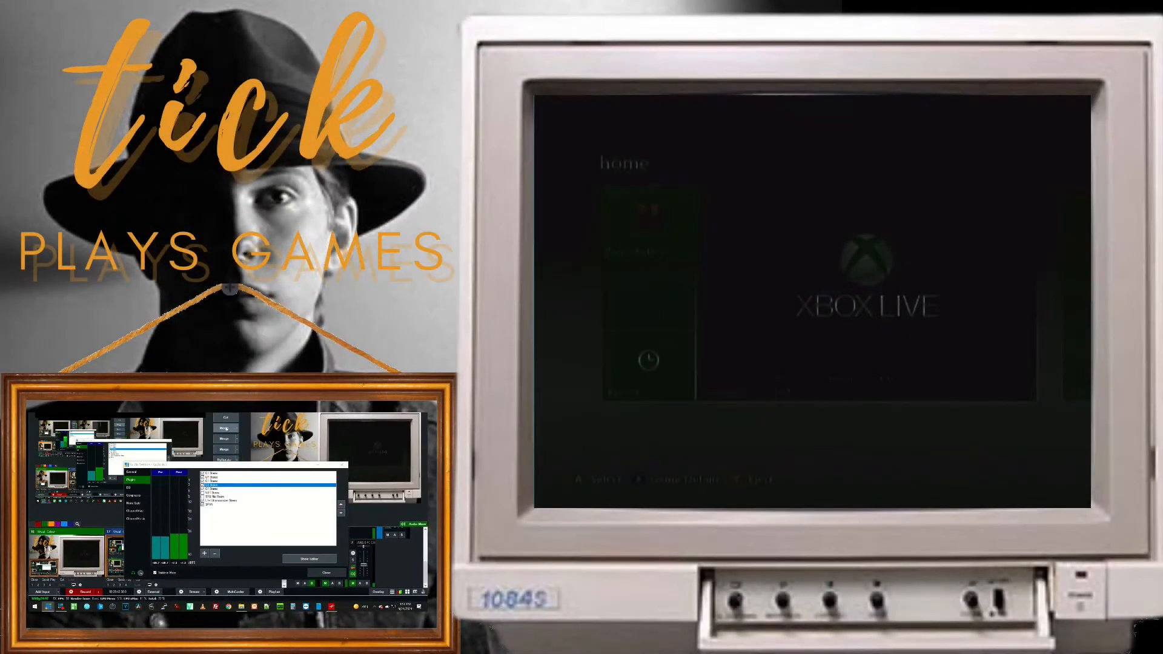
left_click(226, 431)
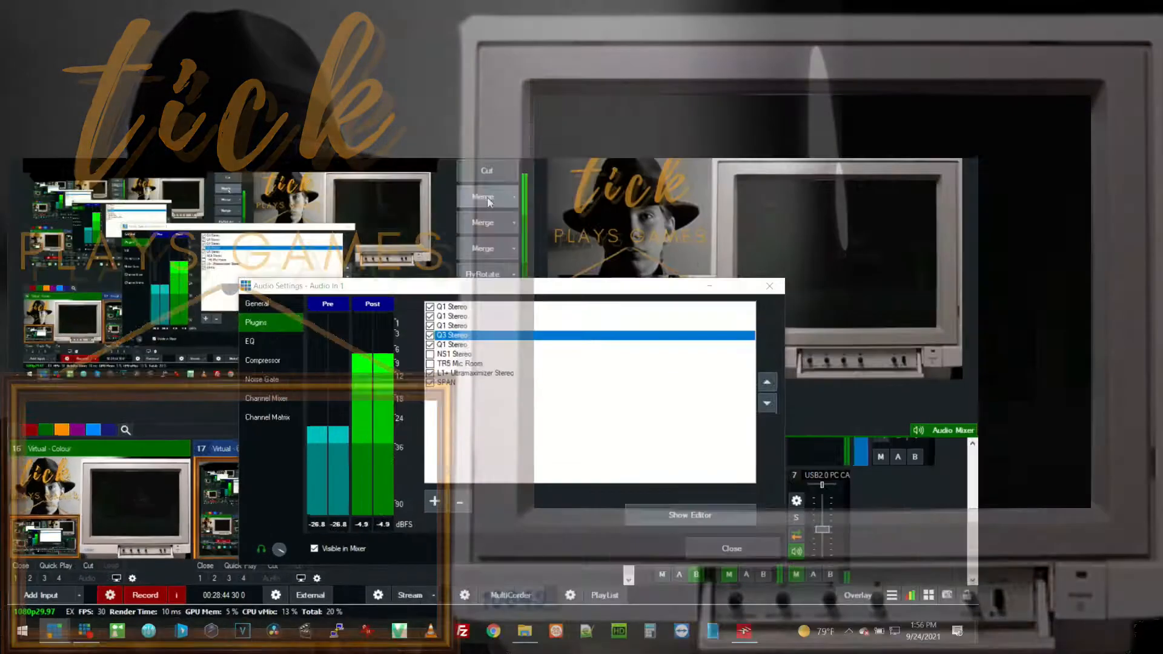
left_click(226, 430)
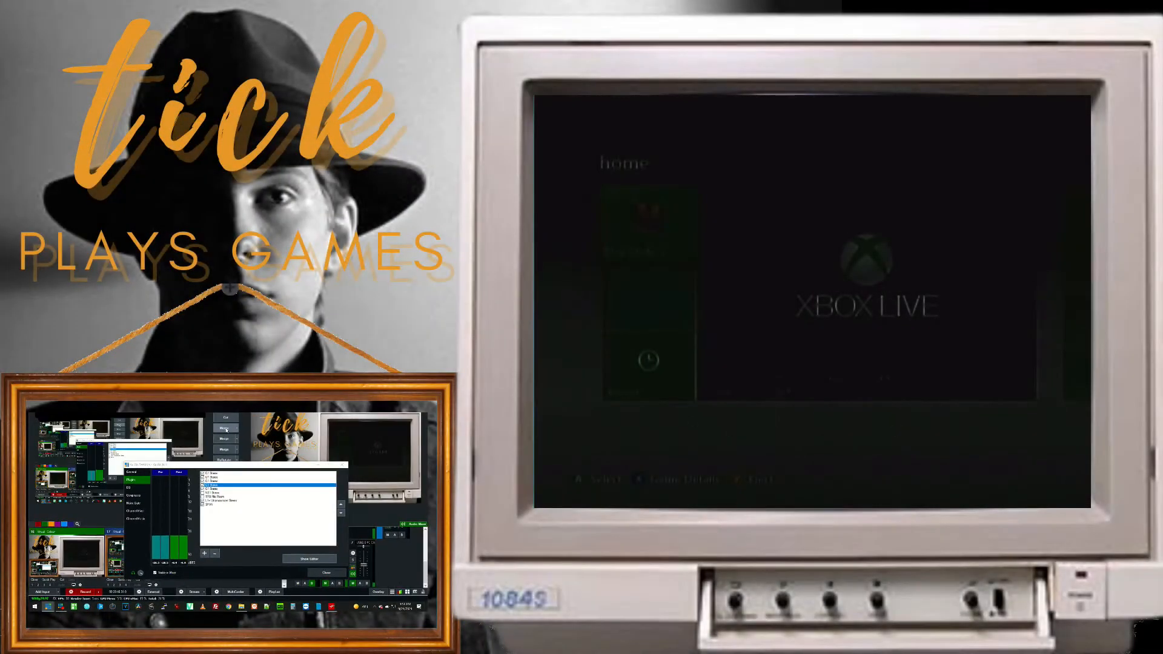
left_click(226, 430)
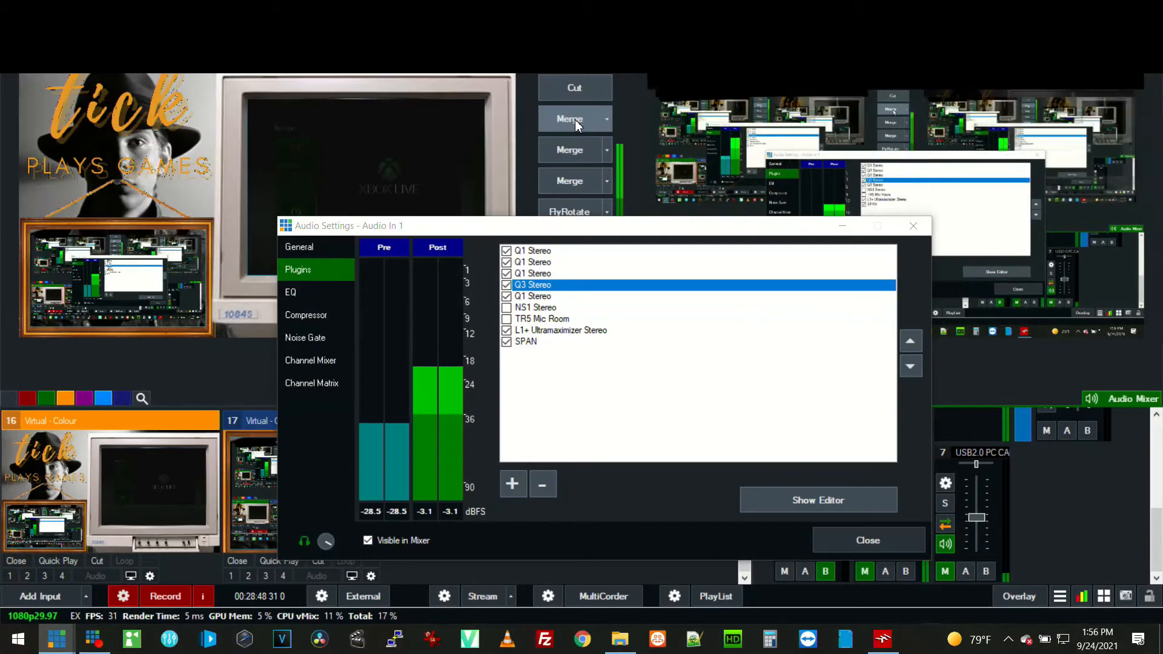
left_click(914, 226)
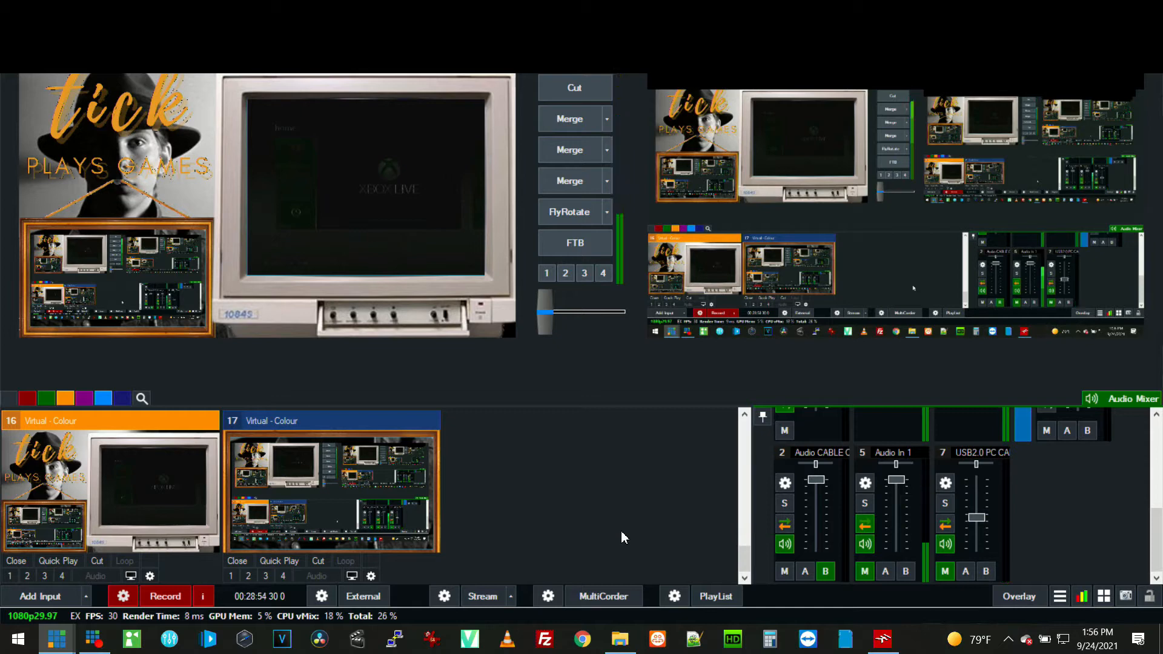
Repeat the Merge transition between the laptop display and virtual input 16, ending with input 16 on the program output.
left_click(563, 96)
left_click(562, 98)
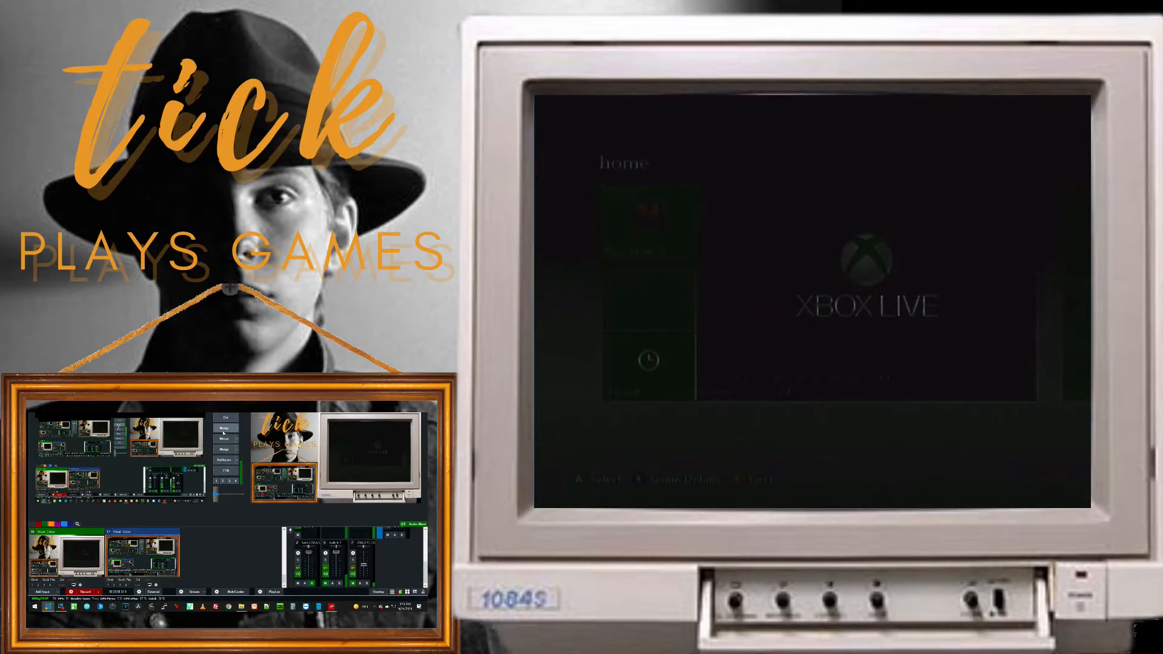
left_click(223, 430)
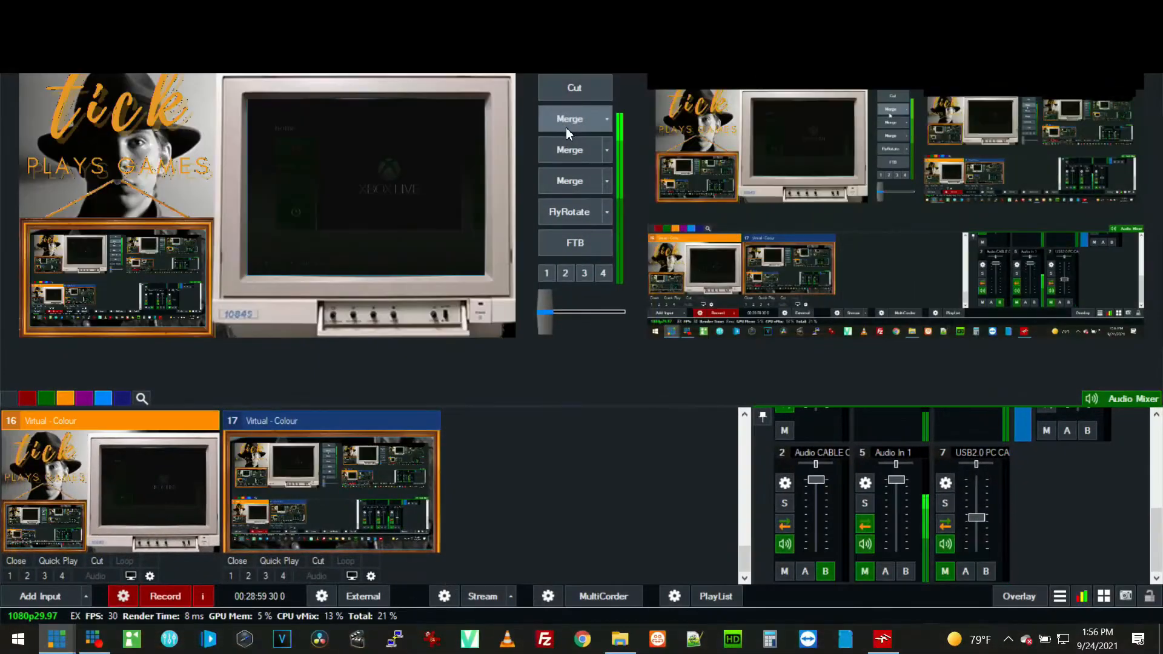
left_click(223, 431)
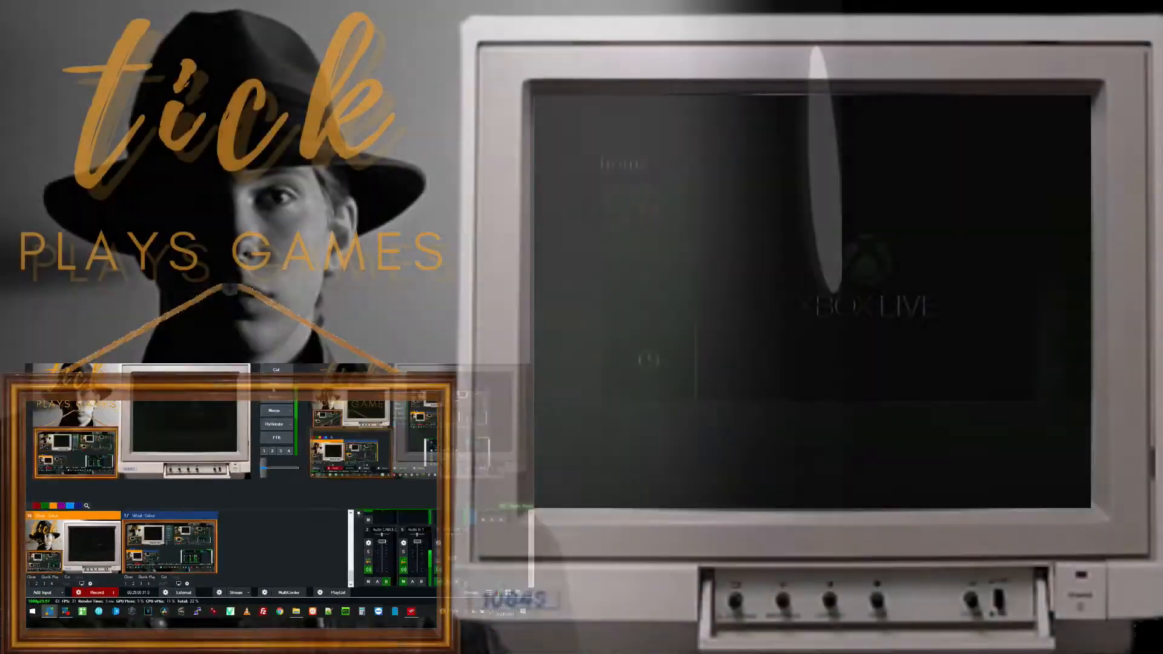
left_click(309, 356)
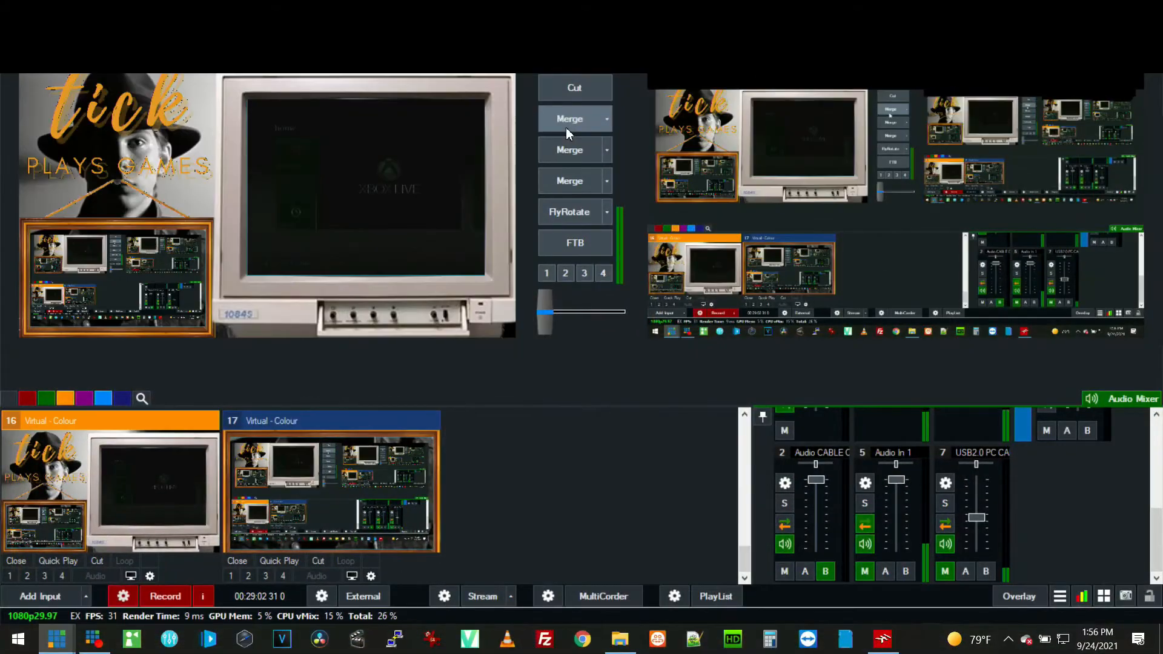
left_click(566, 127)
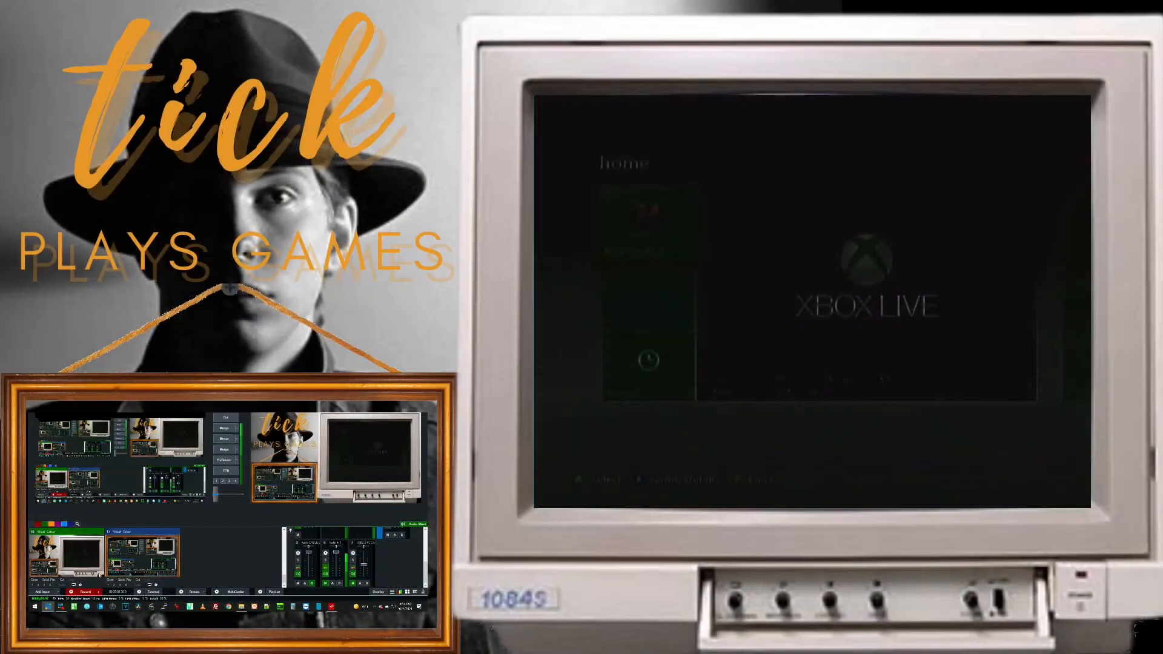
Preview virtual input 17 and Merge back and forth between it and input 16, ending with input 17 on the program output.
left_click(82, 563)
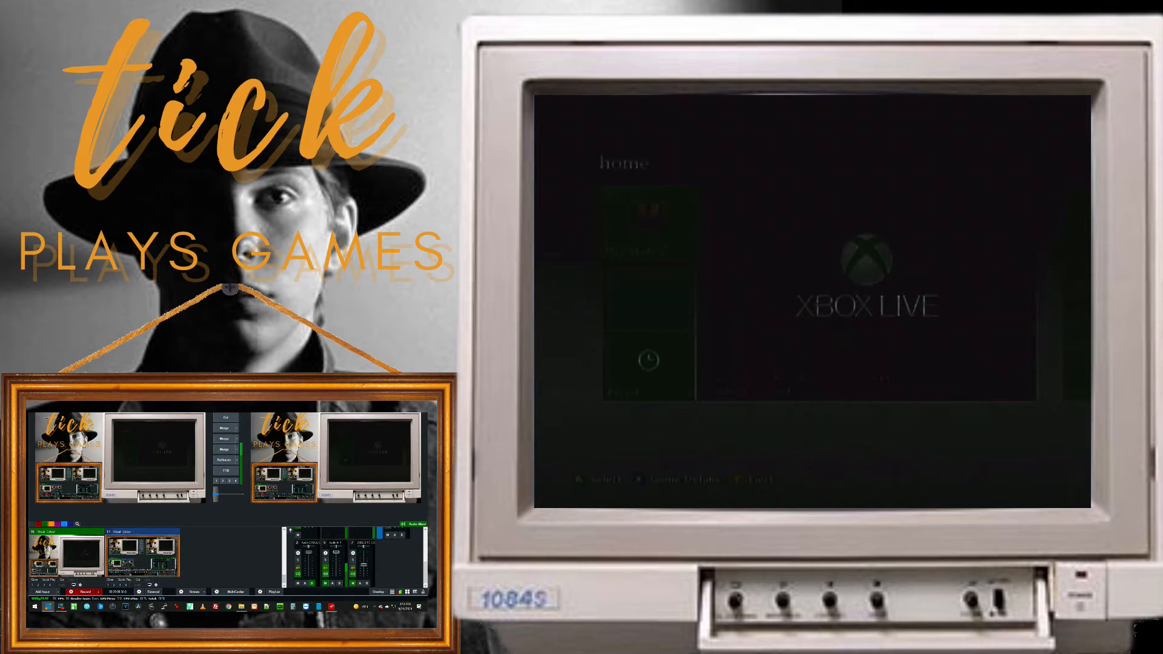
left_click(152, 551)
left_click(221, 430)
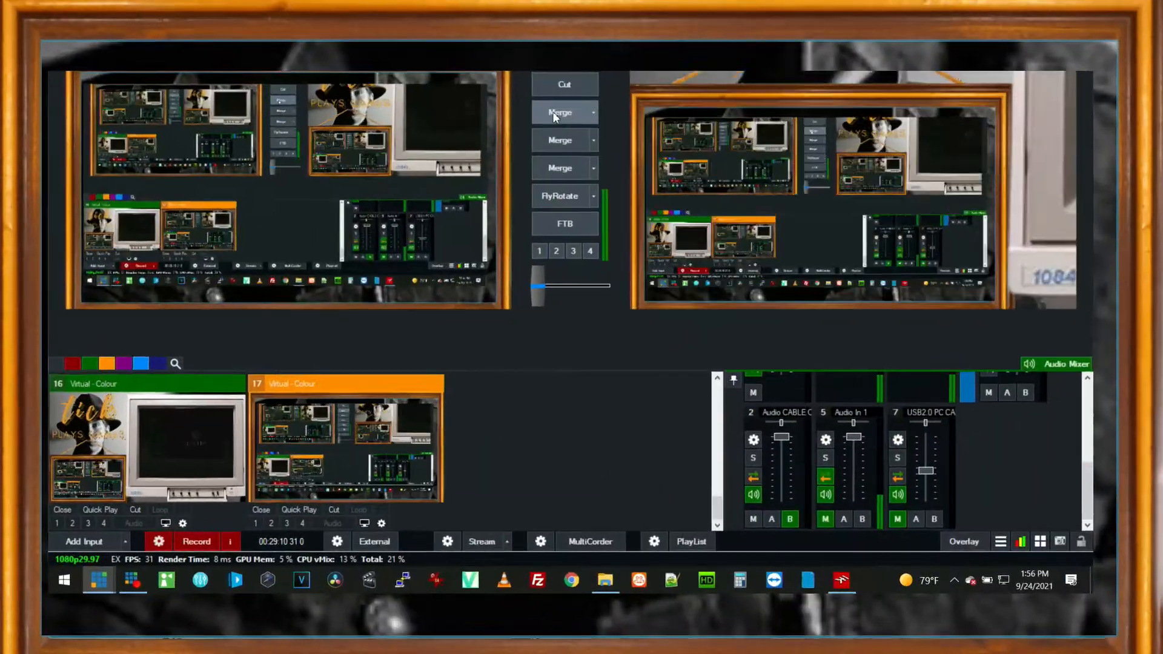
left_click(221, 429)
left_click(222, 429)
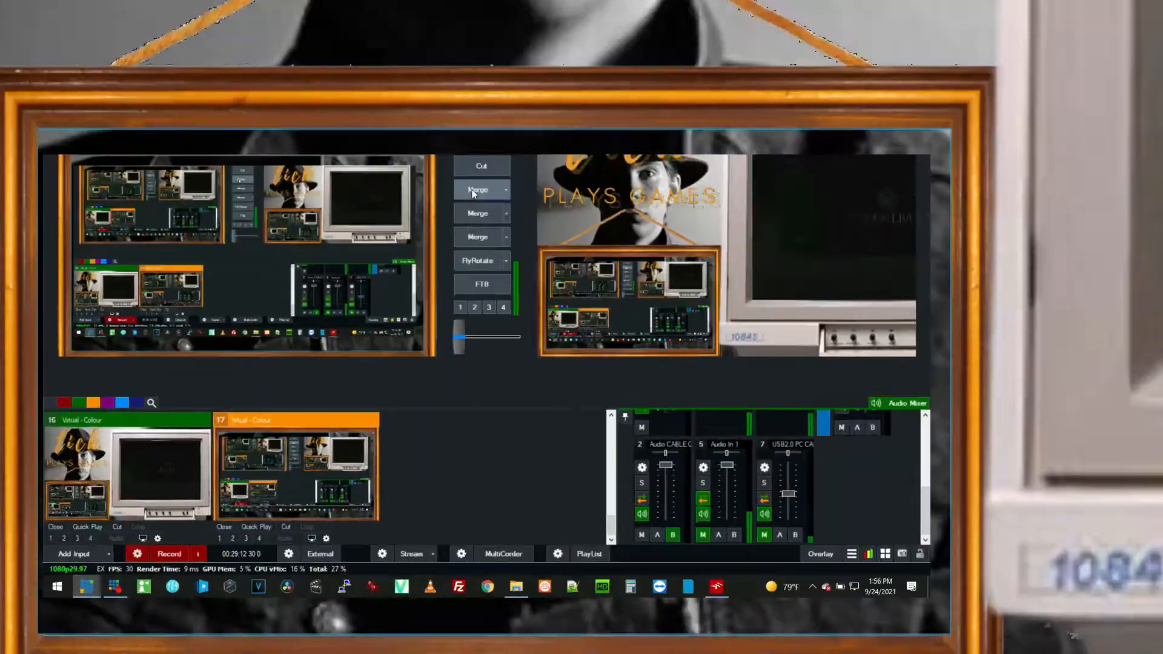
left_click(221, 429)
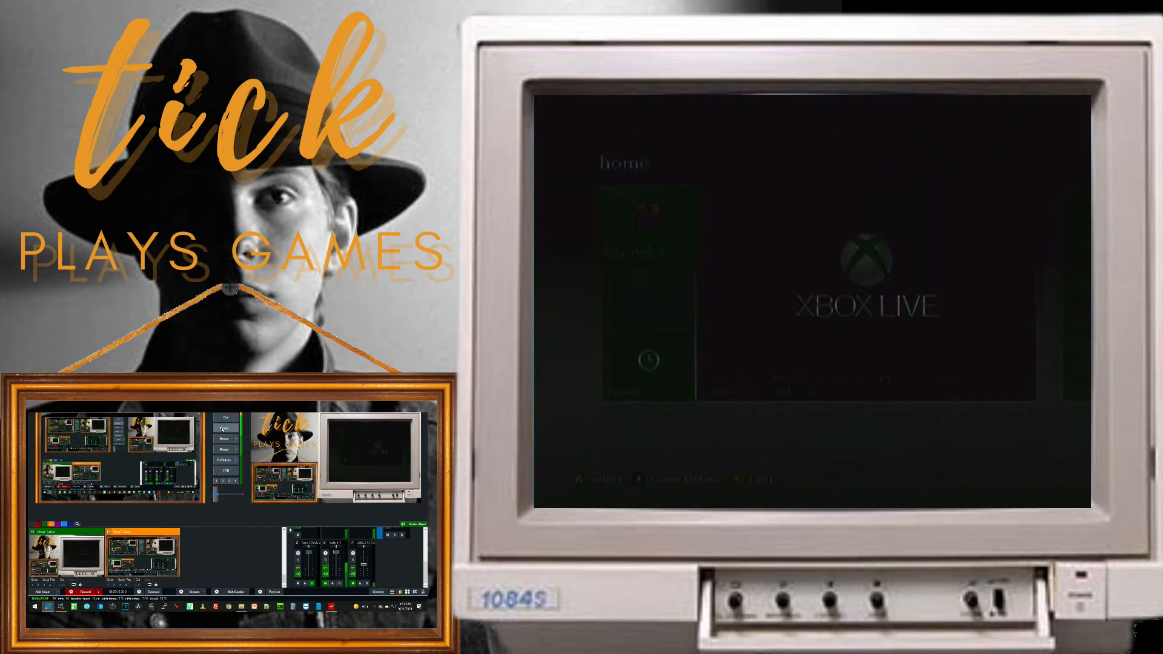
left_click(222, 429)
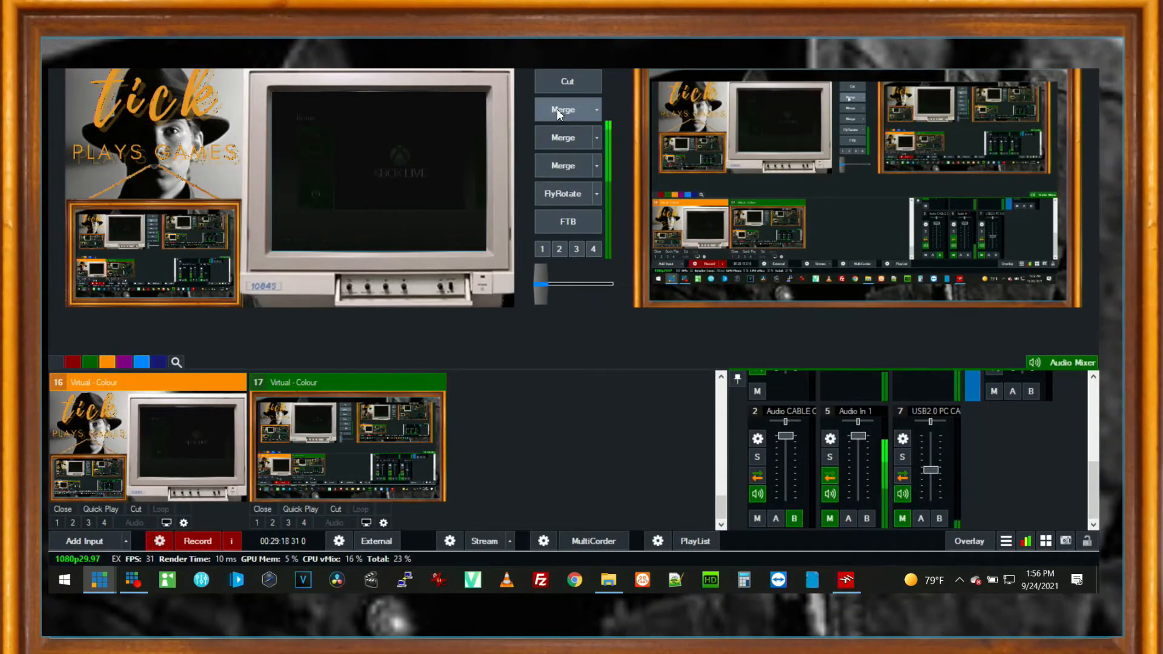
Bring up the Audio In 1 plugin settings and the SPAN window, and arrange them side by side.
key("alt+Tab")
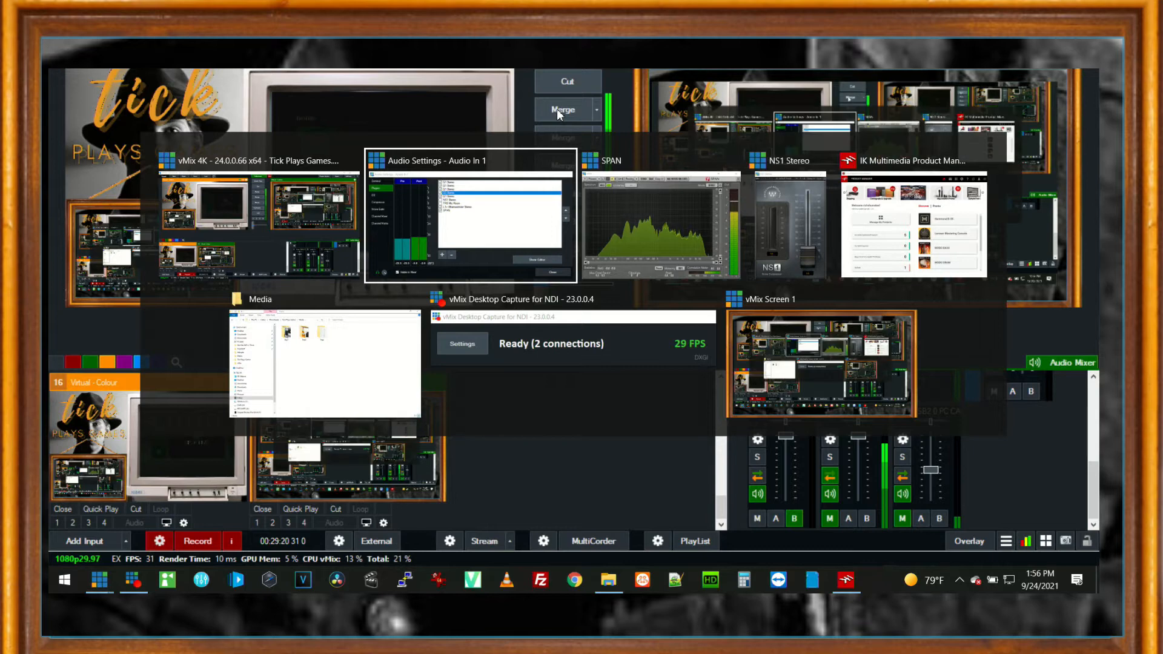
key("alt+Tab")
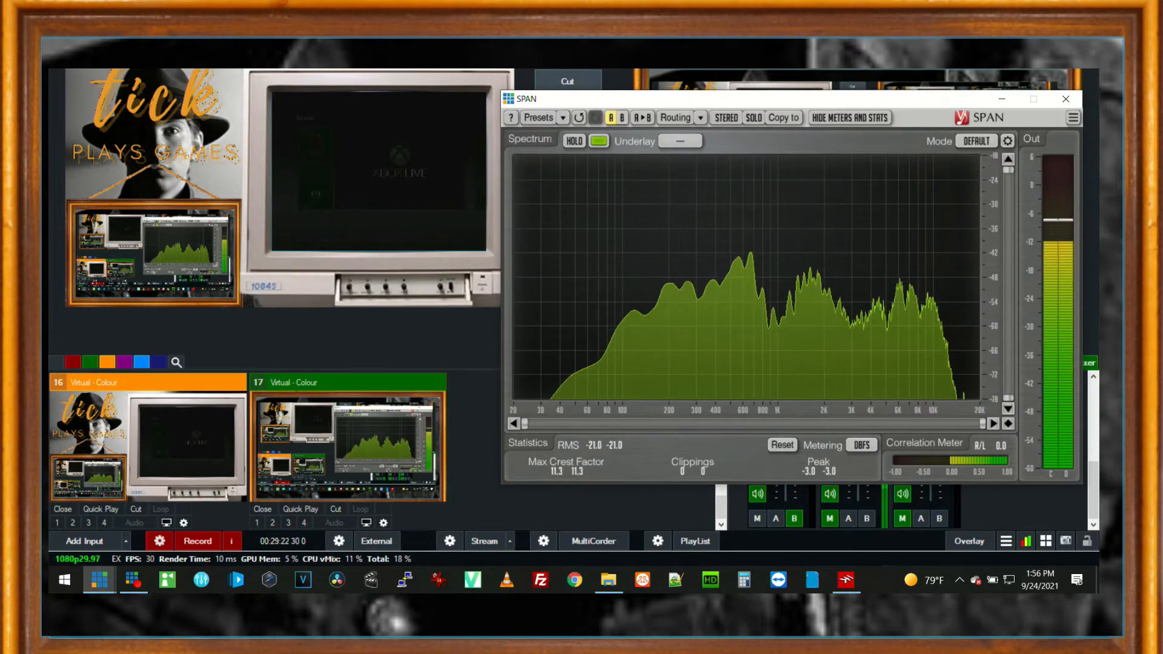
key("alt+Tab")
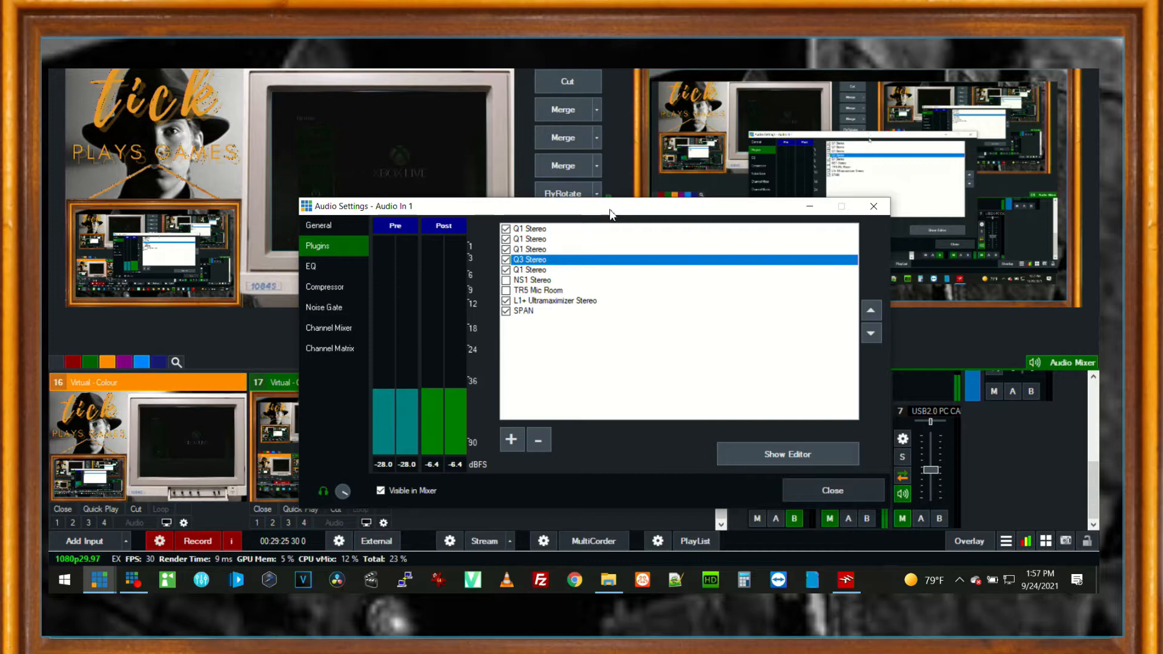
left_click_drag(612, 207, 385, 176)
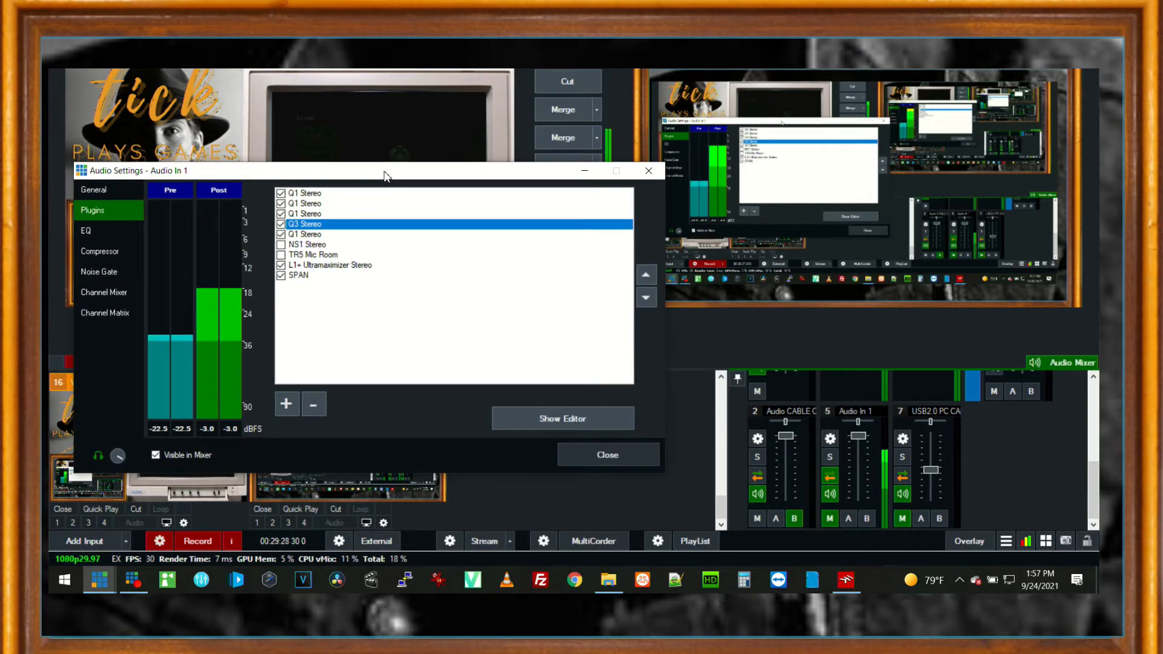
key("alt+Tab")
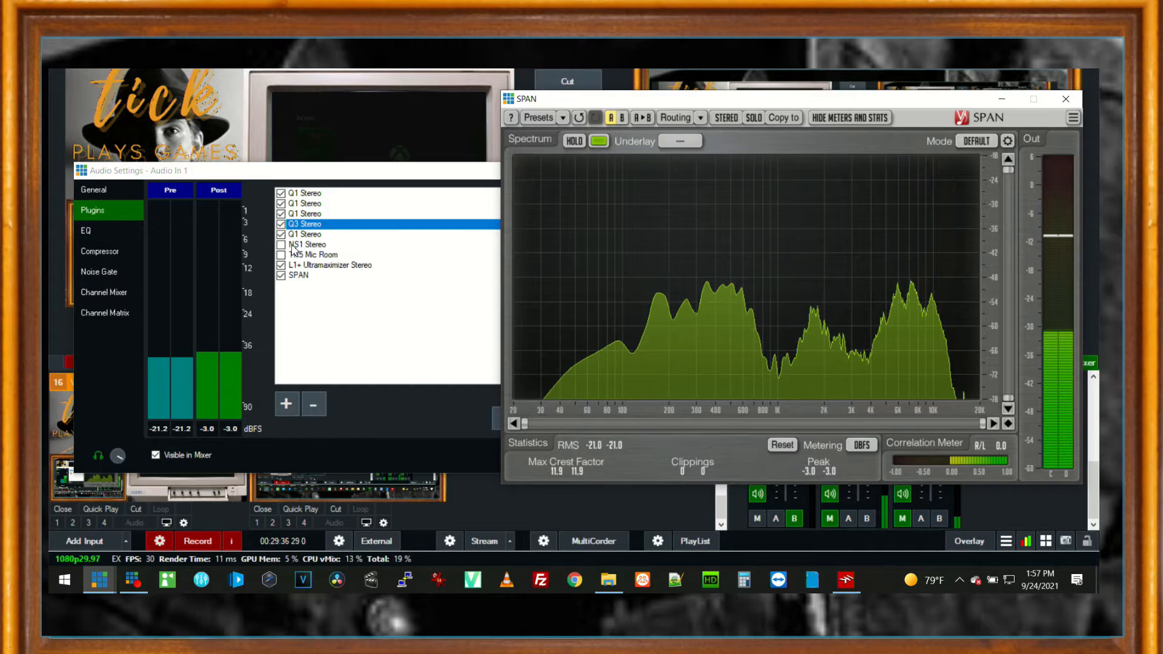
Open the NS1 Stereo plugin editor and enable NS1 Stereo in the Audio In 1 plugin list.
double_click(292, 245)
left_click_drag(329, 110, 483, 109)
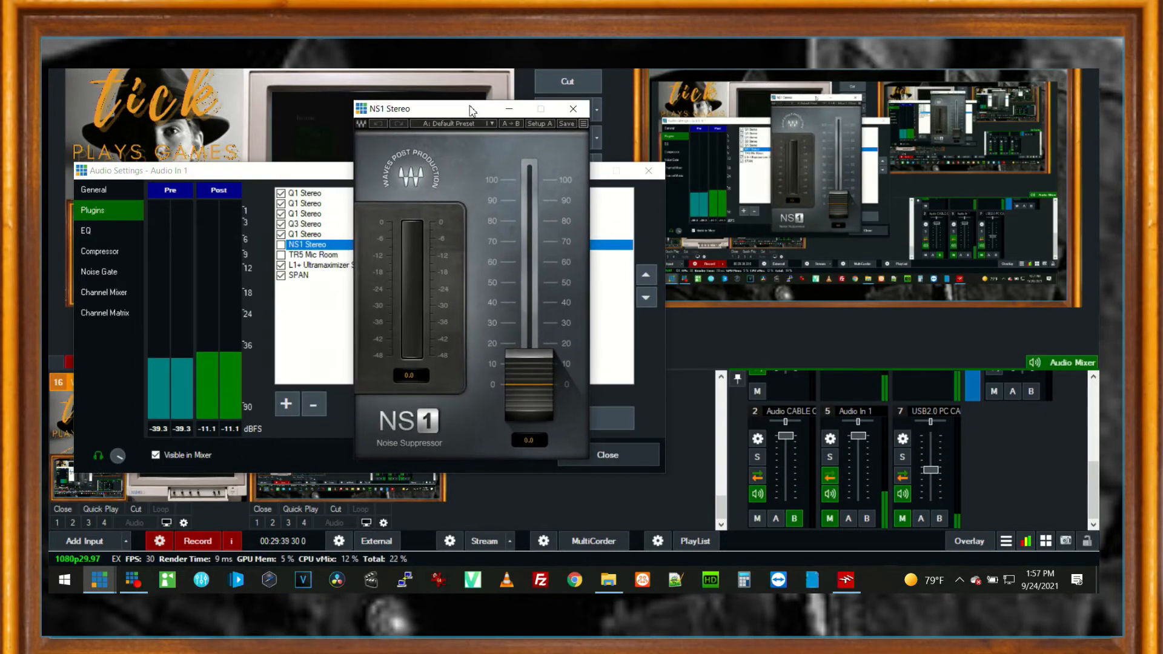
left_click(283, 247)
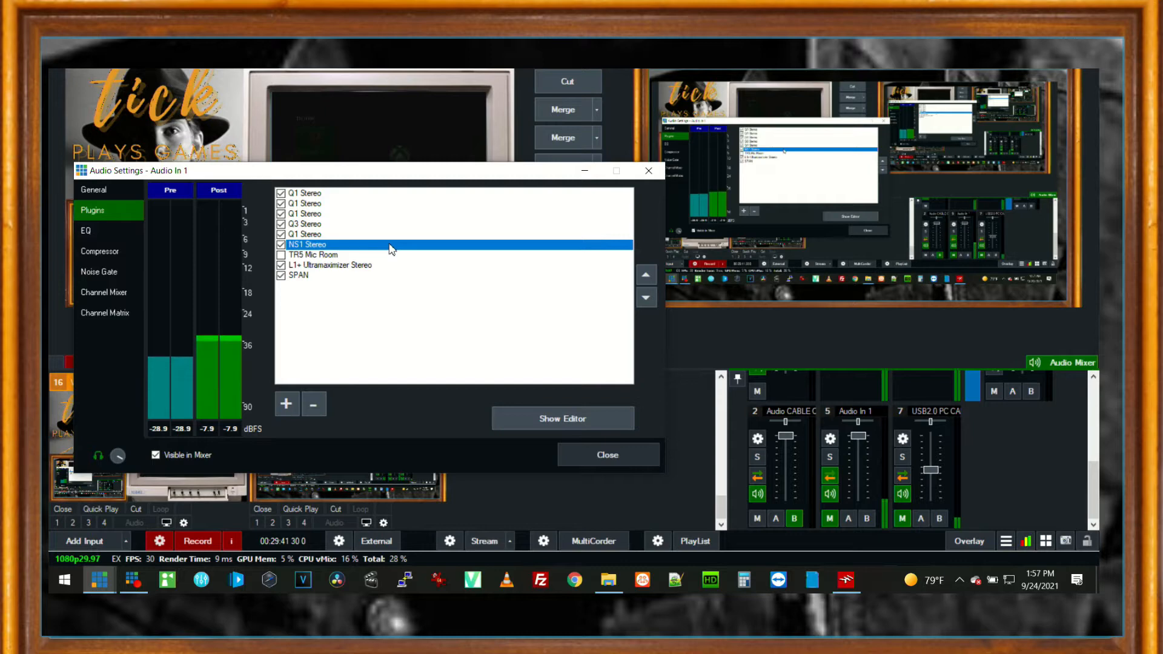
Place the NS1 Stereo editor beside the SPAN window and raise its noise suppression fader to 69.1.
key("alt+Tab")
left_click_drag(451, 112, 282, 124)
key("alt+Tab")
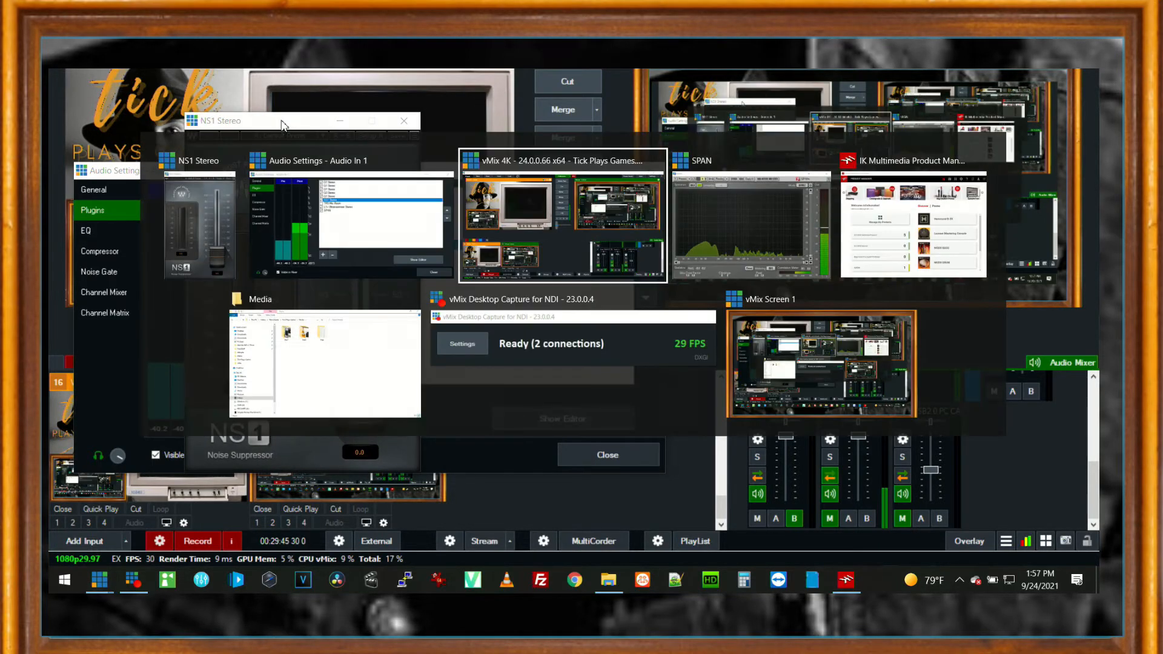
key("alt+Tab")
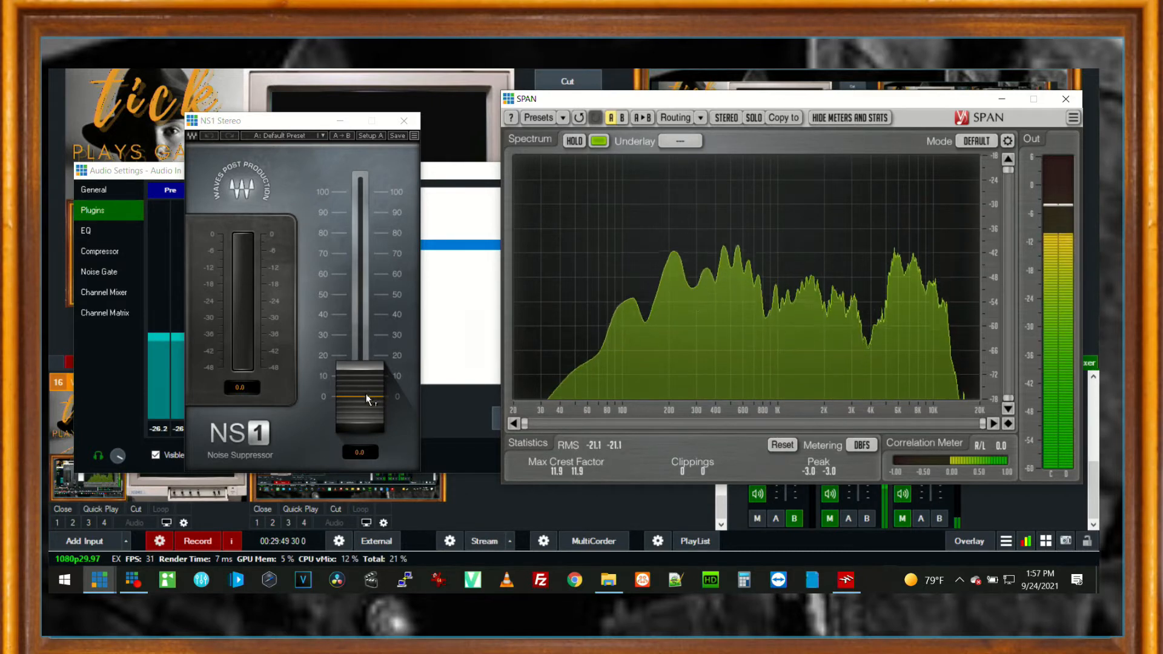
left_click_drag(363, 395, 363, 254)
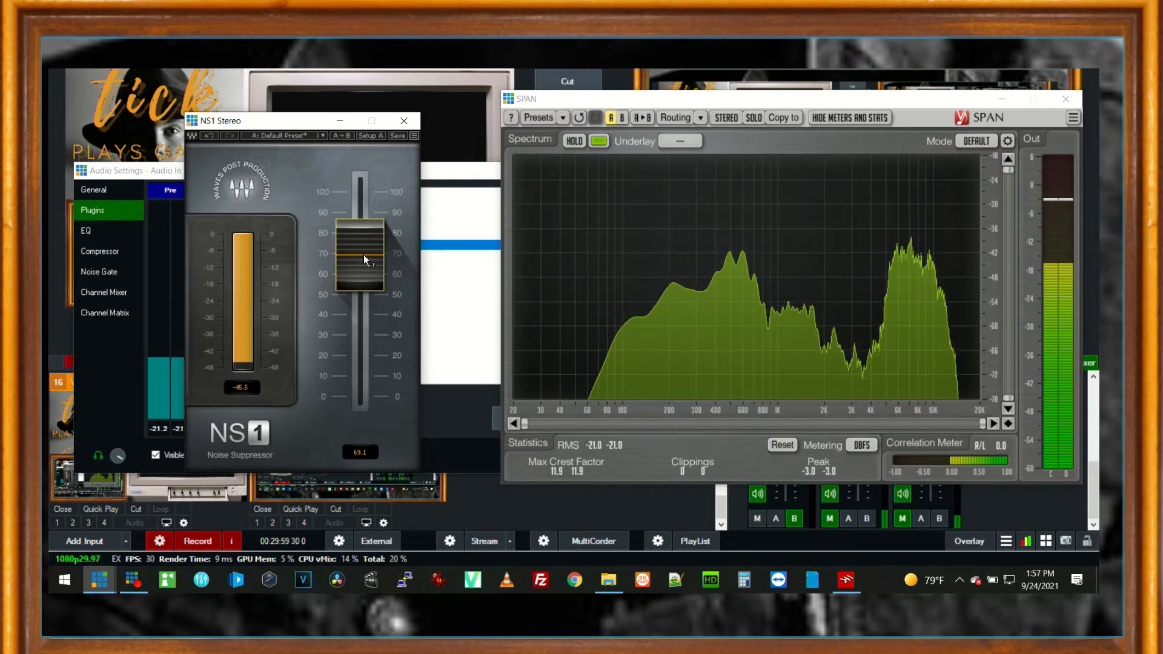
Sweep the NS1 noise suppression fader through 0, 70.6, 100, 77.4 and 75.8, and leave it at 78.4.
left_click_drag(364, 254, 363, 400)
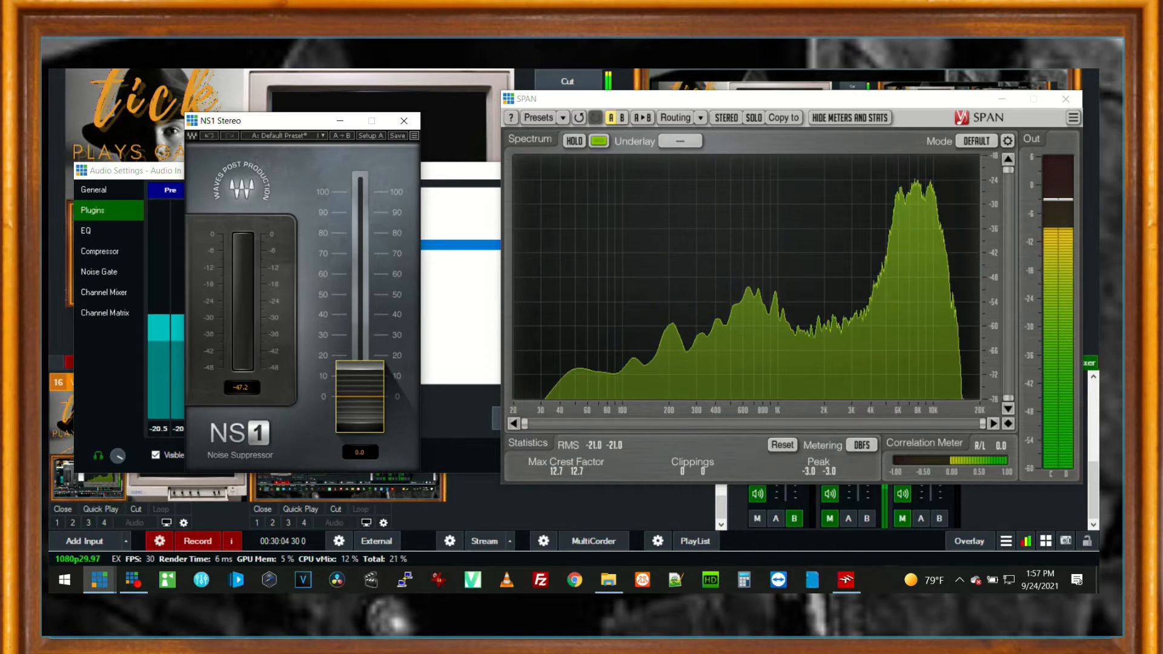
left_click_drag(360, 396, 360, 250)
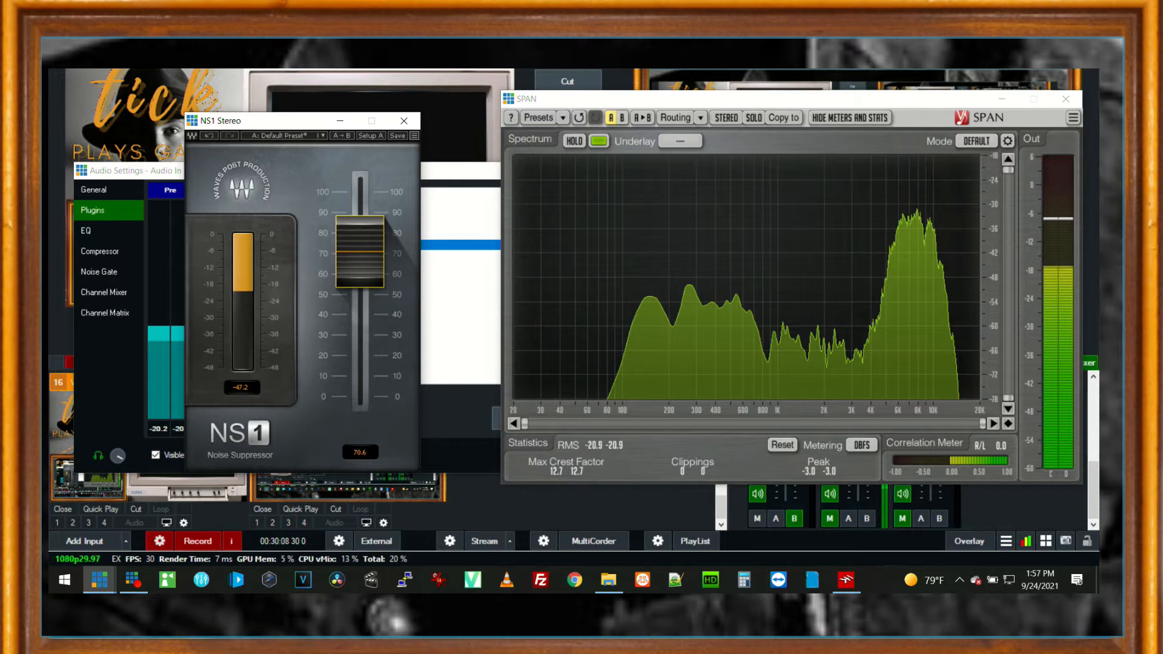
left_click_drag(359, 251, 360, 192)
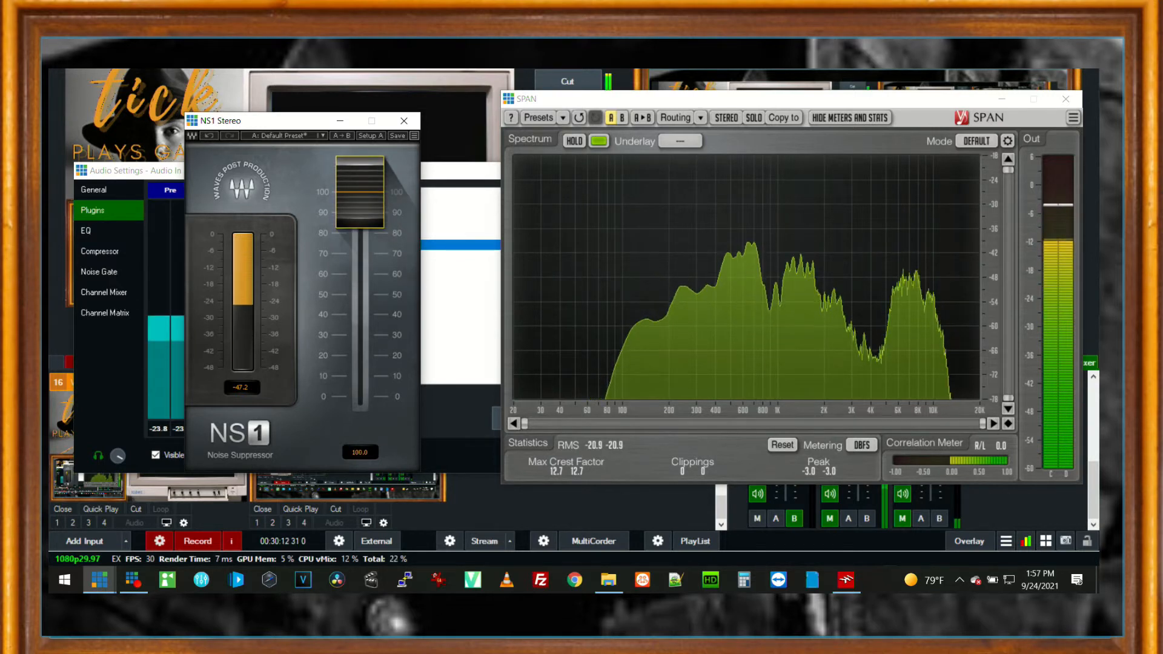
left_click_drag(359, 191, 360, 237)
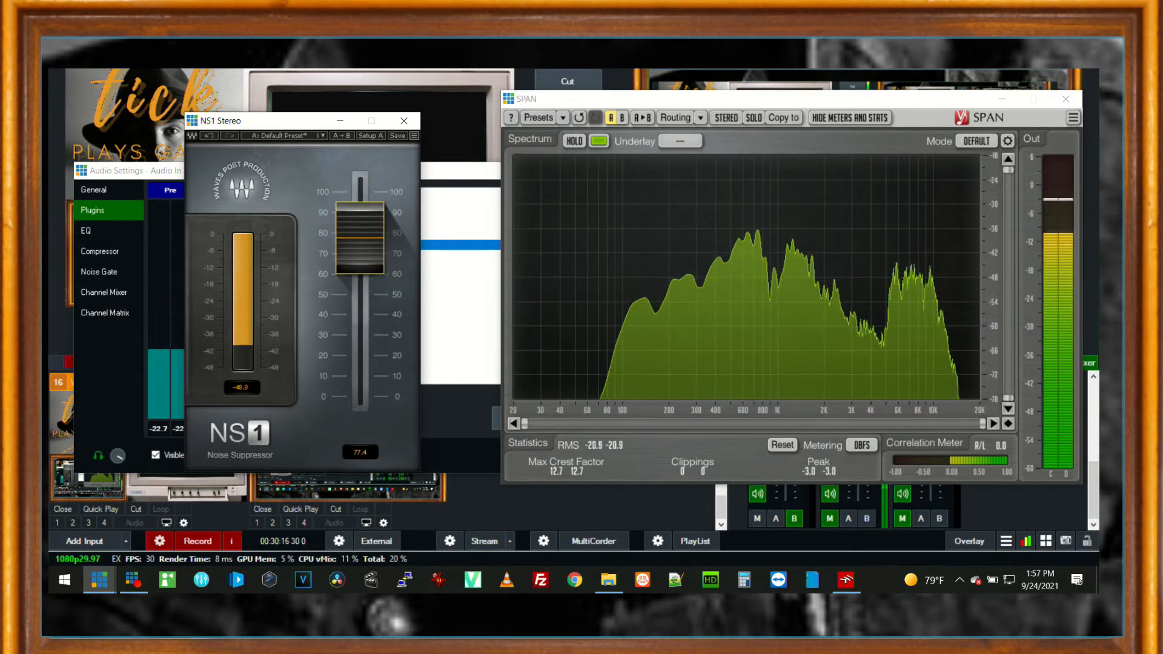
left_click_drag(360, 237, 359, 241)
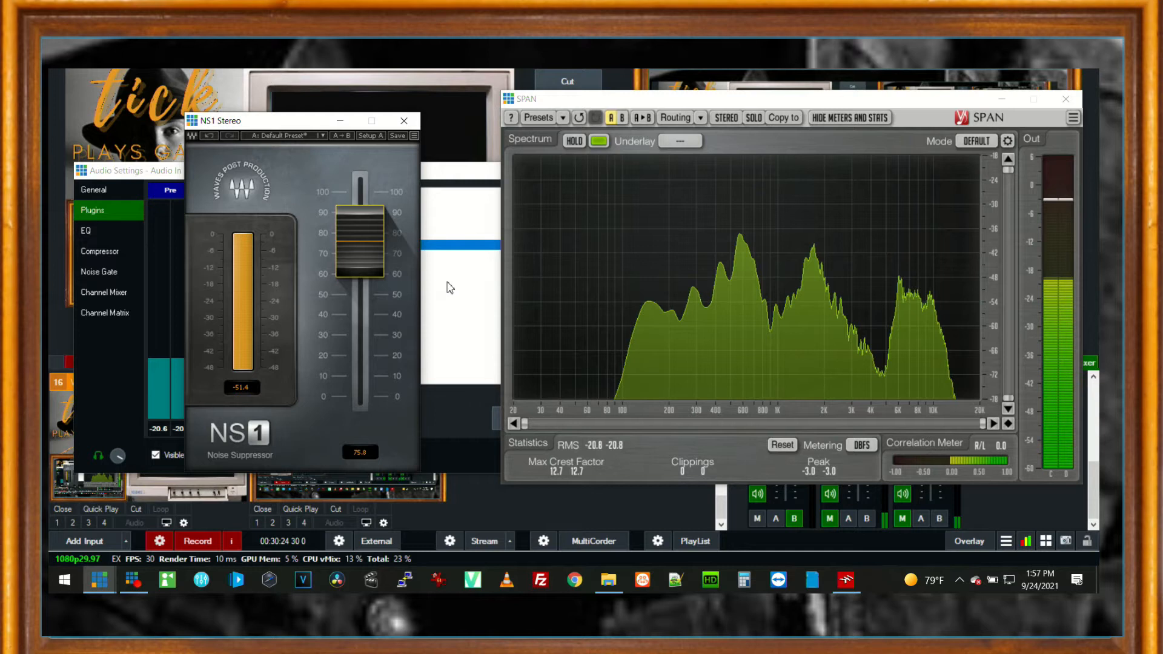
left_click_drag(344, 249, 344, 243)
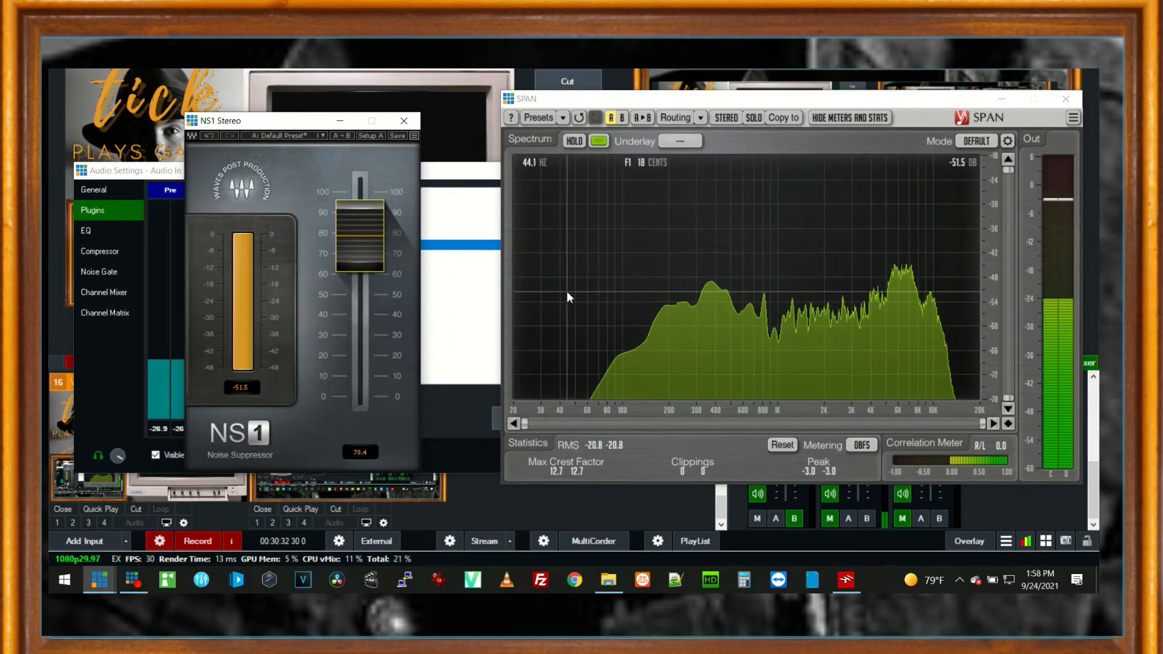
Load the Voice Podcast factory preset in NS1 and raise its fader to 64.6.
left_click(281, 135)
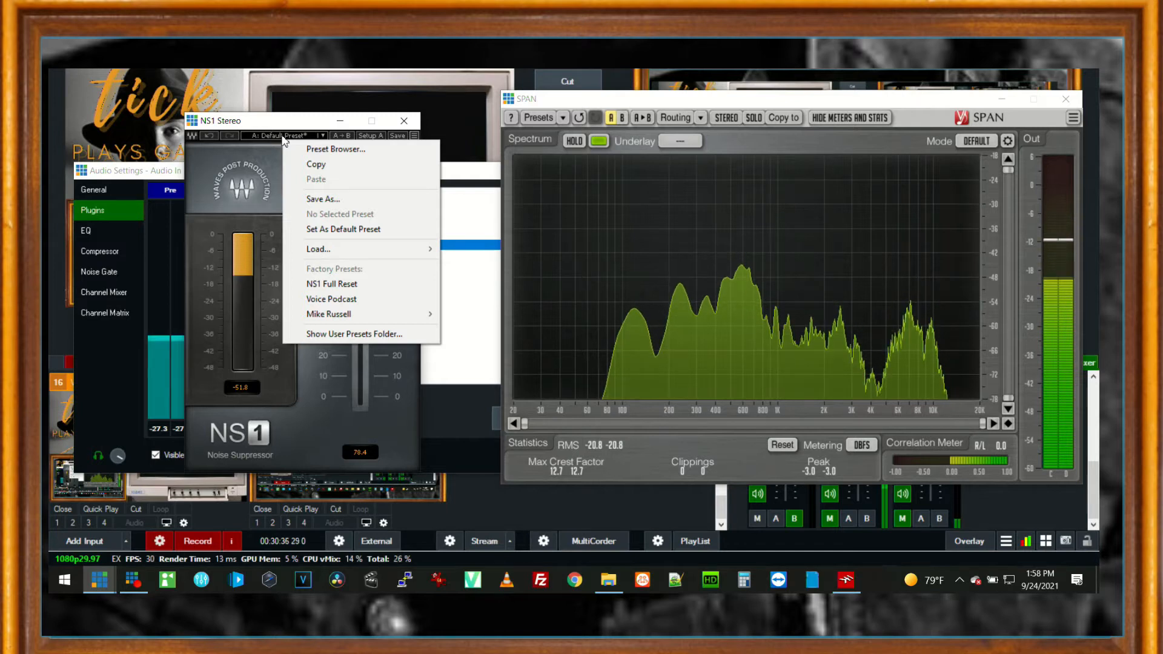
left_click(334, 299)
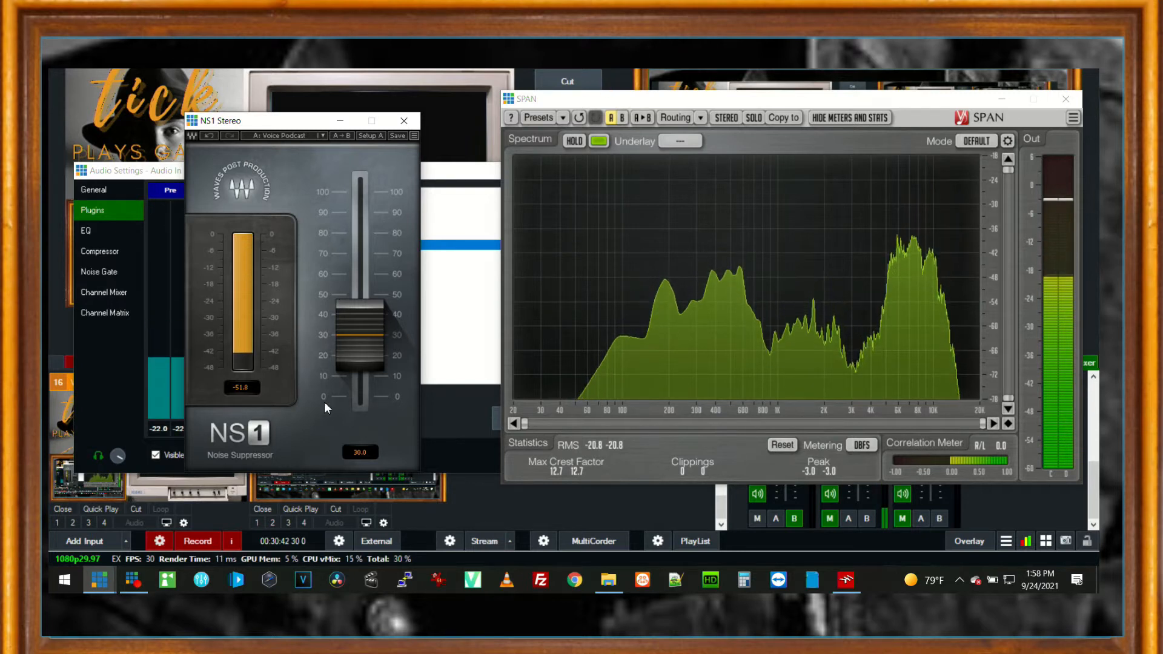
left_click_drag(361, 350, 361, 280)
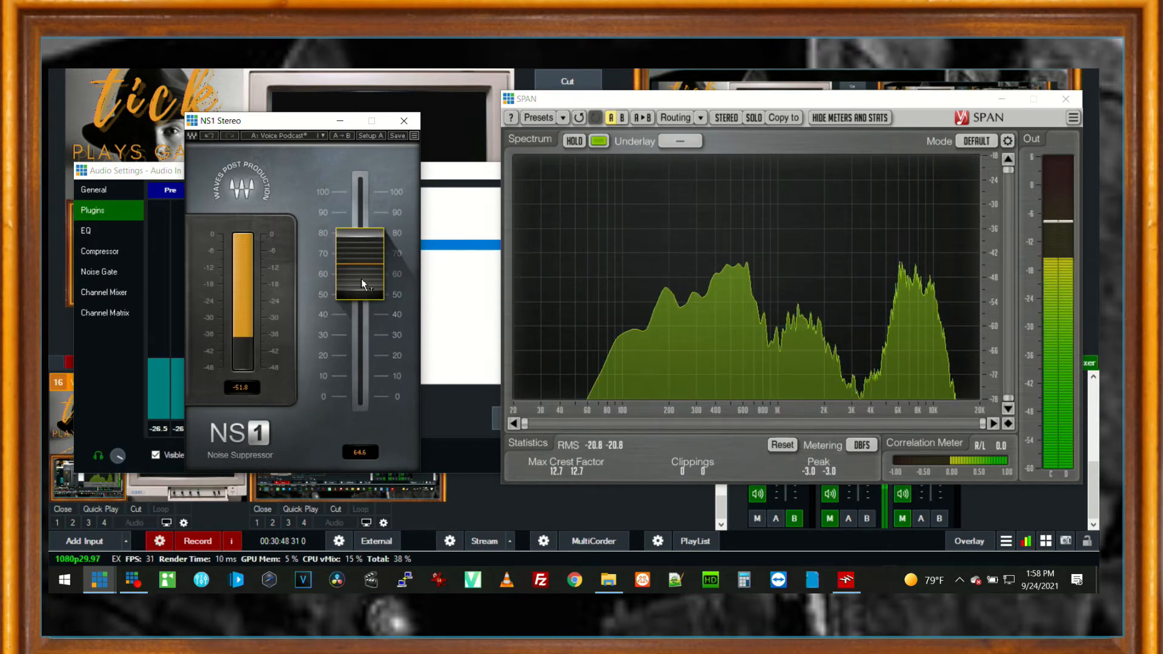
View the NS1 version information and undo the last fader move and the preset change.
left_click(190, 137)
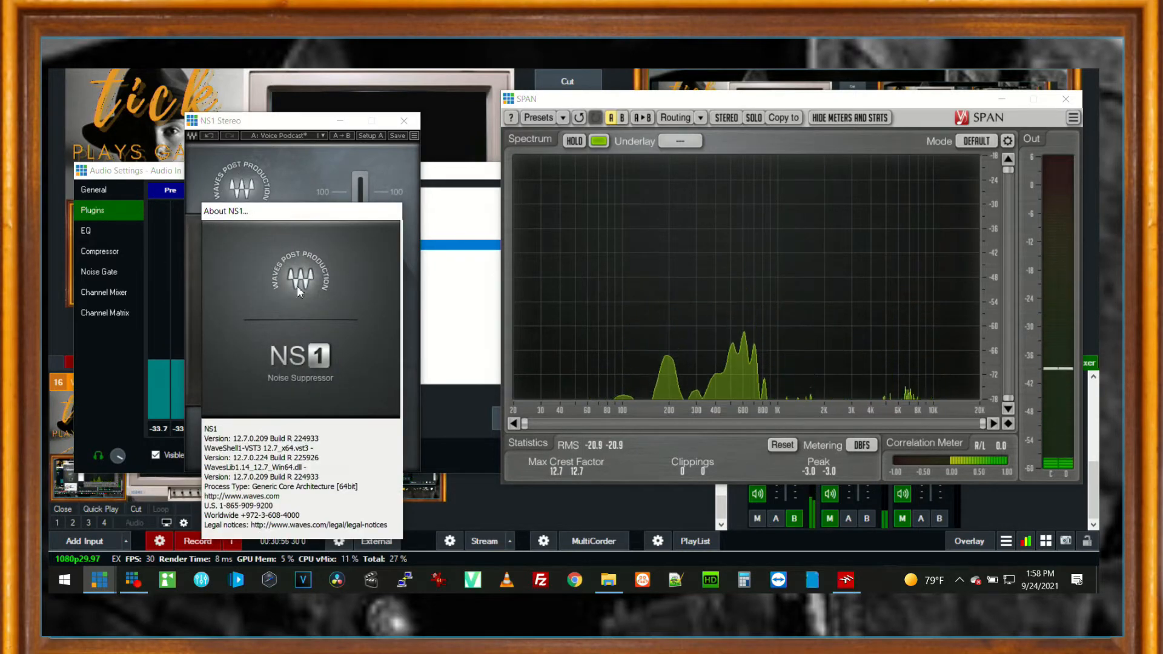
left_click(309, 296)
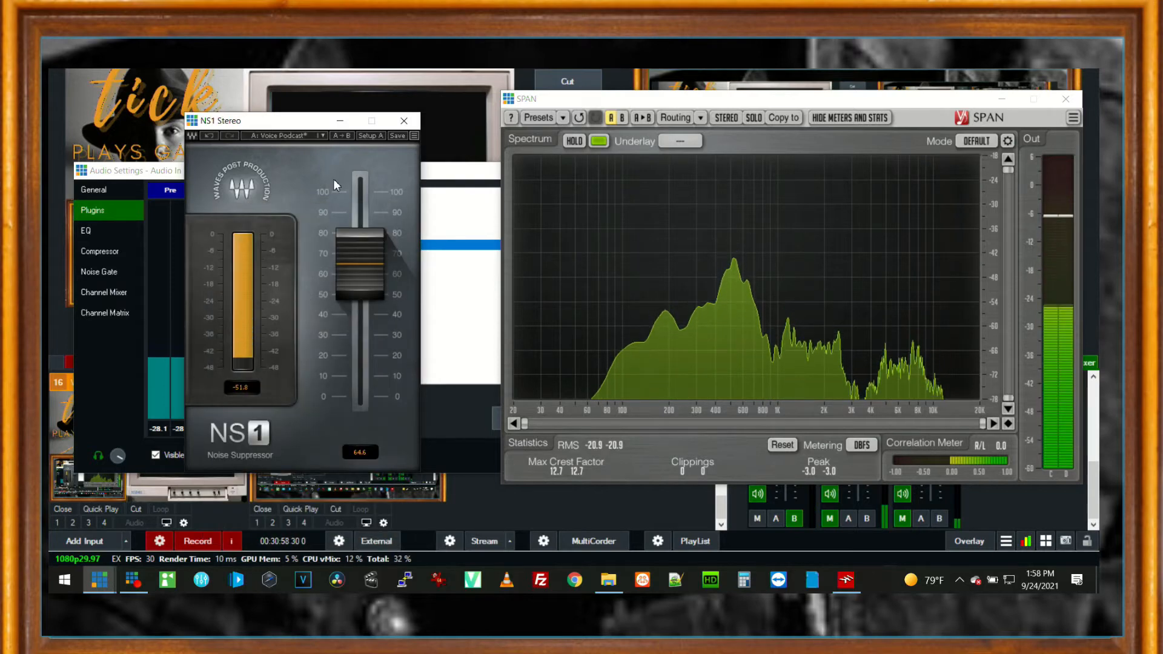
left_click(205, 136)
left_click(204, 137)
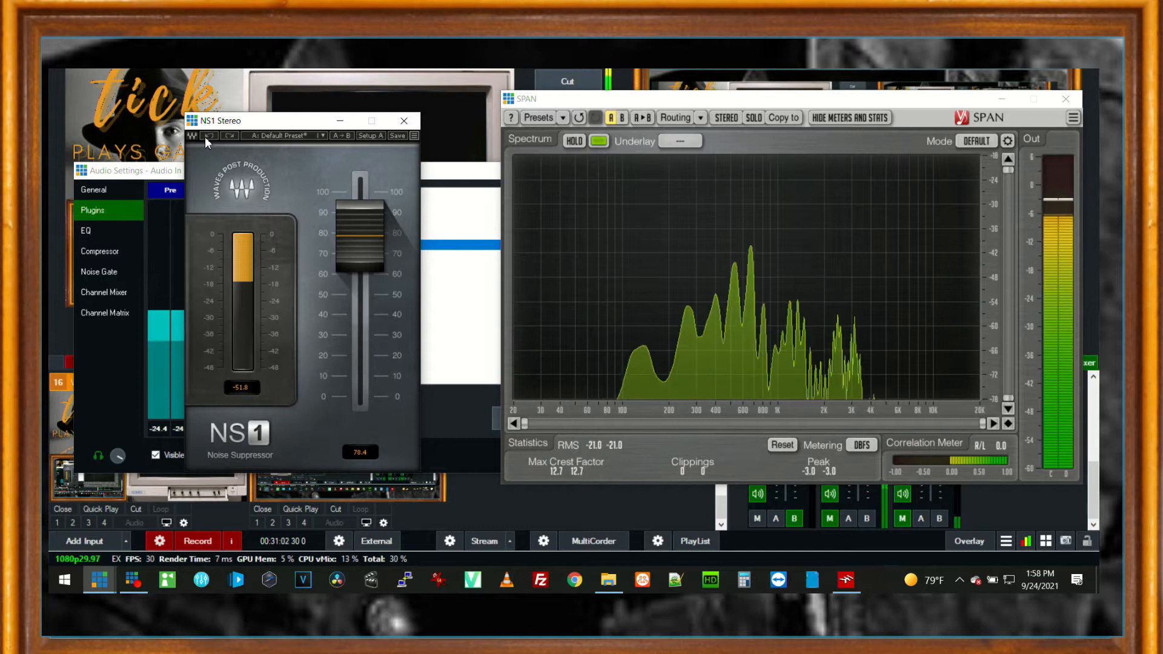
Try a 75% GUI size for the NS1 editor, restore it to 100%, and look over the preset list.
left_click(414, 137)
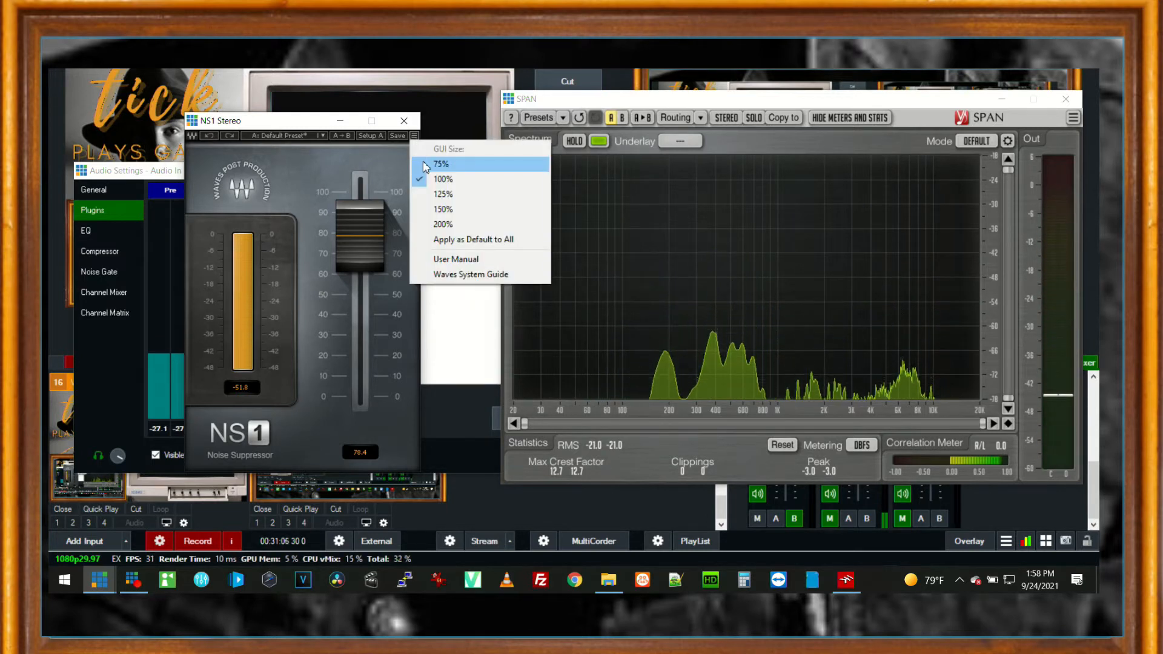
left_click(425, 164)
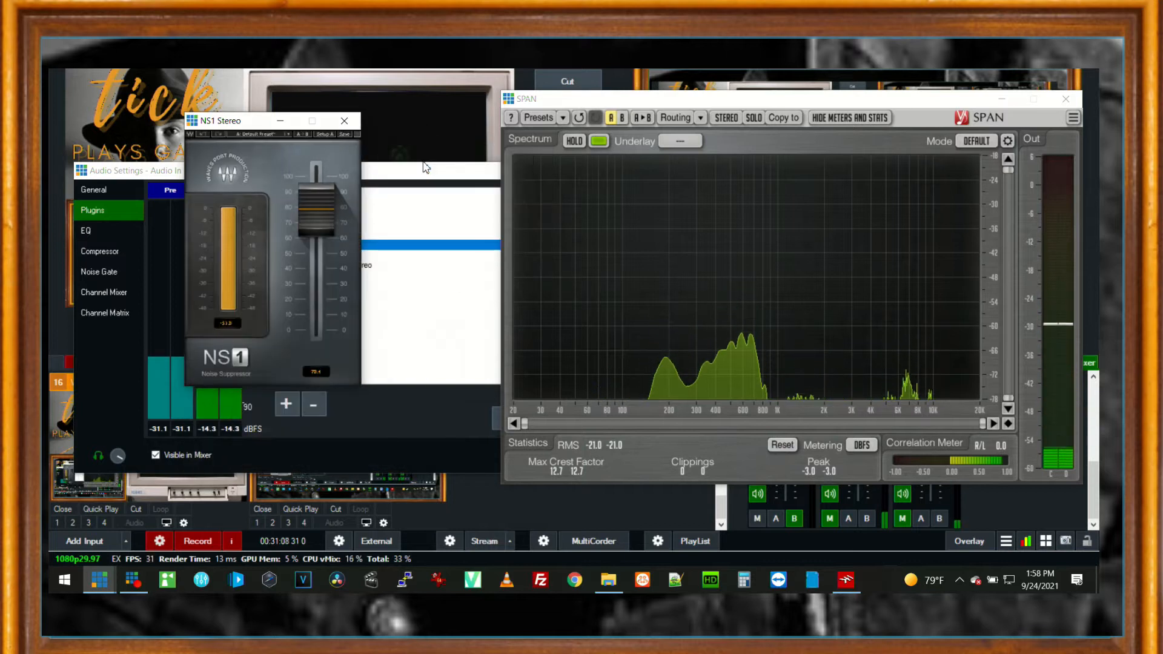
left_click(355, 135)
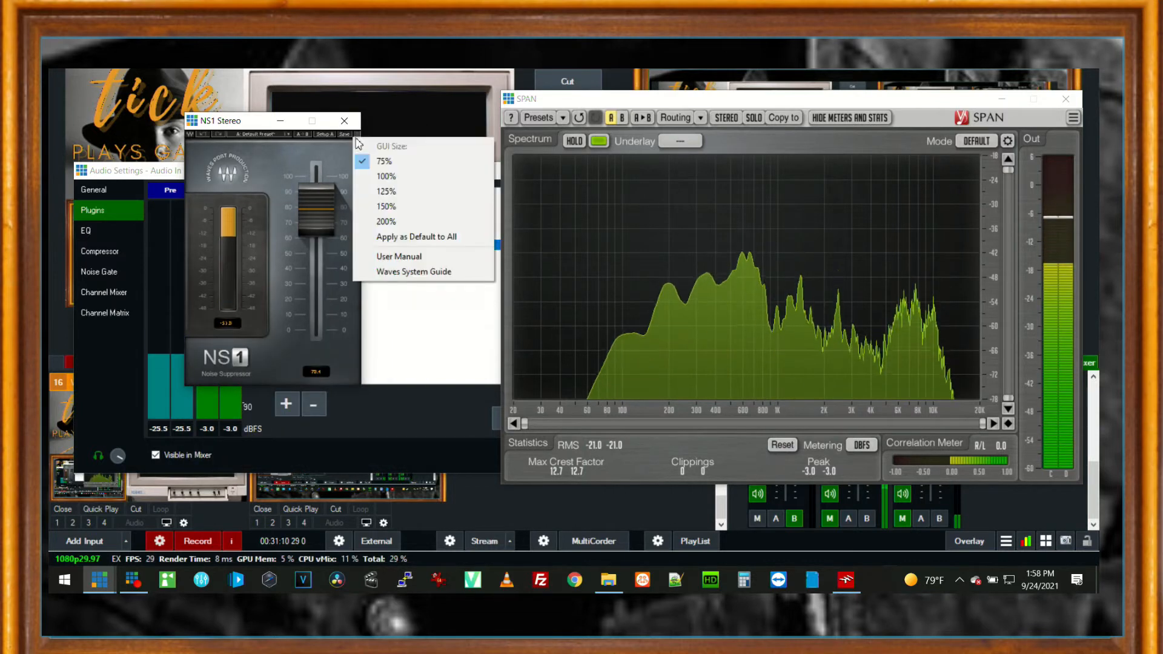
left_click(372, 192)
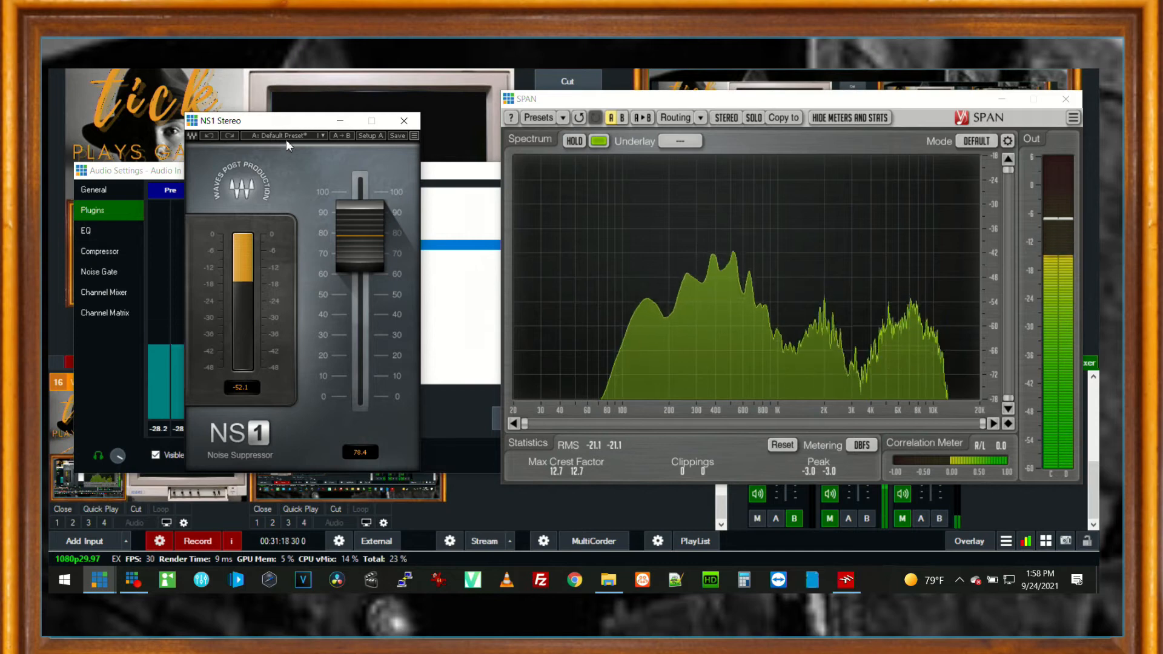
left_click(322, 136)
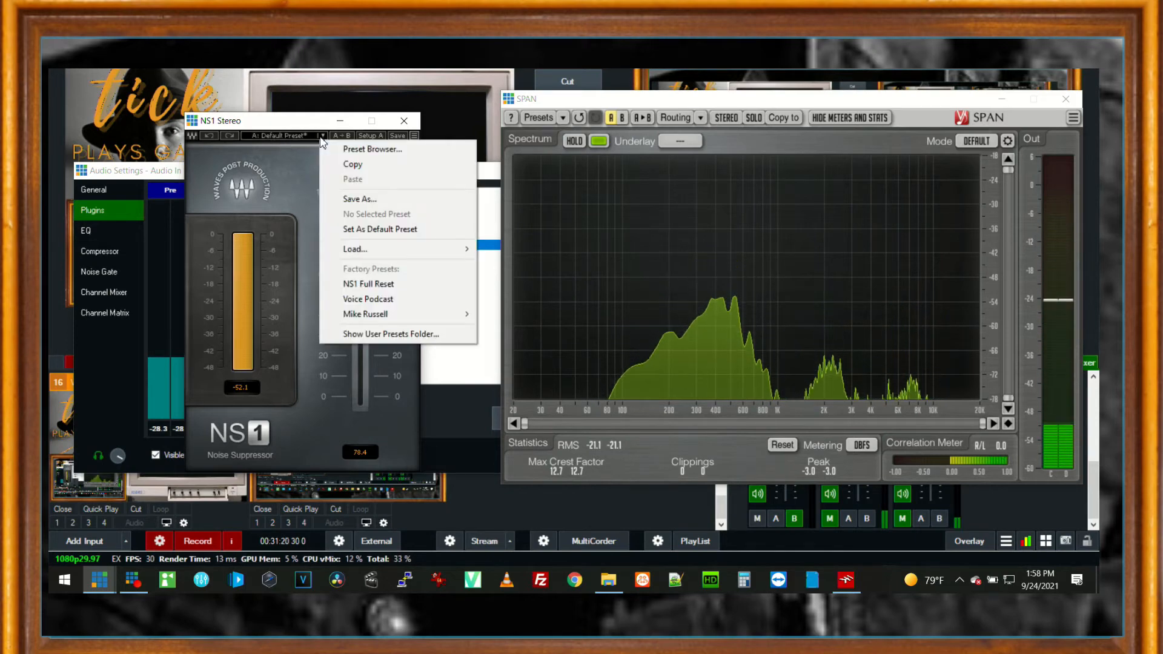
left_click(304, 149)
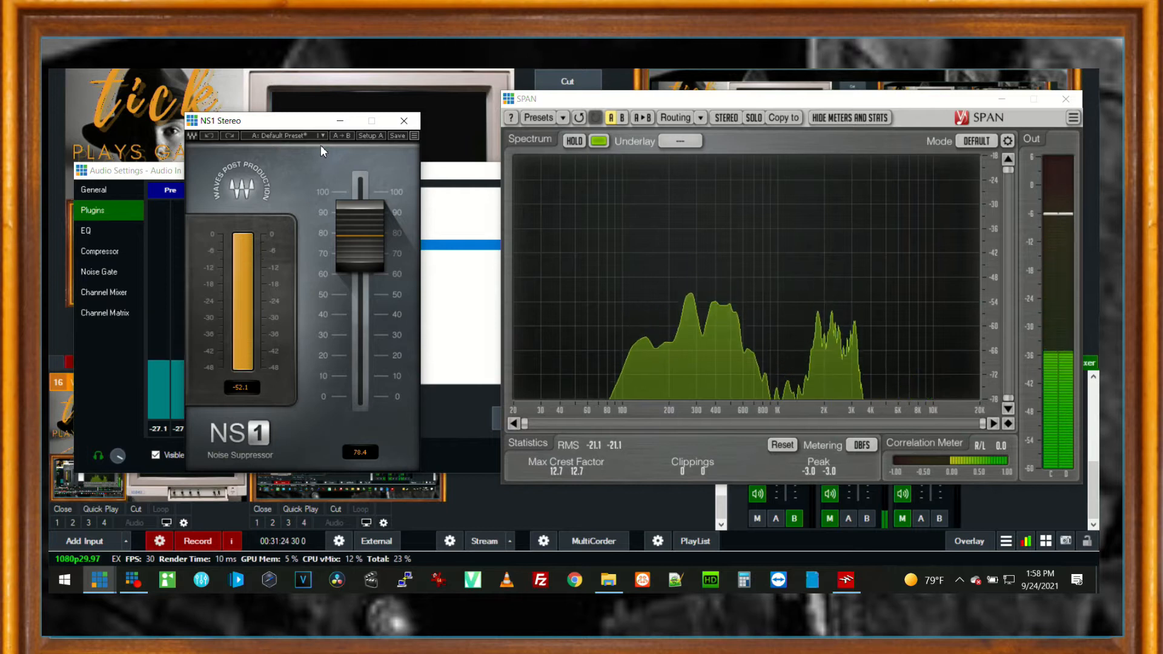
Close the NS1 editor, then disable NS1 Stereo in the Audio In 1 plugin list with the SPAN window showing.
left_click(402, 122)
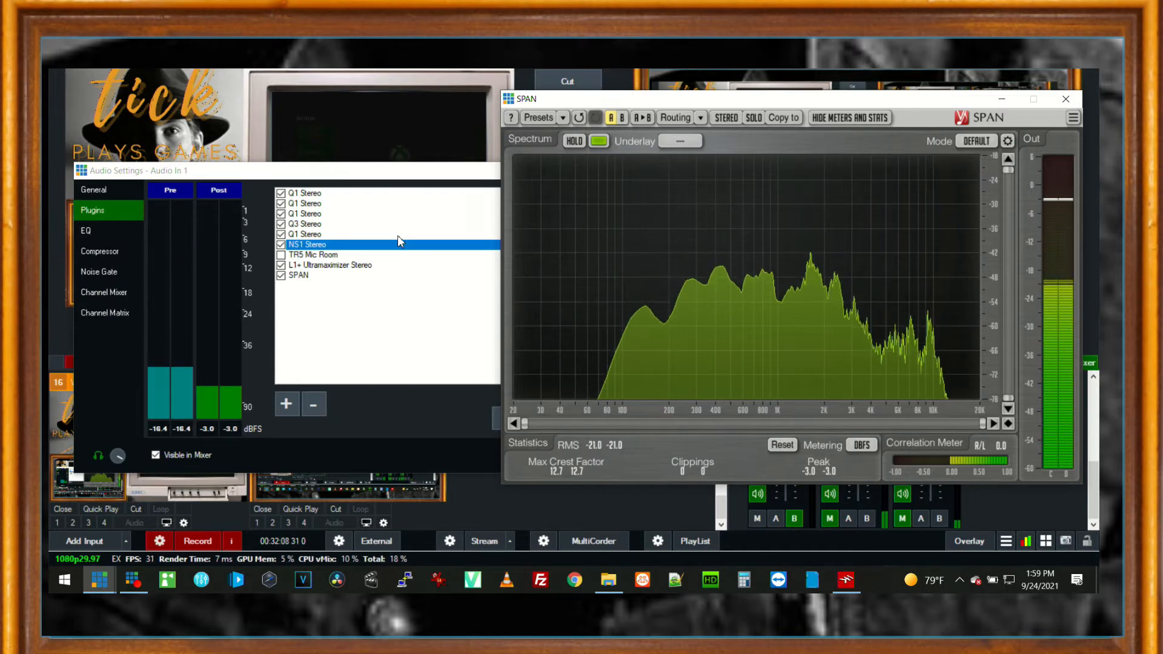
left_click(281, 246)
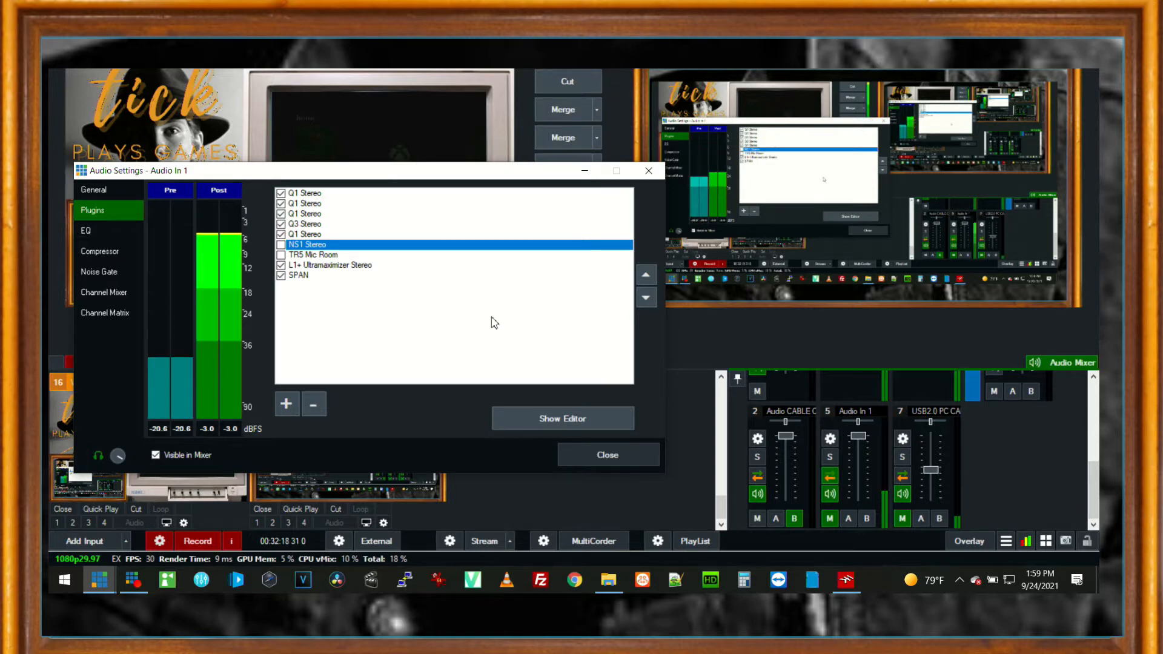
double_click(306, 276)
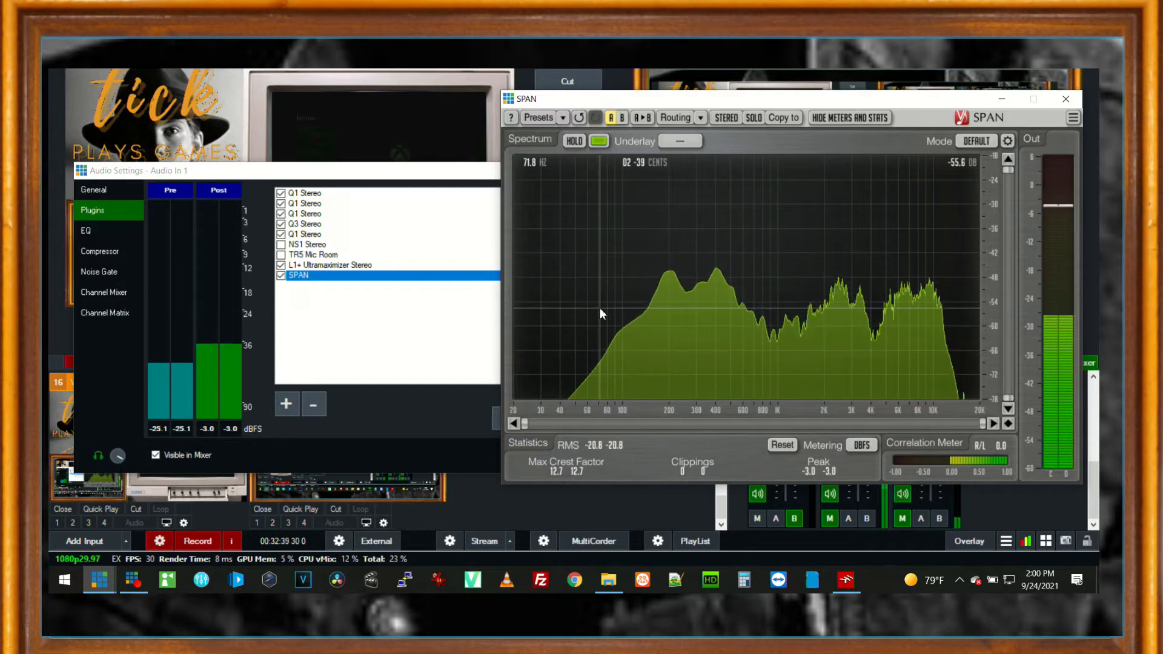
Enable NS1 Stereo again in the Audio In 1 plugin list, keeping TR5 Mic Room disabled.
left_click(282, 255)
left_click(280, 244)
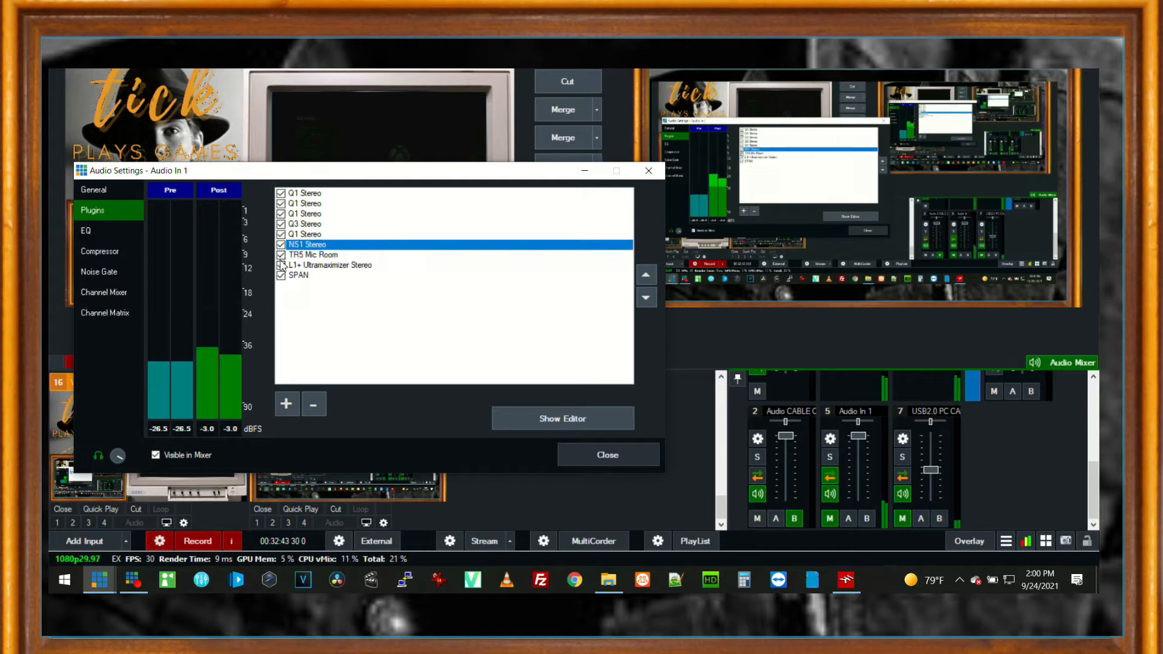
left_click(280, 255)
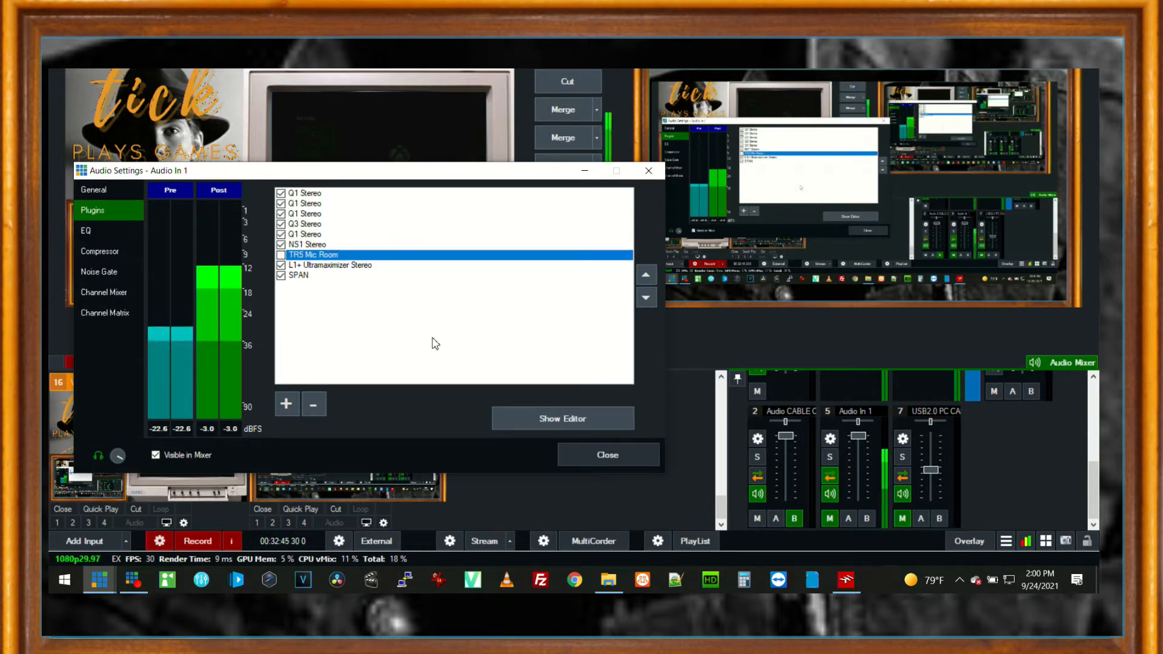
Lower the NS1 Stereo fader to 53.6 in its editor, close the editor, and bring the SPAN window forward.
double_click(307, 244)
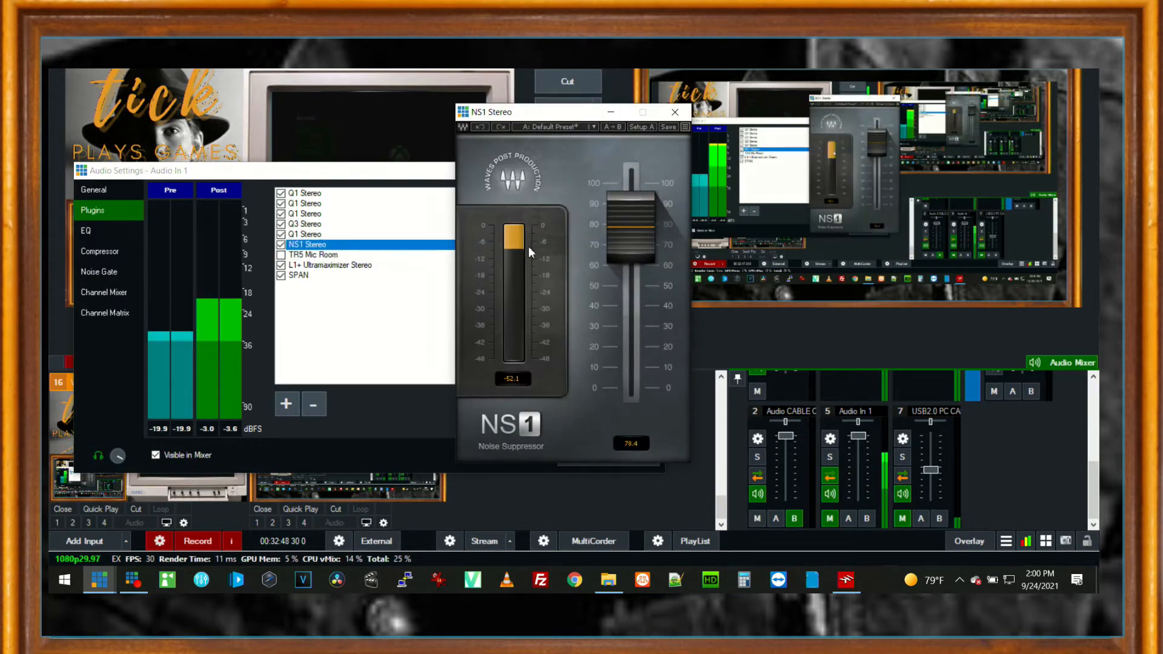
left_click_drag(626, 235, 626, 284)
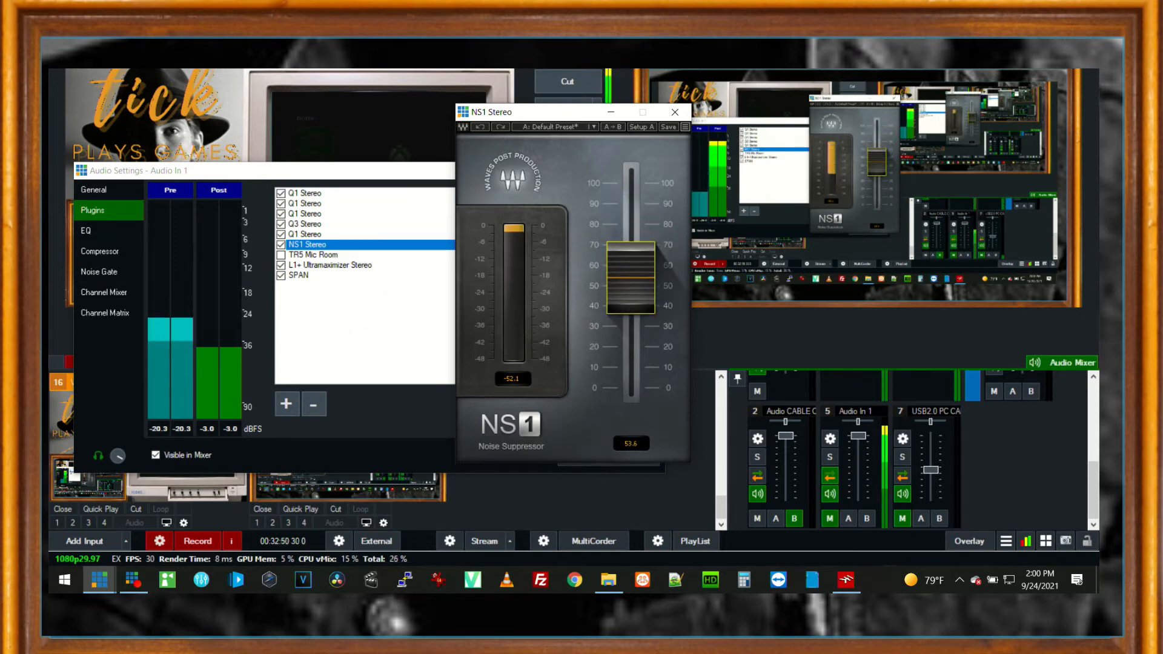
left_click(674, 112)
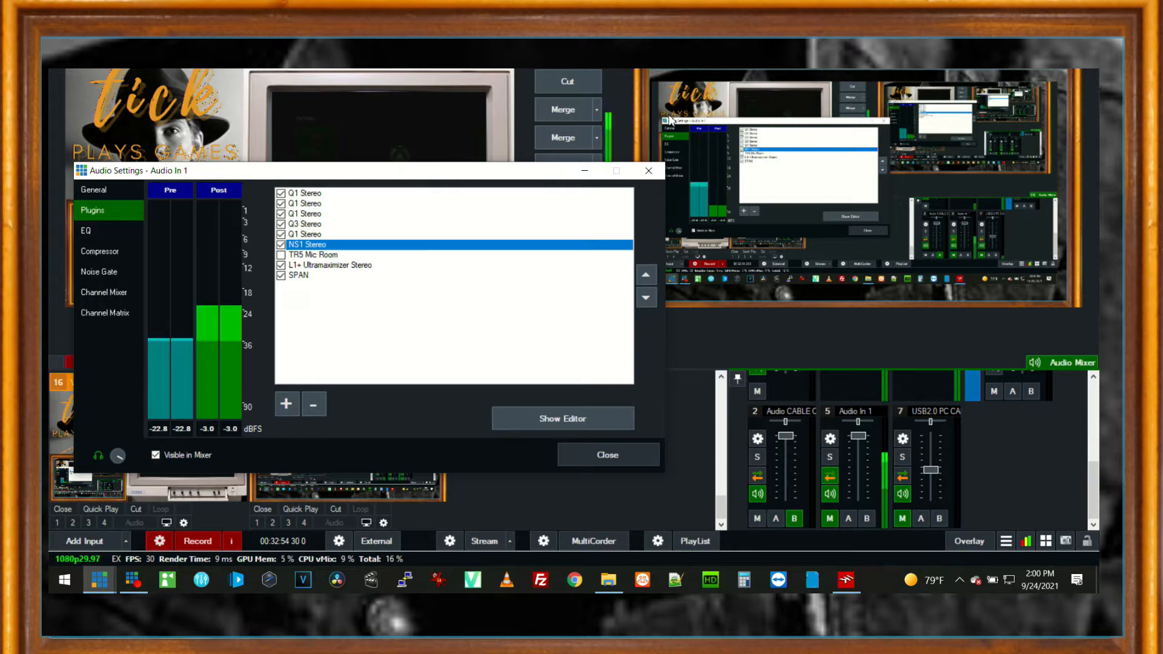
key("alt+Tab")
key("alt+Tab")
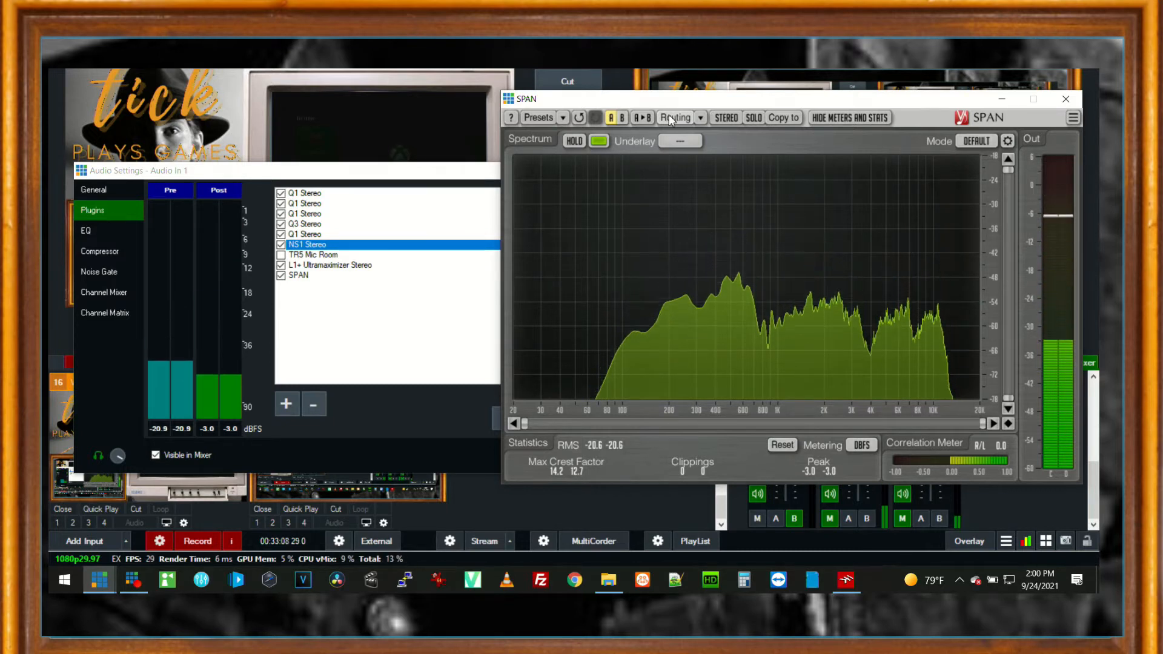
Raise the NS1 Stereo fader to 69.7 in its editor and return to the SPAN window.
double_click(313, 245)
left_click_drag(634, 295, 635, 263)
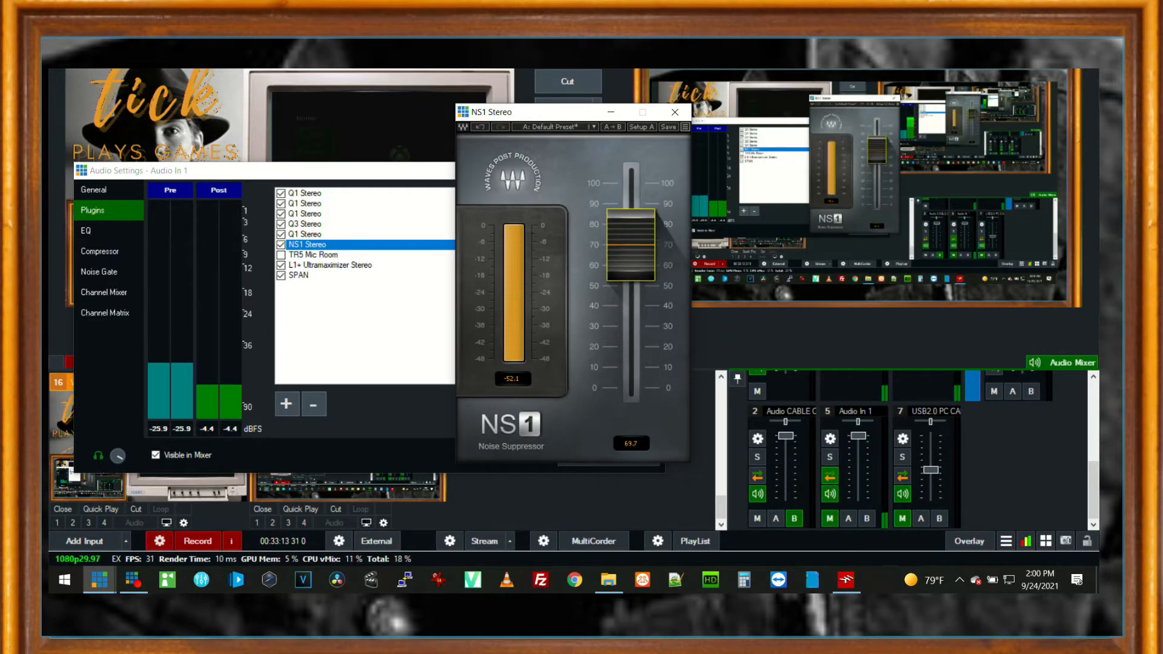
left_click(675, 112)
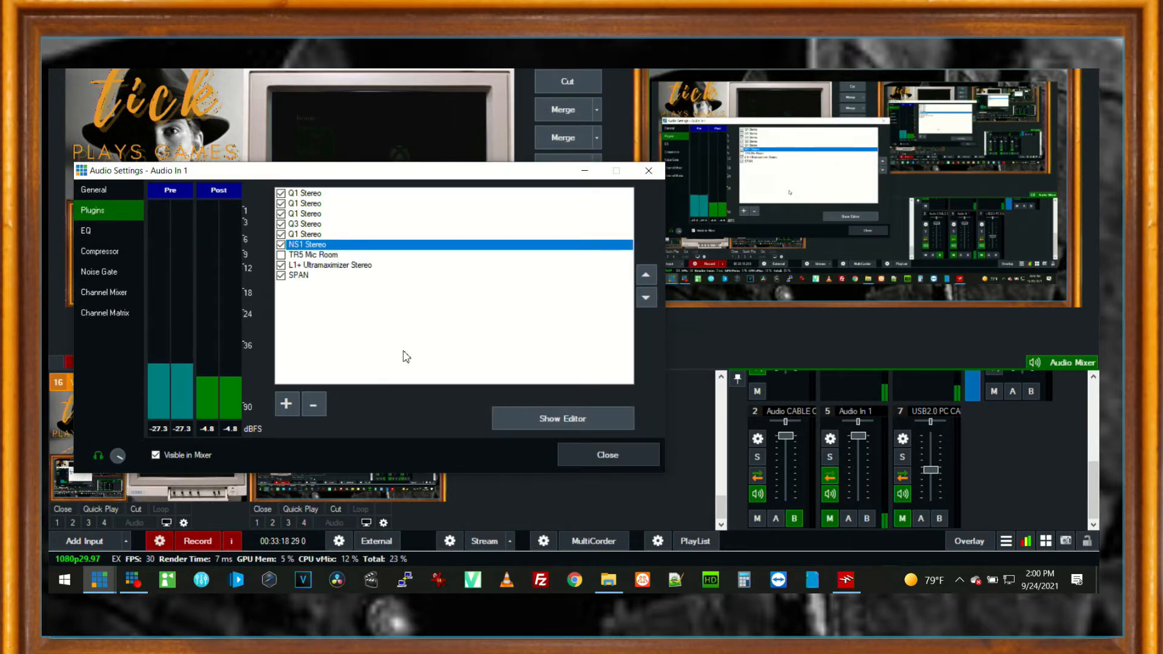
key("alt+Tab")
key("Tab")
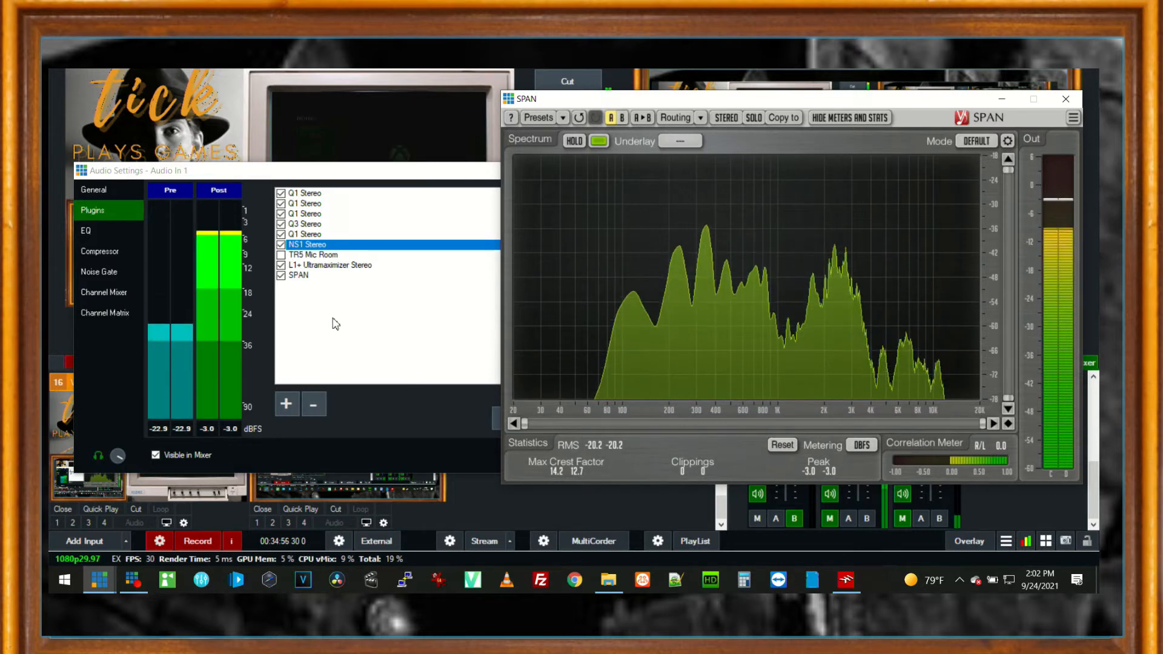
Enable TR5 Mic Room in the Audio In 1 plugin list and open its editor, dismissing the IK Multimedia Product Manager window.
left_click(282, 255)
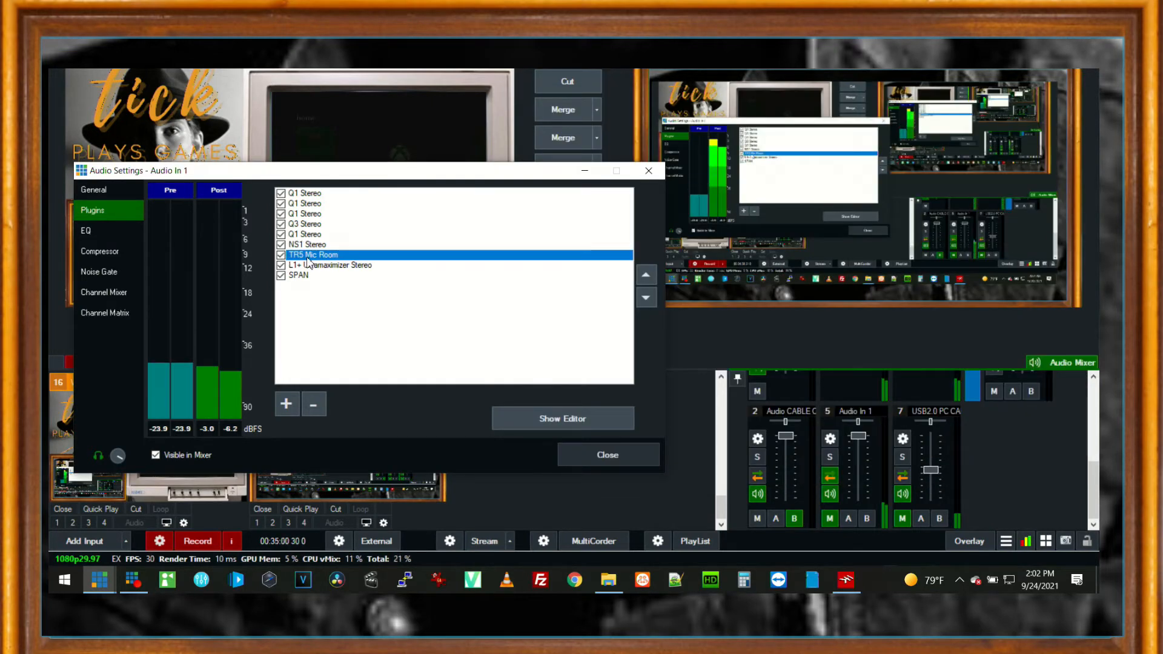
double_click(307, 257)
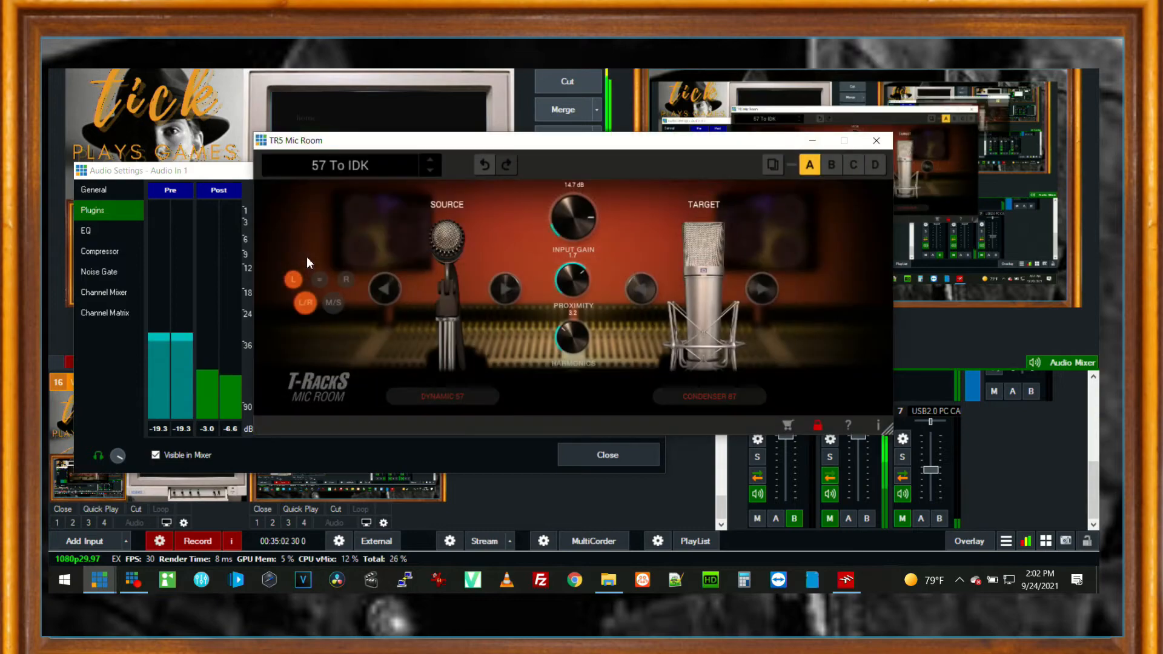
left_click(615, 337)
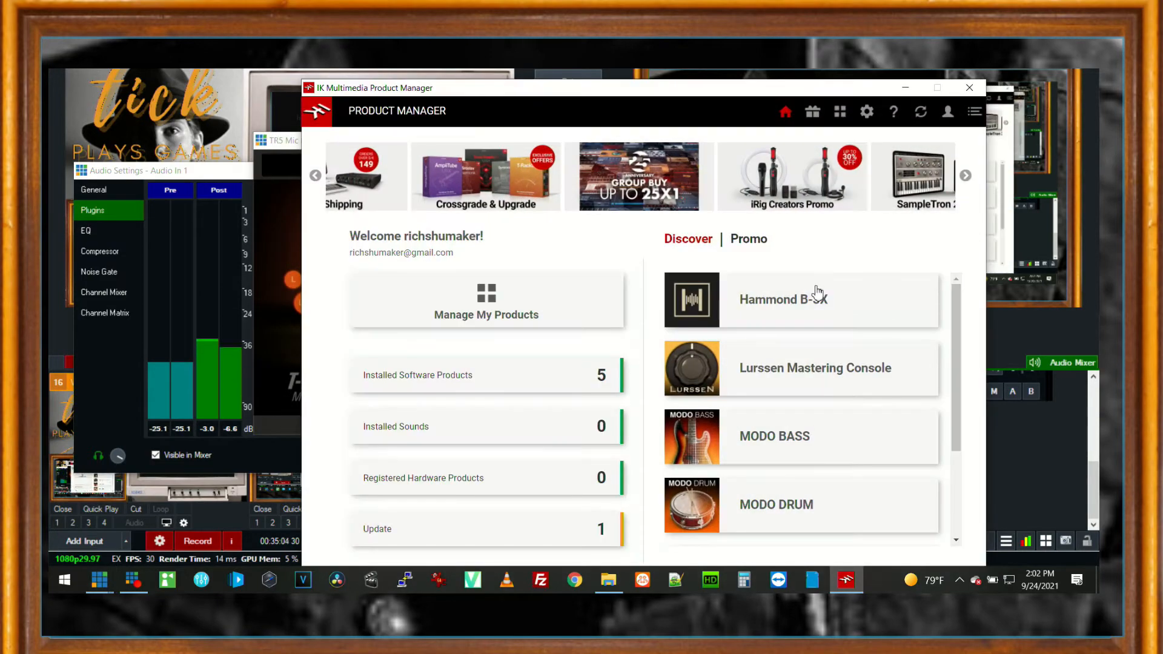
left_click(969, 86)
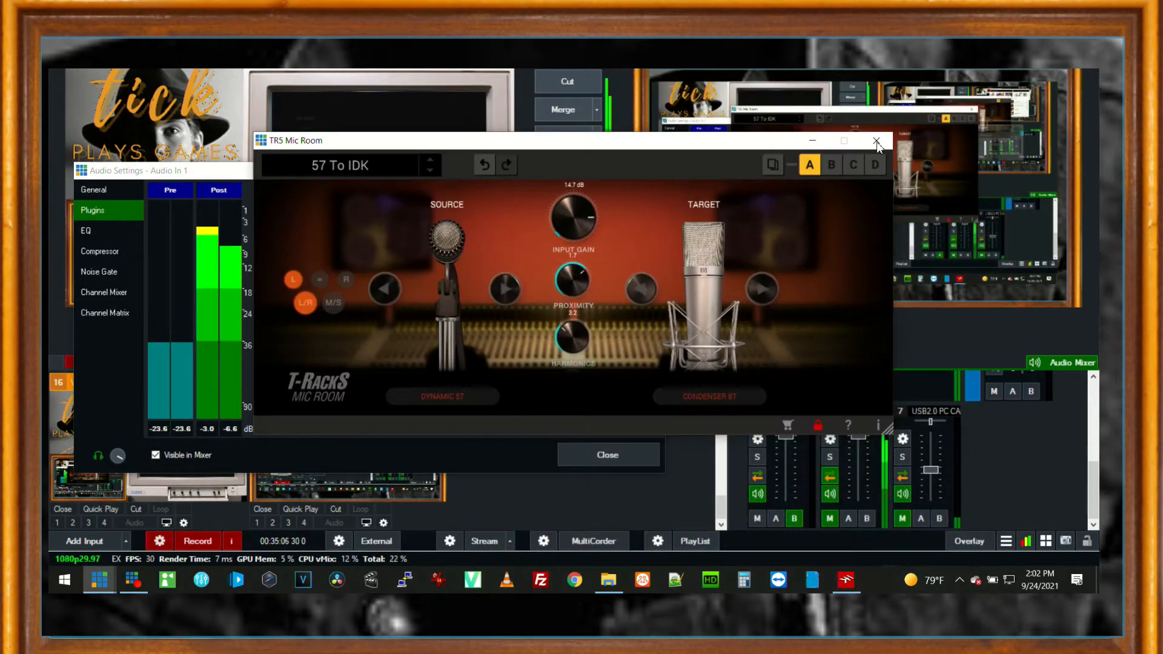
left_click_drag(668, 147, 697, 168)
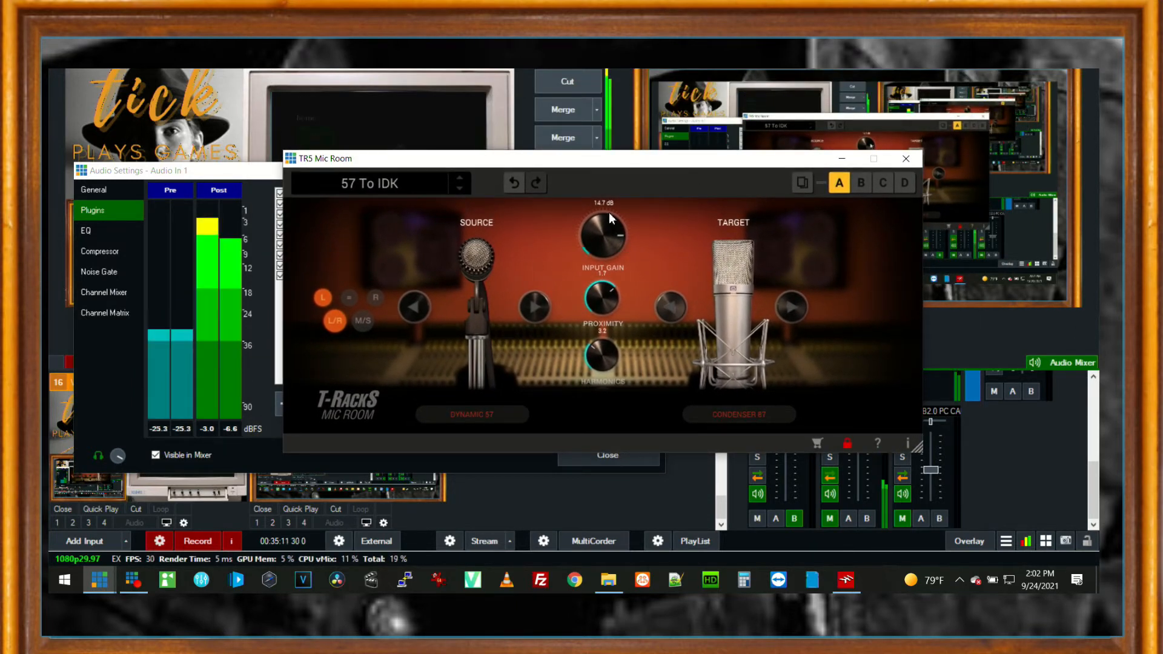
Switch TR5 Mic Room to linked M/S processing and move its editor aside to uncover the Audio In 1 plugin list.
left_click(348, 297)
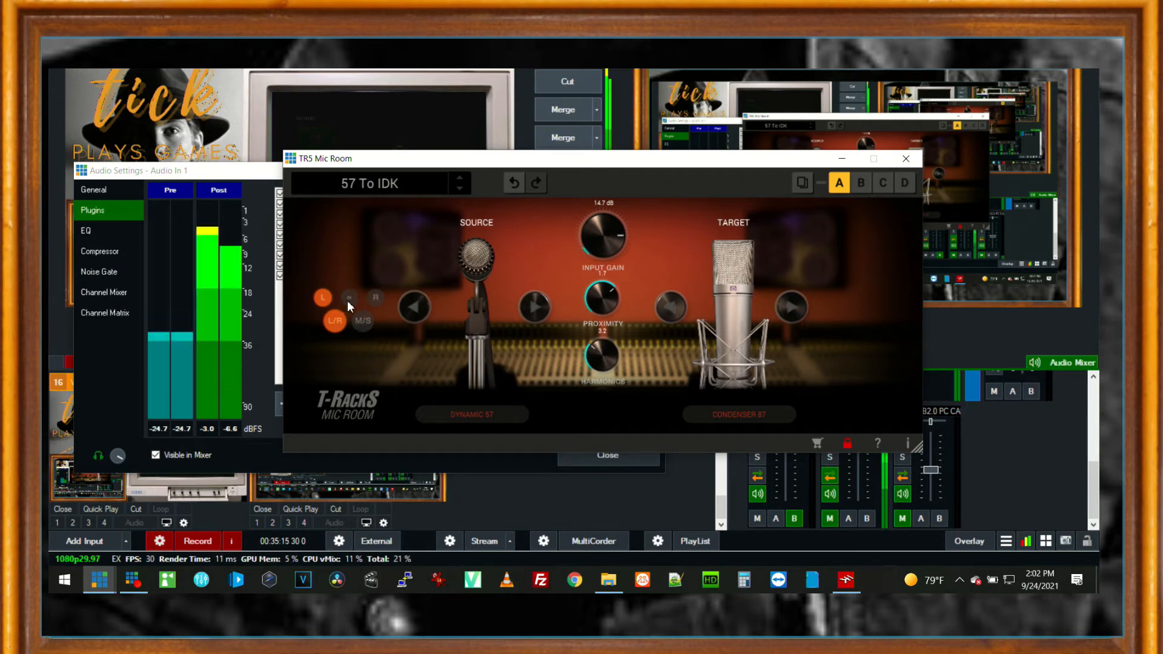
left_click(362, 326)
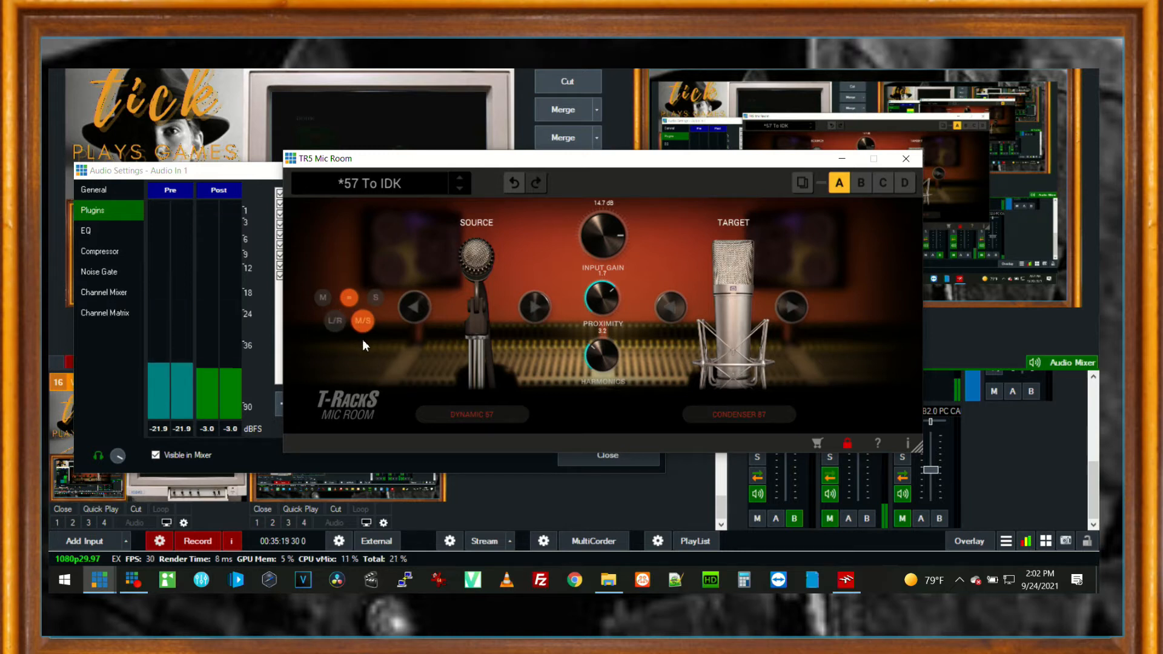
left_click_drag(395, 164, 469, 166)
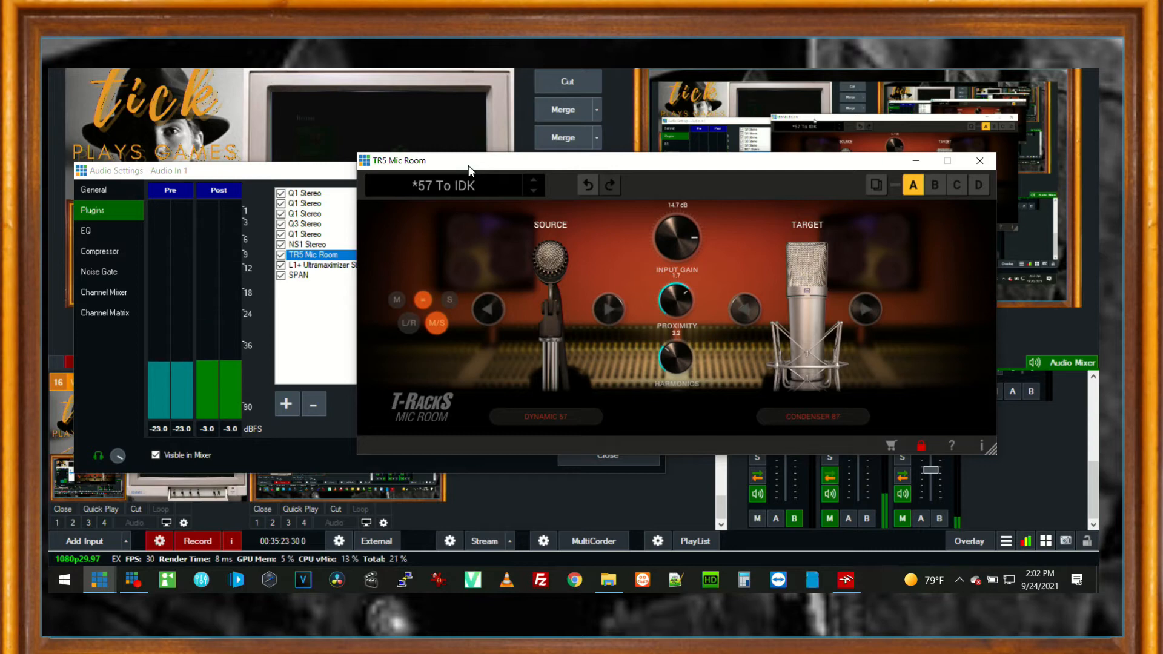
left_click_drag(468, 166, 469, 166)
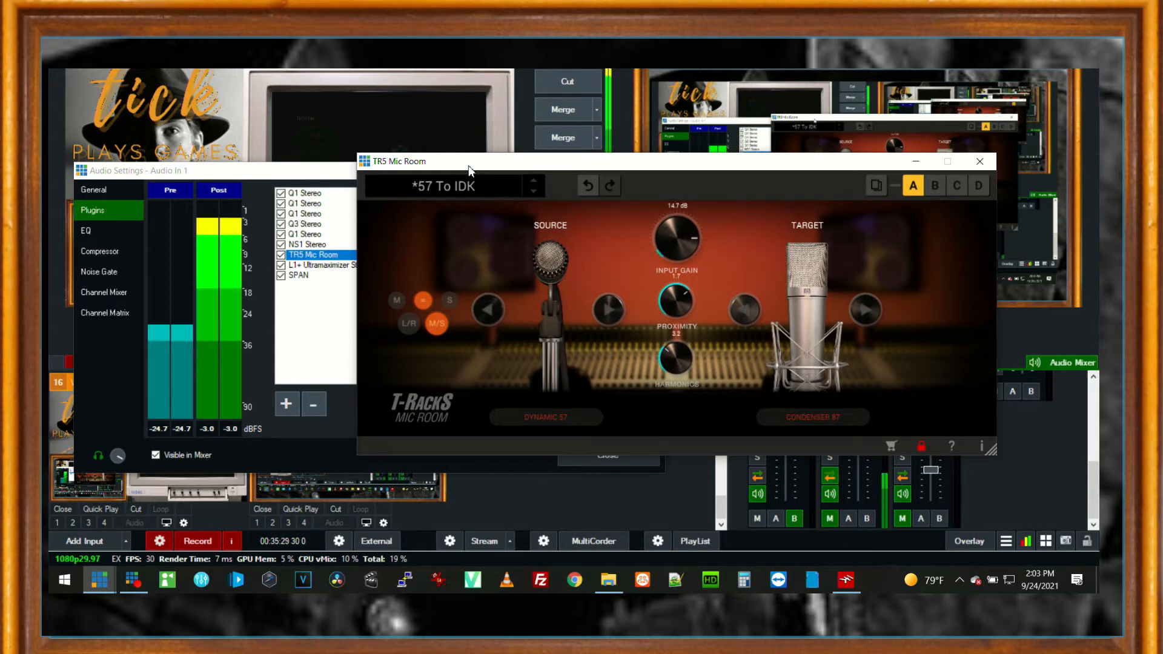
Try TR5 Mic Room's L/R and M/S modes with individual channels selected, ending on linked M/S processing.
left_click(395, 299)
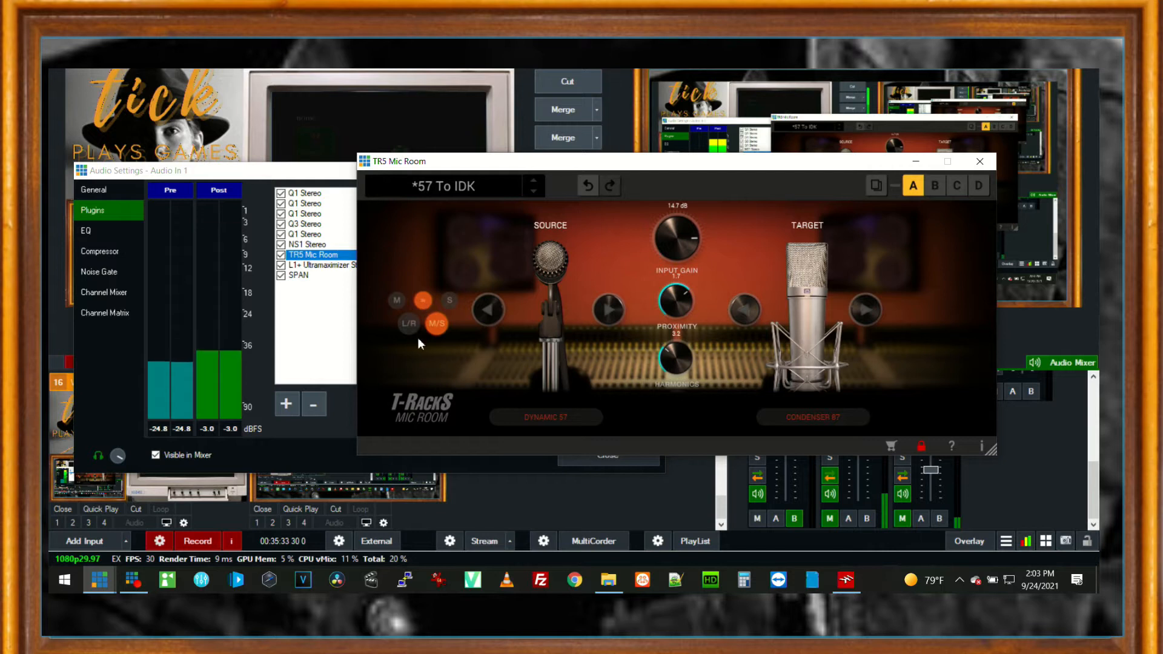
left_click(408, 324)
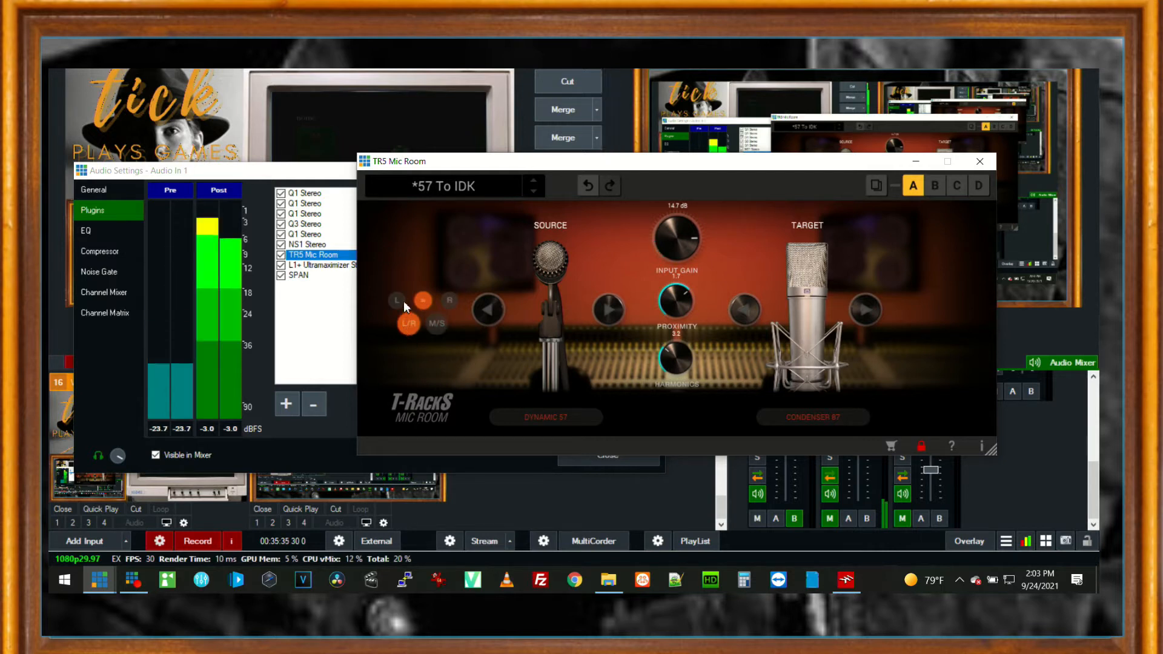
left_click(396, 298)
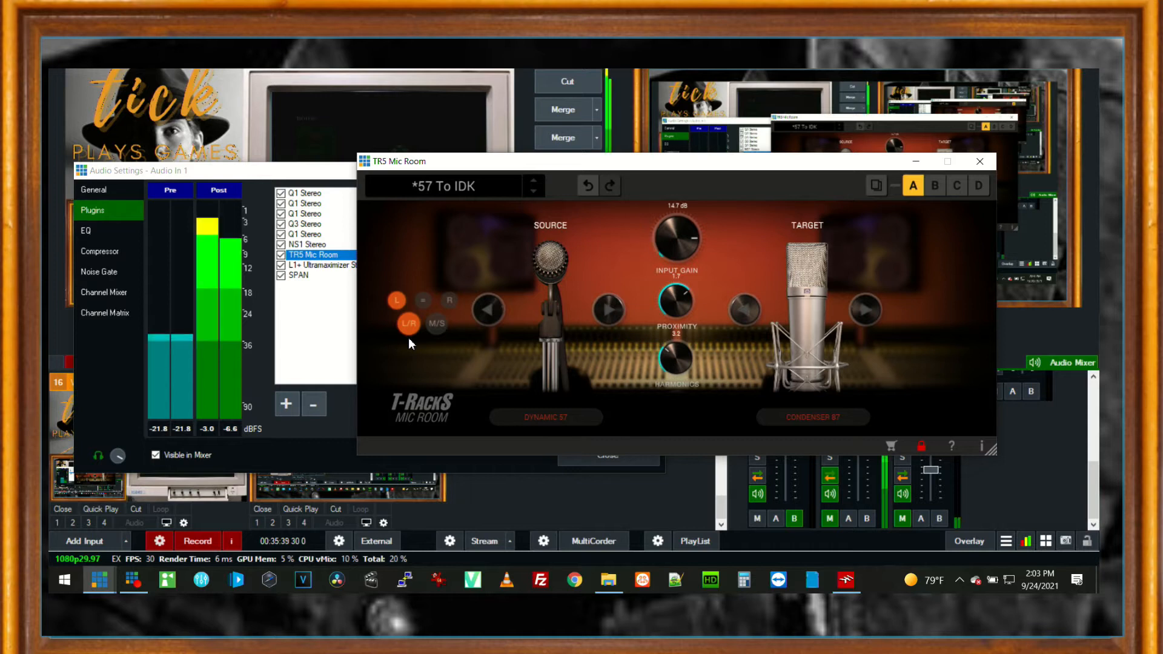
left_click(448, 301)
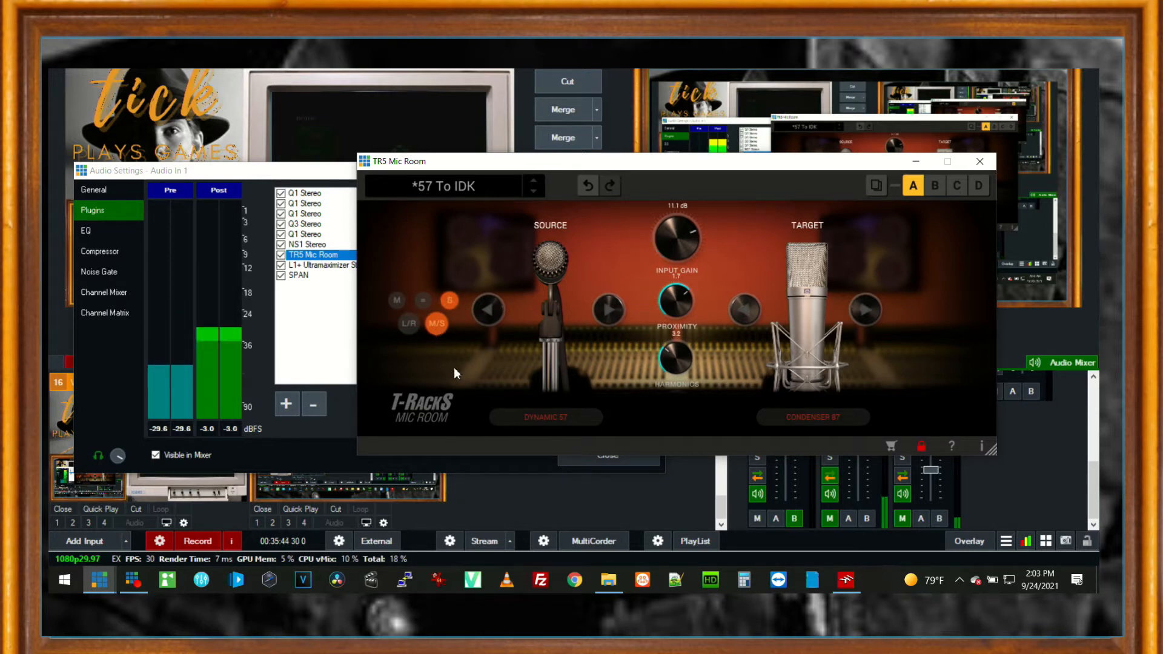
left_click(422, 300)
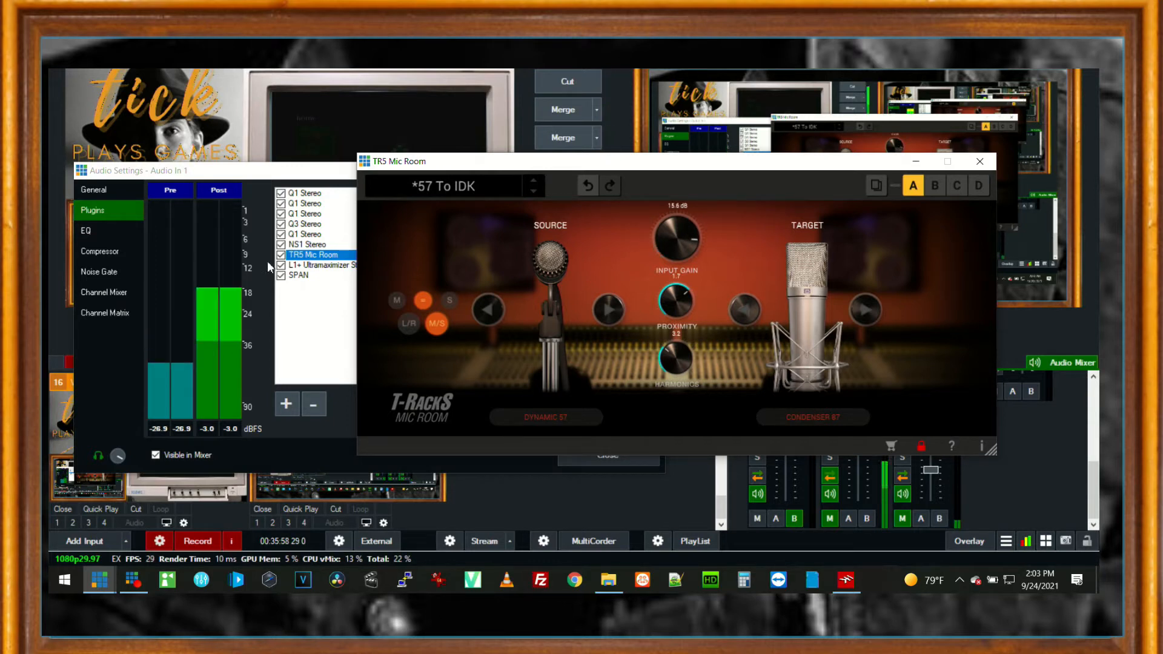
Disable L1+ Ultramaximizer Stereo in the Audio In 1 plugin list and bring the TR5 Mic Room editor back to the front.
left_click(281, 266)
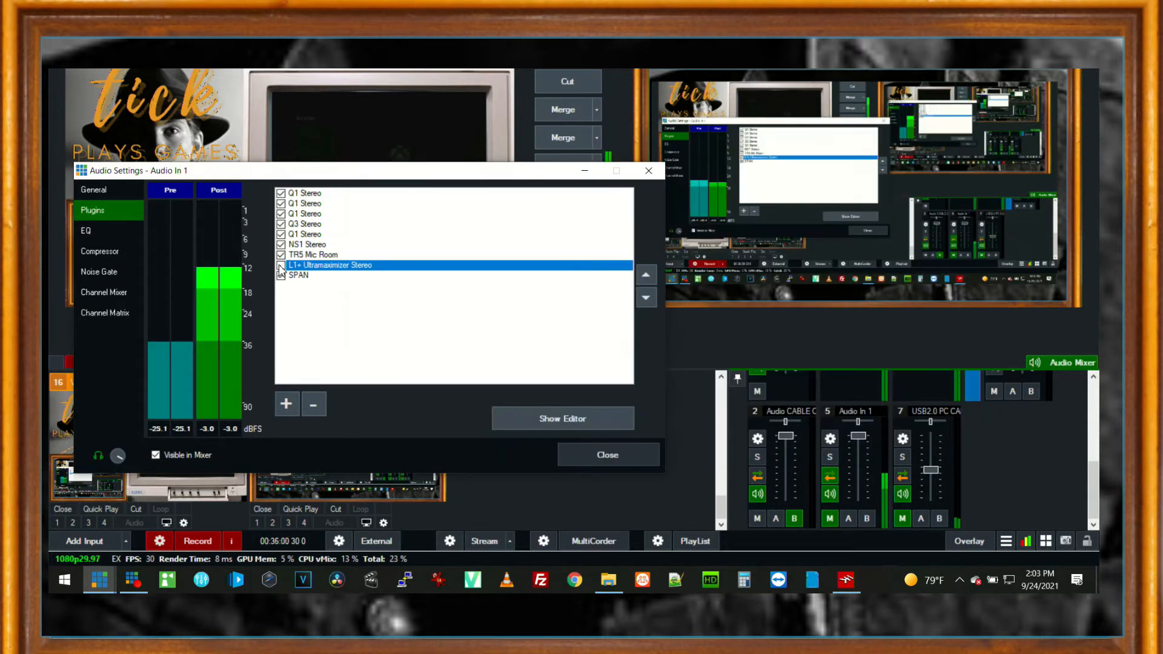
key("alt+Tab")
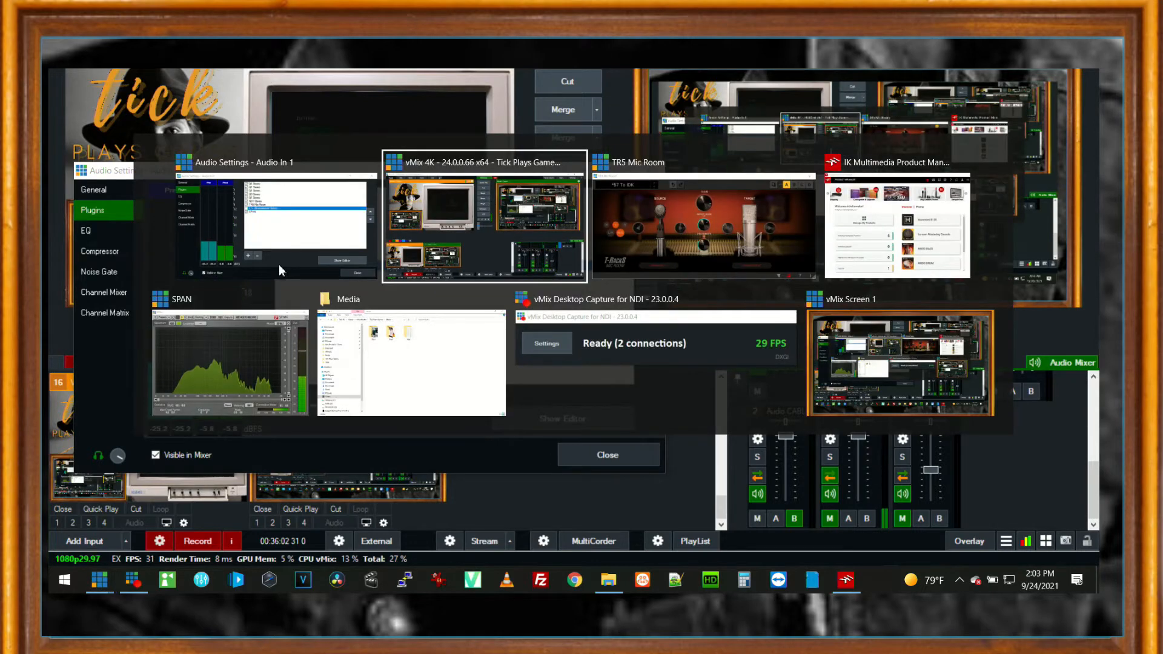
key("alt+Tab")
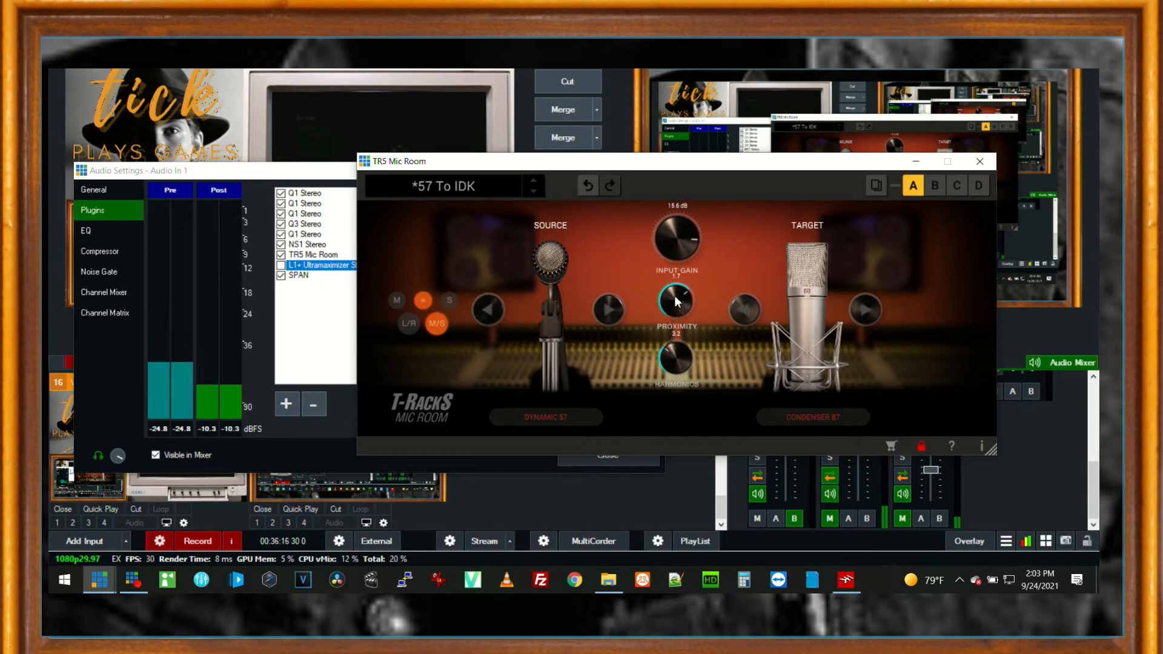
Lower the proximity in TR5 Mic Room and set the input gain to 14.0 dB and the harmonics to 3.9.
left_click_drag(678, 302, 666, 333)
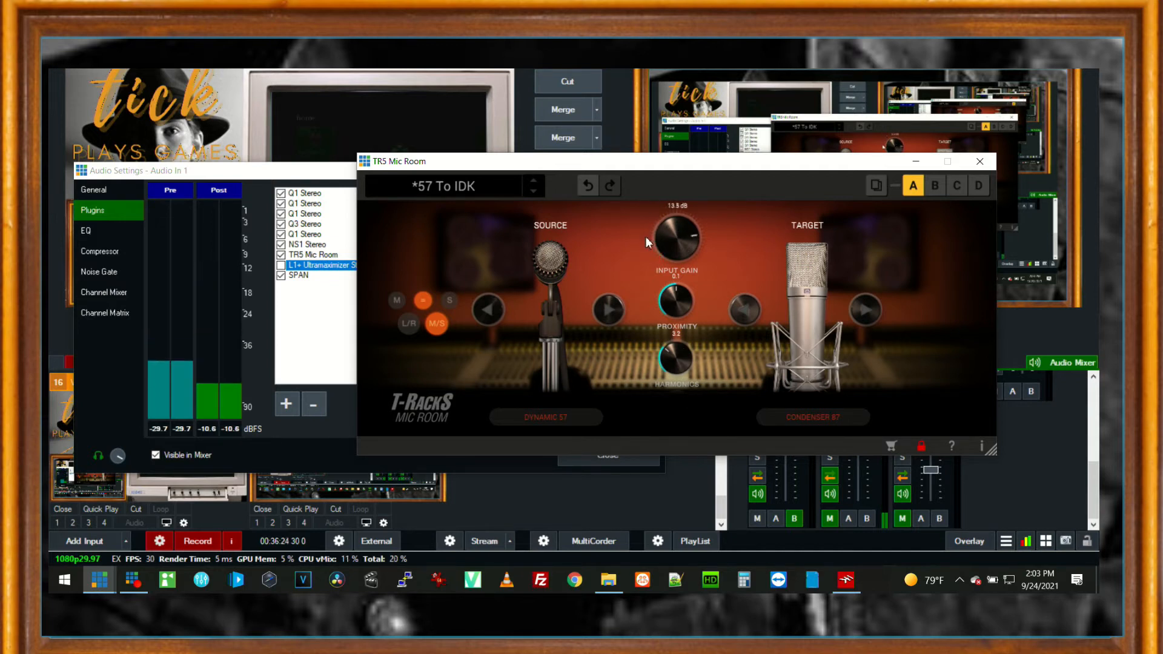
left_click_drag(645, 243, 645, 234)
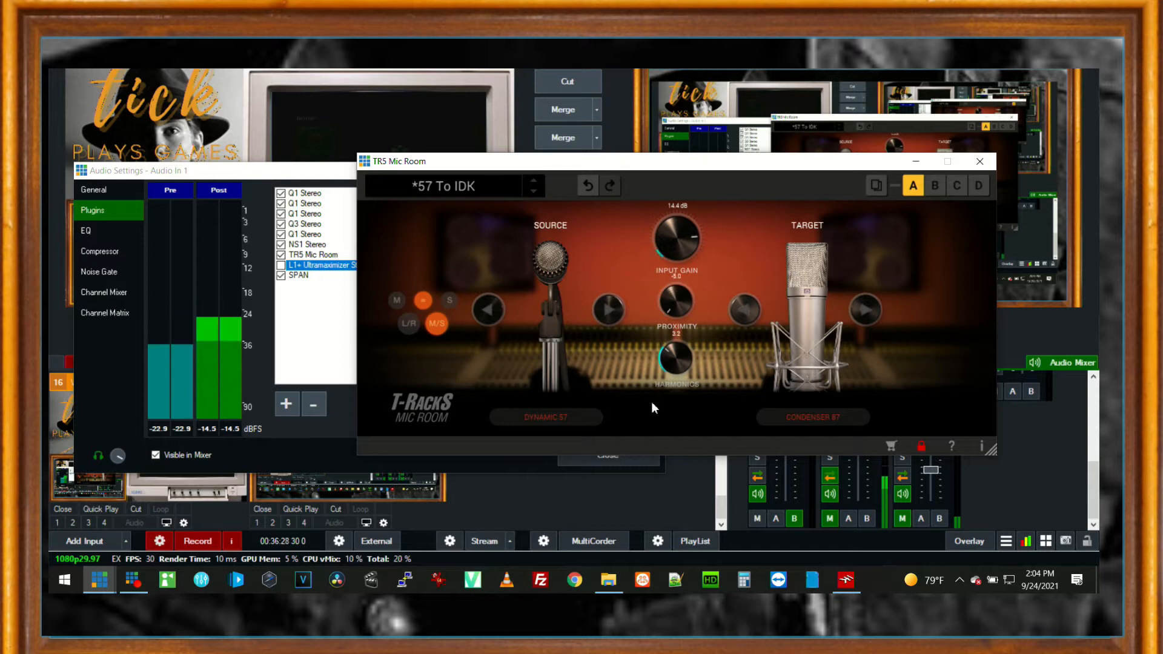
left_click_drag(667, 303, 646, 233)
left_click_drag(644, 173, 645, 360)
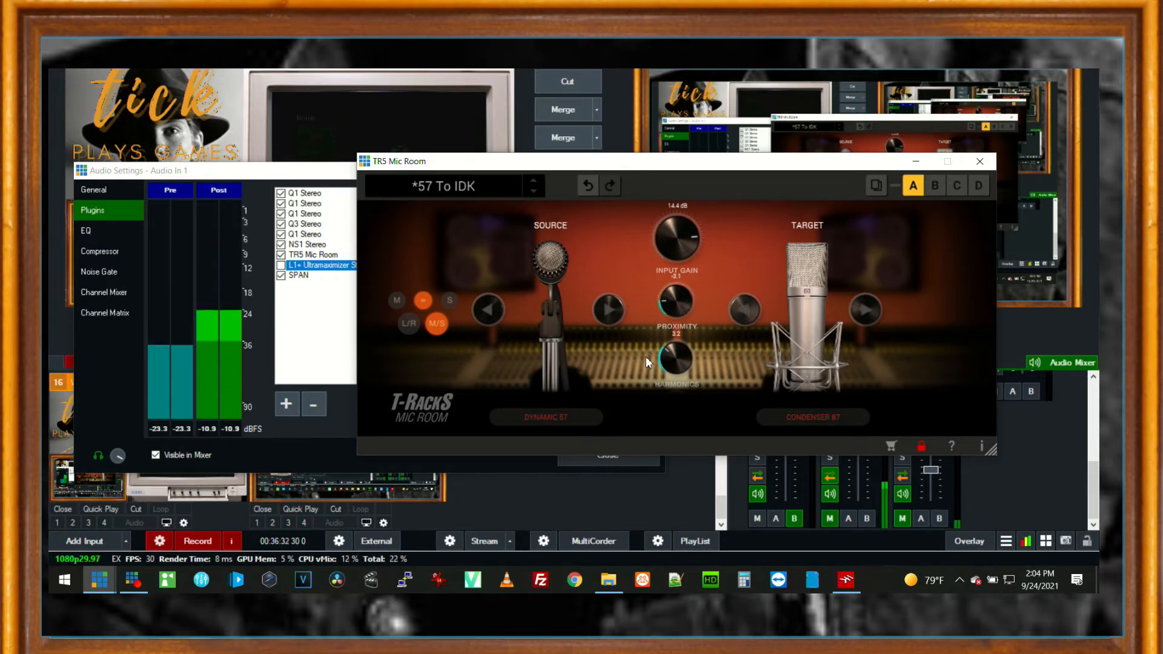
left_click_drag(641, 221, 639, 346)
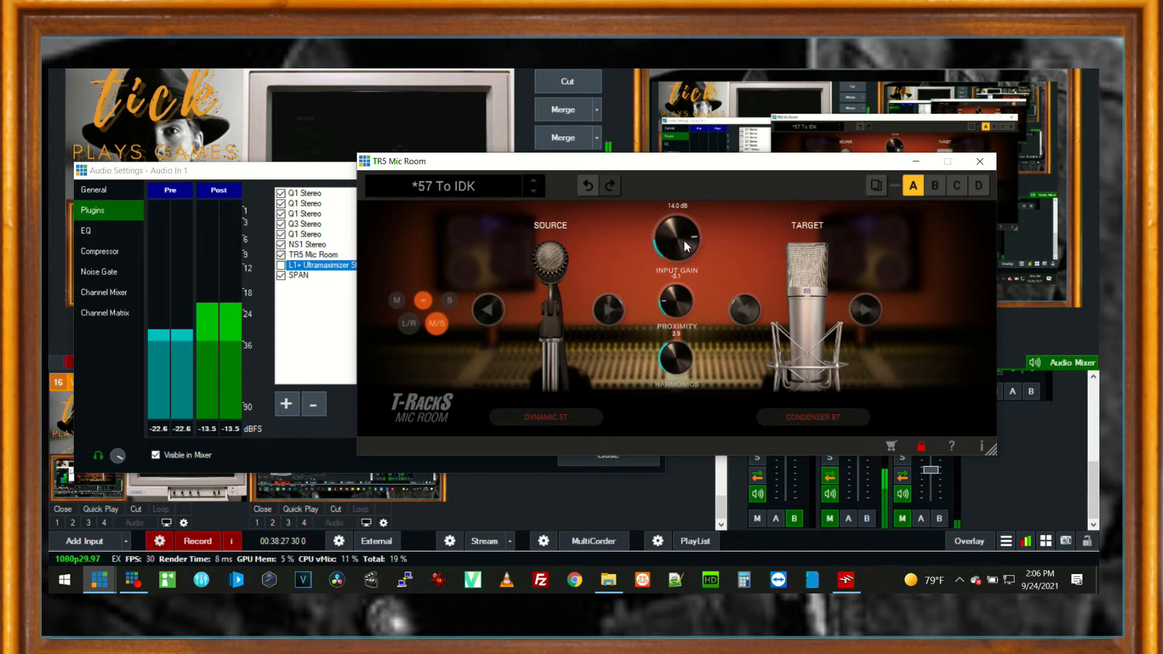
Open the SPAN analyzer and arrange it beside the TR5 Mic Room editor so the spectrum and the microphone controls are both visible.
double_click(303, 277)
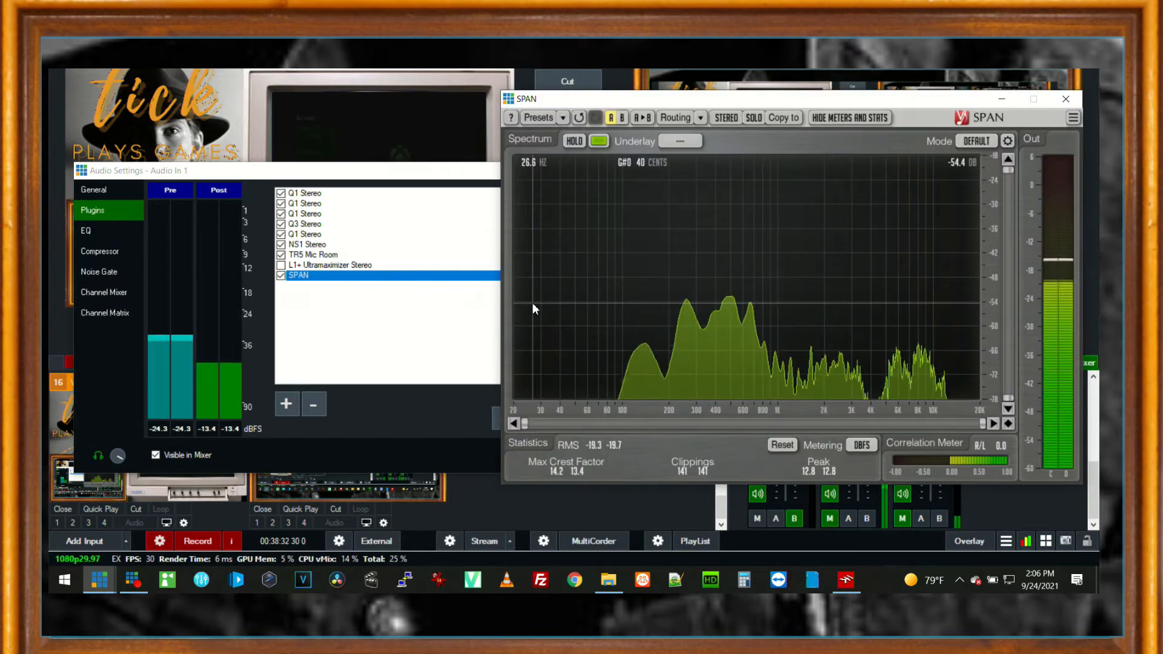
key("alt+Tab")
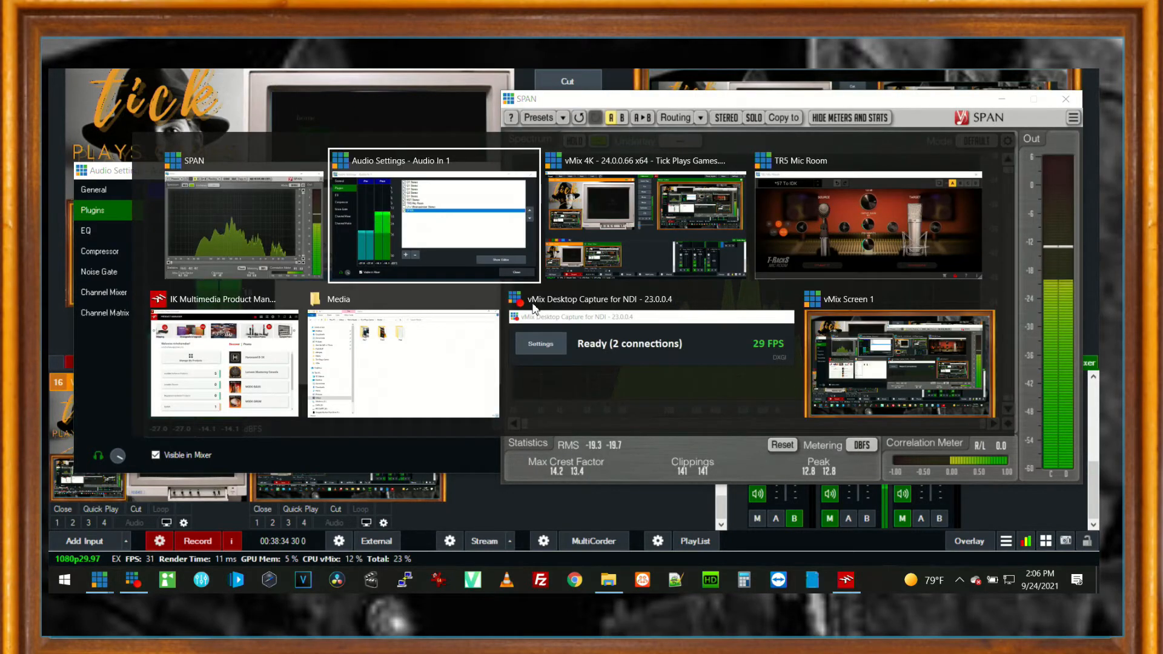
key("Tab")
key("Tab")
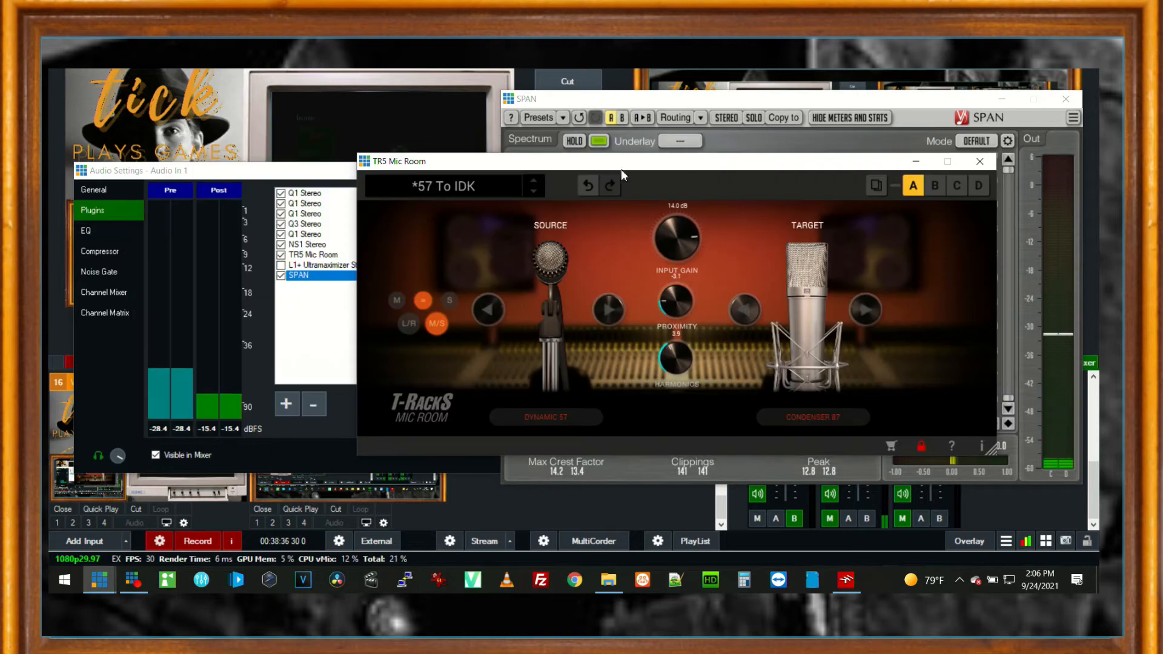
left_click_drag(620, 169, 328, 19)
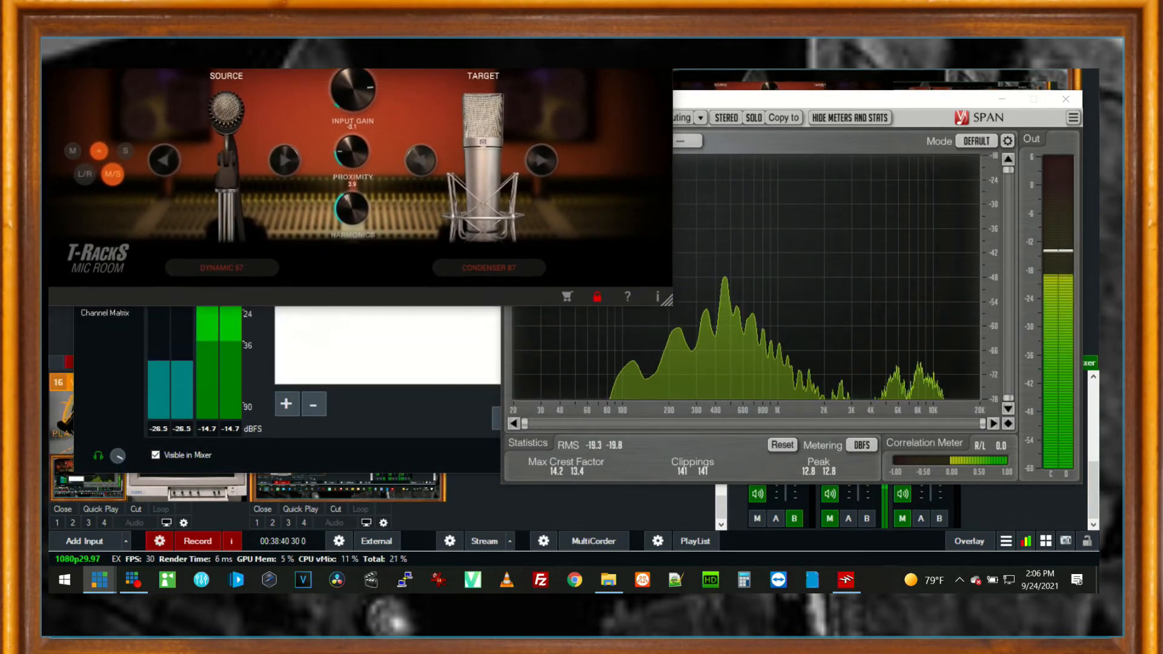
left_click_drag(718, 109, 720, 186)
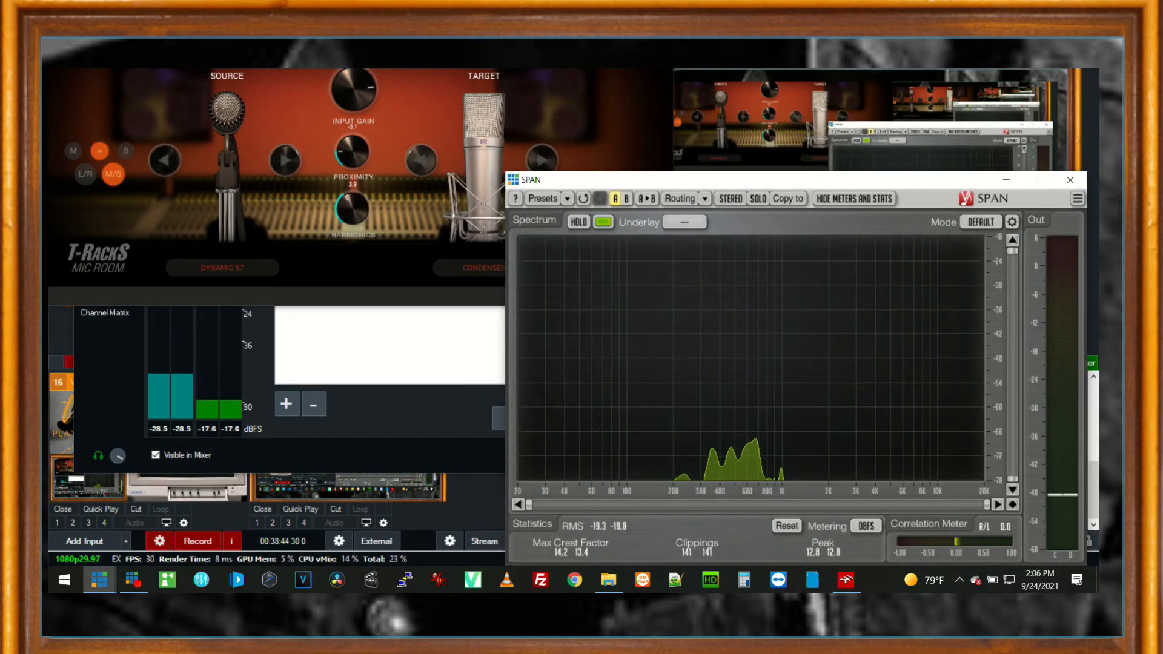
key("alt+Tab")
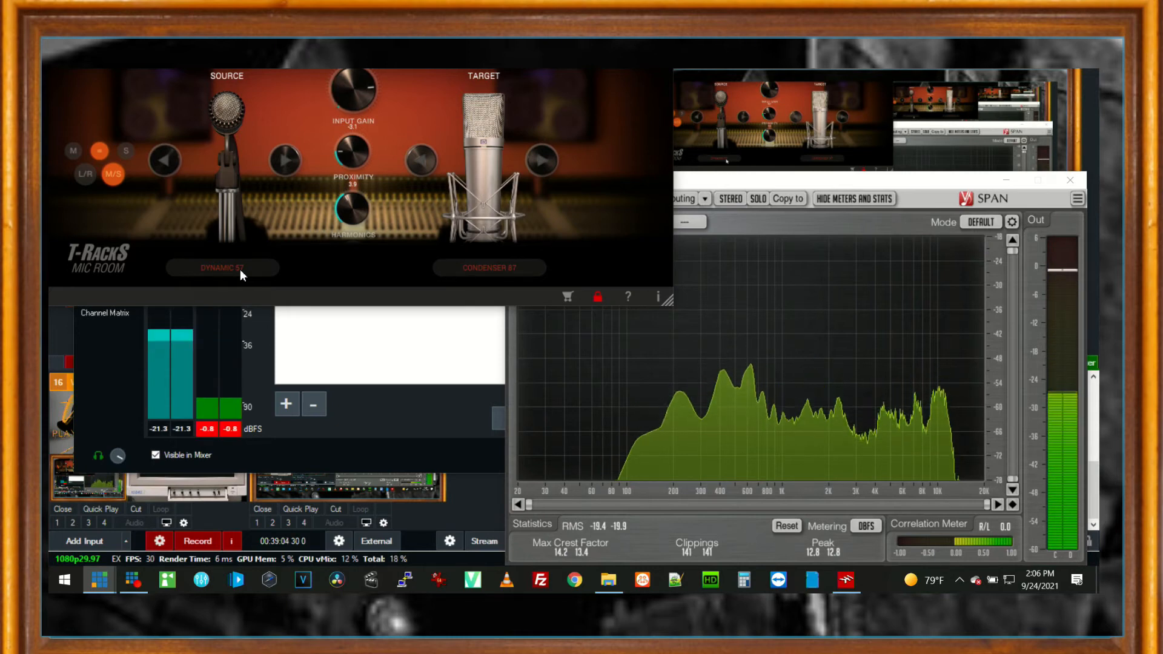
Move the Audio In 1 settings window below the TR5 Mic Room editor and disable TR5 Mic Room in the plugin list.
left_click(353, 339)
left_click_drag(324, 176, 298, 268)
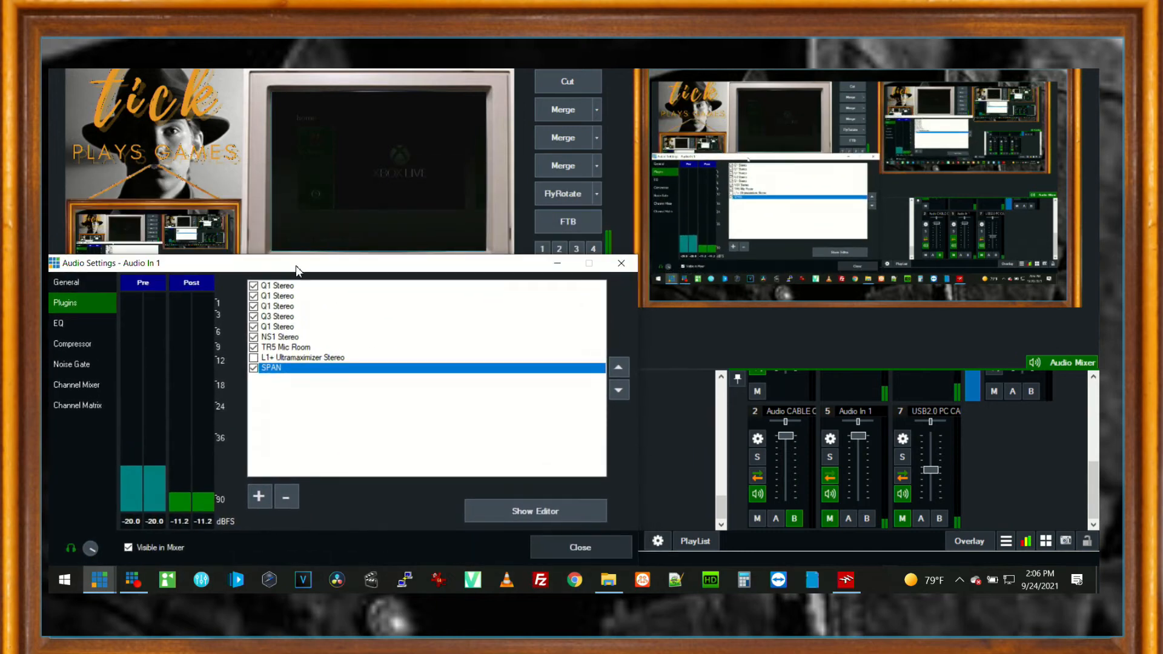
left_click(253, 348)
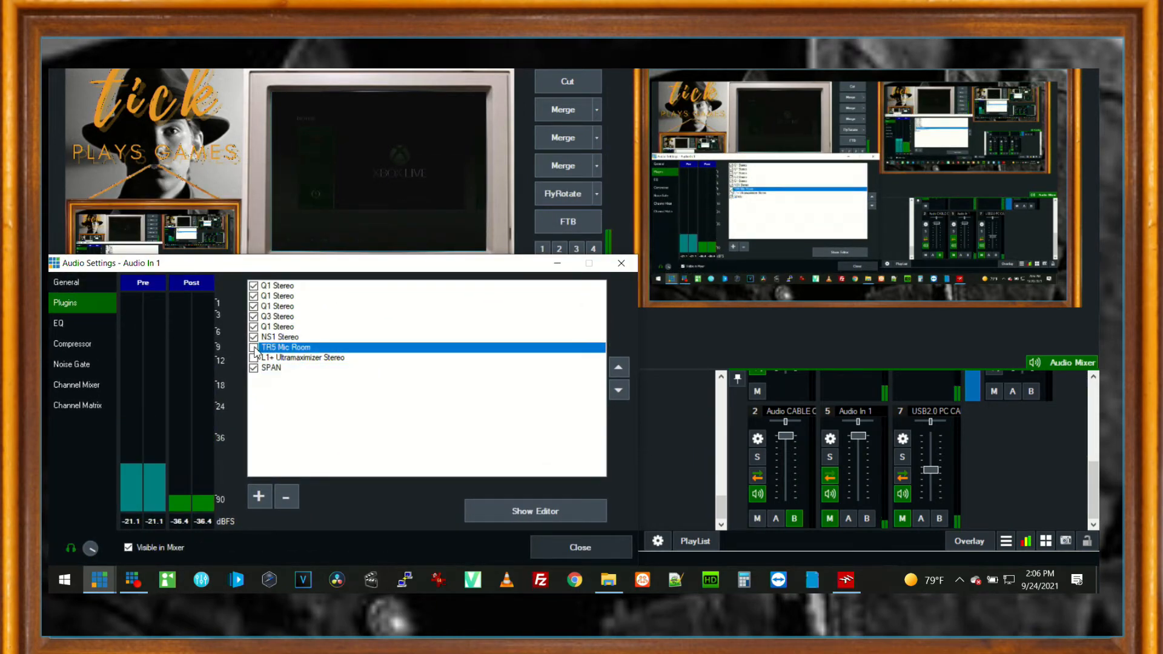
key("alt+Tab")
key("alt+Tab")
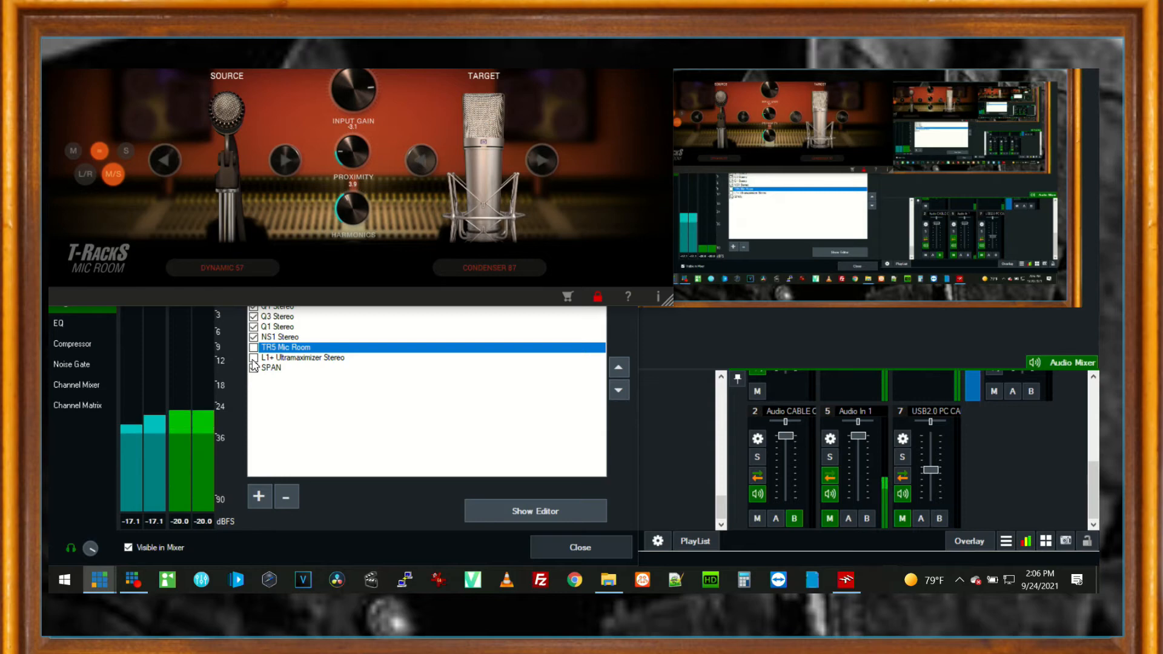
Raise the L1+ Ultramaximizer Stereo threshold to 0.0, enable the plugin in the Audio In 1 list, and reopen its editor.
left_click(264, 358)
double_click(265, 358)
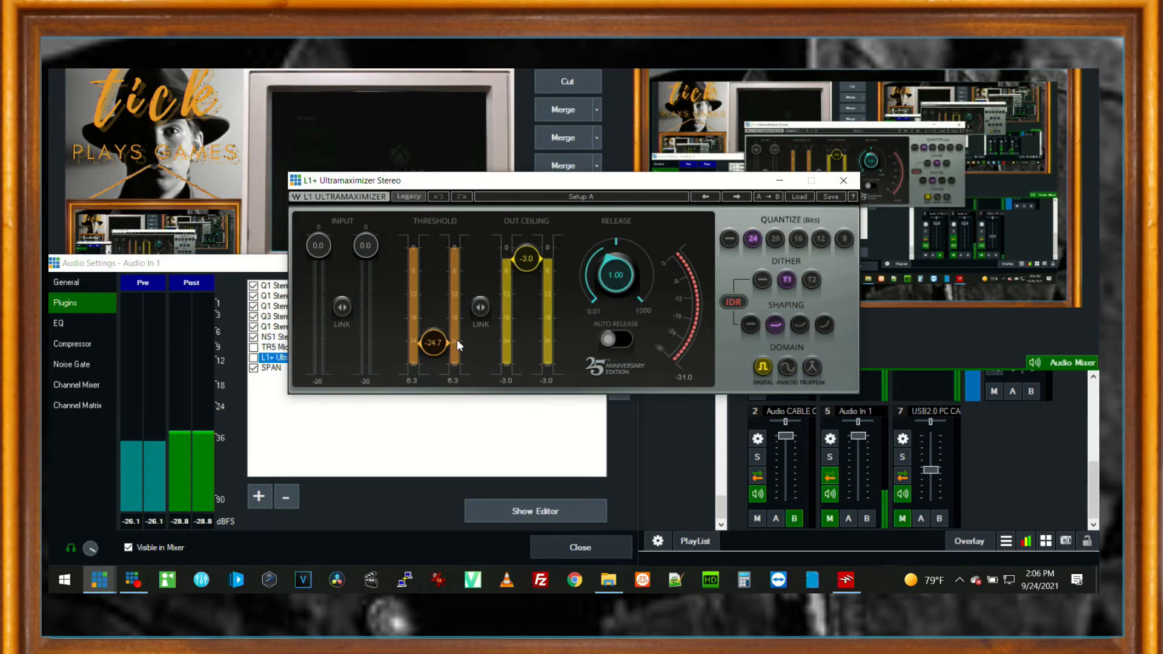
left_click_drag(450, 353, 434, 247)
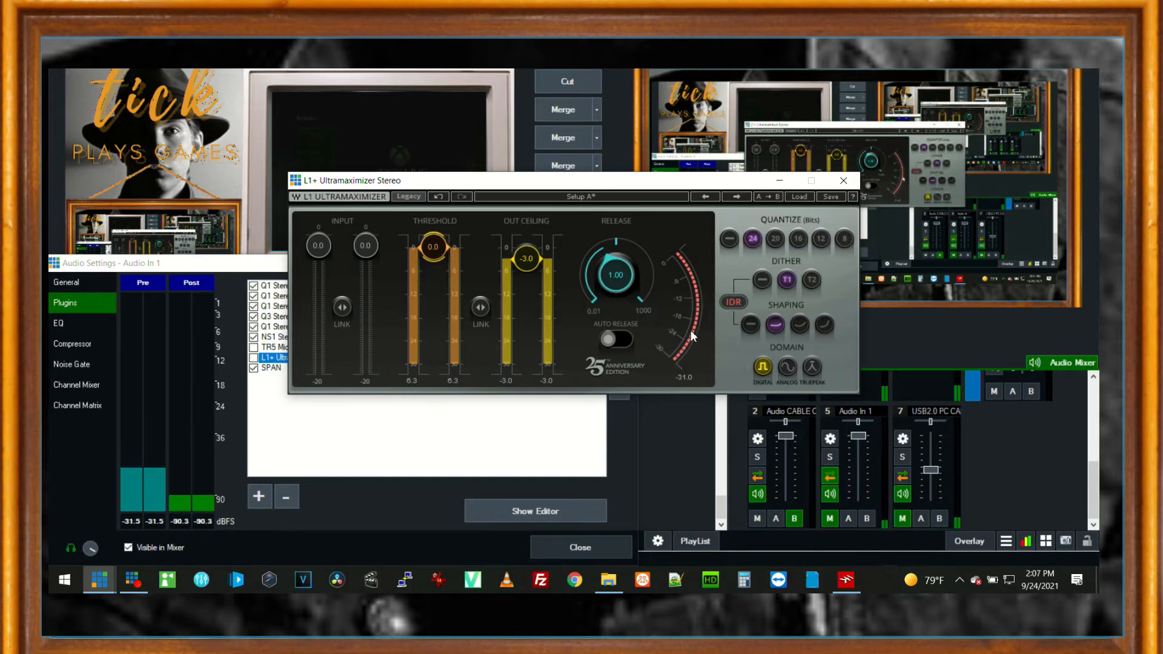
left_click(847, 182)
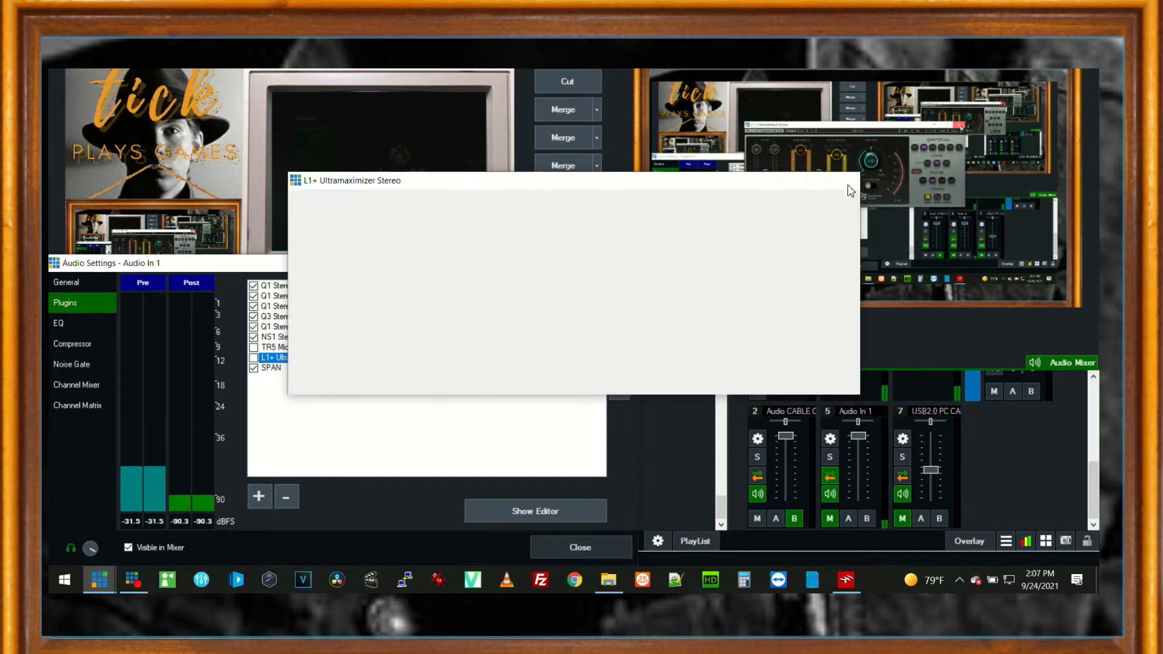
left_click(253, 358)
double_click(278, 358)
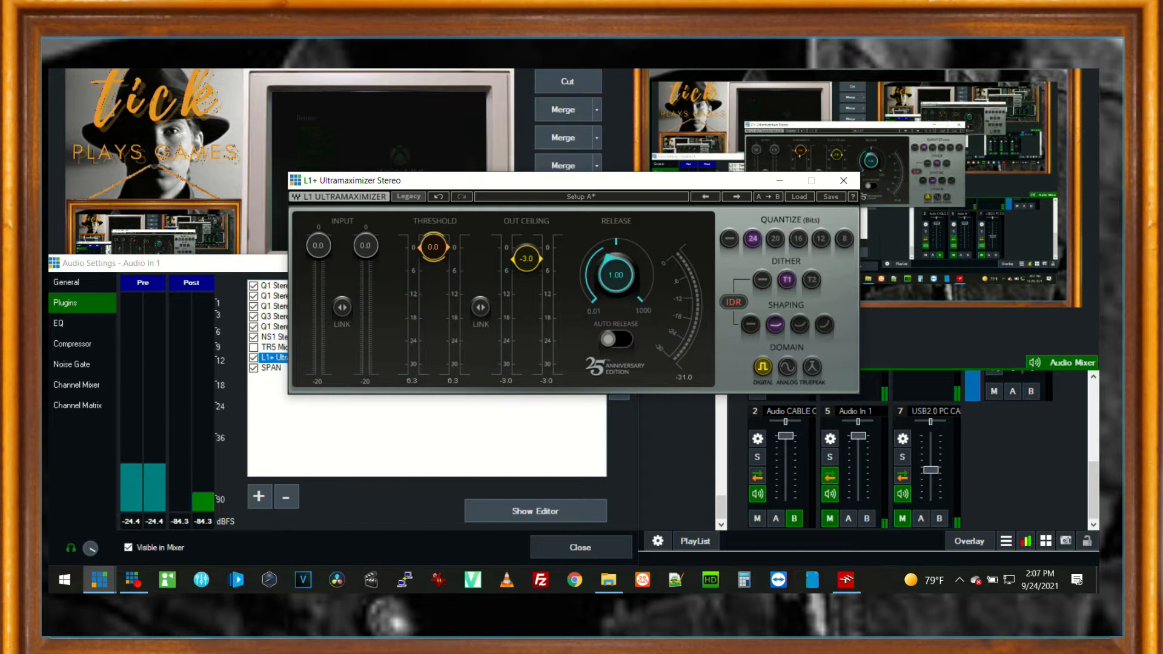
Adjust the L1+ Ultramaximizer, trying a -25.0 threshold and -2.1 out ceiling before settling on a -18.3 threshold and -2.9 ceiling.
left_click_drag(433, 247, 433, 343)
mouse_move(525, 264)
left_mouse_down()
mouse_move(525, 363)
mouse_move(525, 254)
left_mouse_up()
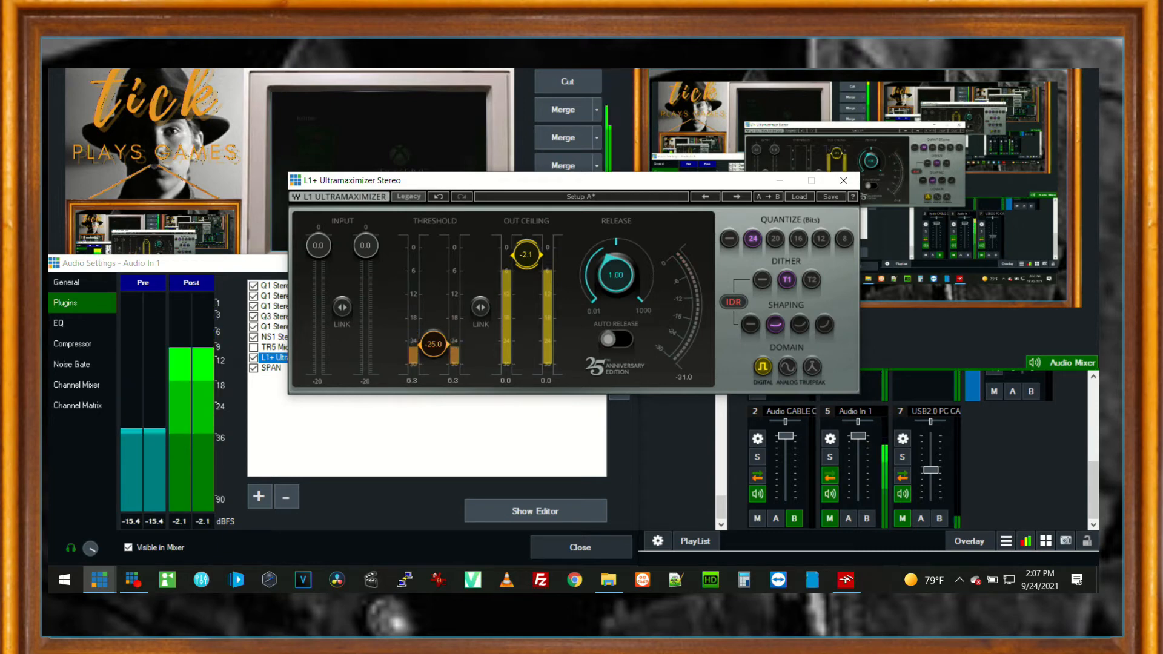
left_click_drag(525, 254, 527, 258)
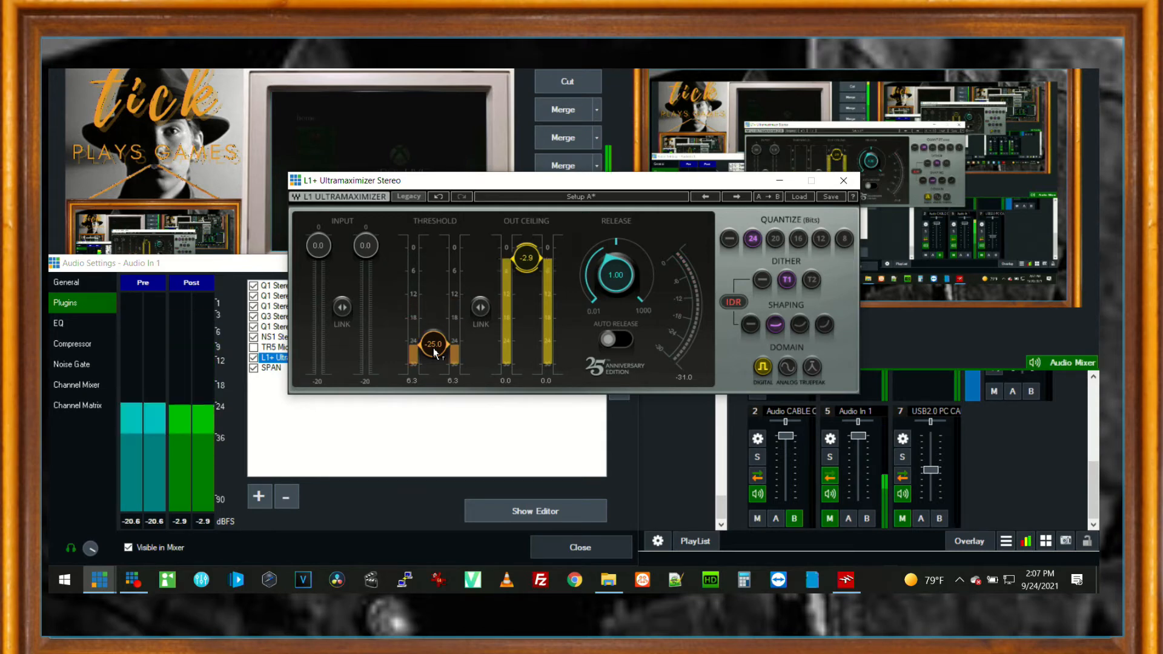
left_click_drag(435, 353, 434, 318)
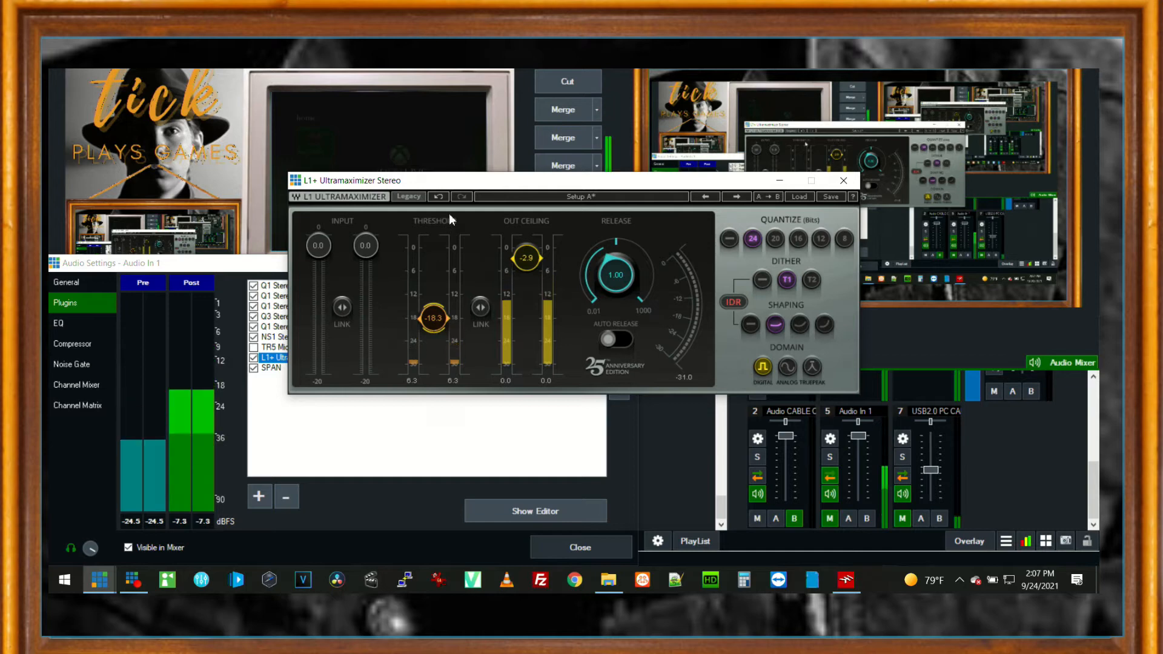
Move the L1+ Ultramaximizer editor above the Audio In 1 settings, enable TR5 Mic Room in the plugin list, and bring the L1+ editor back up.
left_click_drag(485, 180, 300, 46)
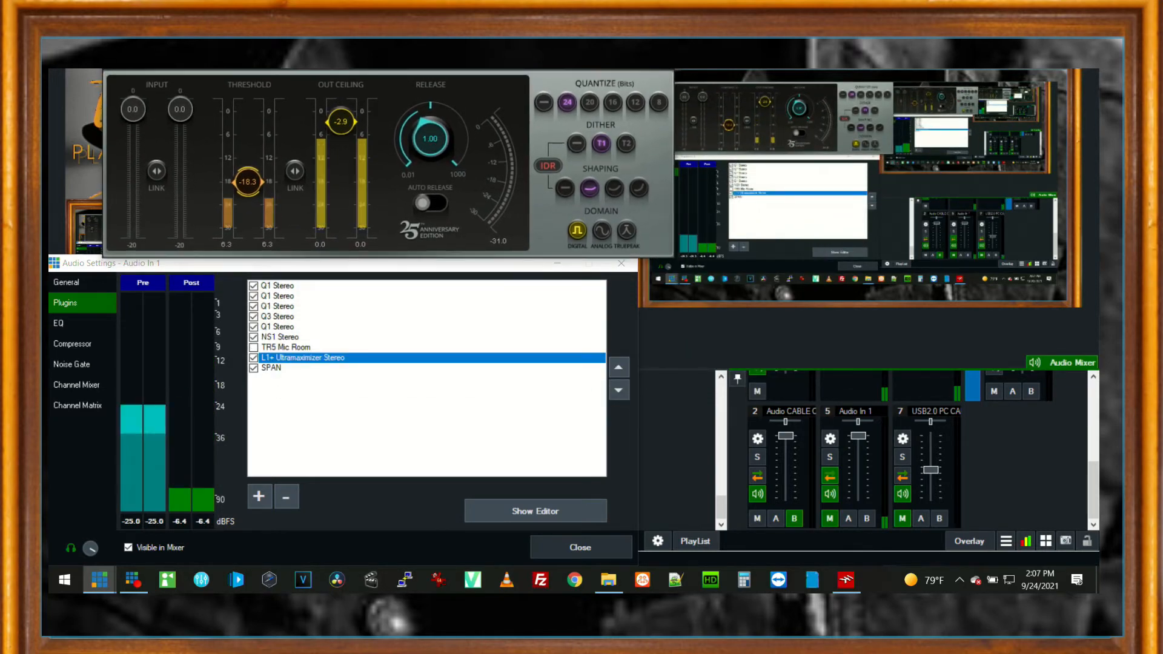
left_click(254, 348)
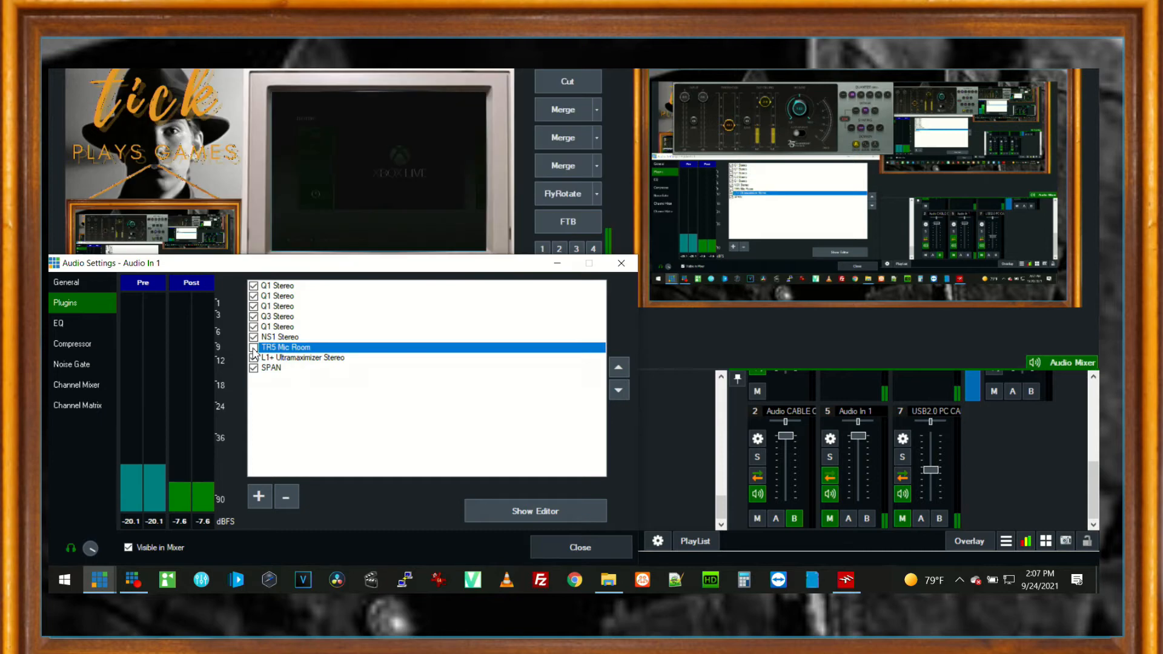
key("alt+Tab")
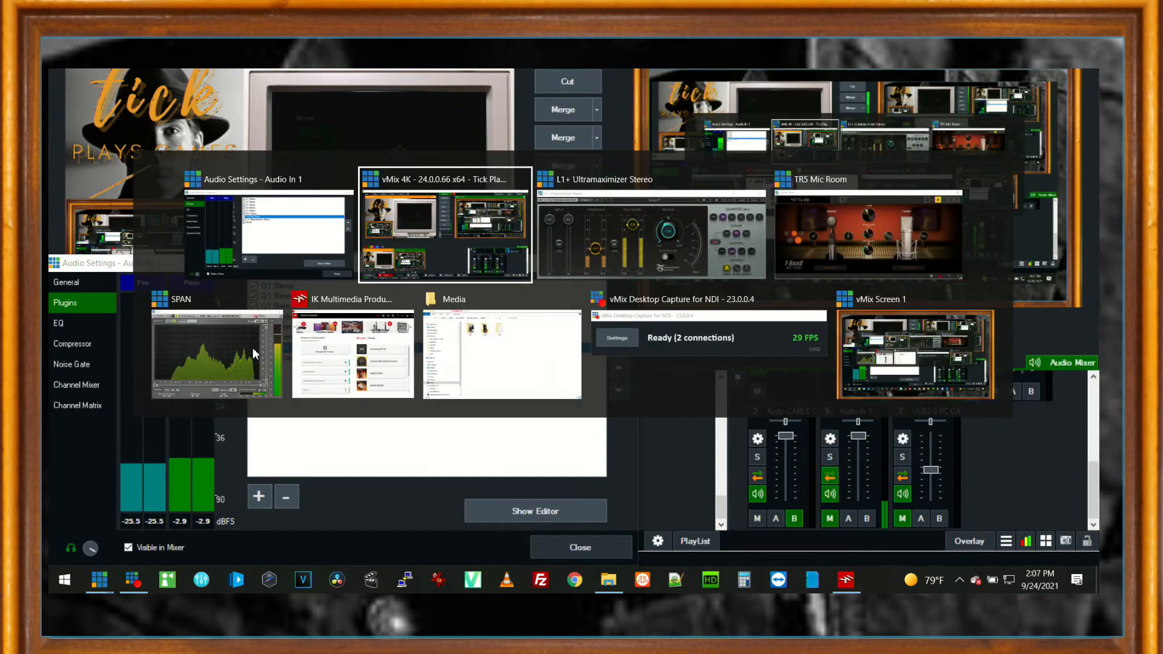
key("alt+Tab")
key("alt+Tab")
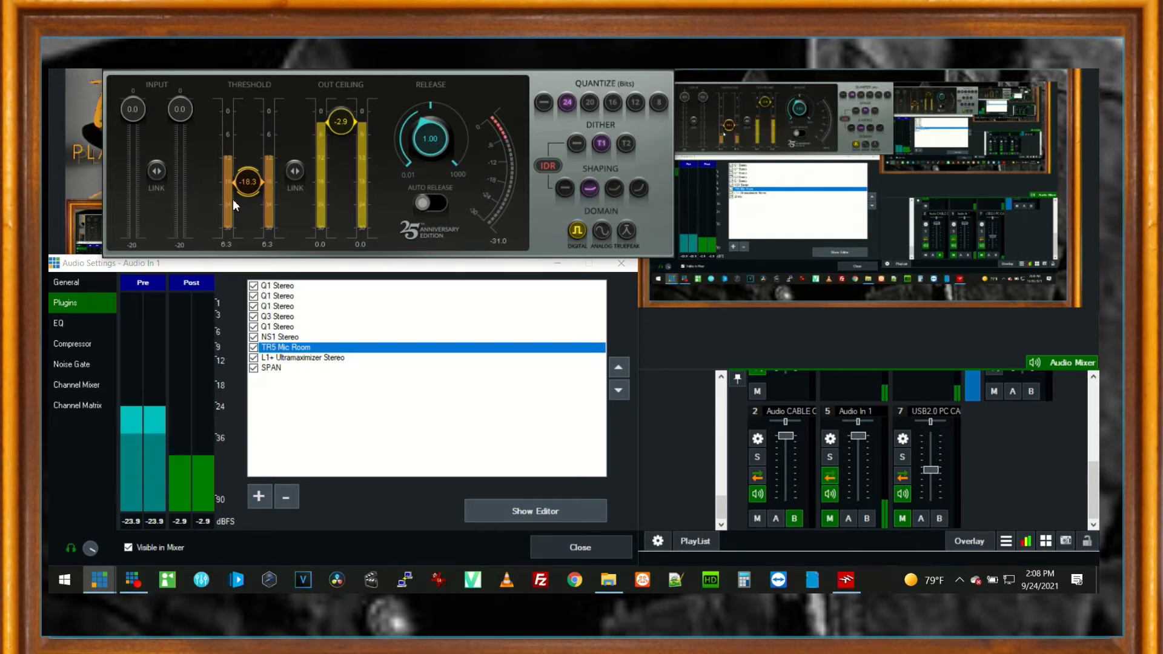
Move the TR5 Mic Room editor clear of the plugin list and lower its input gain to 0.9 dB.
key("alt+Tab")
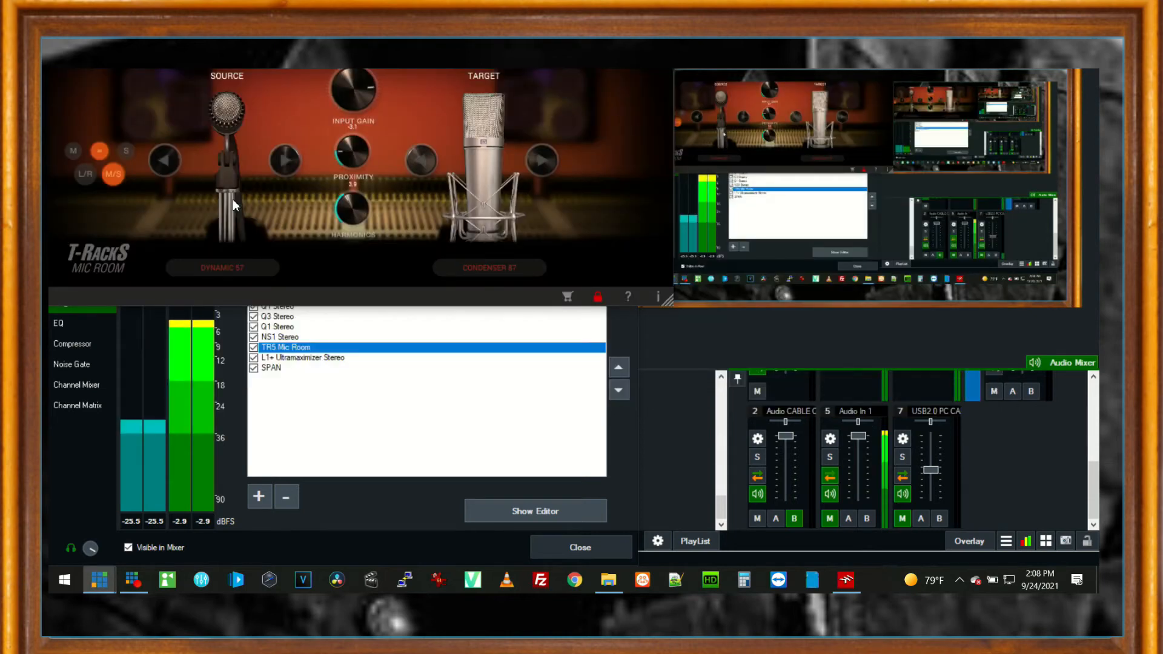
left_click_drag(303, 37, 743, 240)
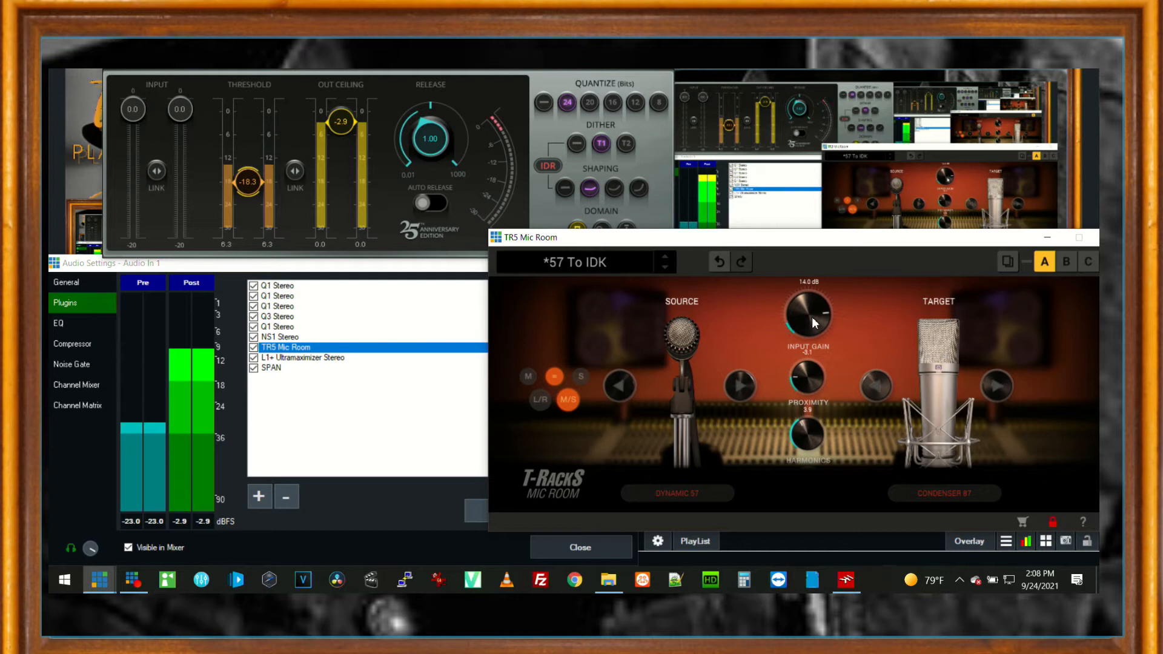
left_click_drag(812, 320, 798, 363)
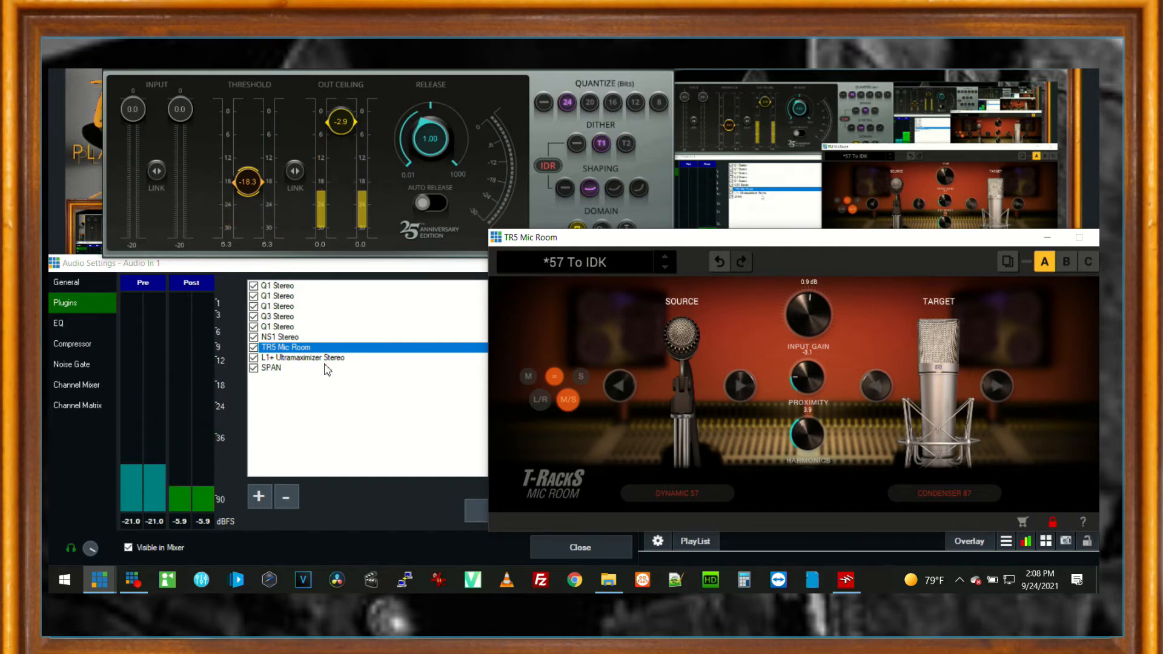
Open the SPAN analyzer from the plugin list and close the L1+ Ultramaximizer editor.
double_click(271, 368)
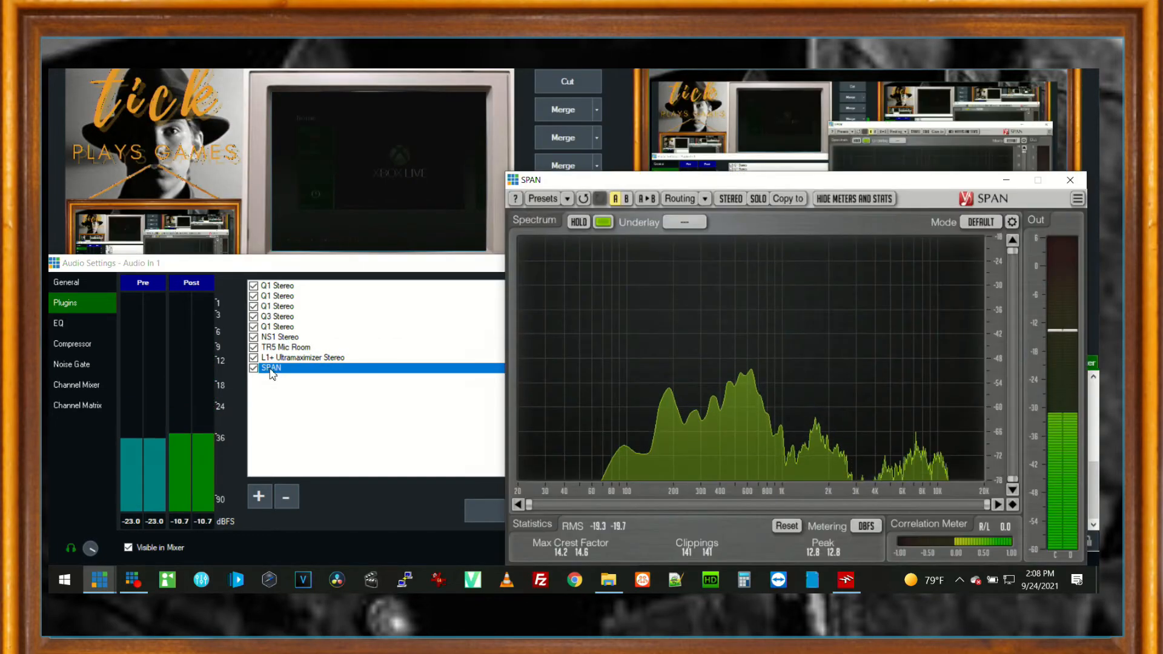
key("alt+Tab")
key("alt+Tab")
key("alt+Tab")
key("alt+Tab")
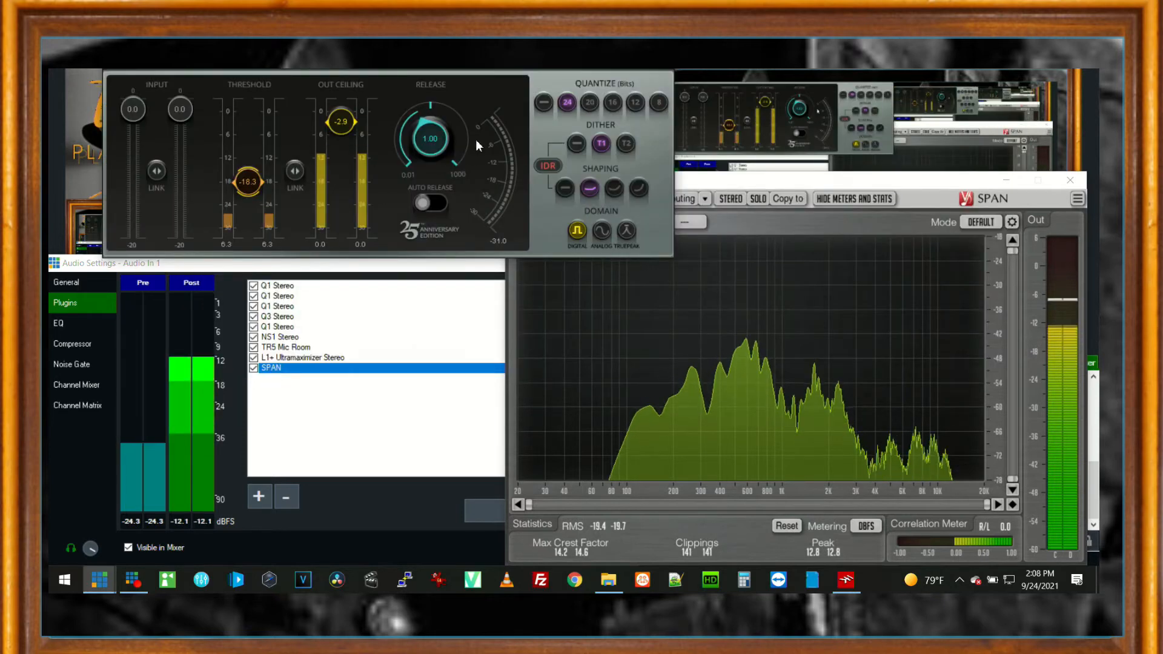
key("alt+F4")
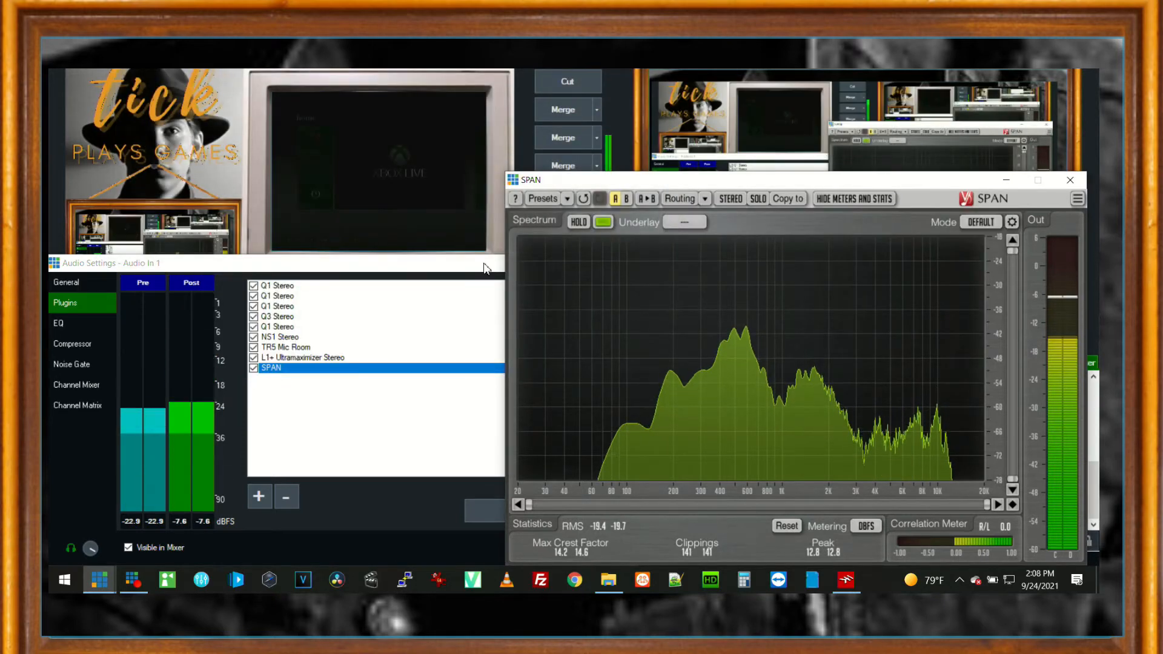
Reopen the TR5 Mic Room and L1+ Ultramaximizer editors and raise the Mic Room input gain to 10.9 dB.
left_click(254, 349)
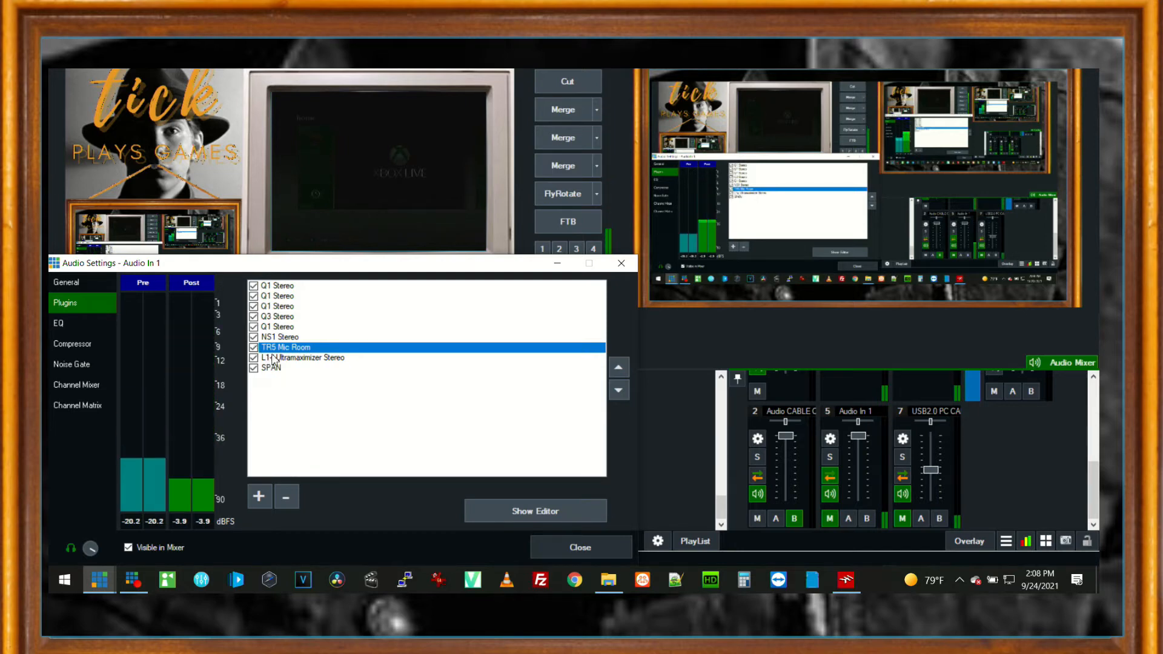
double_click(275, 348)
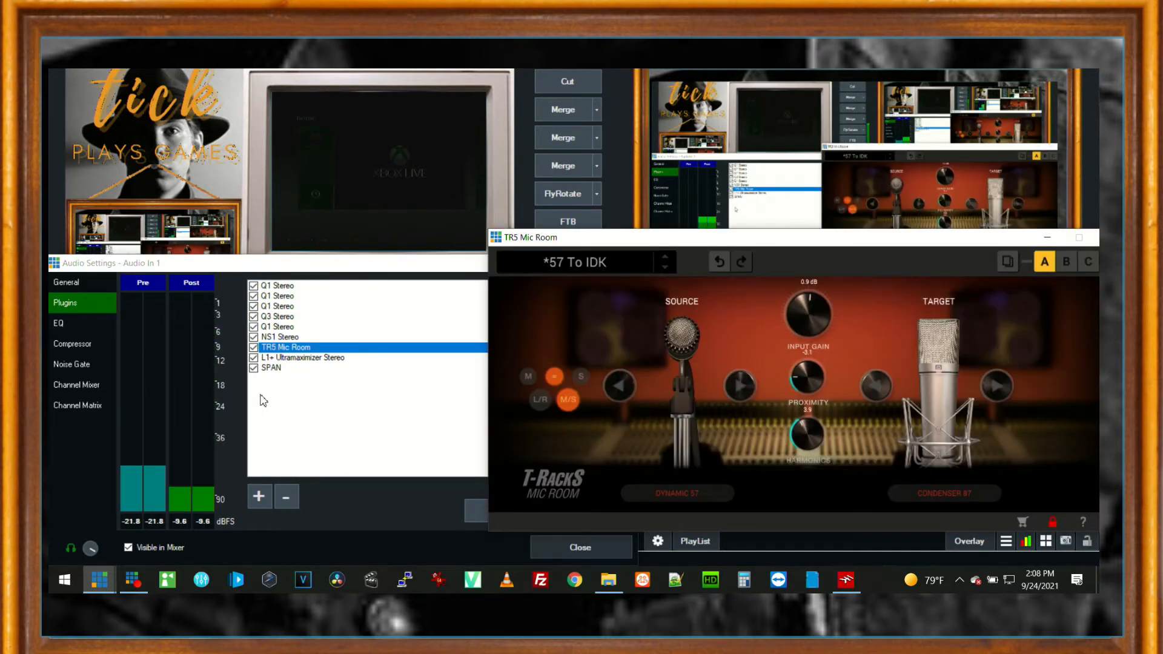
left_click(297, 358)
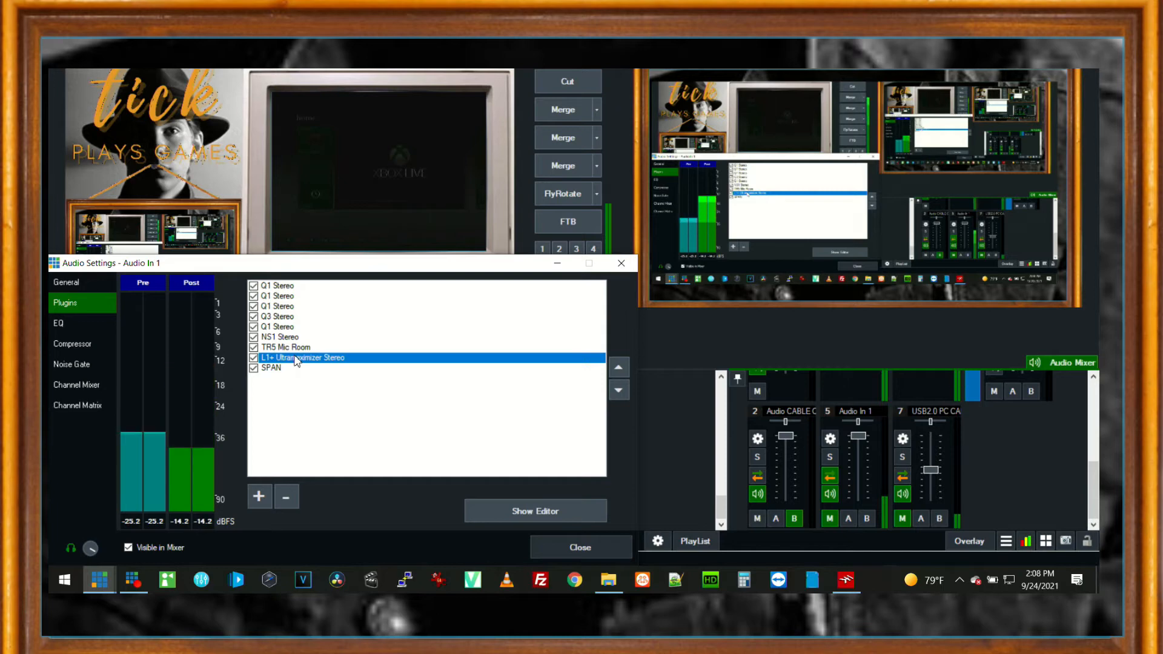
double_click(297, 358)
key("alt+Tab")
key("alt+Tab")
key("alt+Tab")
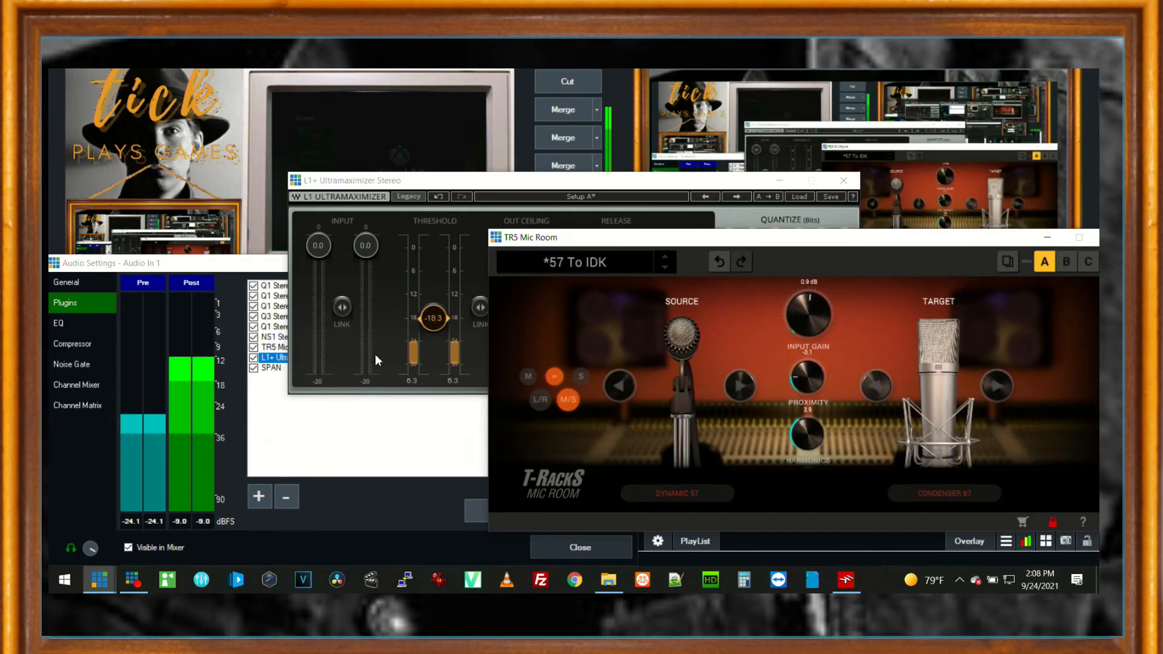
left_click_drag(806, 294, 793, 264)
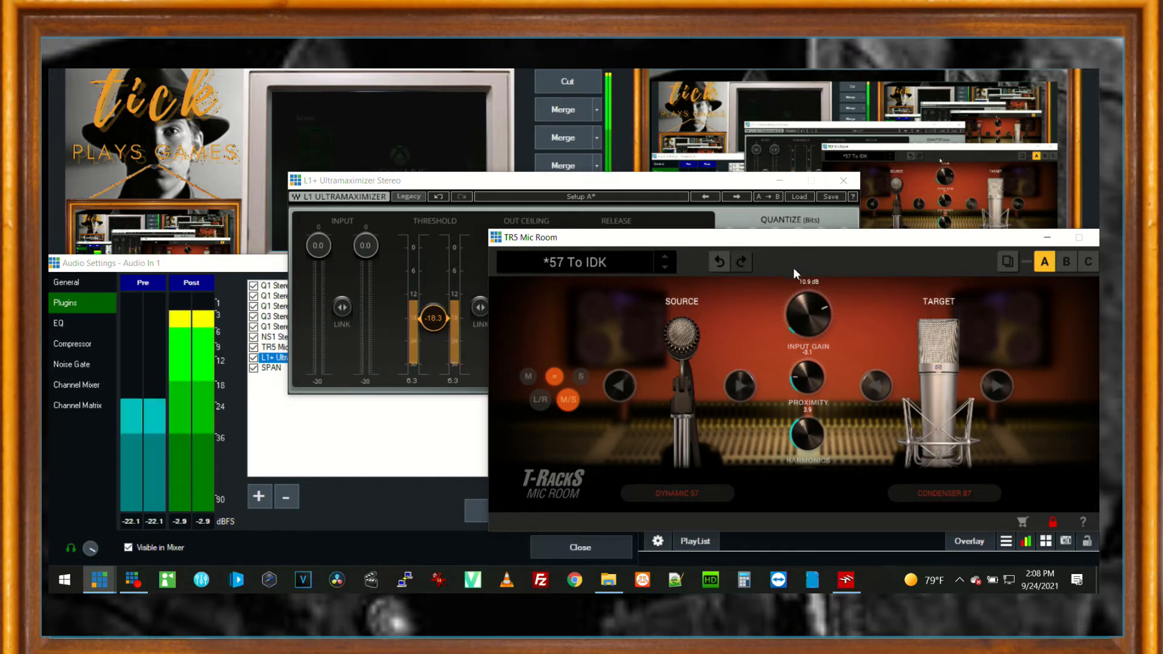
Set the L1+ Ultramaximizer threshold to -7.2 and its out ceiling to -2.0 after trying -0.5, and close its editor.
key("alt+Tab")
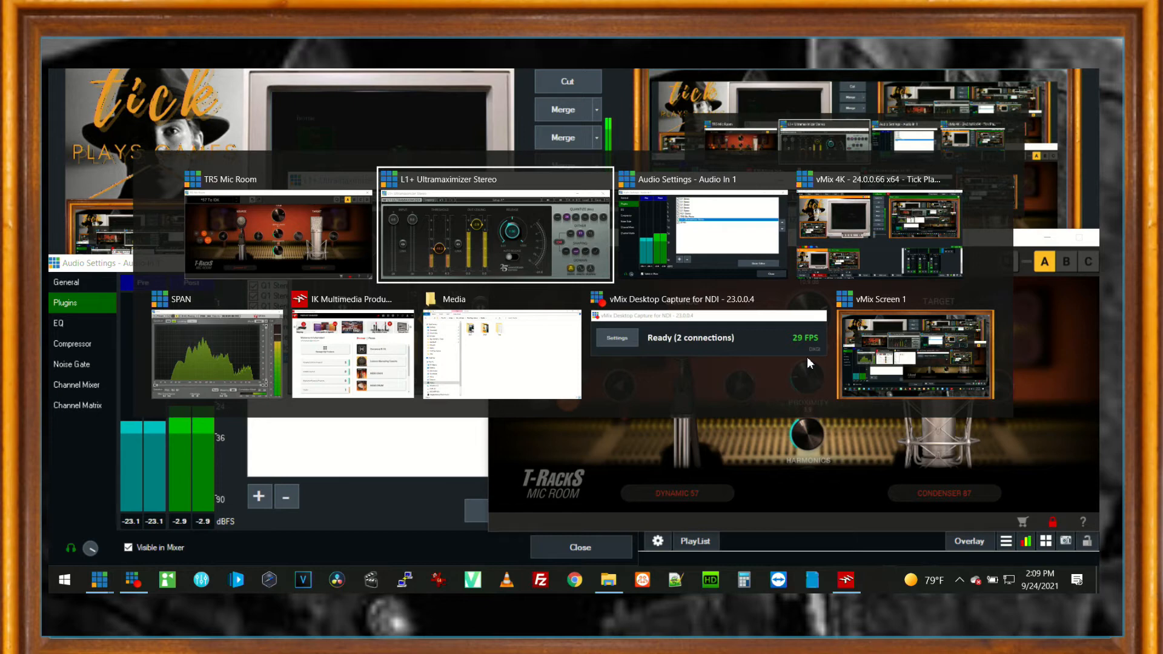
key("alt+Tab")
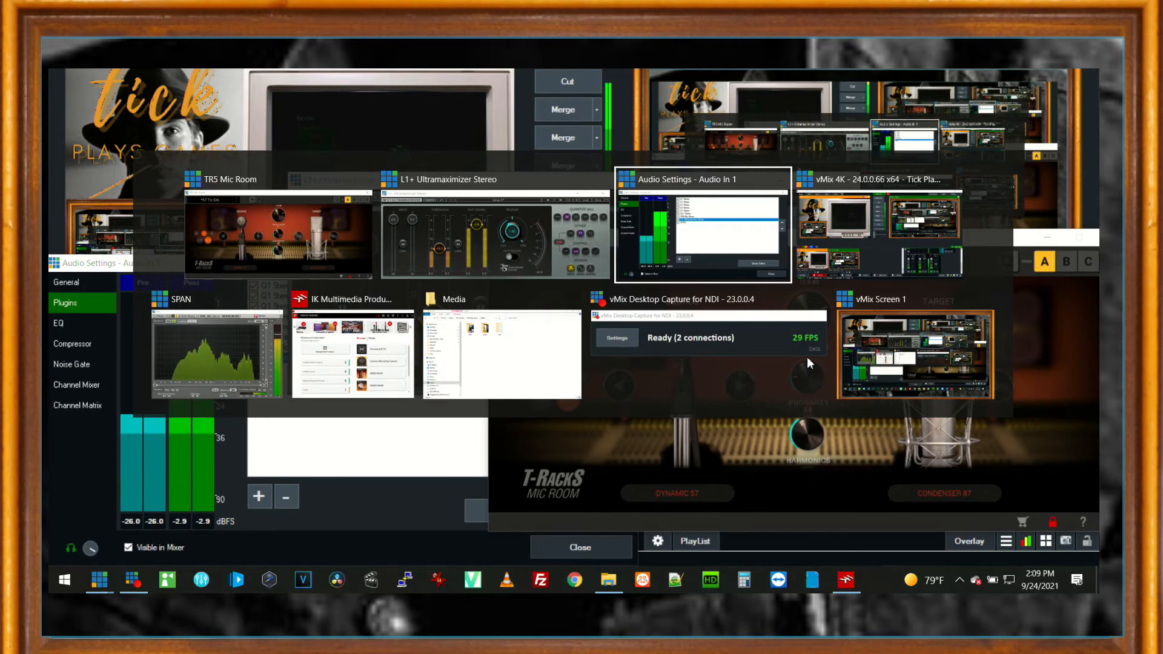
key("alt")
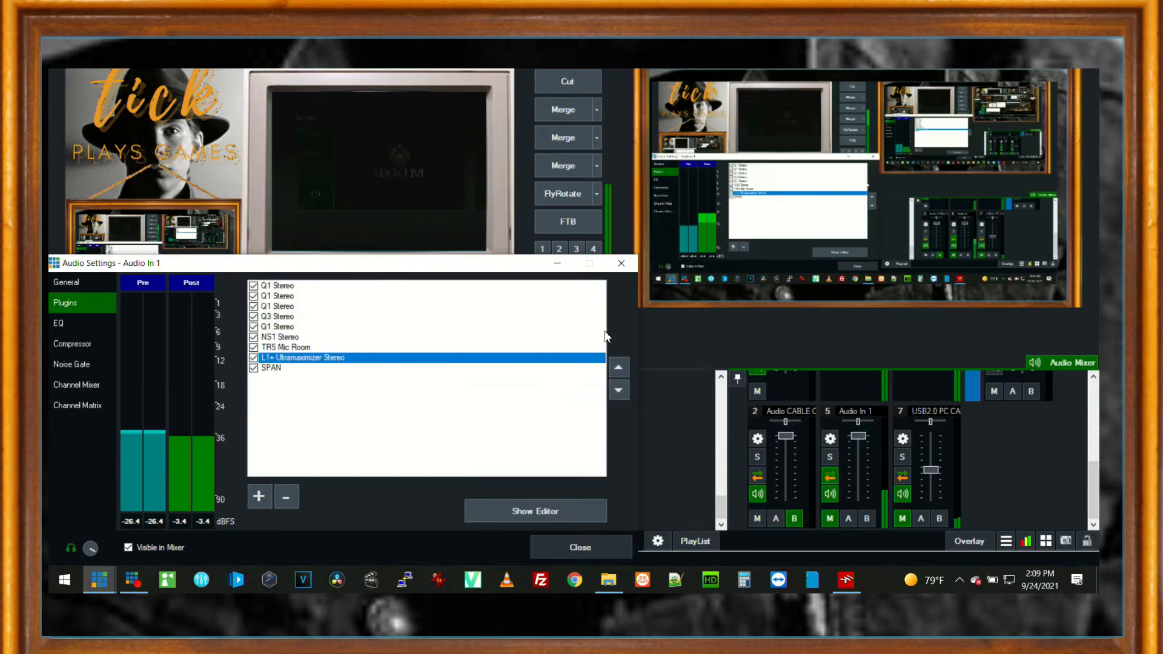
double_click(304, 363)
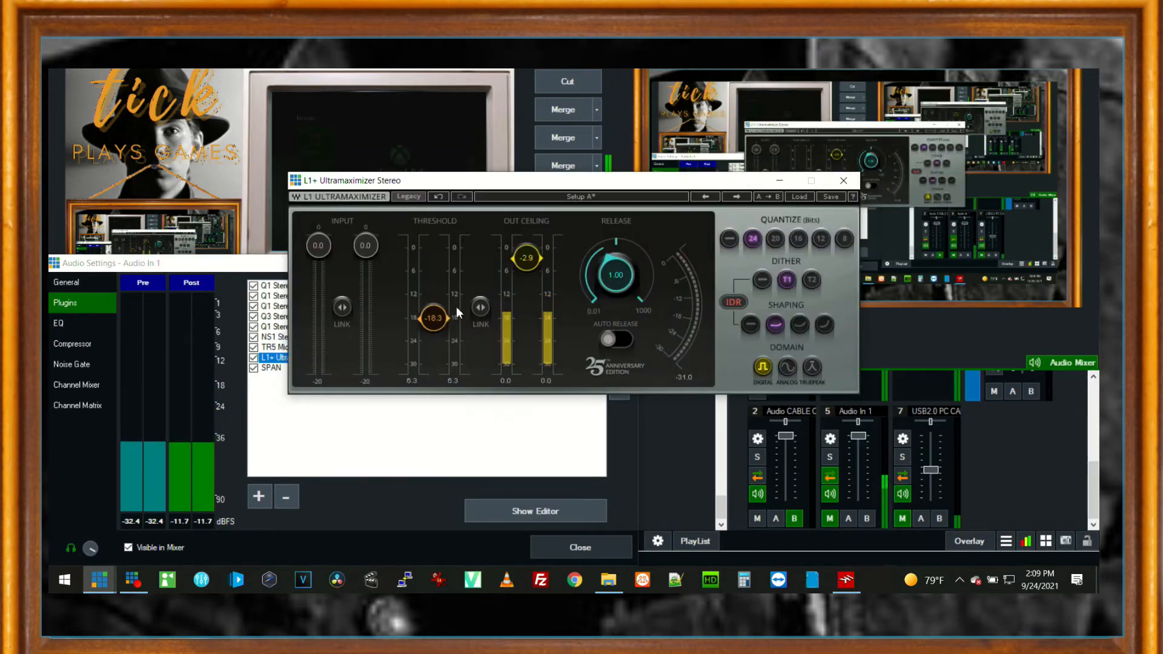
left_click_drag(442, 321, 442, 278)
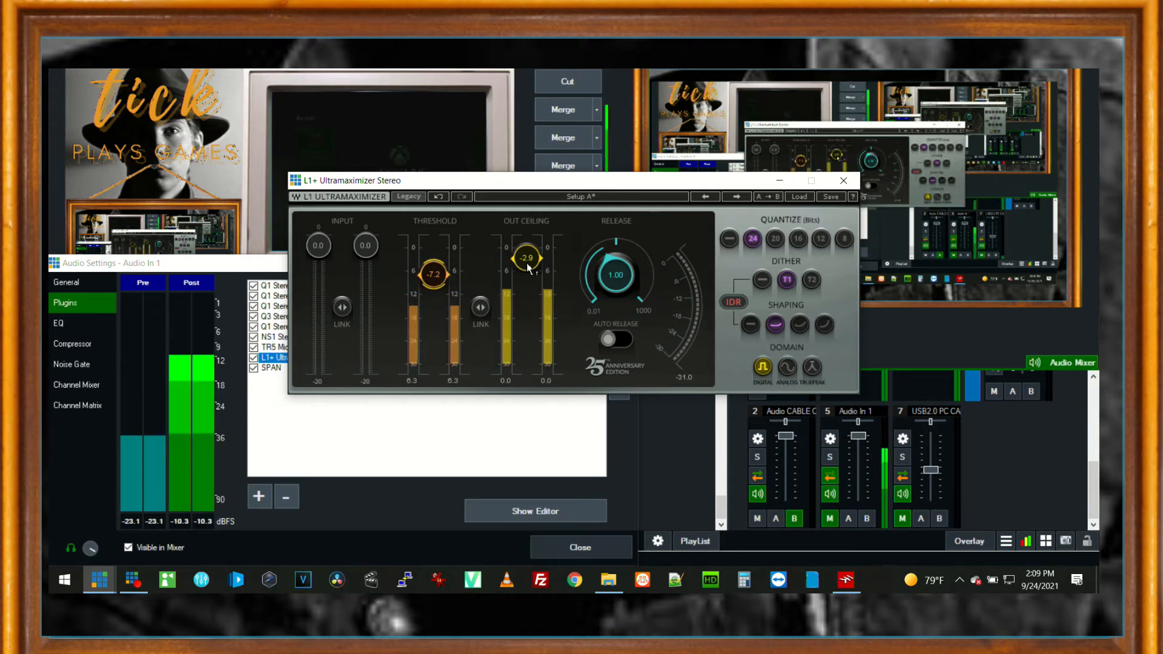
left_click_drag(526, 259, 526, 247)
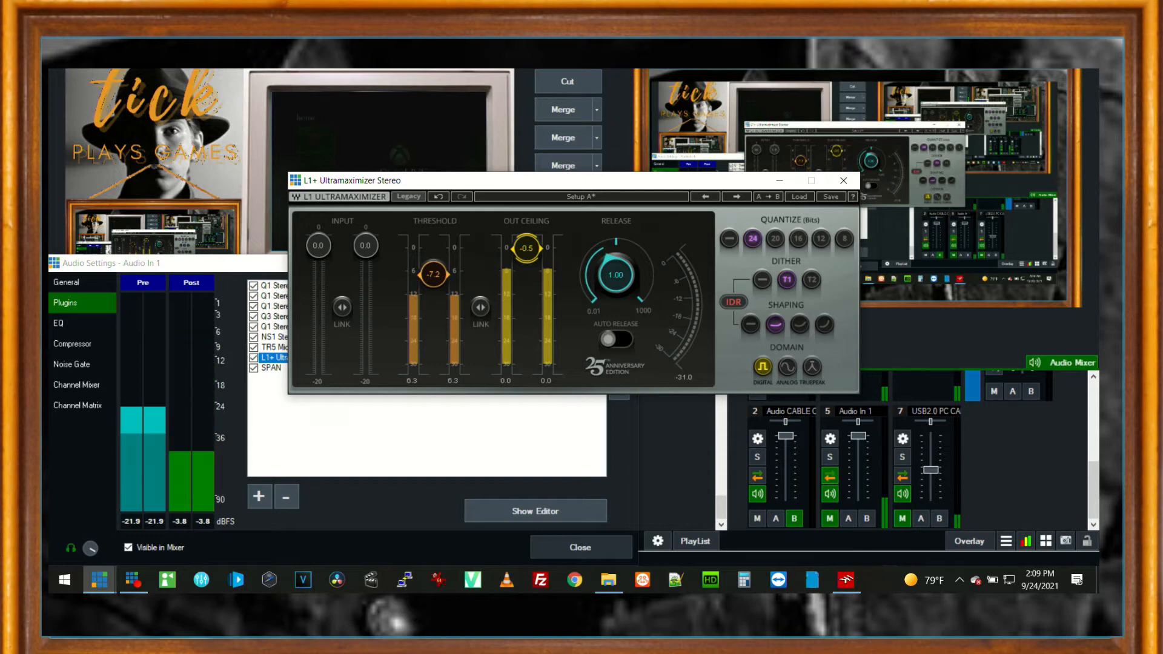
left_click_drag(526, 248, 527, 255)
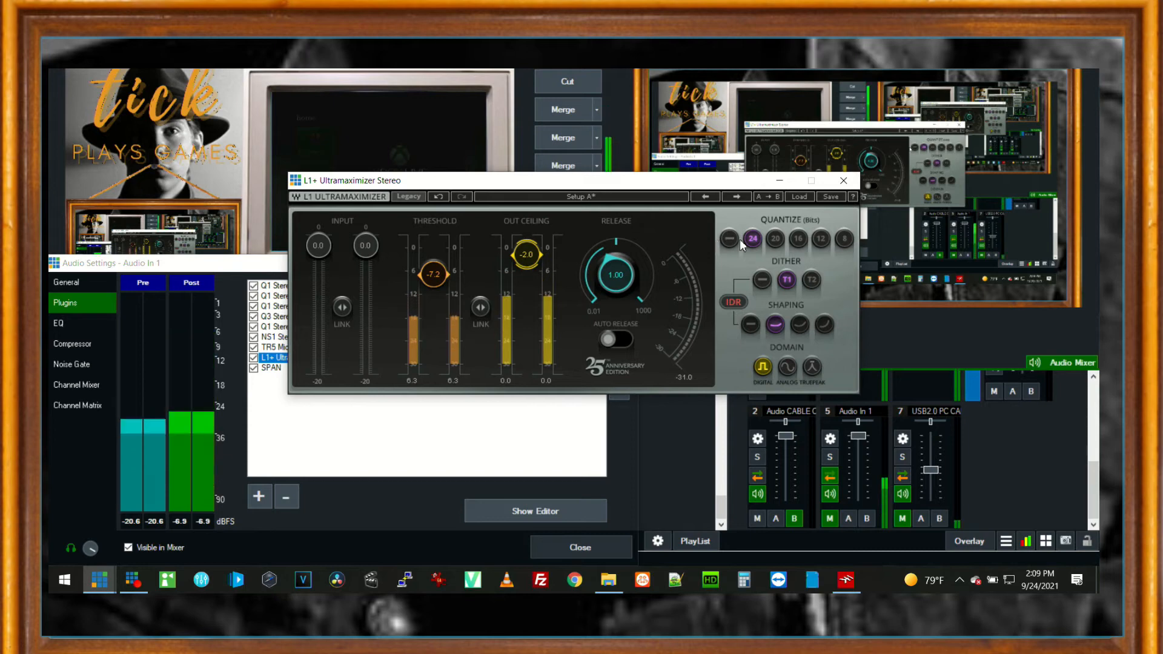
left_click(844, 181)
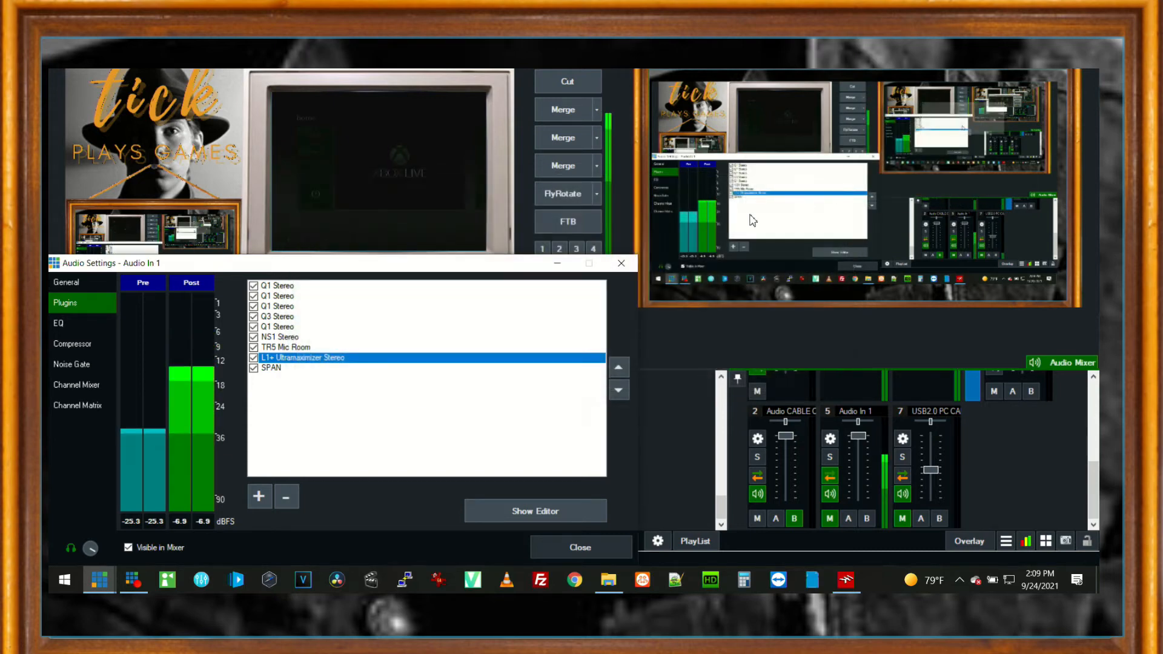
Move the Audio In 1 settings window up and arrange the TR5 Mic Room editor beside SPAN with the microphone controls in front.
left_click_drag(471, 264, 491, 51)
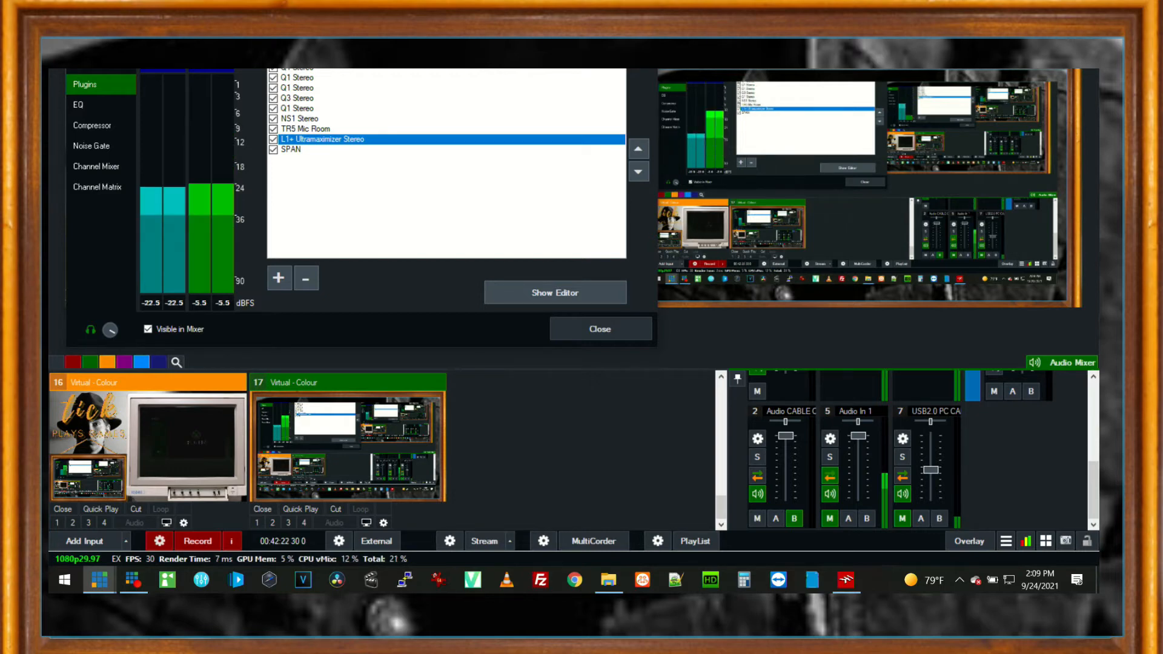
key("alt+Tab")
key("alt+Tab")
key("alt+Tab")
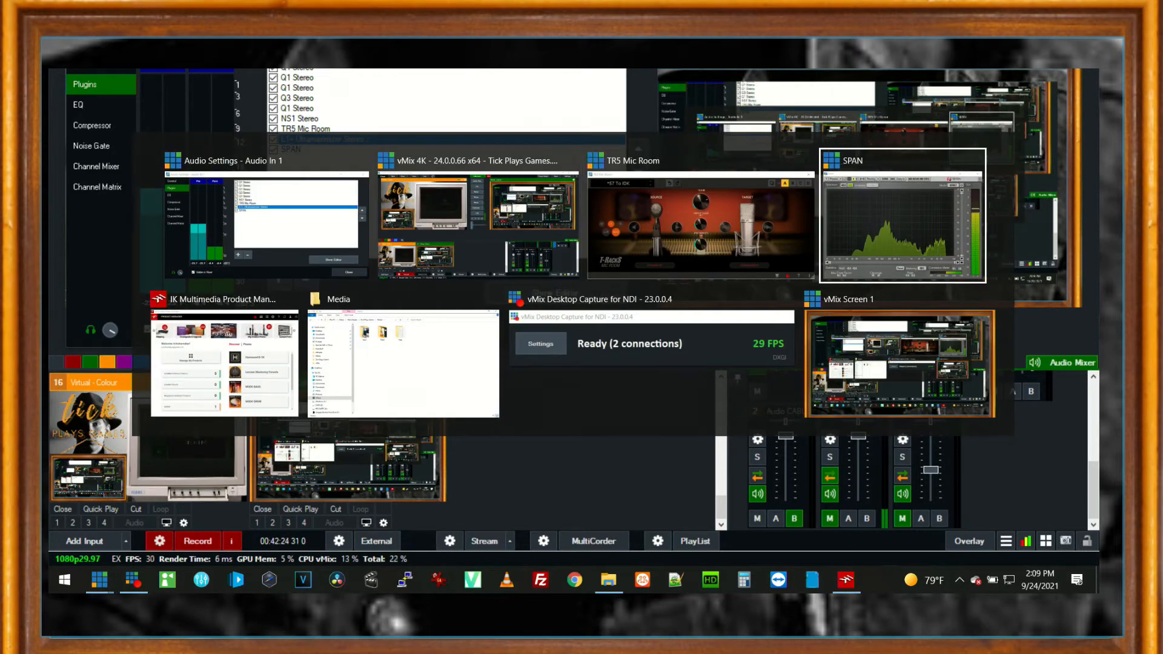
key("alt+Tab")
key("alt+Tab")
key("alt+Tab")
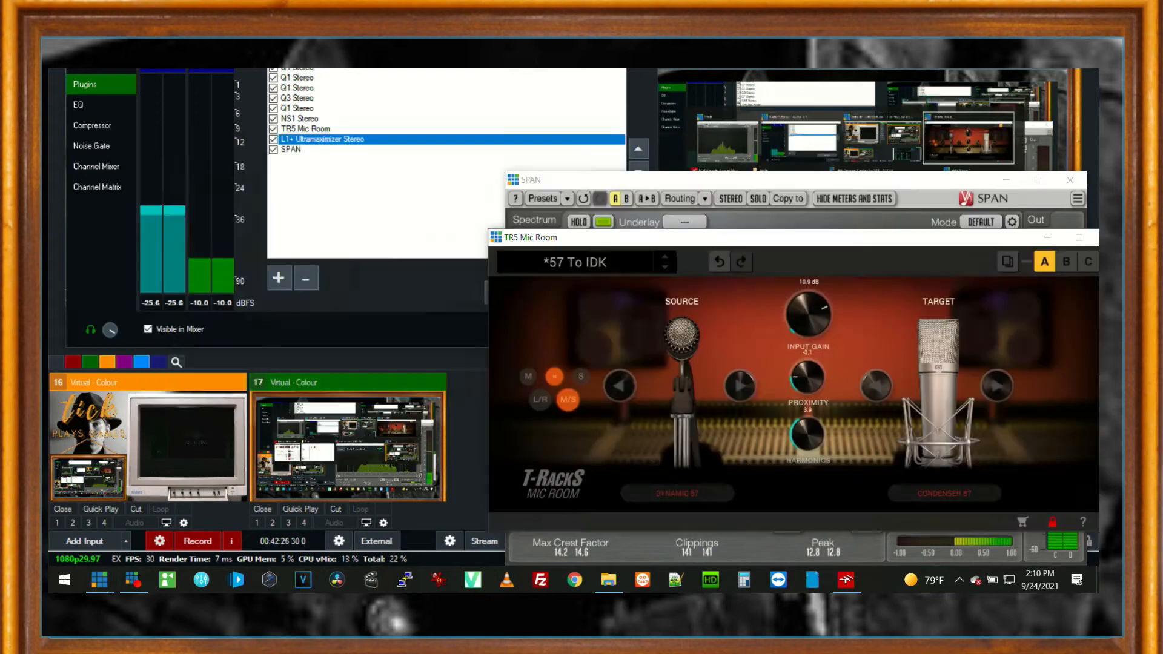
left_click_drag(625, 249, 192, 26)
left_click(750, 186)
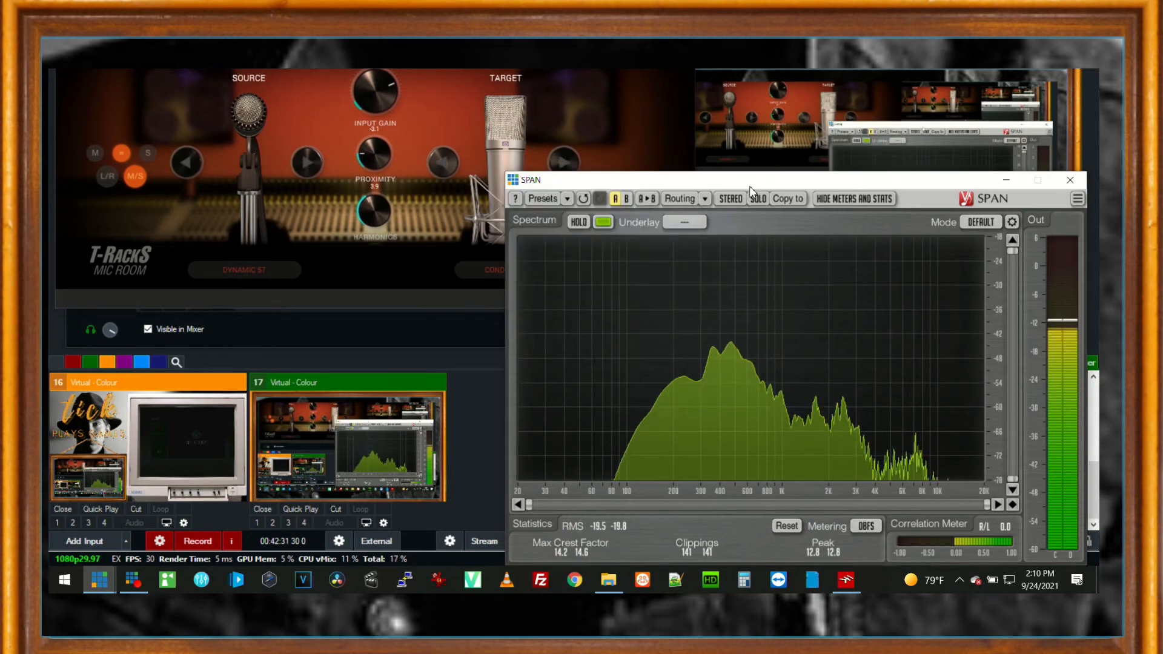
left_click(507, 80)
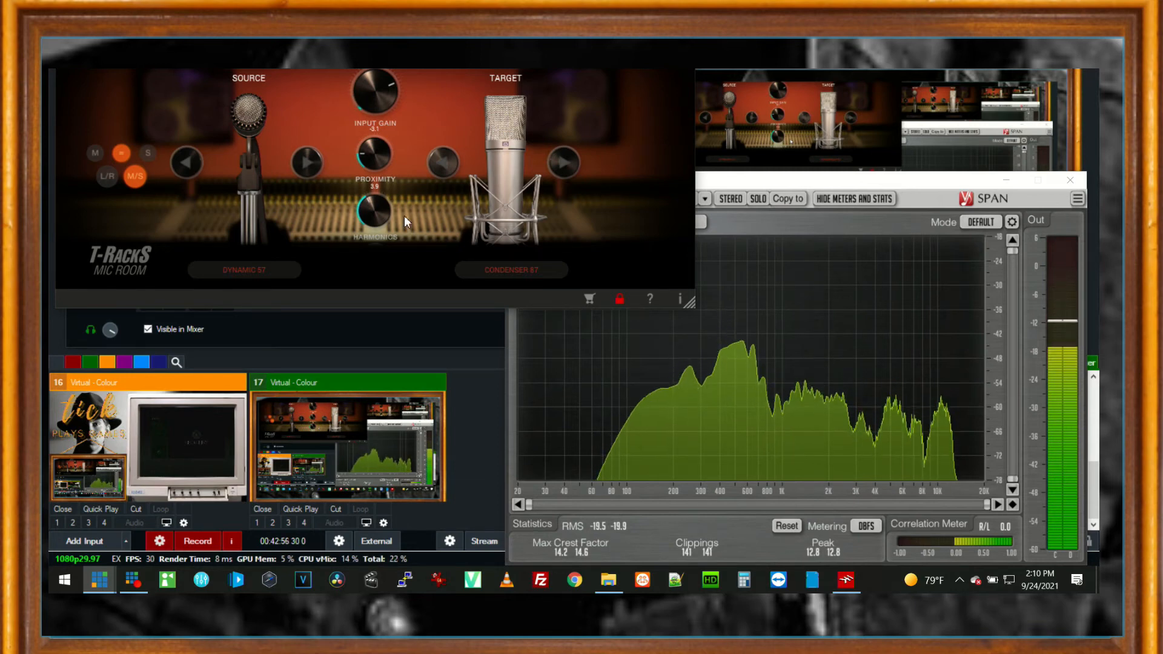
Adjust the TR5 Mic Room proximity while watching the spectrum, settling on 2.1.
left_click_drag(364, 135, 332, 55)
mouse_move(323, 132)
left_mouse_down()
mouse_move(329, 190)
mouse_move(336, 75)
mouse_move(322, 150)
left_mouse_up()
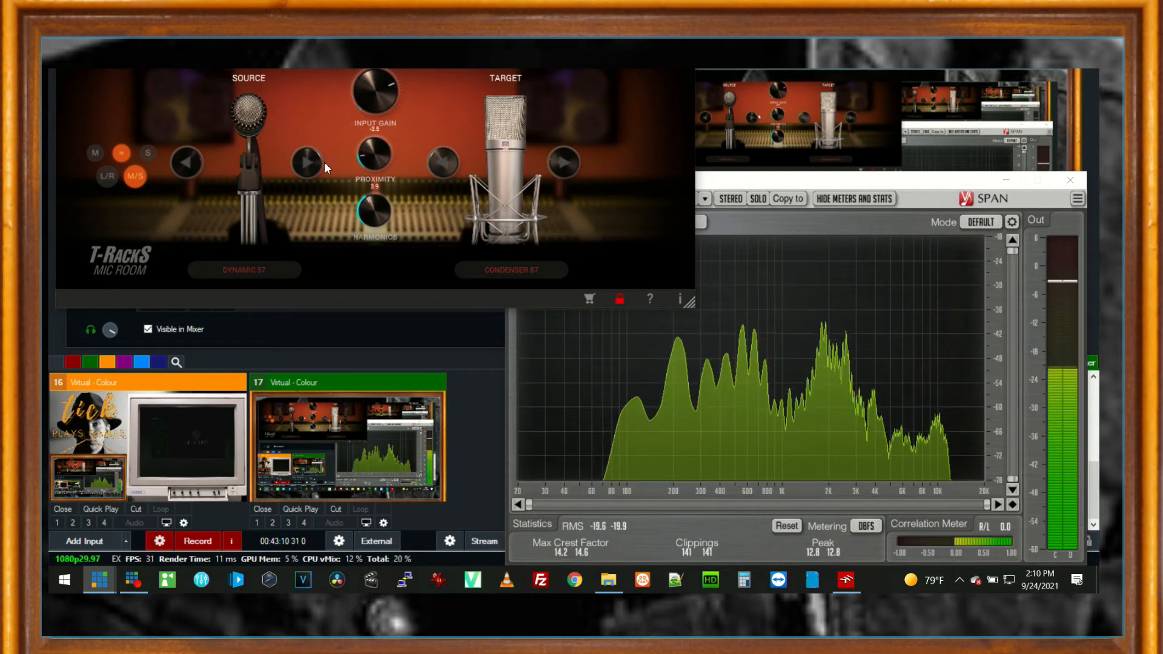
left_click_drag(326, 191, 326, 71)
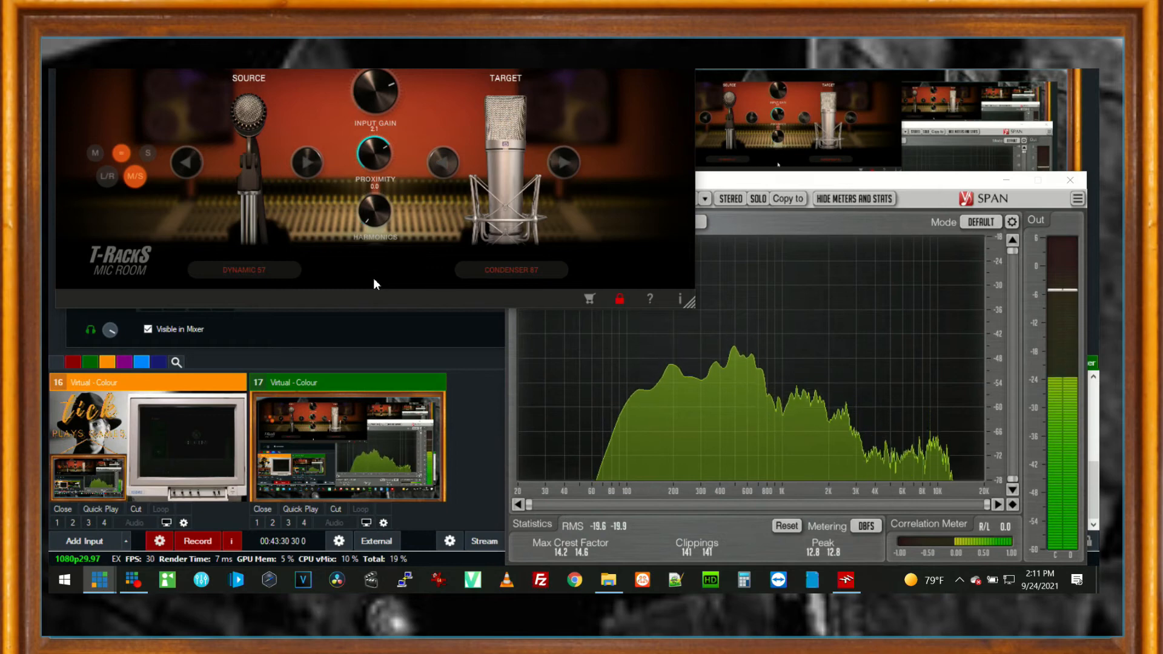
Adjust the TR5 Mic Room harmonics, trying 10.0, 0.0 and 1.2 before settling on 3.1.
left_click_drag(367, 241, 330, 72)
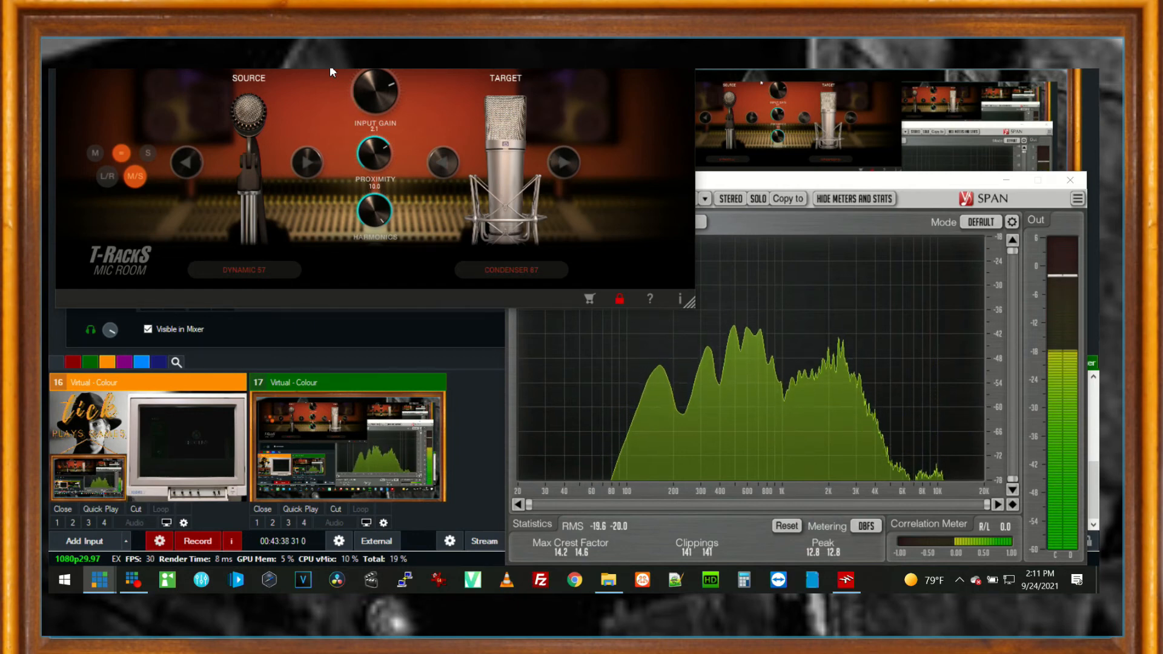
left_click_drag(330, 74, 354, 281)
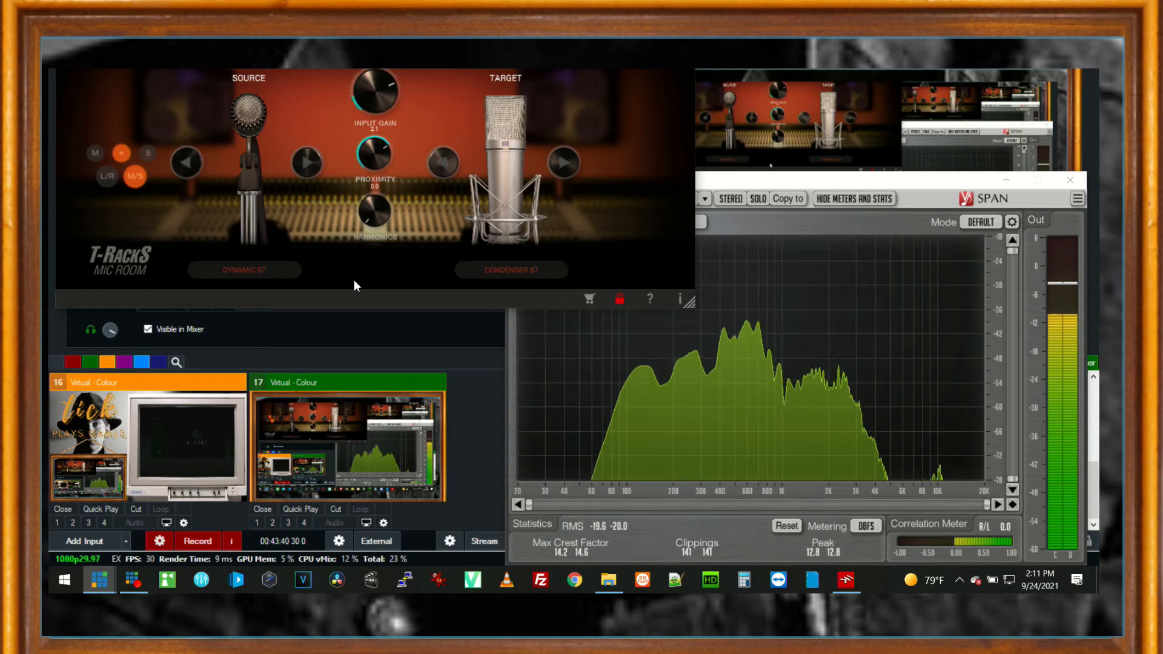
left_click_drag(354, 278, 351, 255)
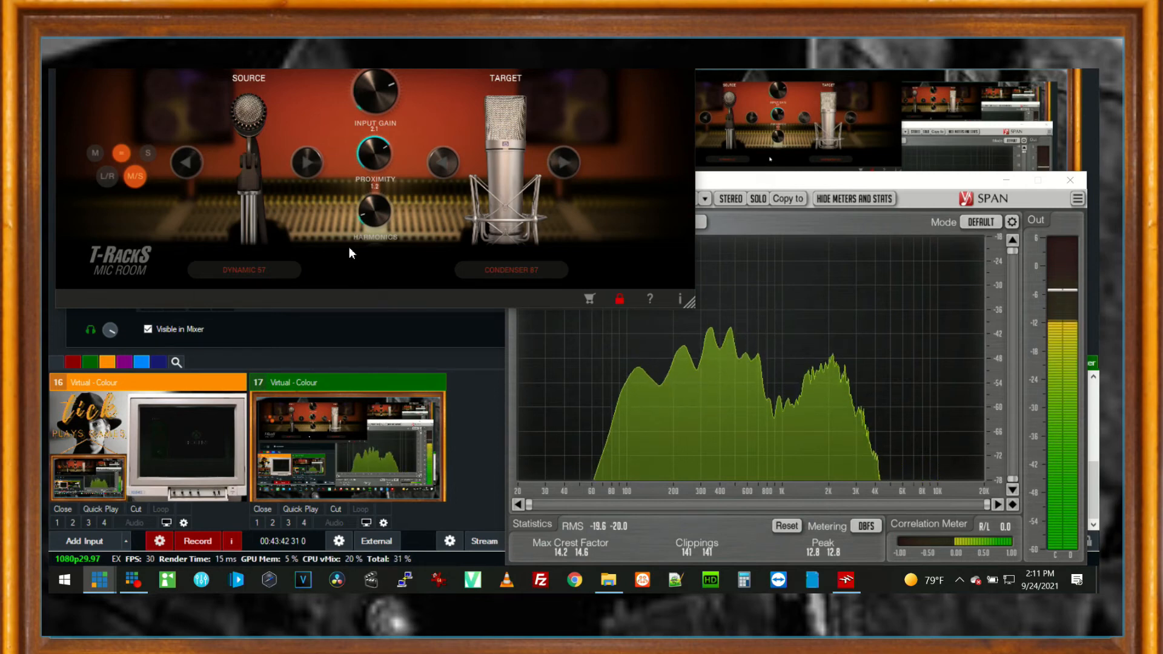
mouse_move(338, 201)
left_mouse_down()
mouse_move(337, 210)
mouse_move(329, 136)
mouse_move(330, 217)
left_mouse_up()
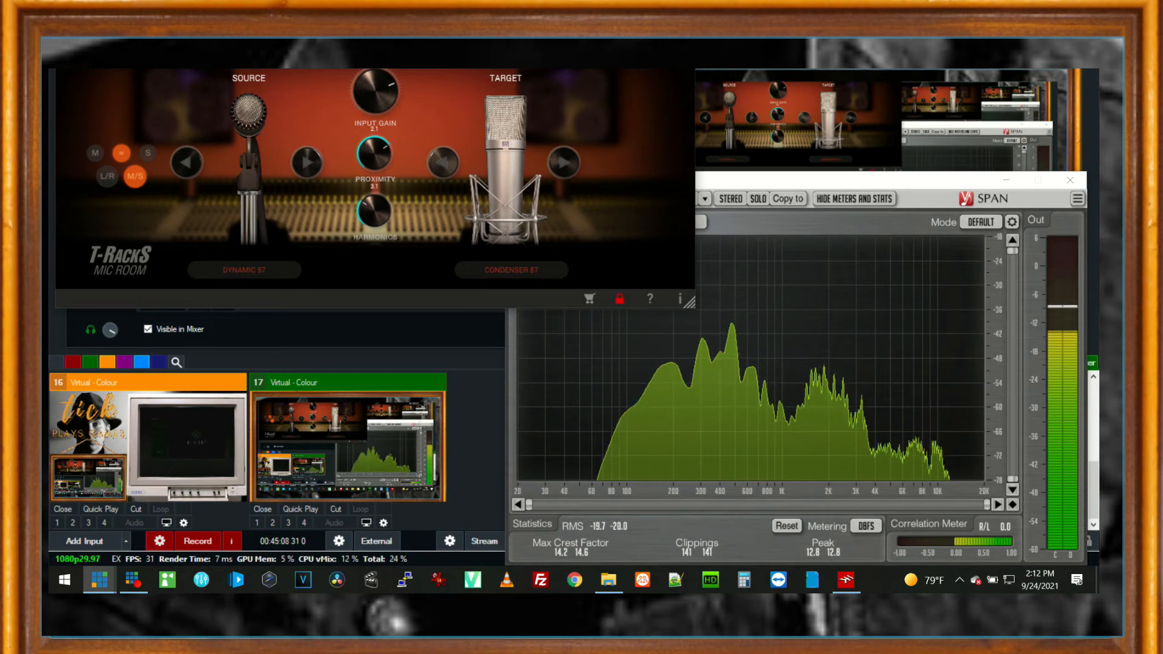
Close the TR5 Mic Room editor and move the SPAN analyzer over the Audio In 1 settings window.
left_click(679, 69)
left_click_drag(917, 180, 716, 161)
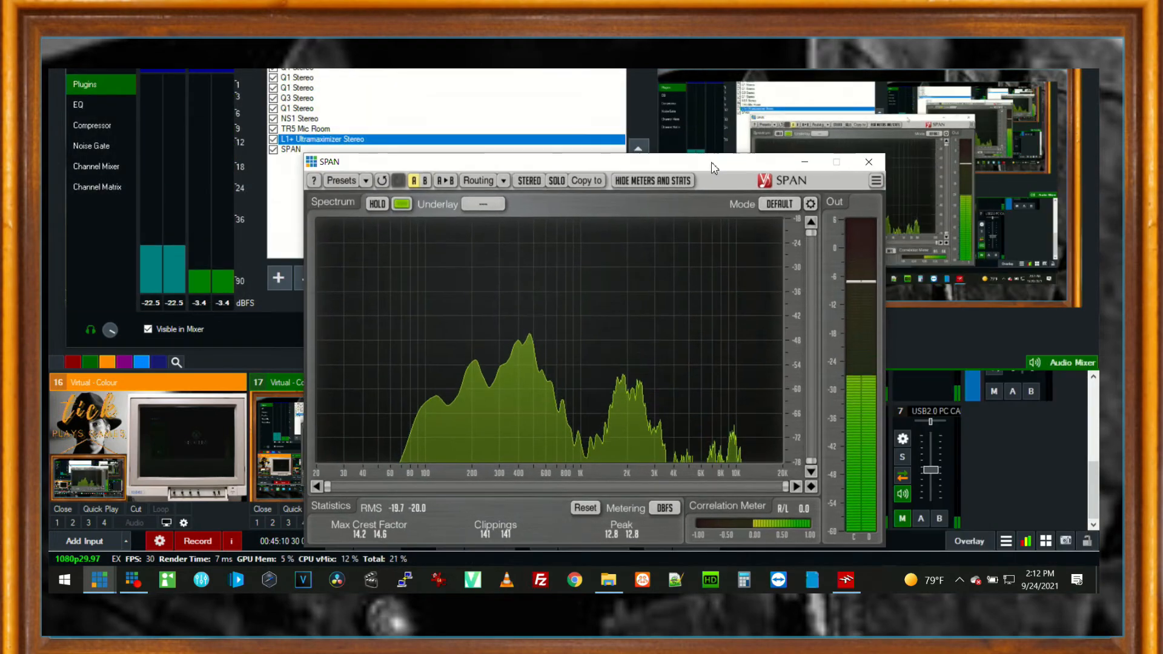
Close the SPAN analyzer and add the Q6 Stereo plugin from the WaveShell1-VST3 10.0_x64 driver to the Audio In 1 plugin chain.
left_click(866, 163)
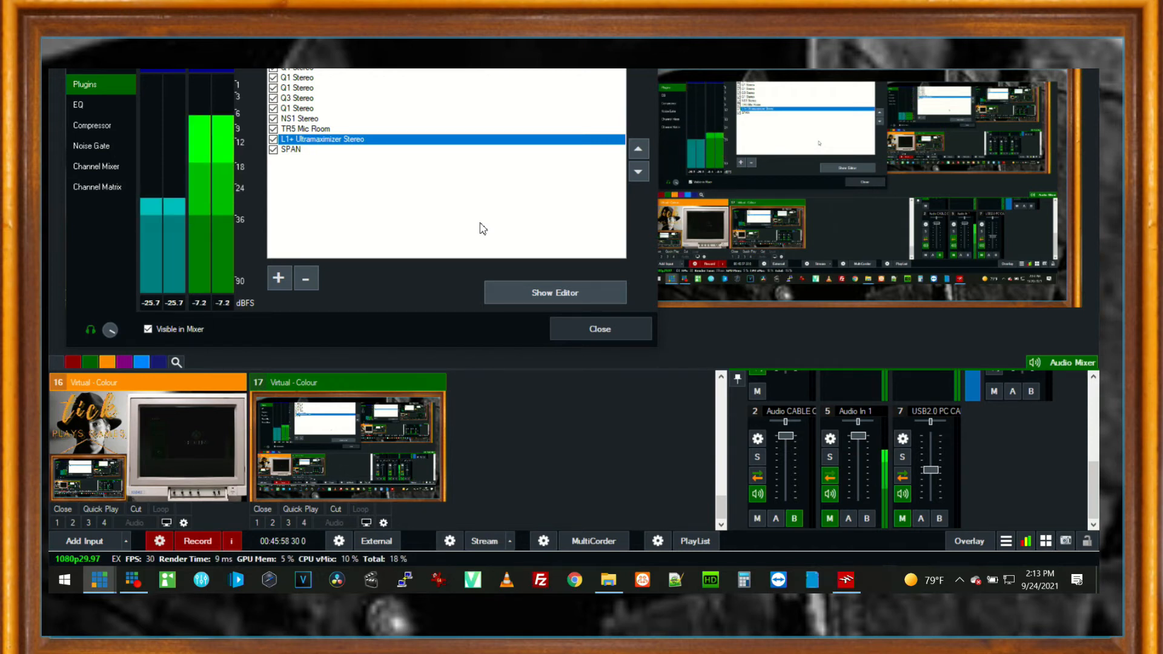
left_click(285, 281)
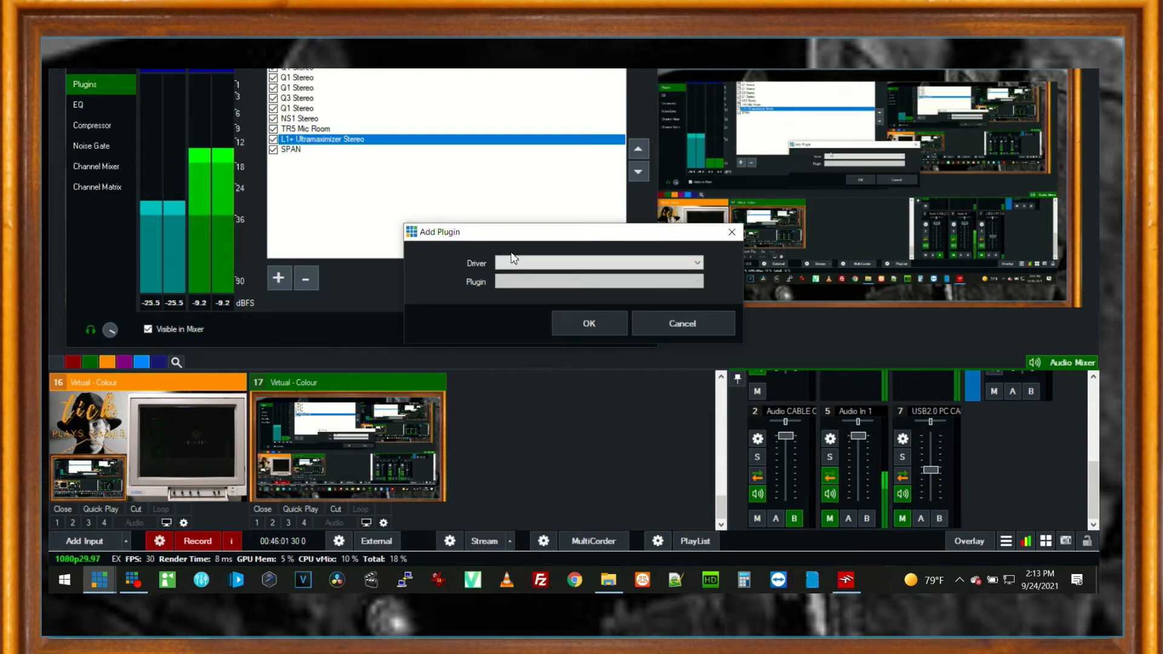
left_click(513, 259)
scroll(535, 431, "down", 3)
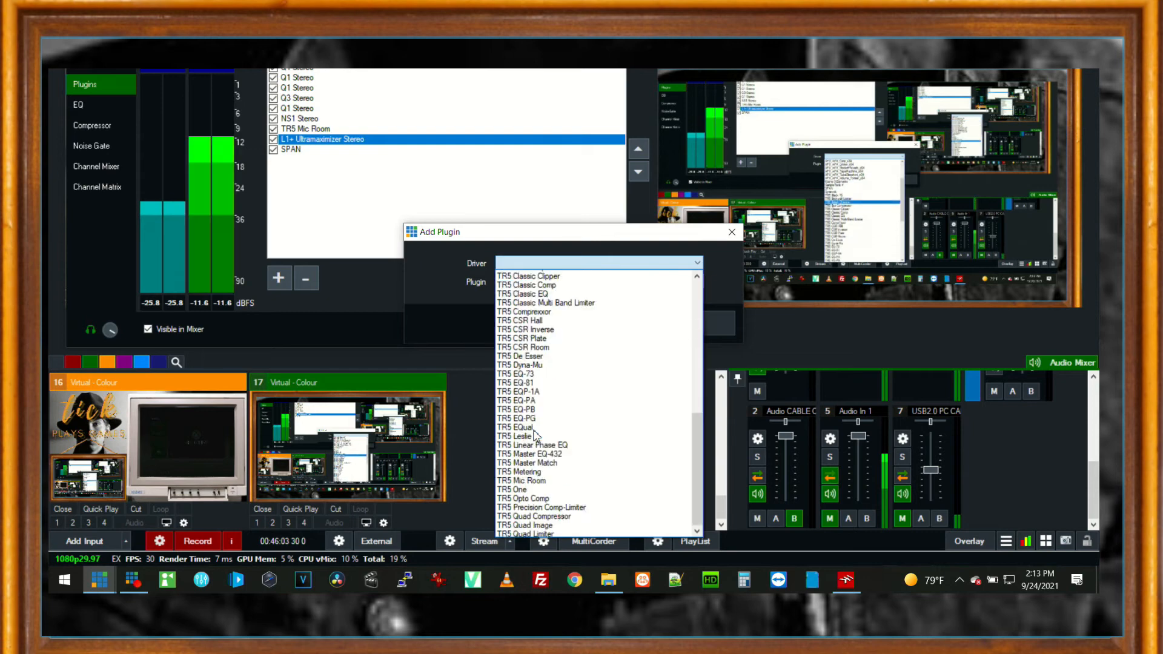
scroll(535, 433, "down", 5)
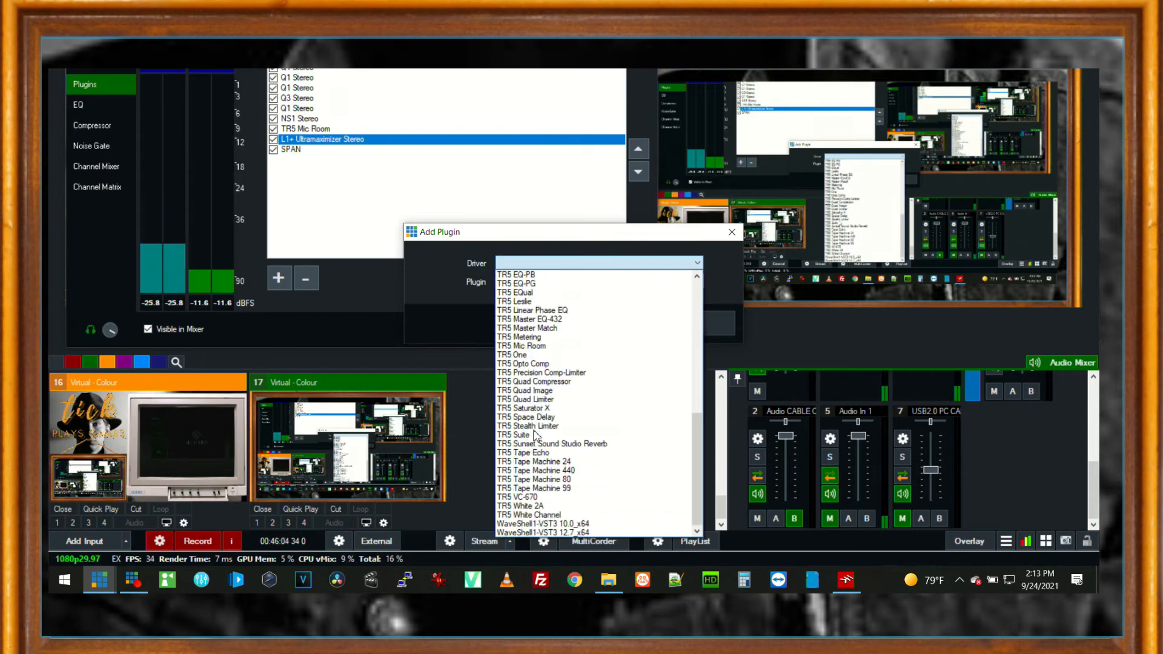
left_click(533, 523)
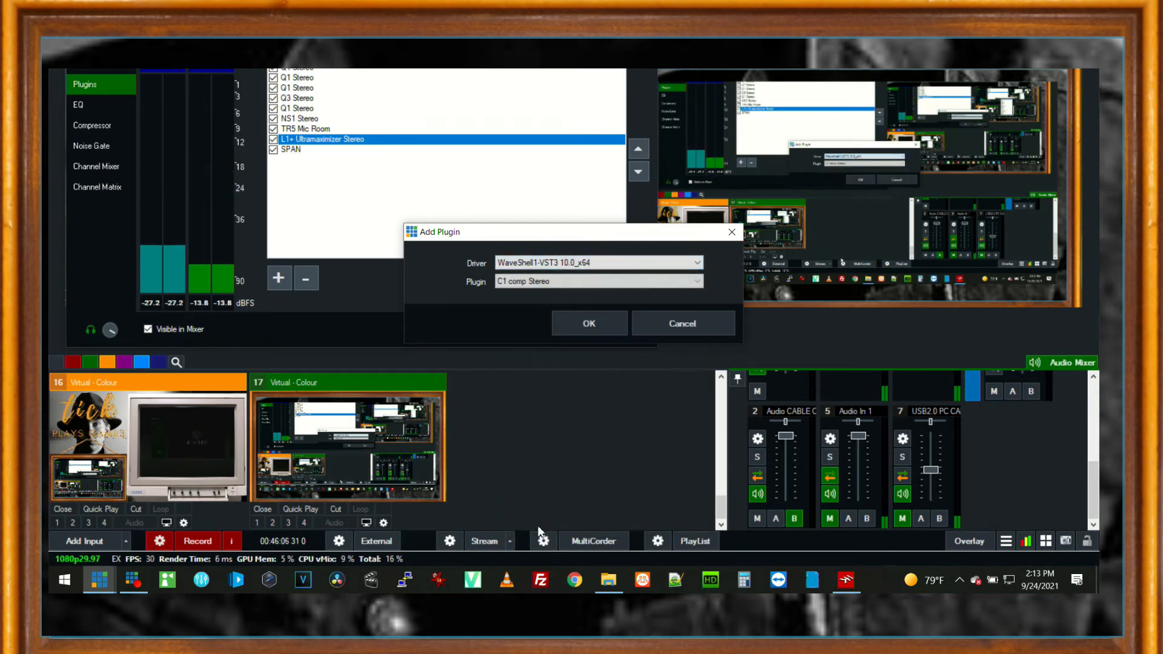
left_click(523, 282)
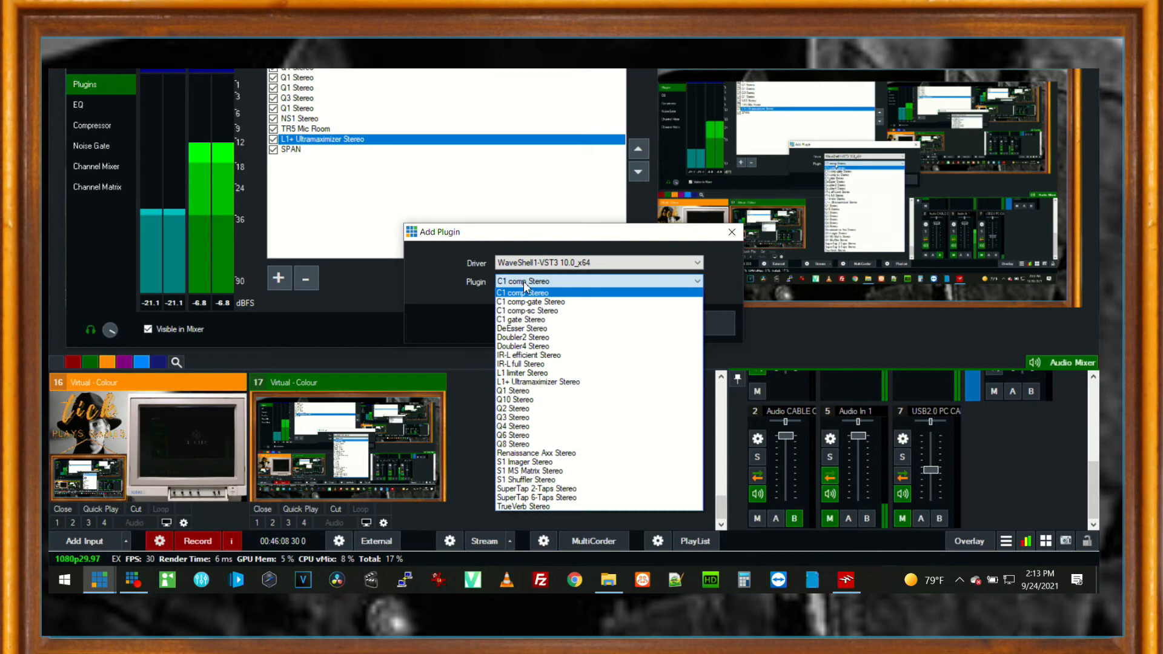
left_click(532, 435)
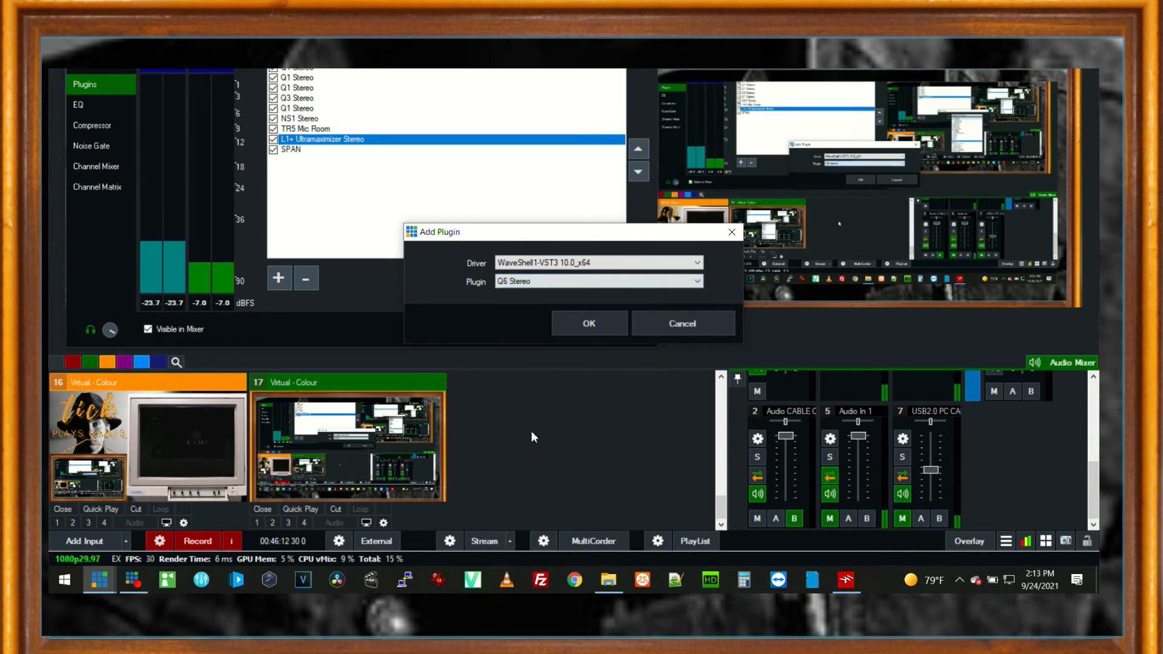
left_click(591, 323)
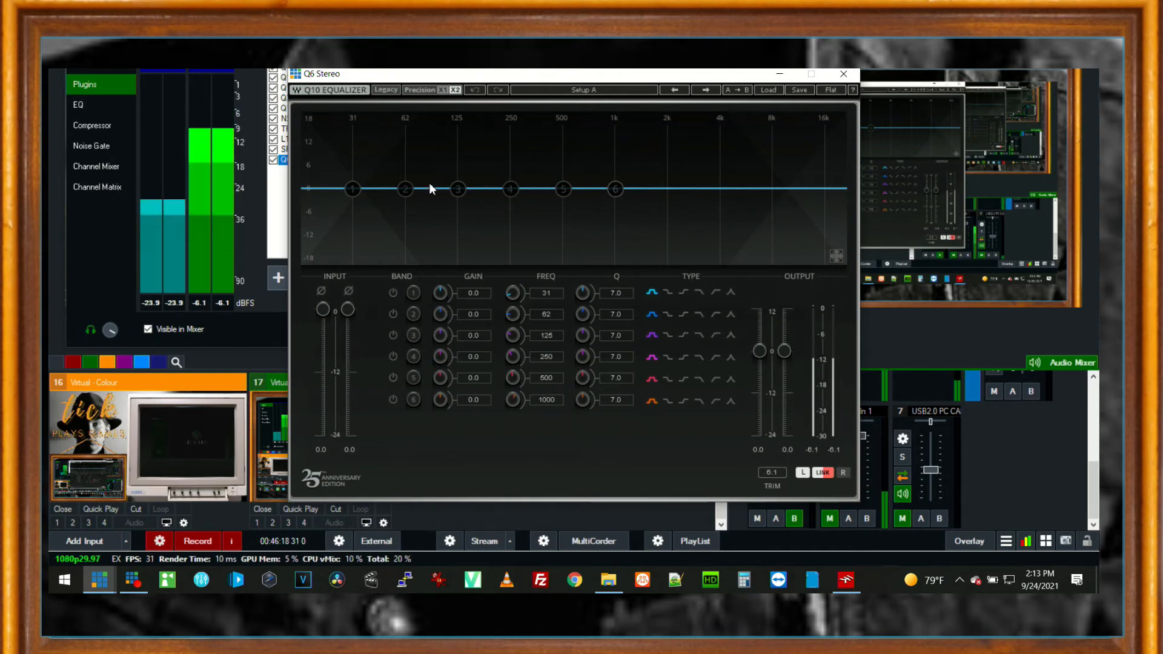
Close the Q6 Stereo editor and move the plugin up the chain to sit directly above L1+ Ultramaximizer Stereo.
left_click_drag(458, 71, 606, 81)
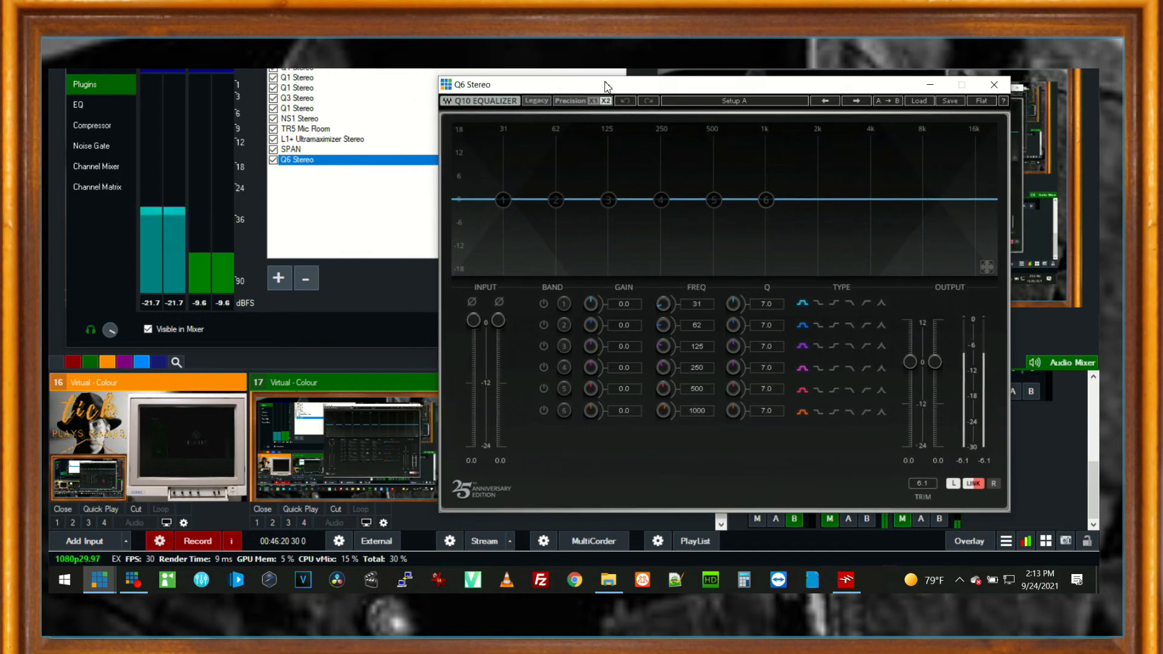
left_click(328, 166)
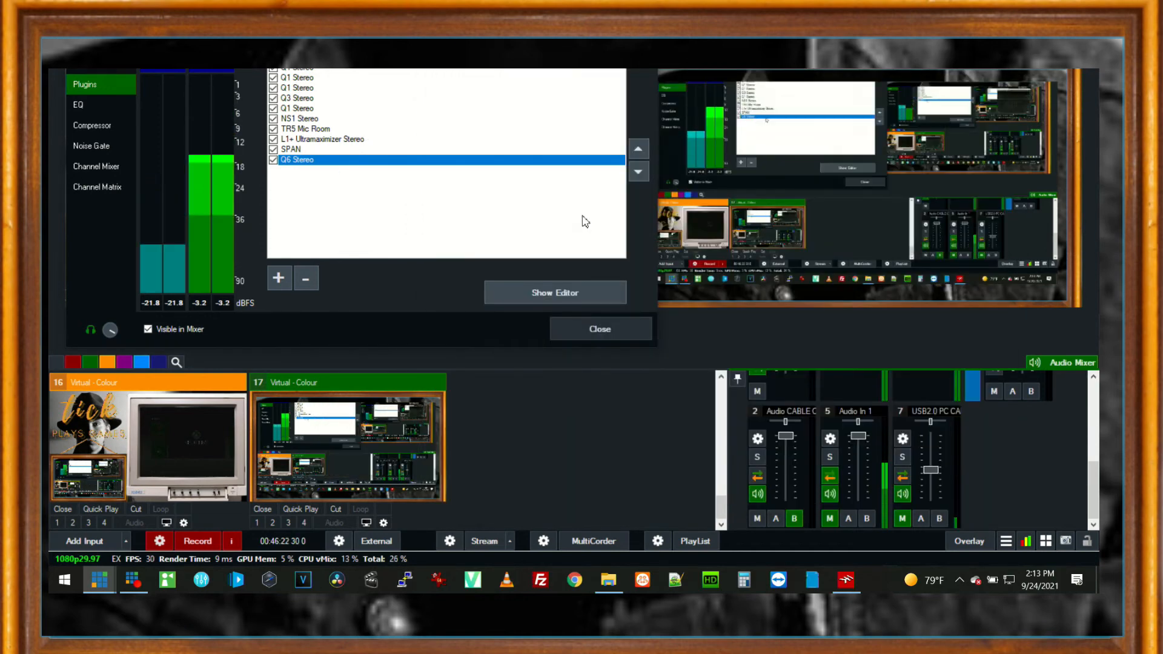
left_click(641, 149)
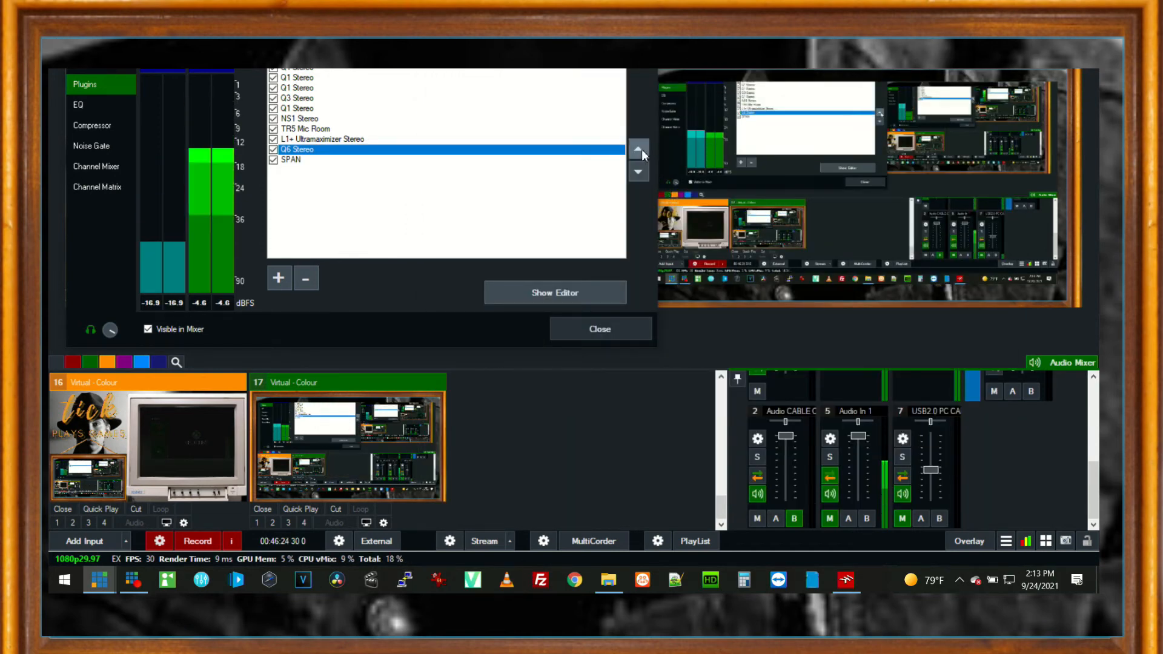
left_click(641, 149)
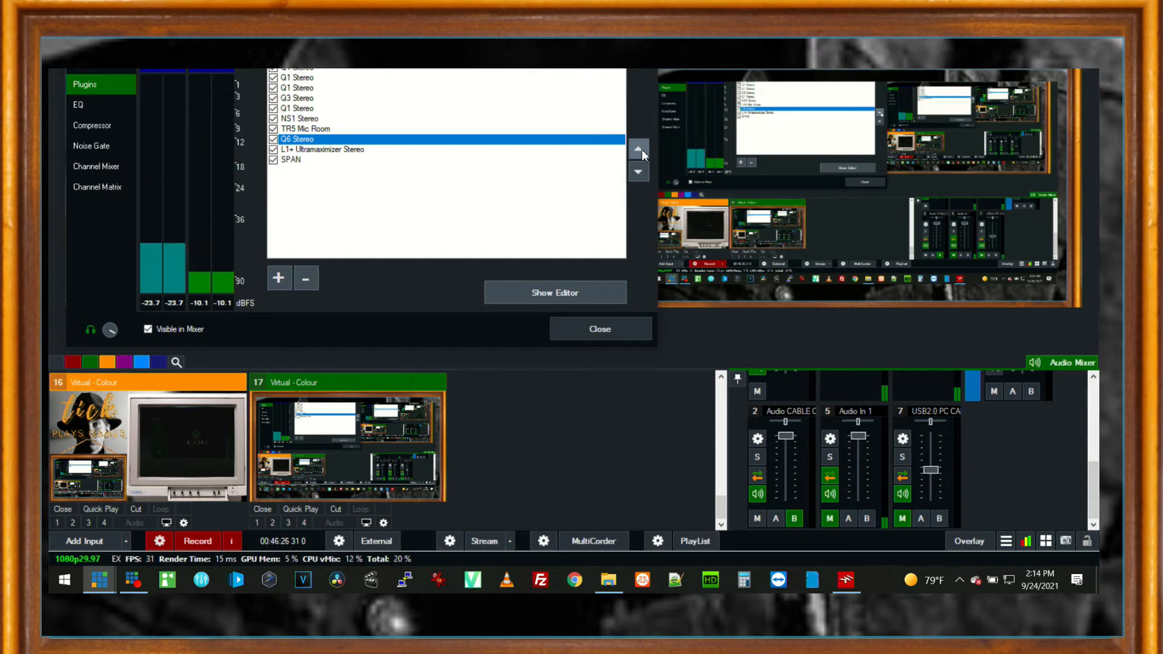
Open the SPAN and Q6 Stereo editors and arrange them side by side with SPAN in front.
double_click(291, 161)
left_click_drag(496, 93, 694, 85)
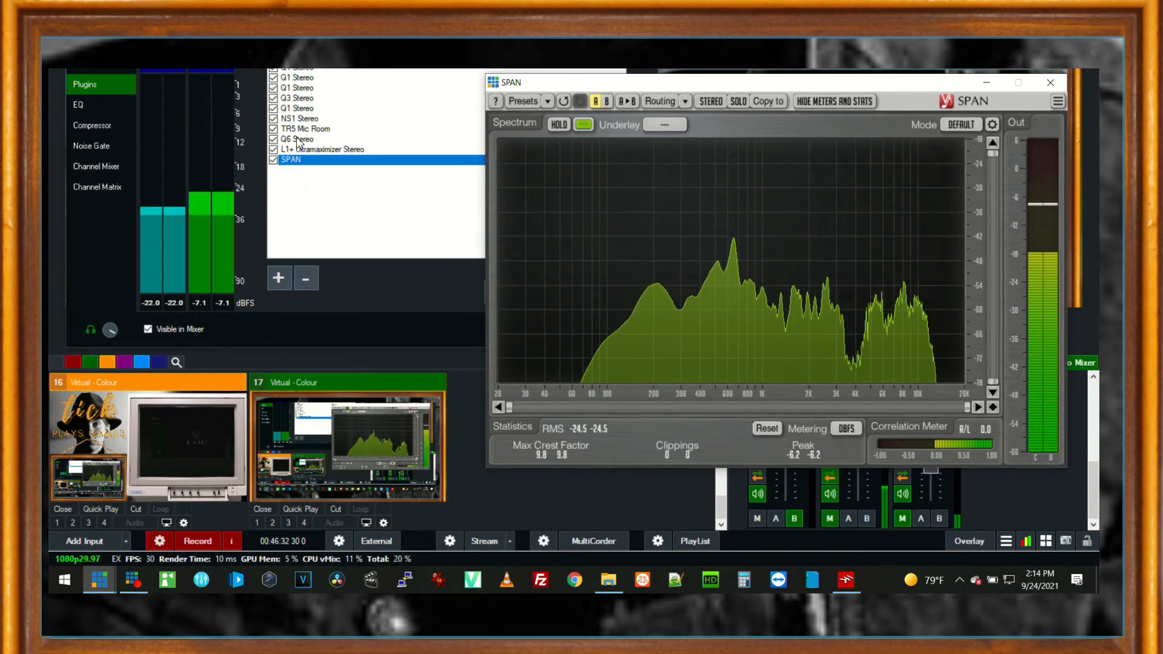
left_click(297, 140)
double_click(296, 140)
left_click_drag(586, 89, 205, 88)
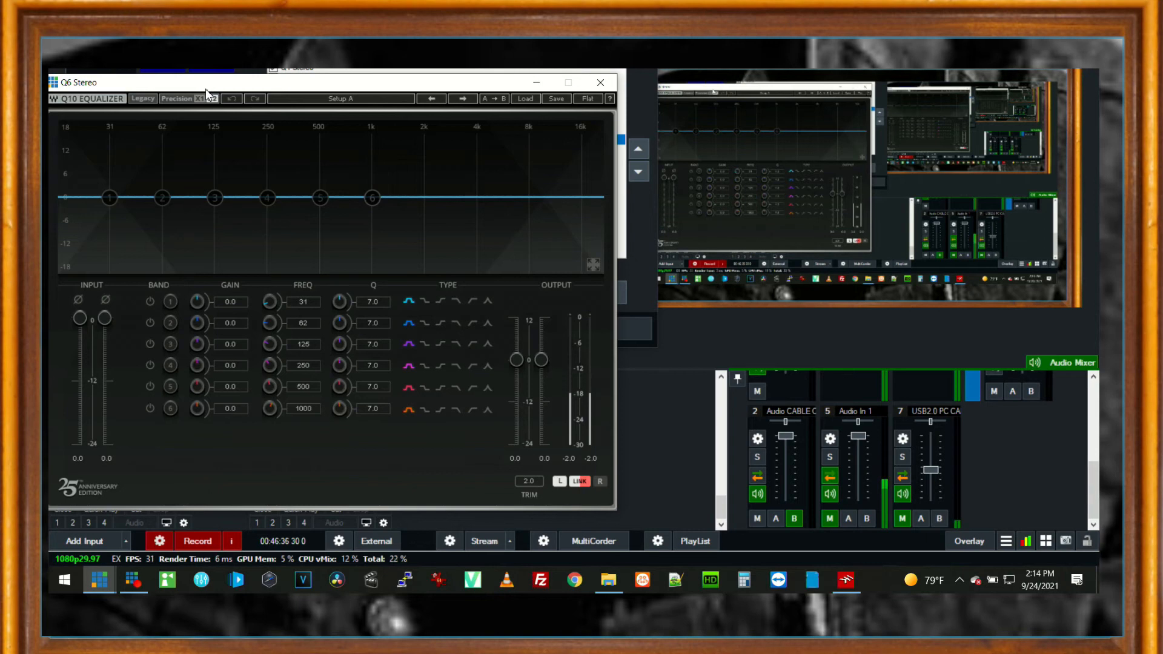
key("alt+Tab")
key("alt+Tab")
key("alt+Tab")
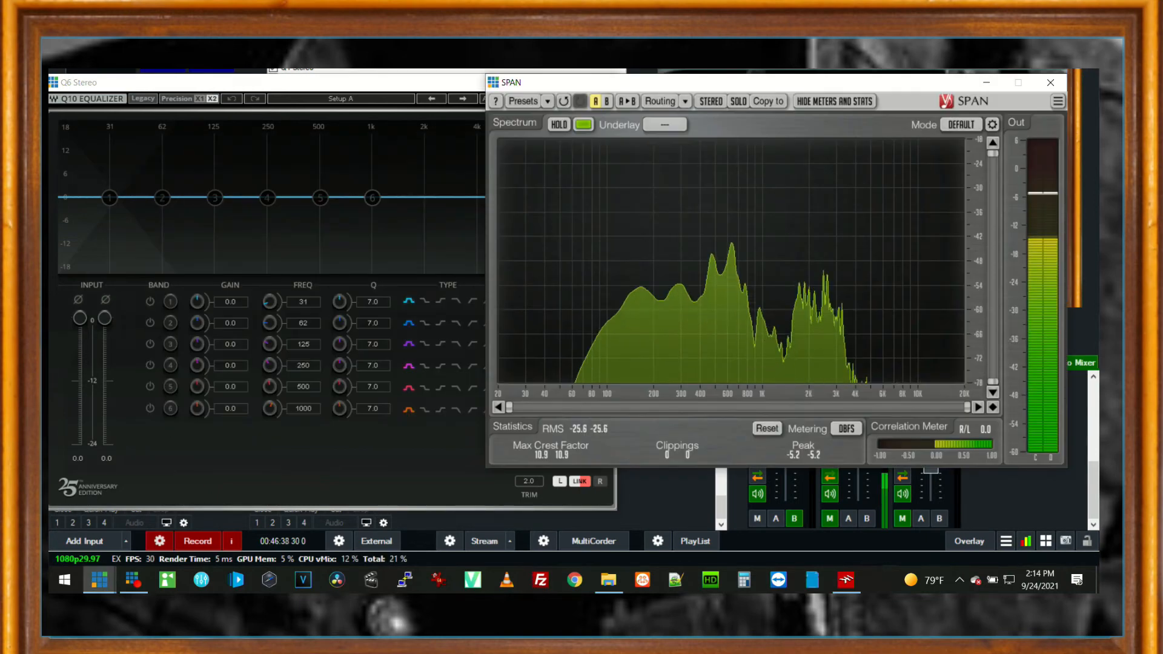
left_click_drag(641, 90, 681, 82)
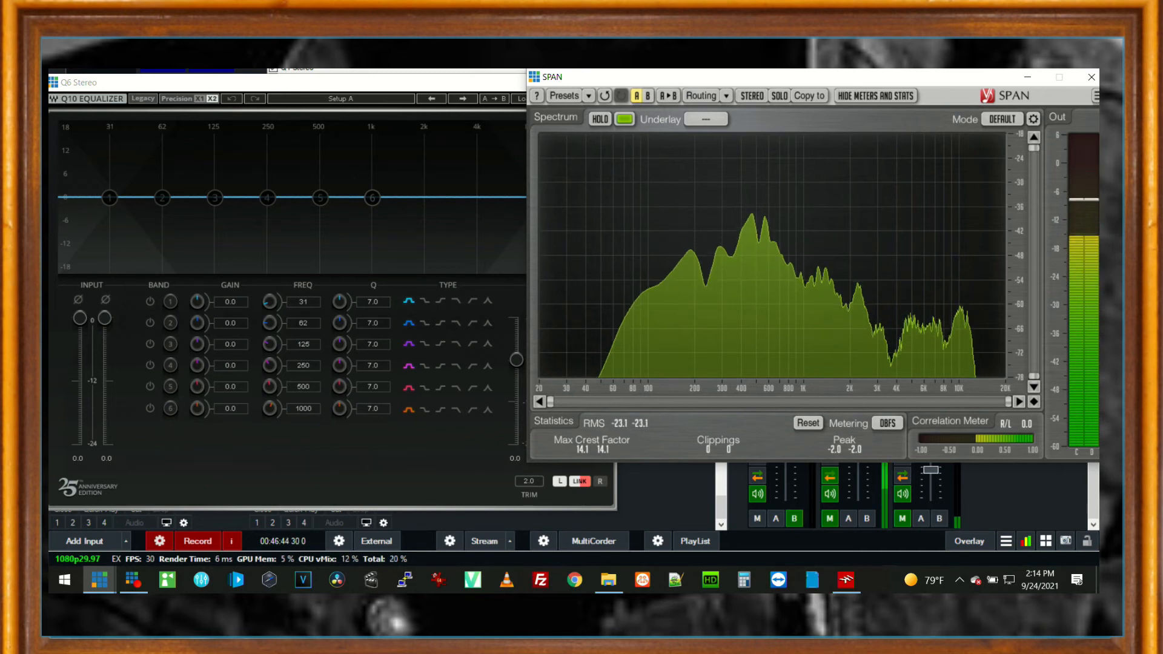
Boost Q6 band 5 by 6.0 at 667 Hz and band 4 by about 4.8 at 233 Hz; cut band 3 to -6.3 and band 6 to -6.4.
left_click_drag(325, 192, 341, 171)
mouse_move(266, 199)
left_mouse_down()
mouse_move(231, 176)
mouse_move(358, 174)
mouse_move(230, 176)
mouse_move(262, 177)
left_mouse_up()
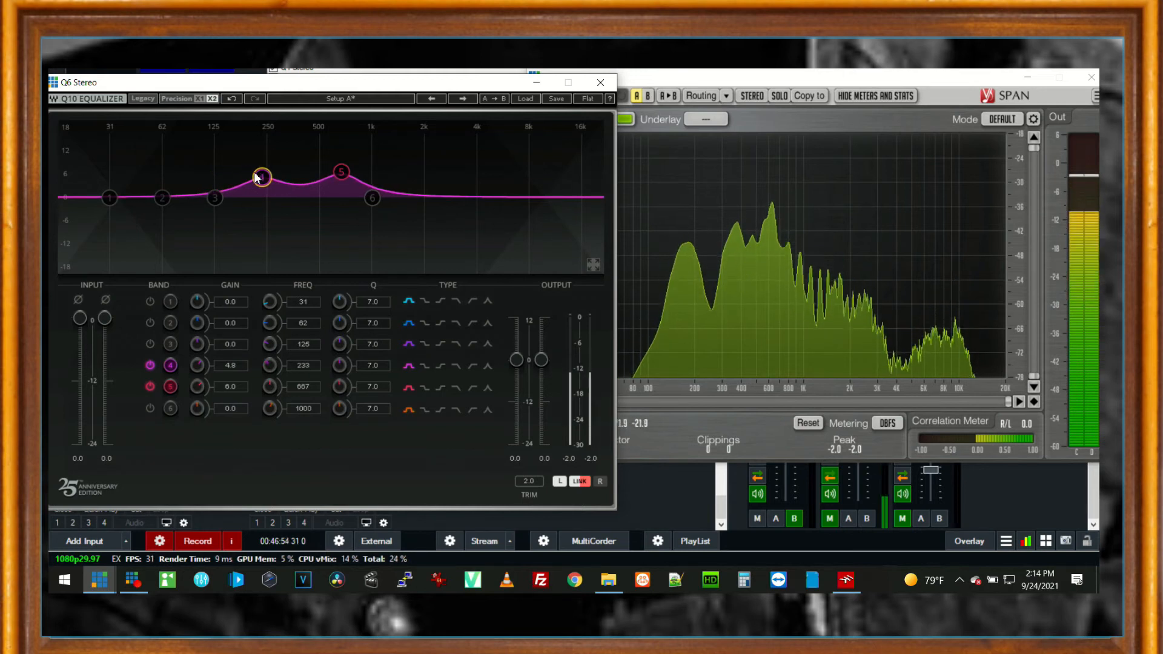
left_click_drag(216, 197, 220, 225)
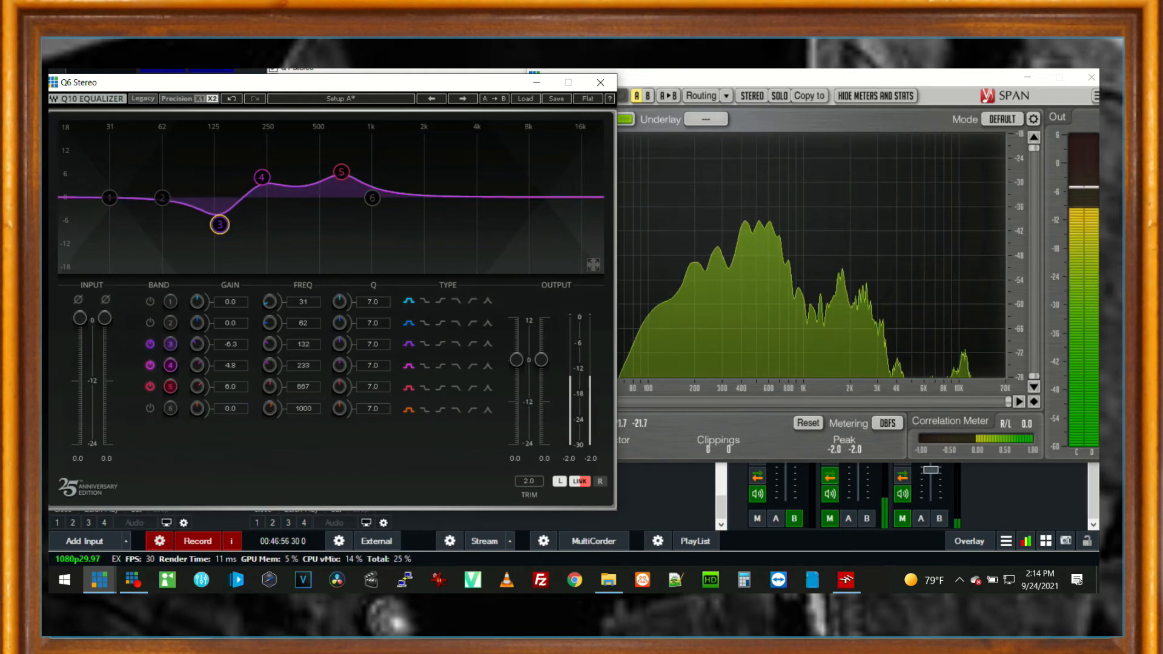
left_click_drag(373, 198, 407, 225)
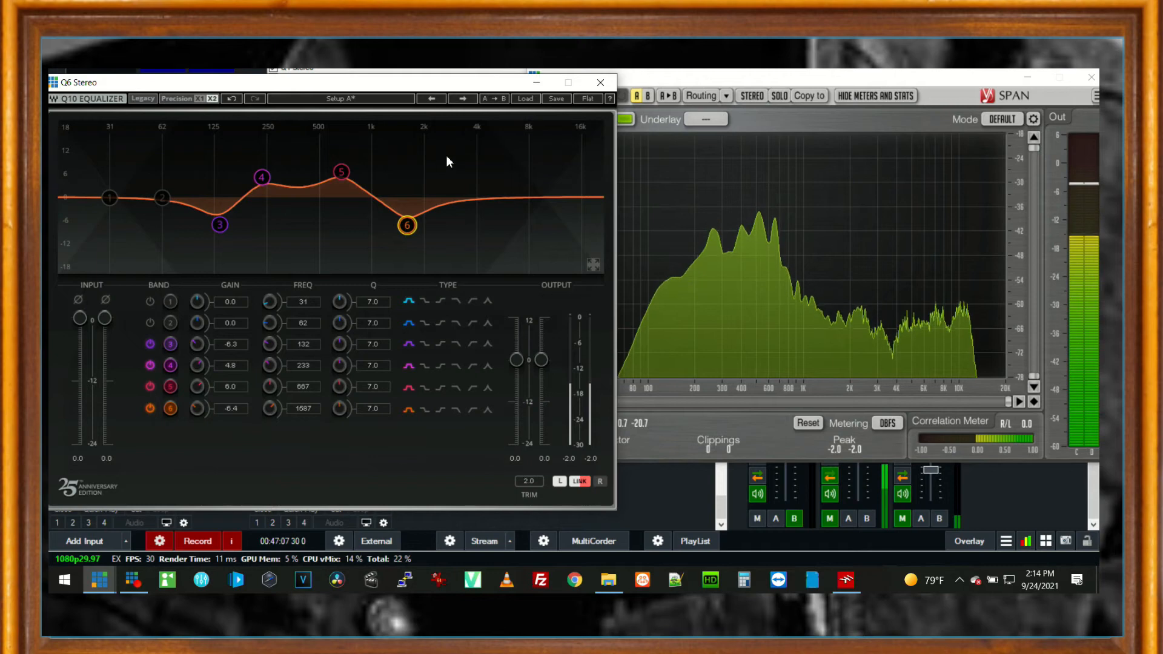
Close the Q6 Stereo editor, the SPAN analyzer and the Audio In 1 settings window.
left_click(602, 84)
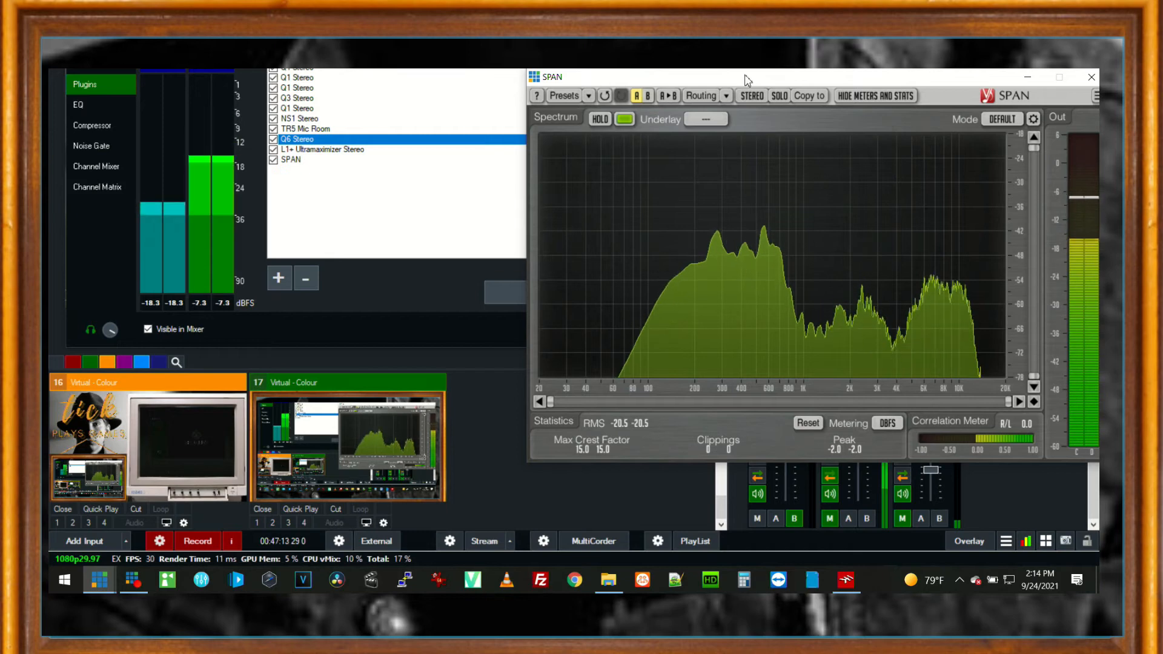
left_click_drag(748, 81, 563, 92)
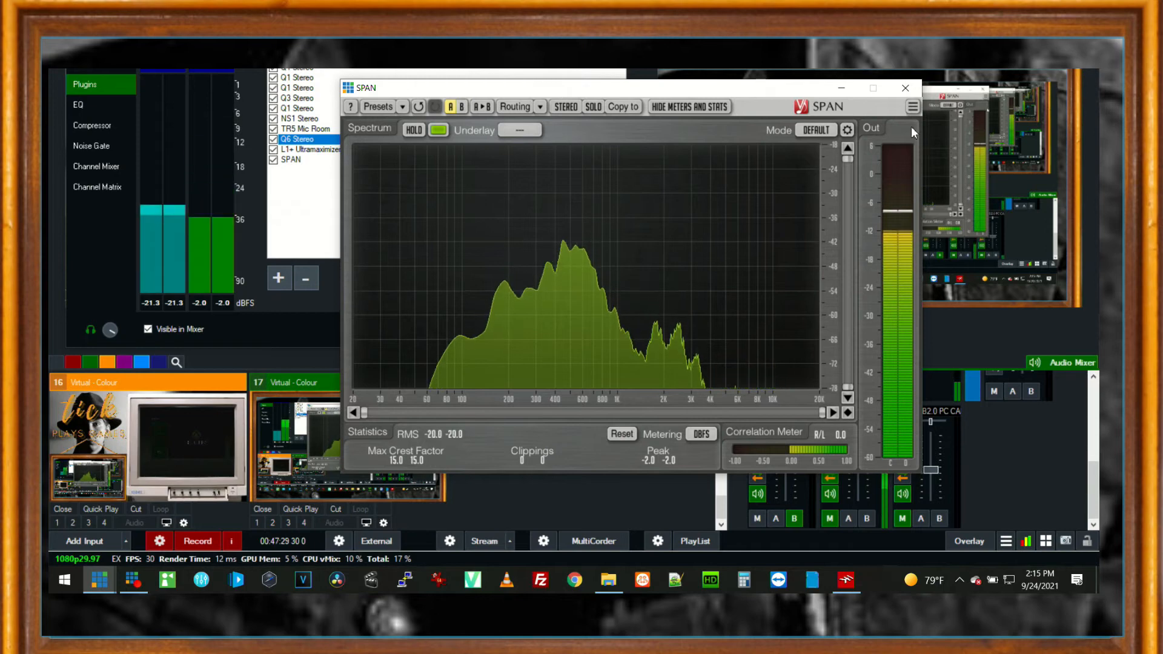
left_click(905, 88)
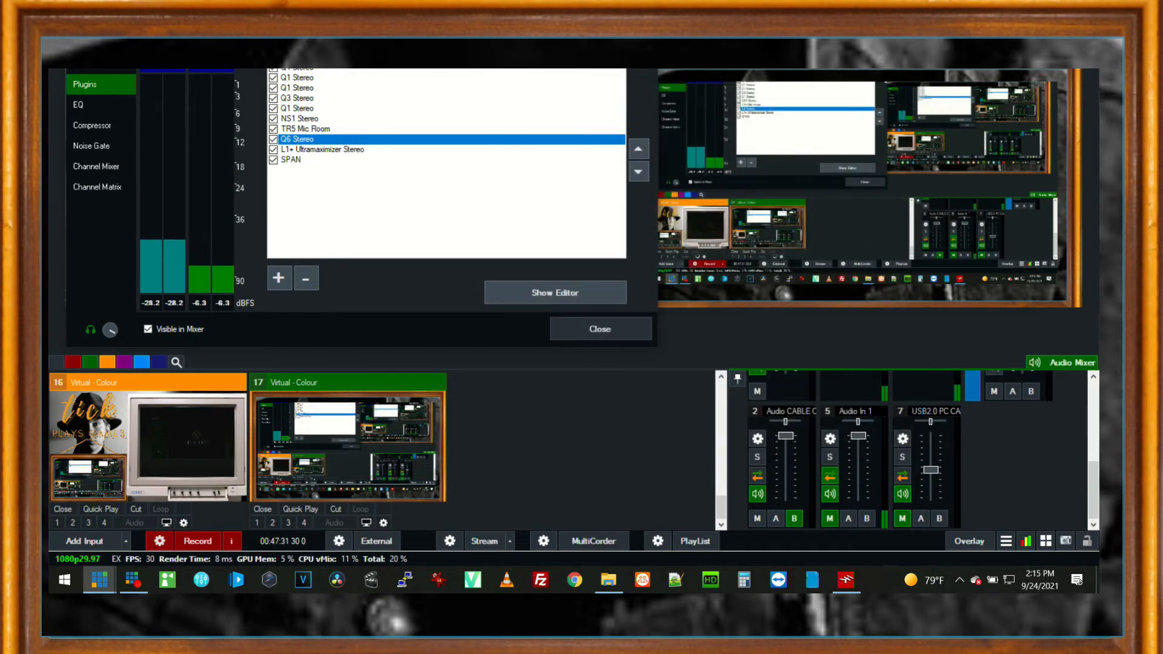
left_click(646, 64)
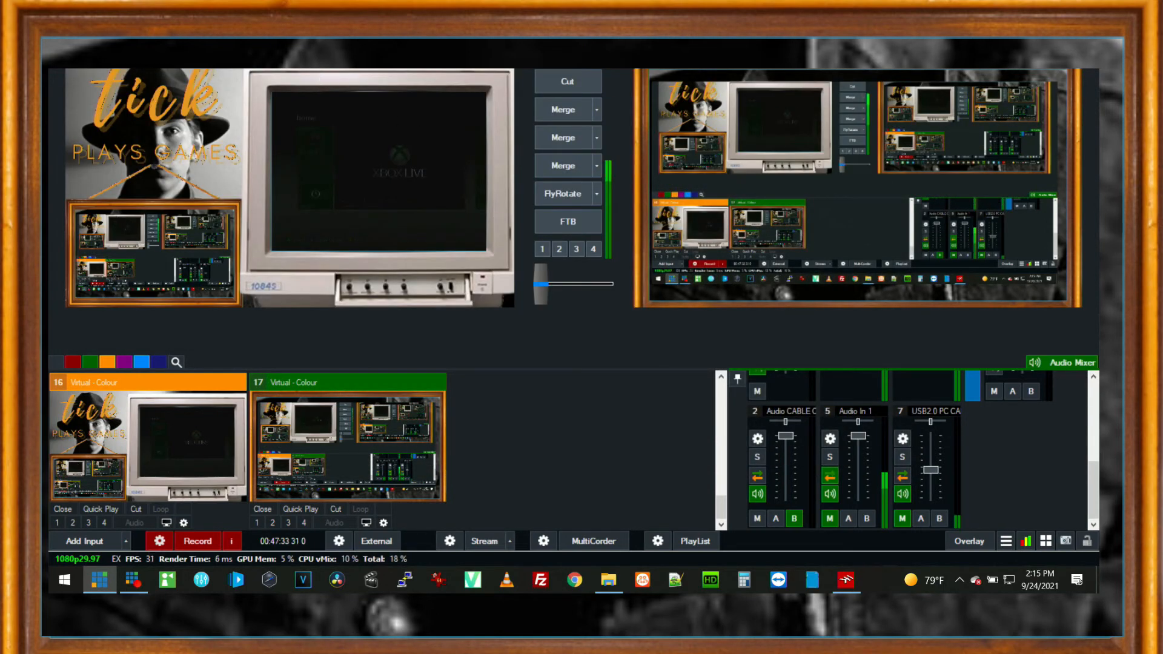
Save the vMix preset over the existing Tick Plays Games.vmix file.
key("ctrl+s")
double_click(365, 121)
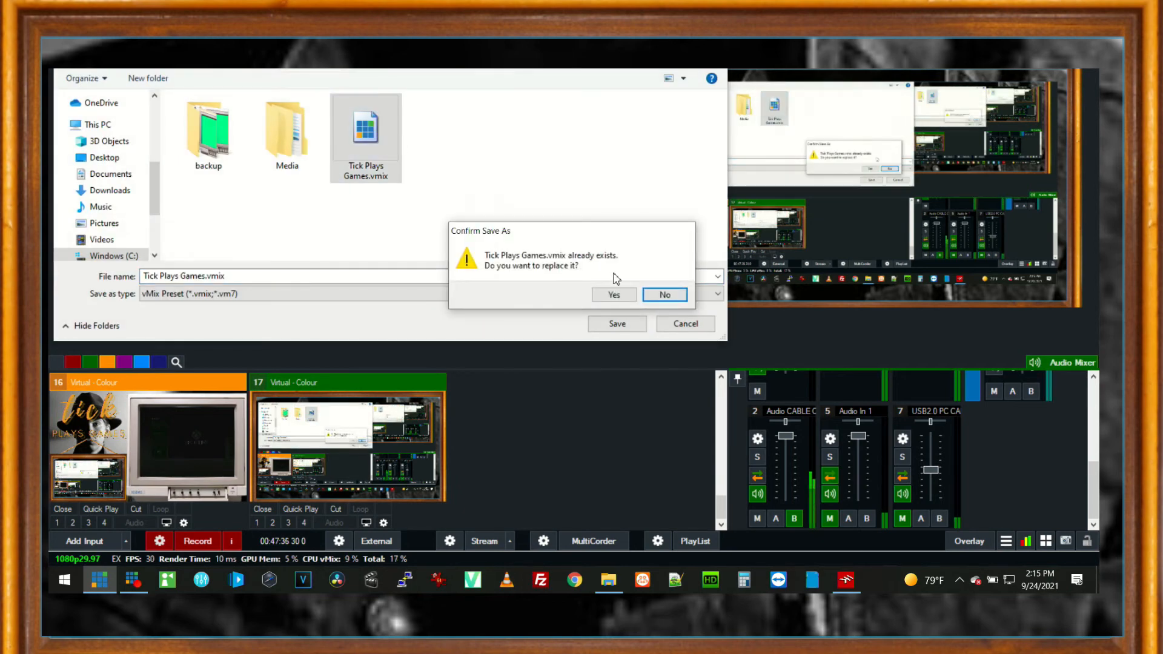
left_click(613, 295)
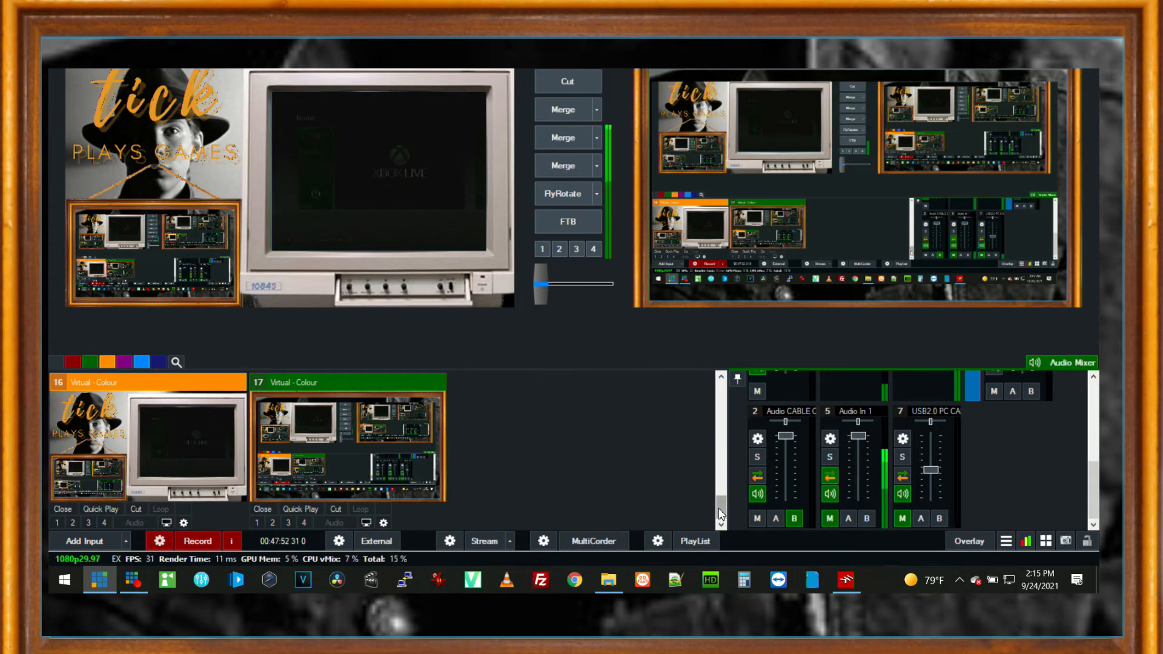
Look through the input list and merge the previewed Tick Plays Games scene with the retro monitor to the program output.
left_click_drag(721, 508, 720, 416)
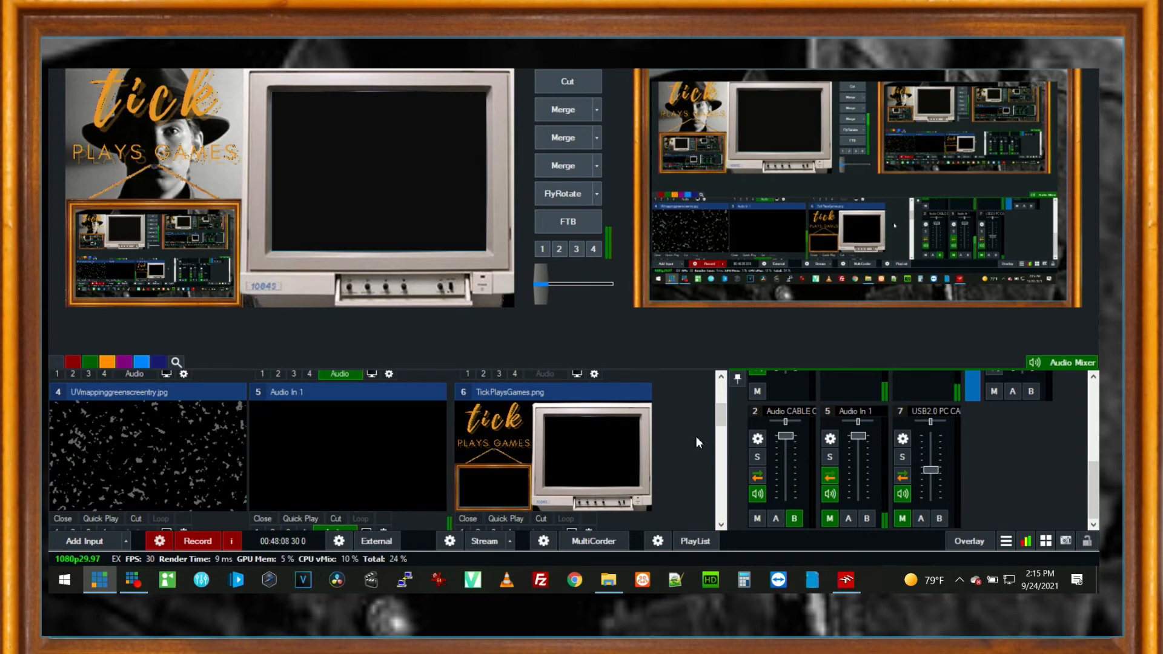
left_click_drag(720, 422, 718, 389)
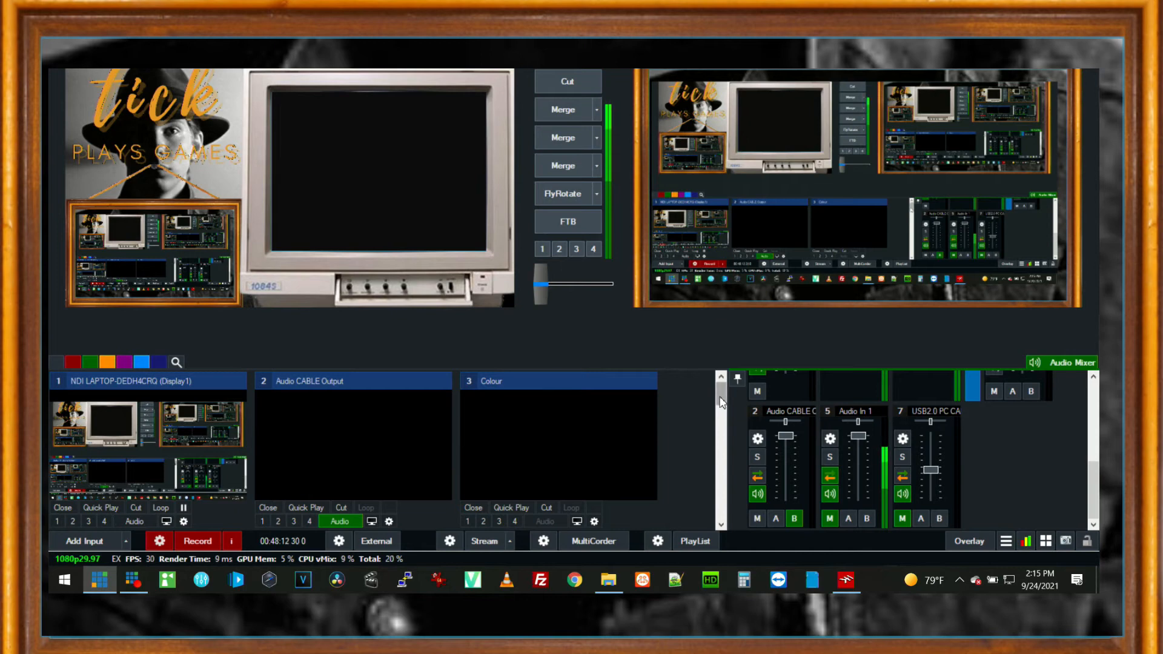
left_click_drag(721, 401, 720, 455)
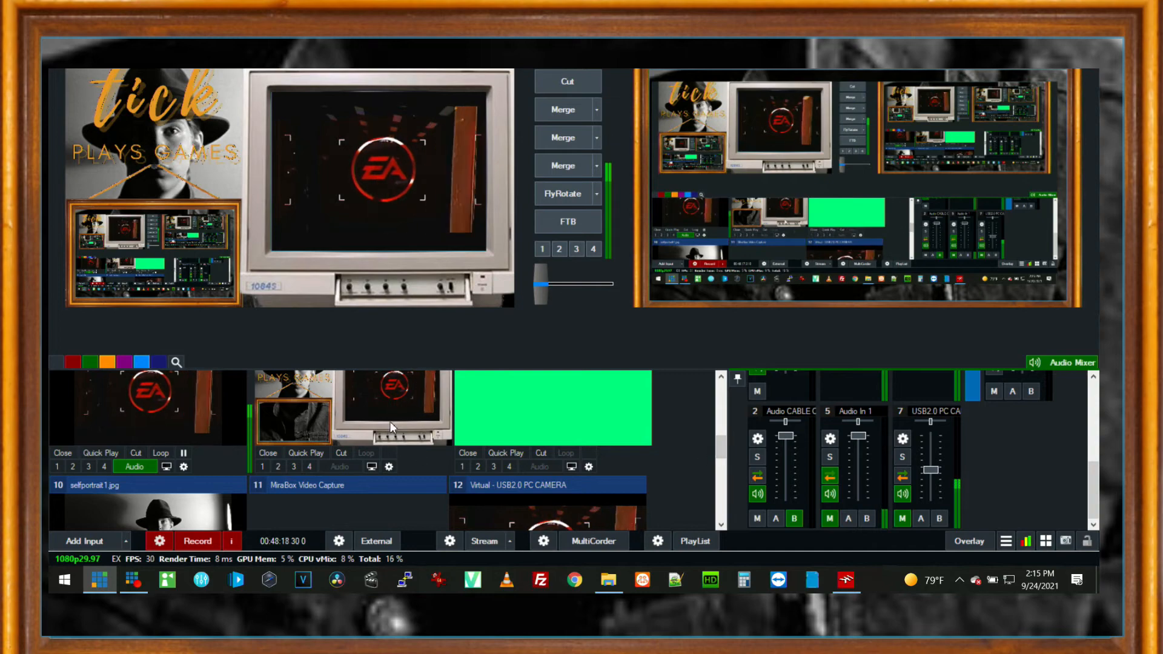
left_click(562, 110)
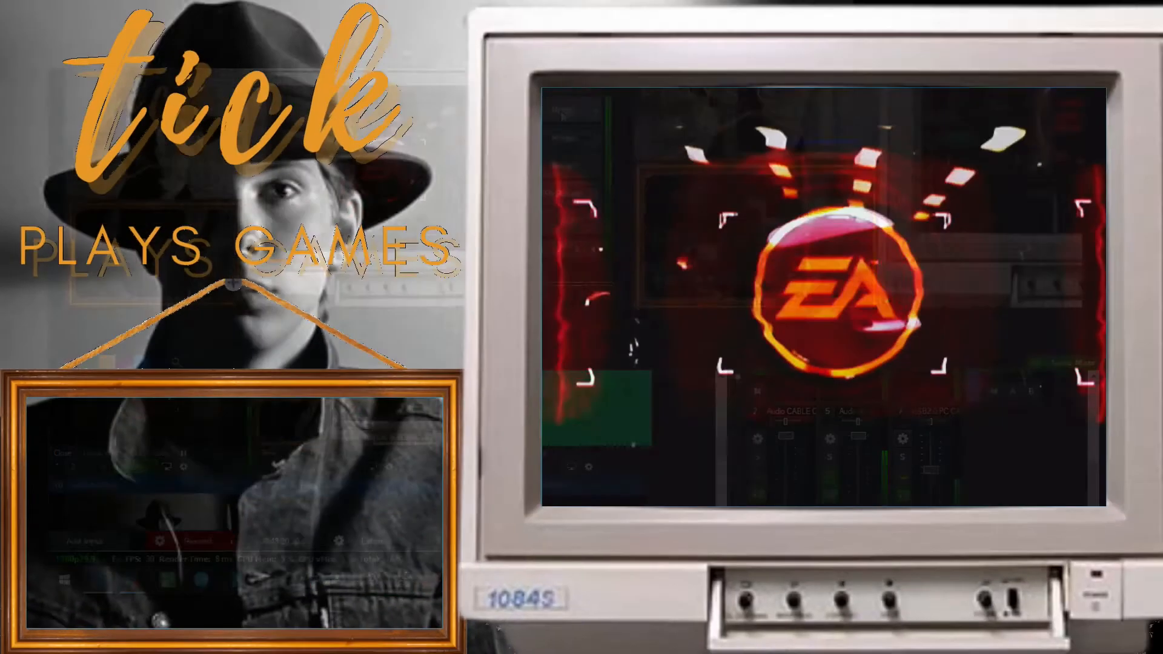